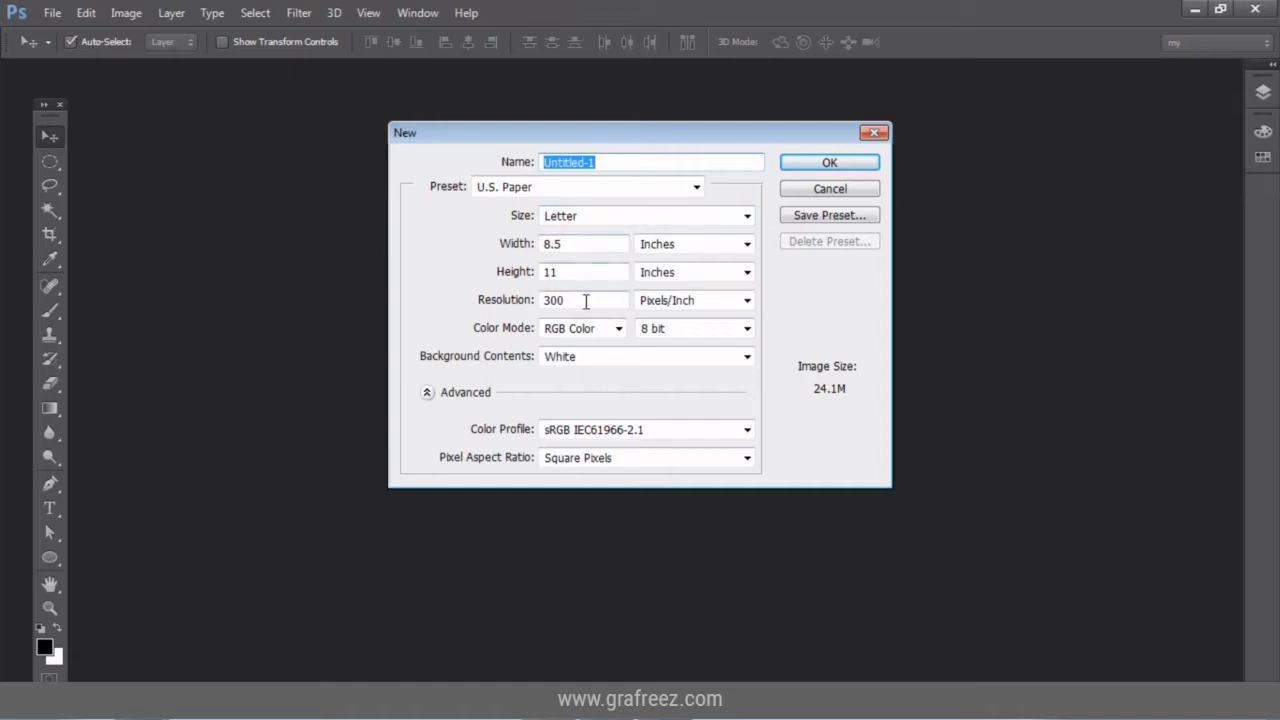
Create a blank white US Letter document, 8.5 × 11 inches at 300 ppi.
click(829, 165)
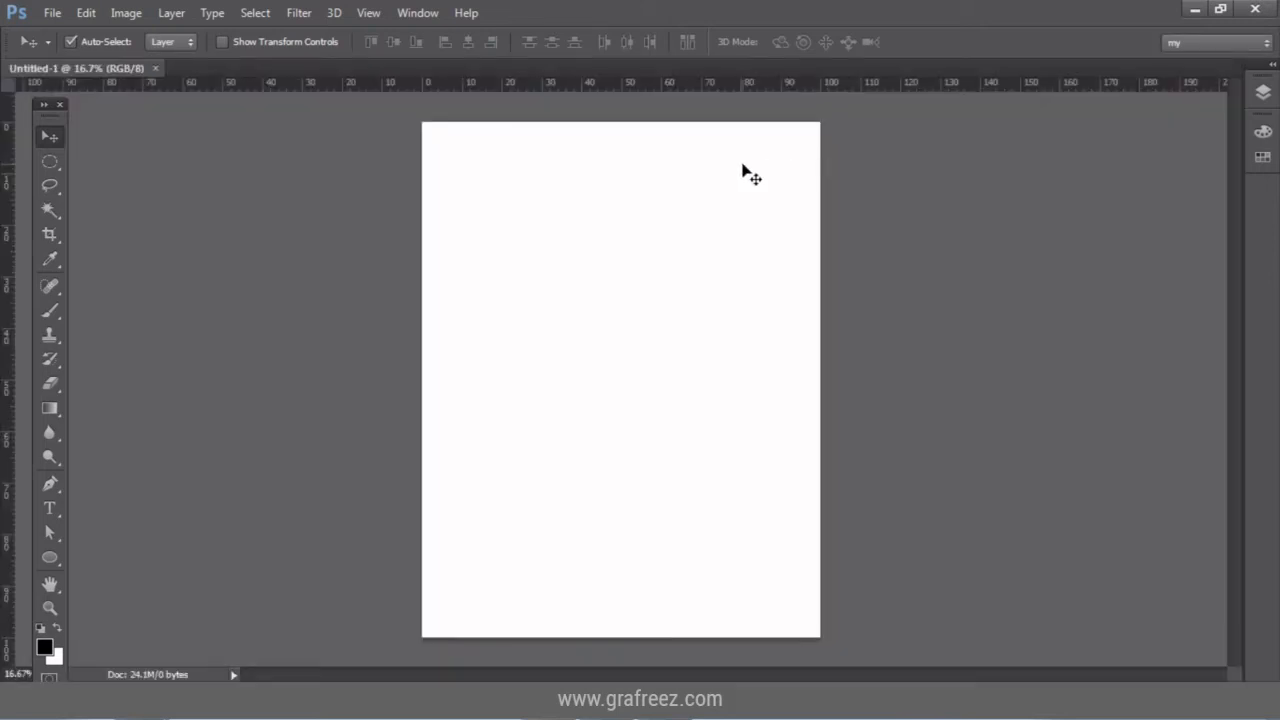
click(52, 13)
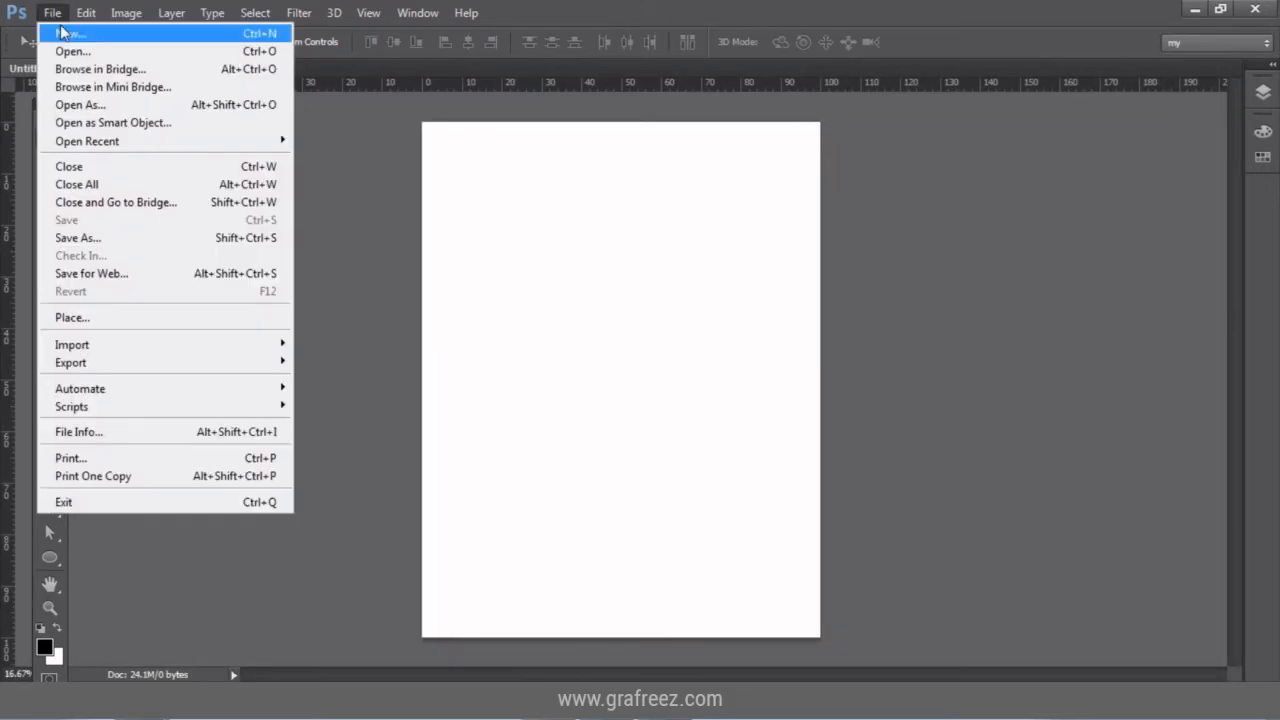
Place the pexel-image photo and scale it by its corners to cover the whole page.
click(109, 319)
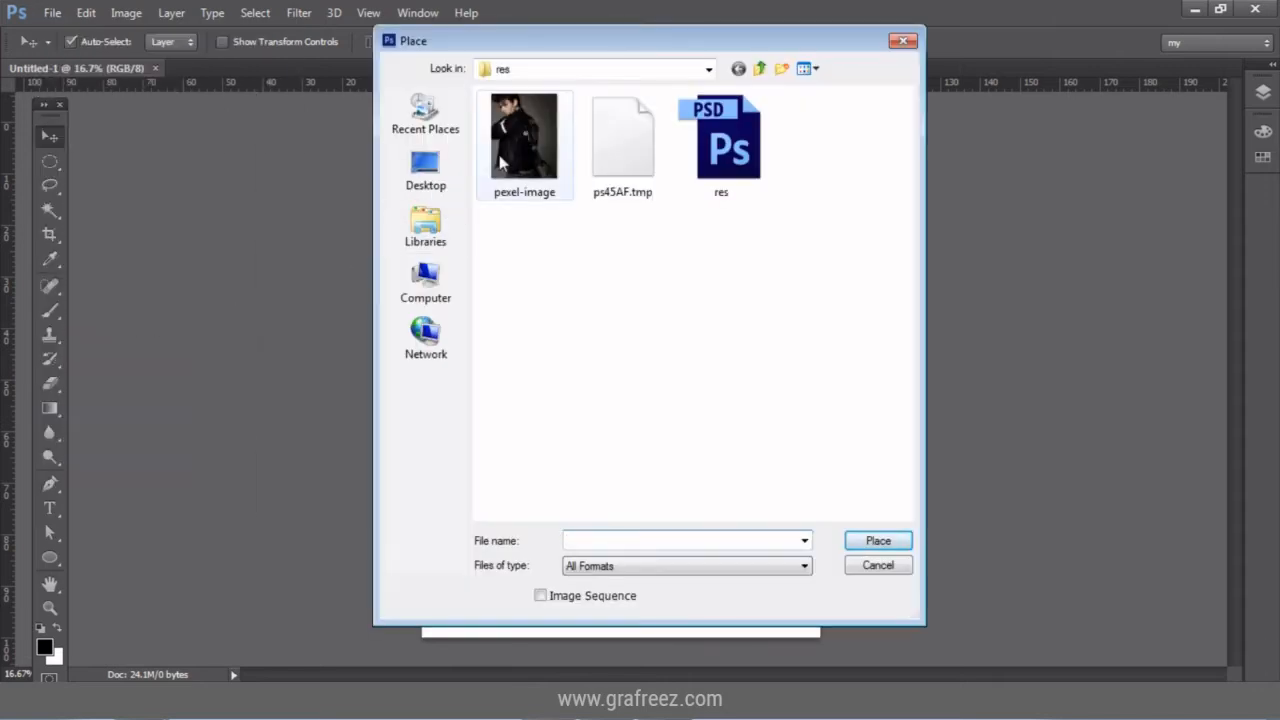
click(503, 162)
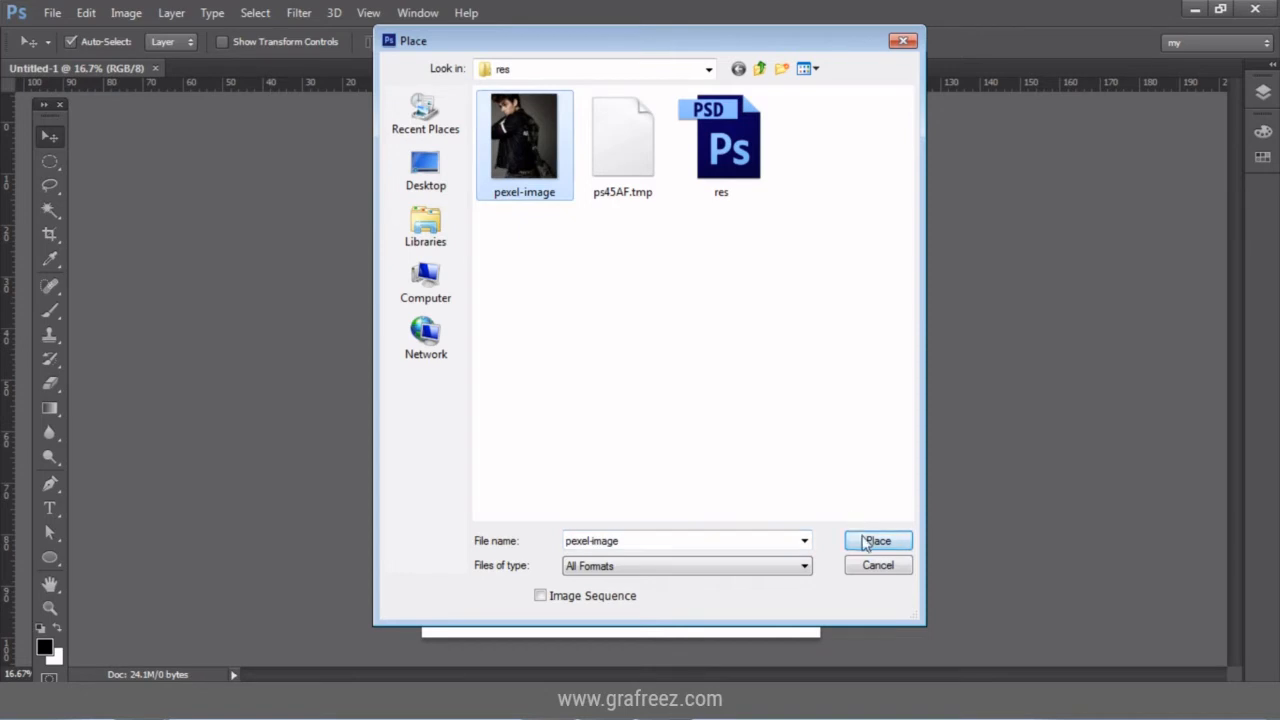
click(866, 543)
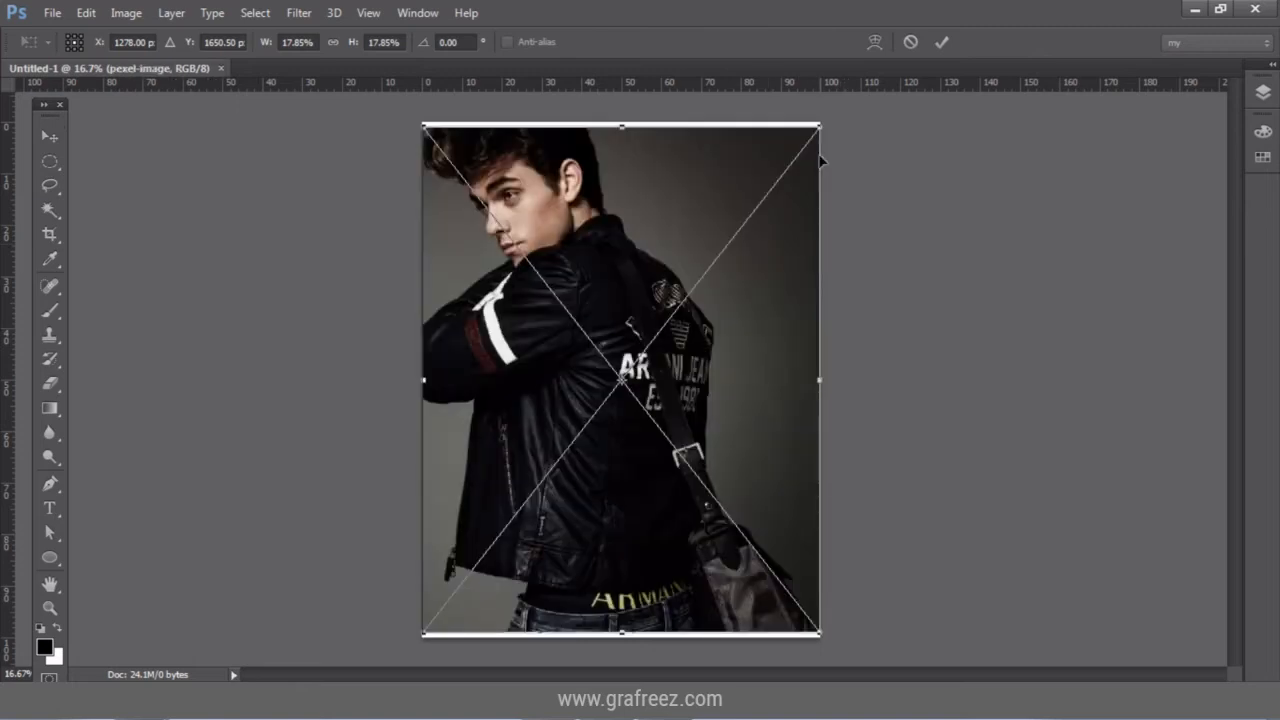
drag(820, 126, 858, 92)
drag(856, 632, 963, 719)
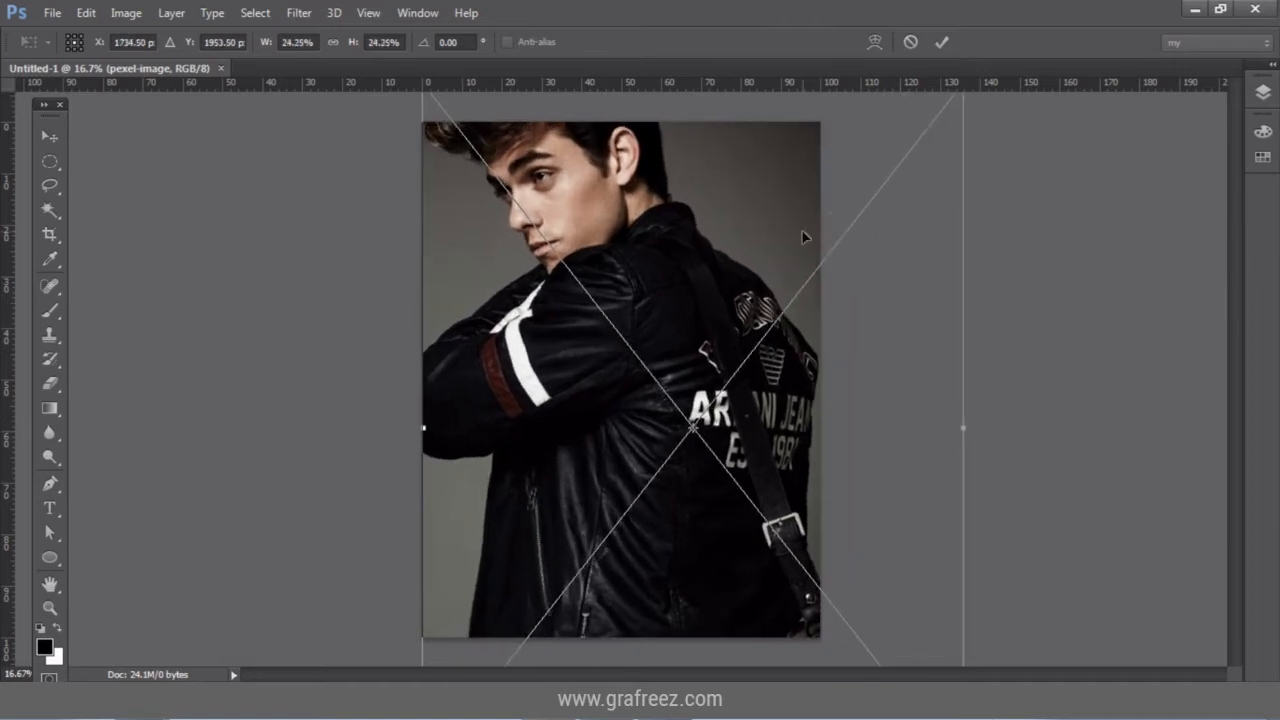
drag(708, 204, 713, 241)
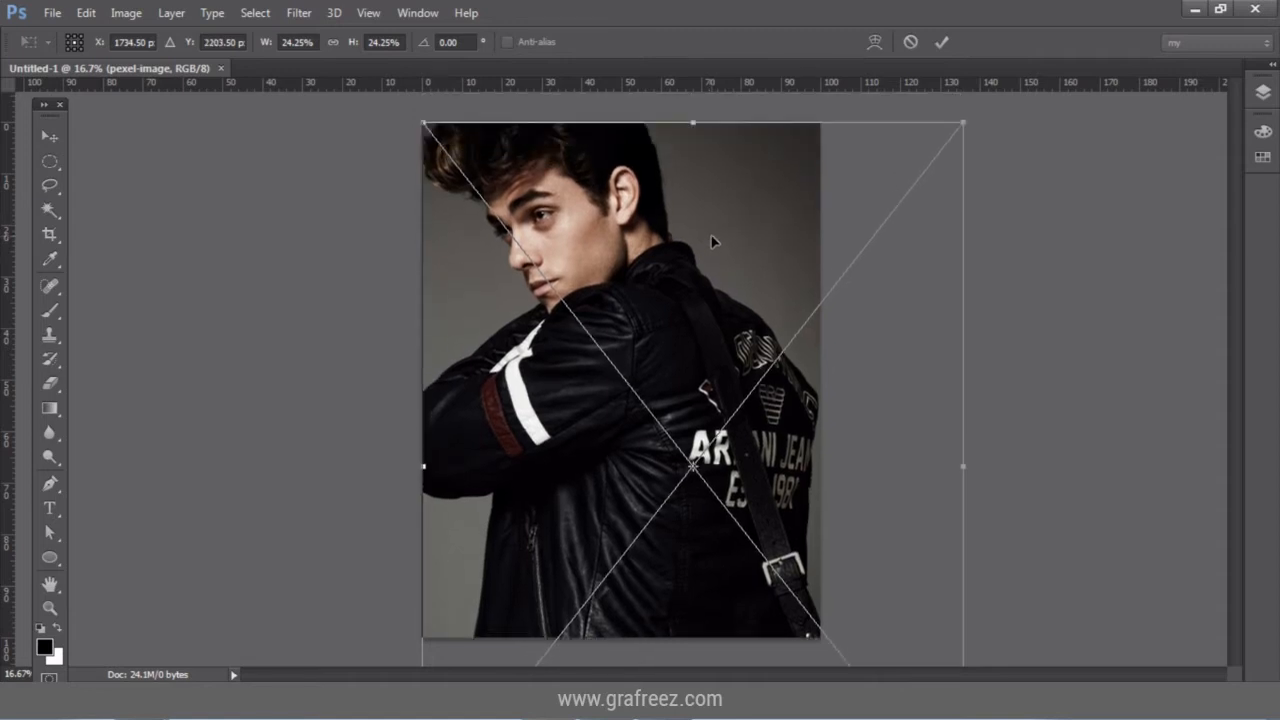
click(49, 137)
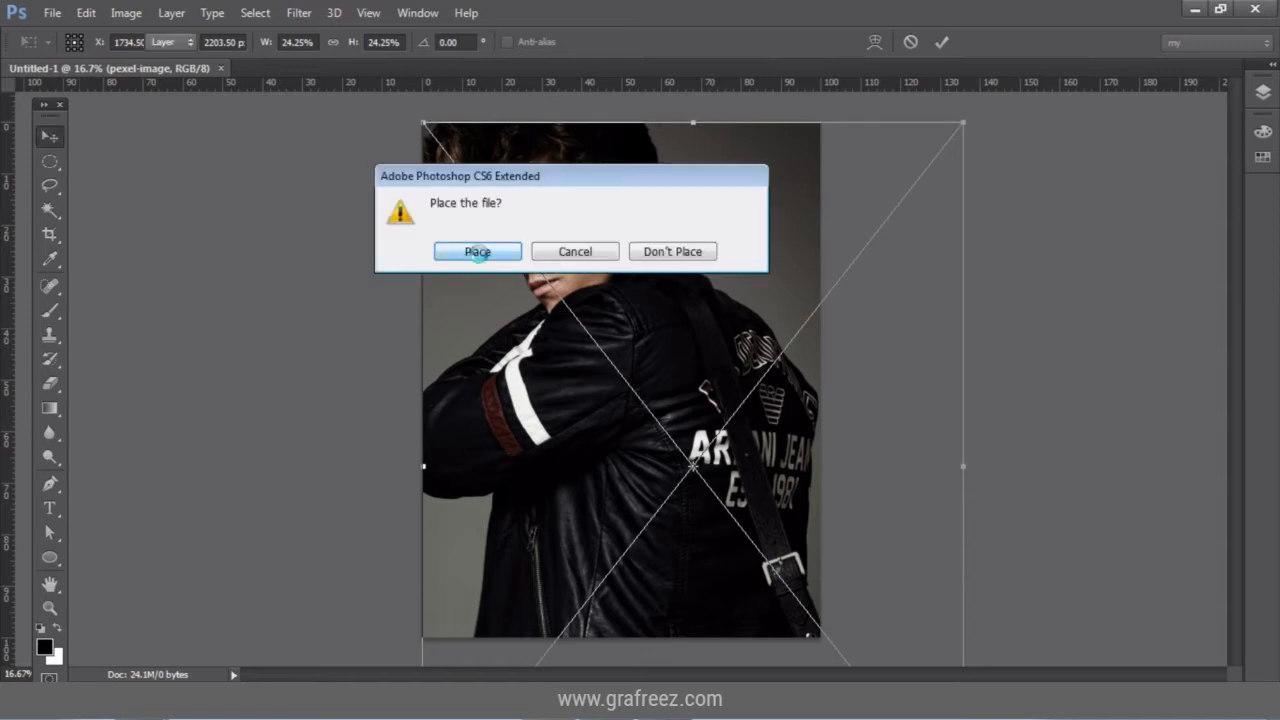
click(478, 251)
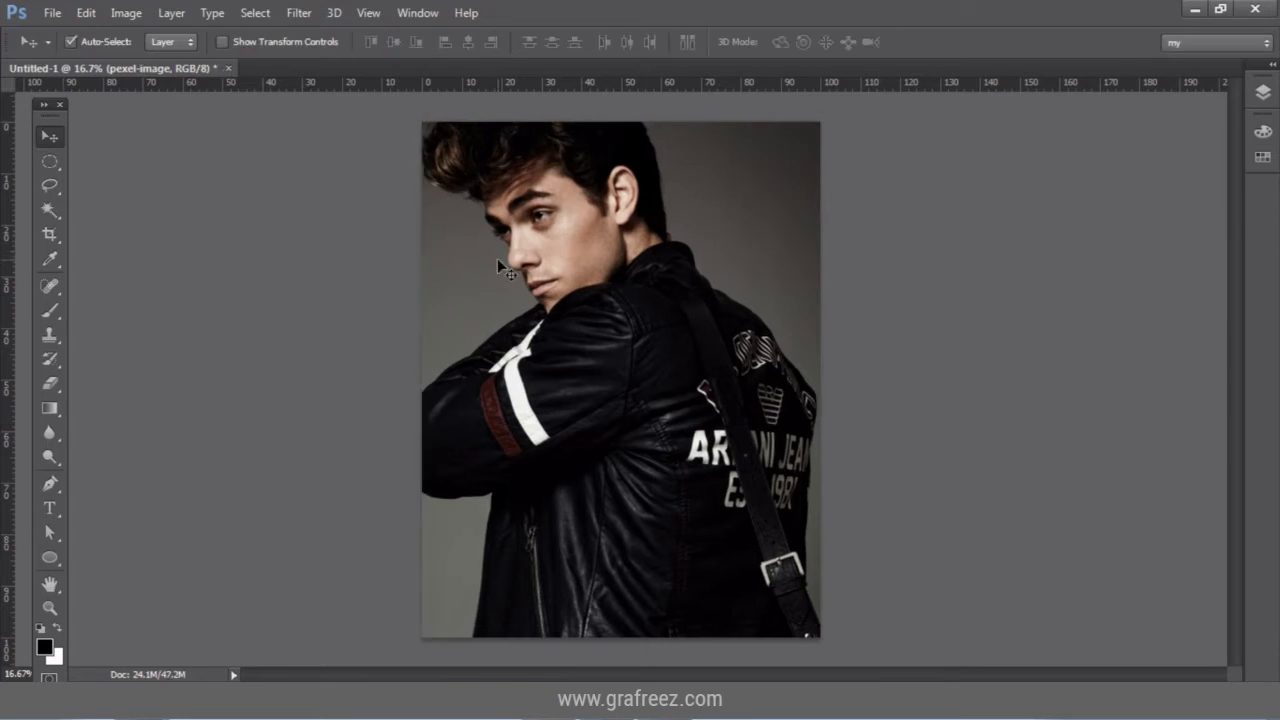
Make a stock-image group holding pexel-image, collapse it, and zoom in on the jacket lettering.
click(1262, 93)
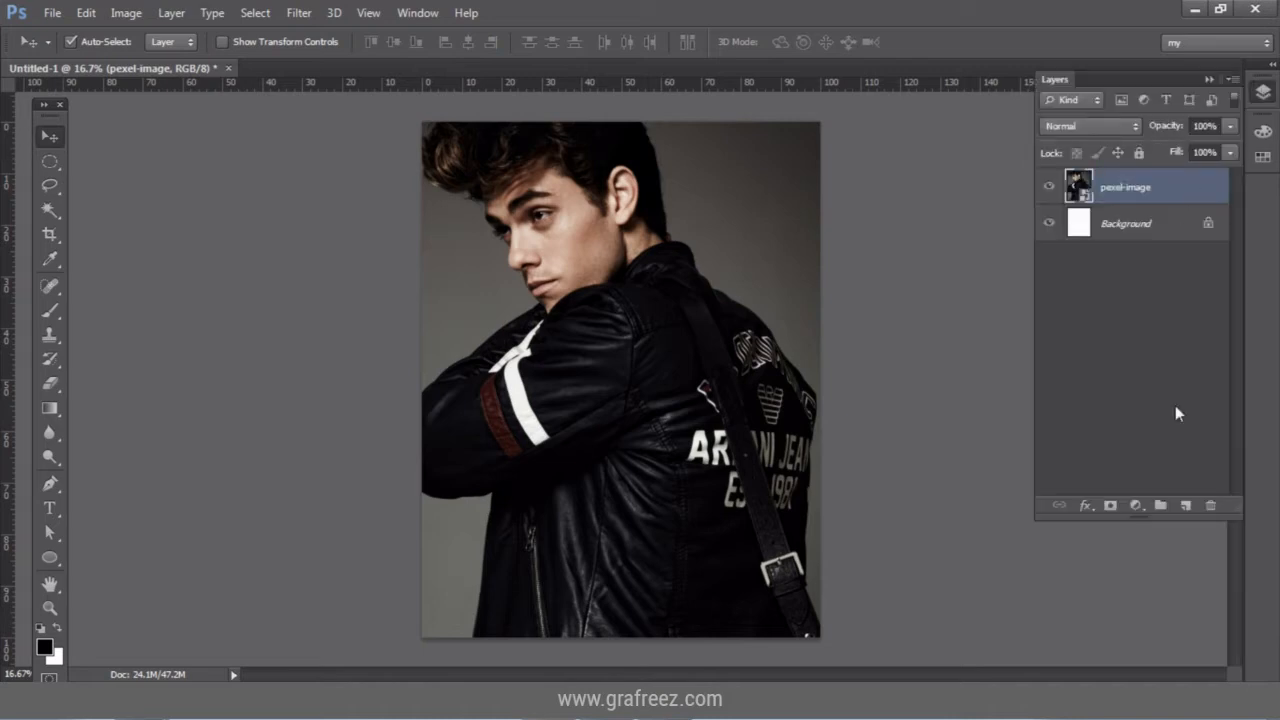
click(1160, 504)
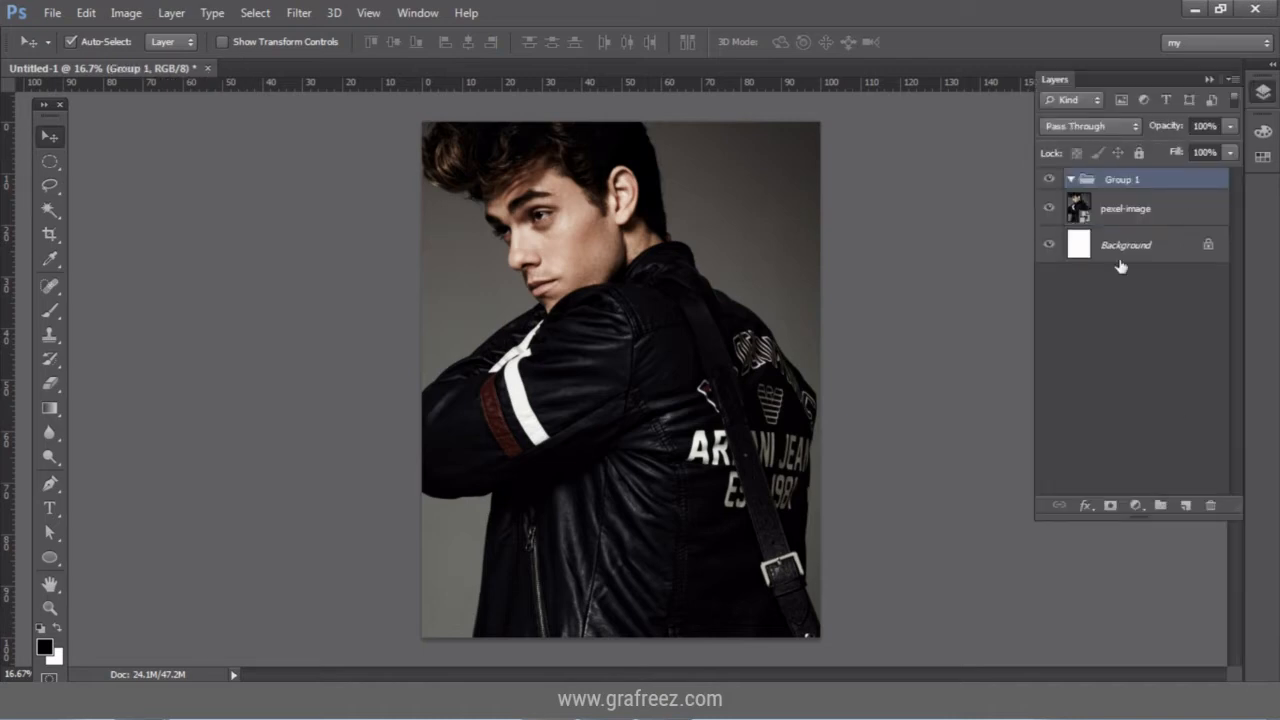
double_click(1121, 180)
text(stock-image)
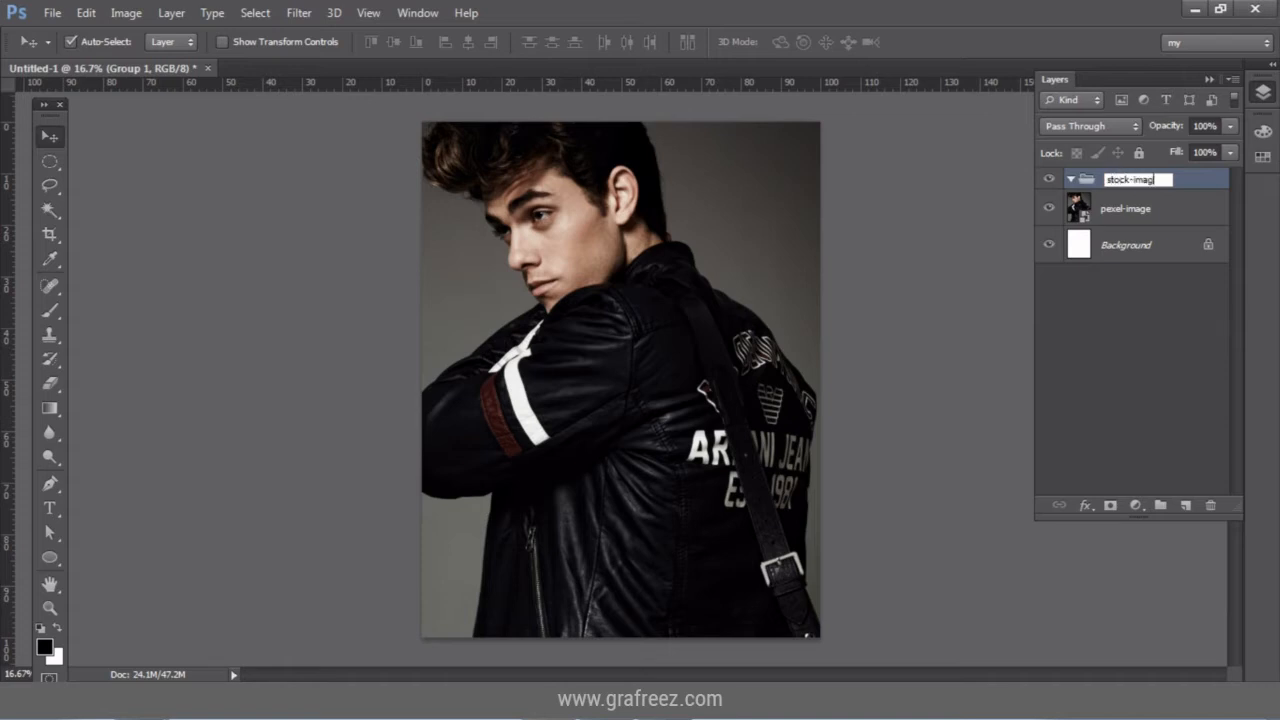
key(Return)
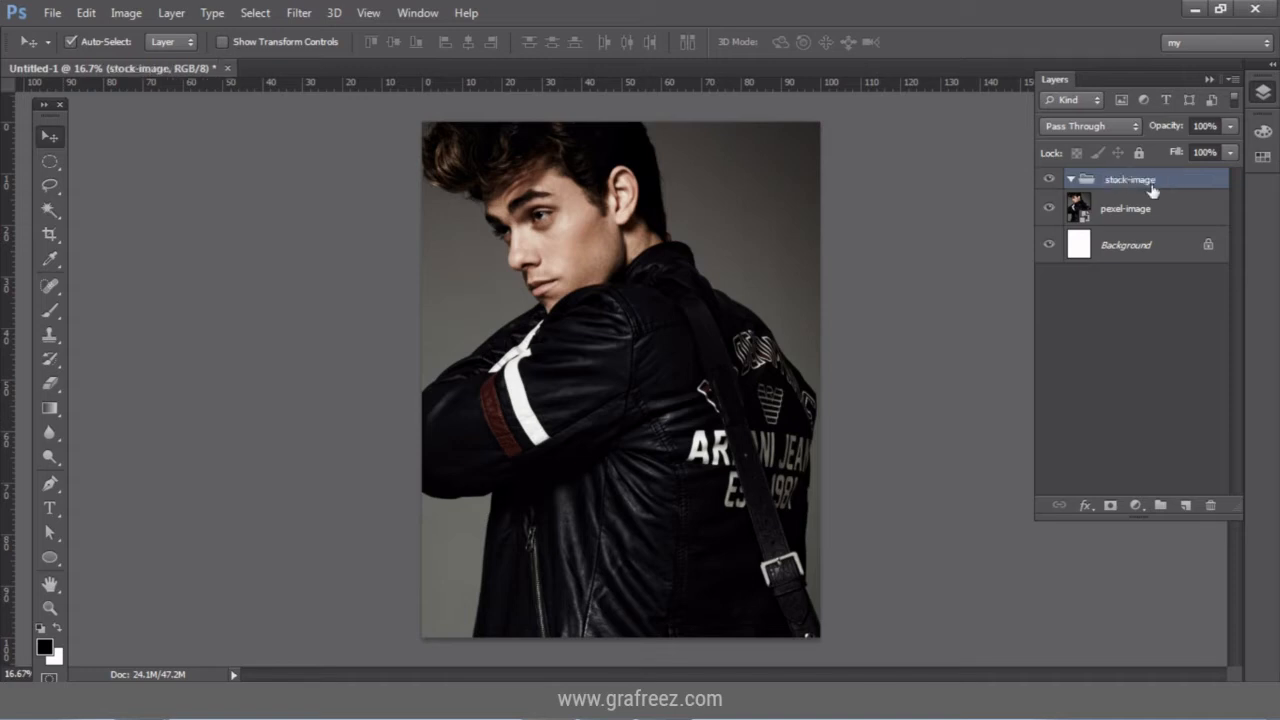
drag(1162, 180, 1158, 181)
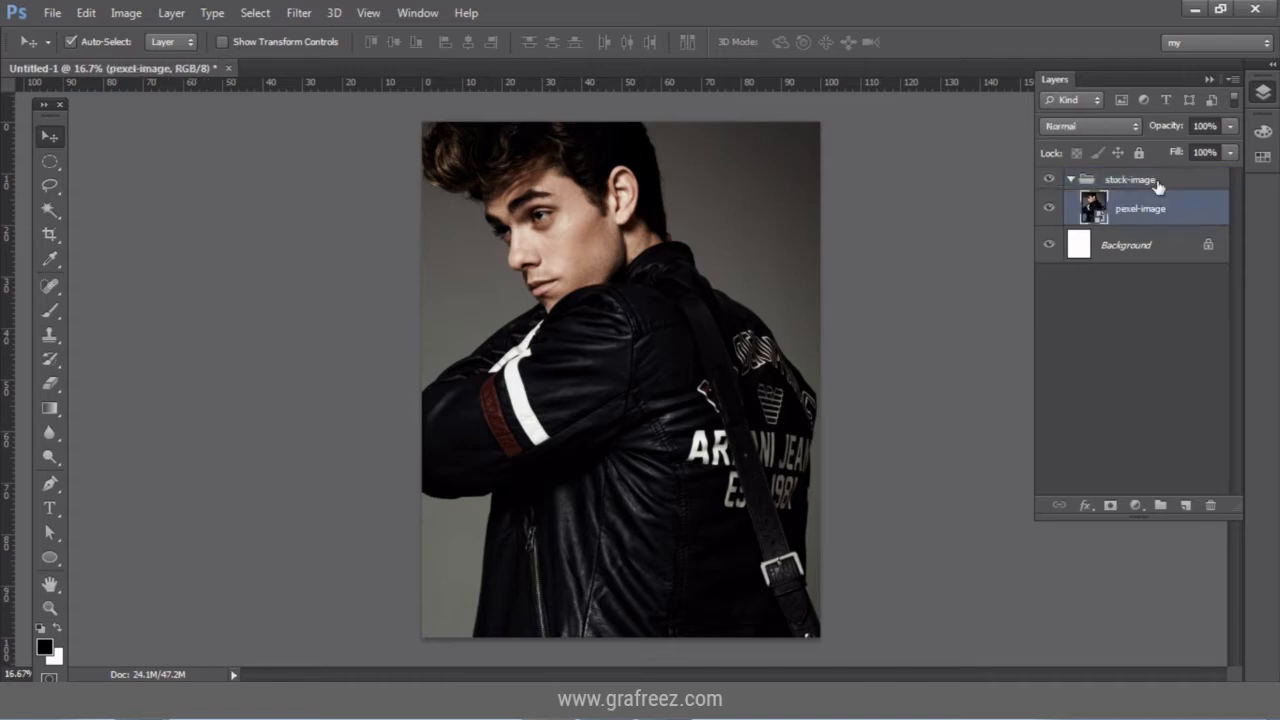
click(1070, 180)
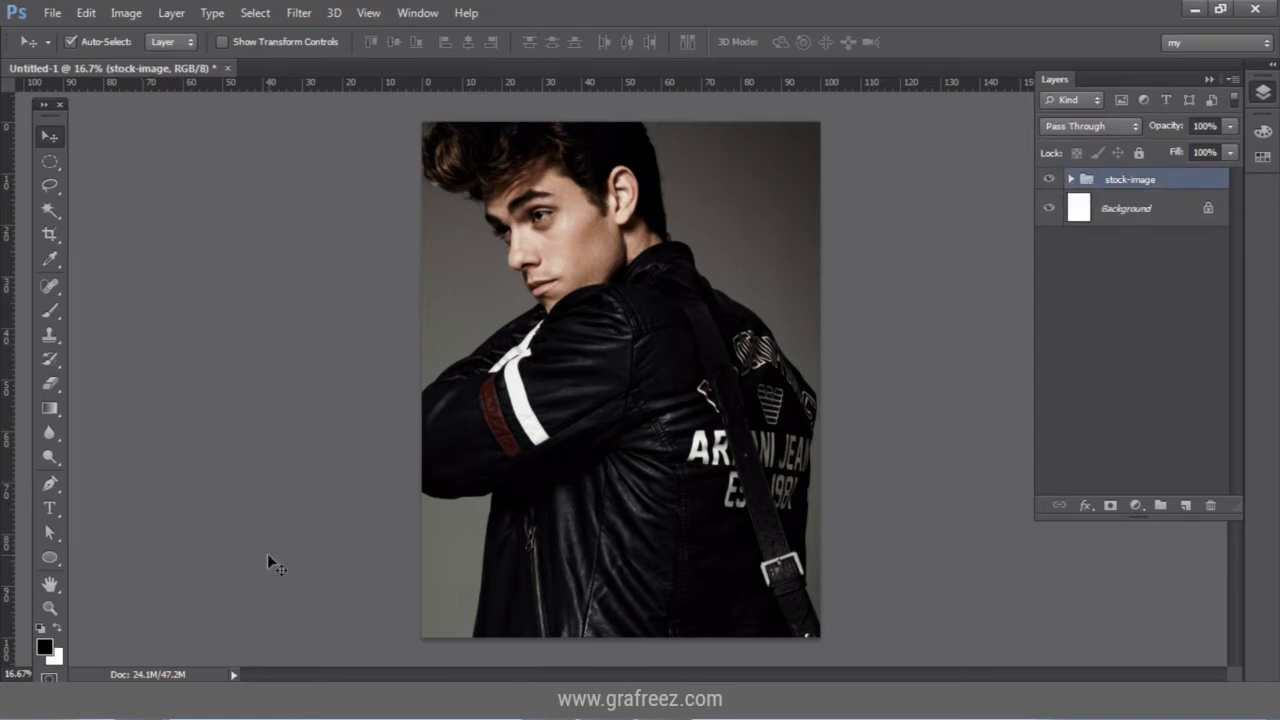
click(50, 607)
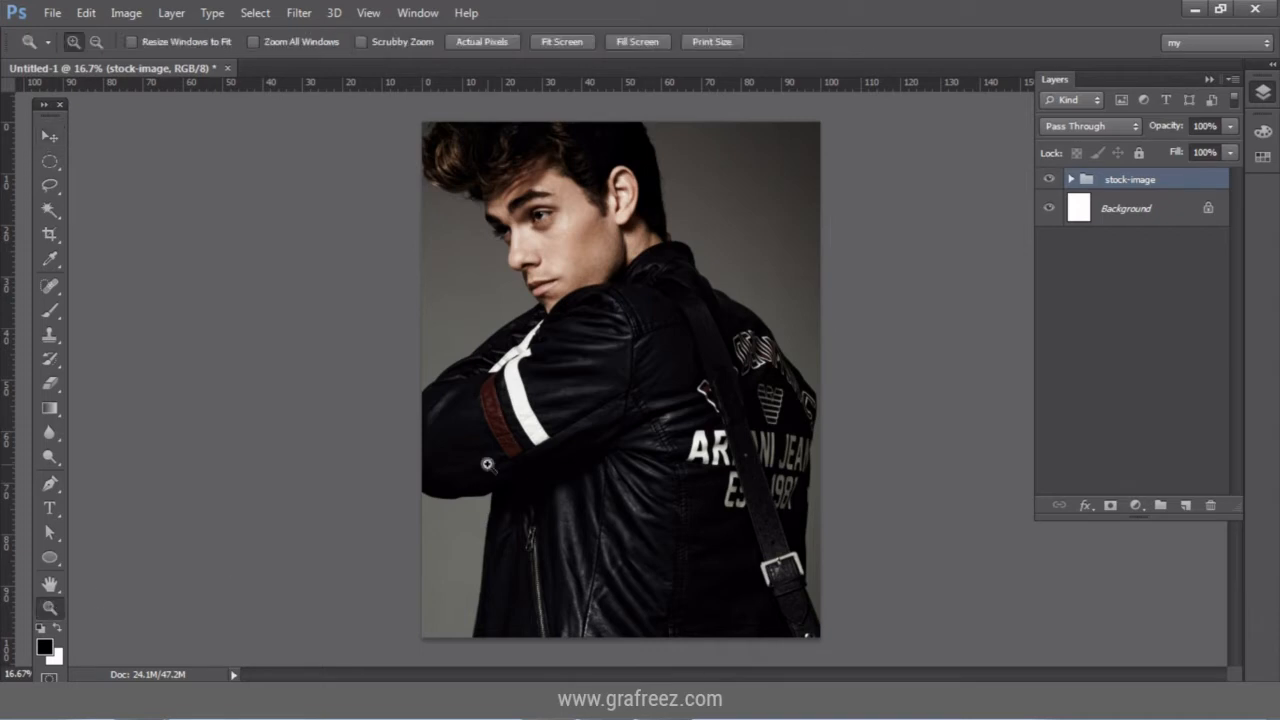
drag(632, 282, 887, 579)
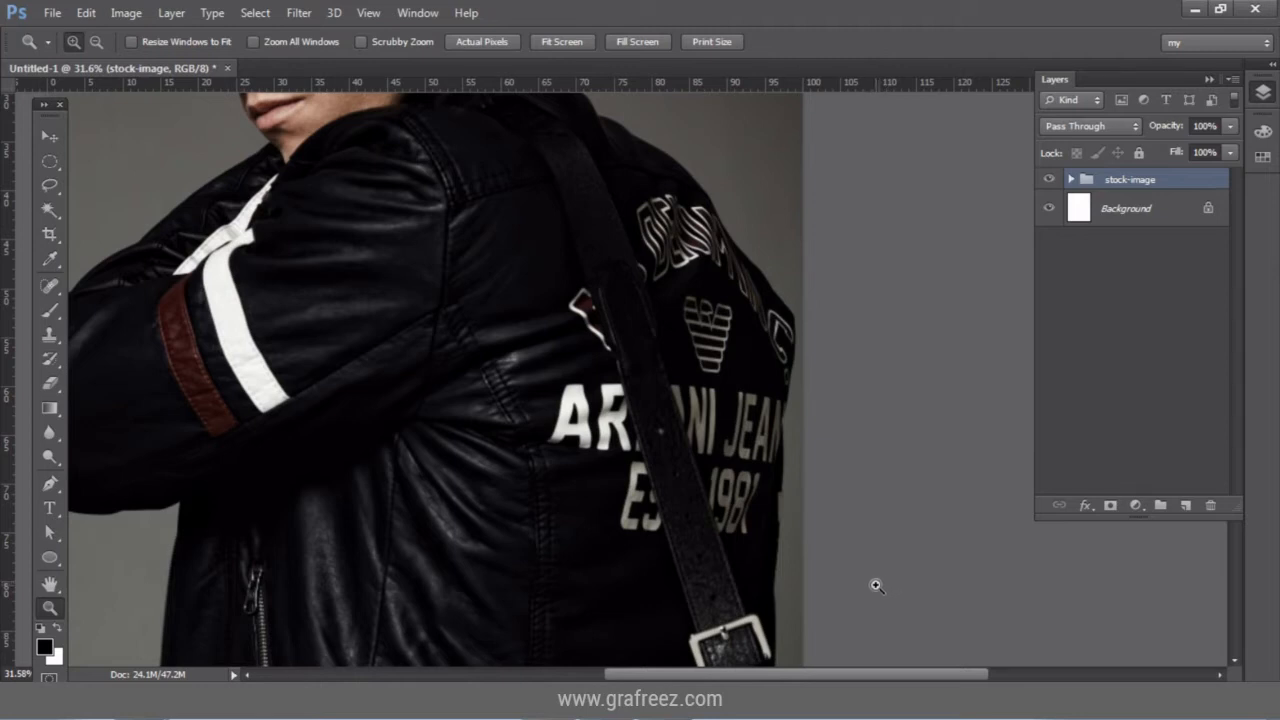
Add a new empty layer named stock-fix above the stock-image group.
click(1187, 507)
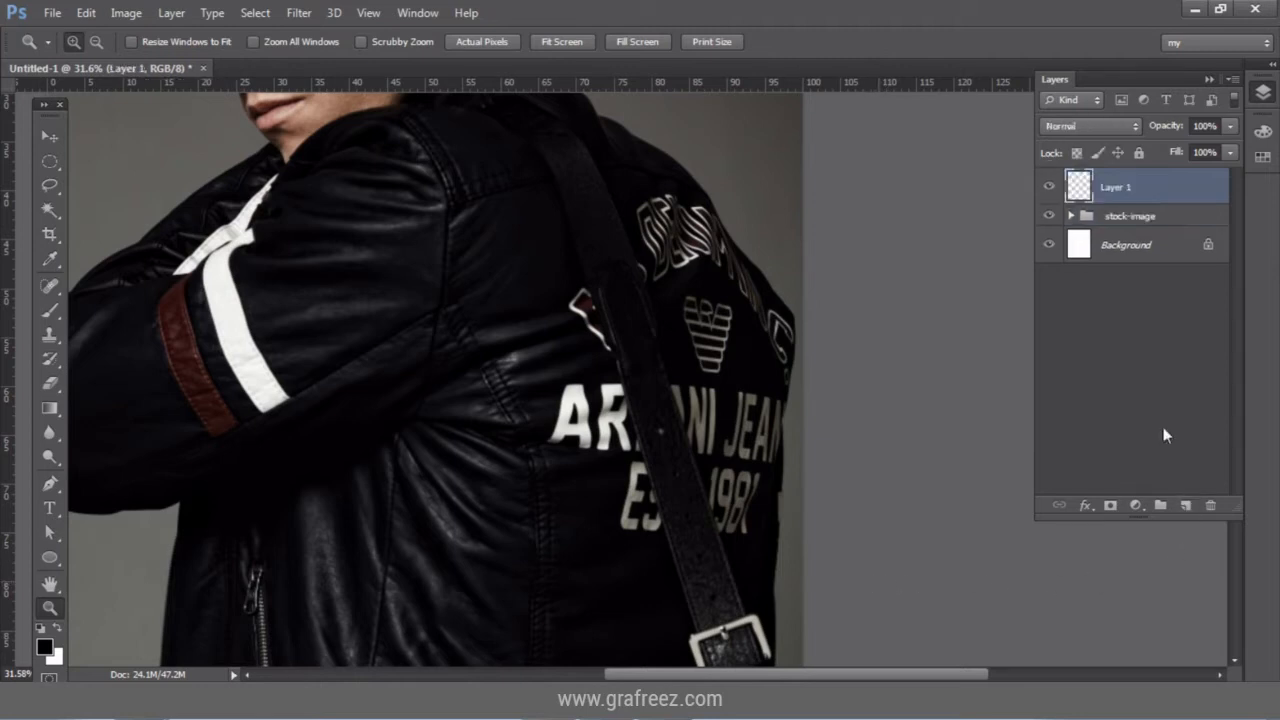
double_click(1118, 187)
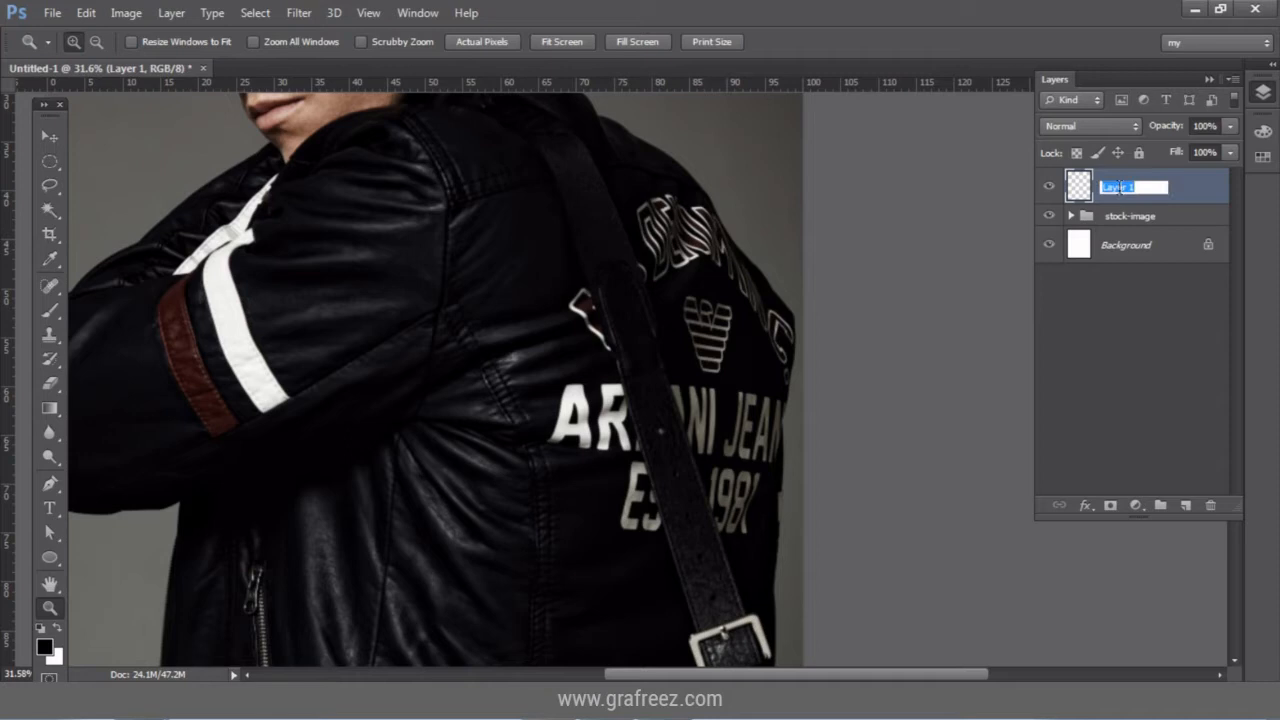
text(d)
text(to)
text(ck-fix)
key(Return)
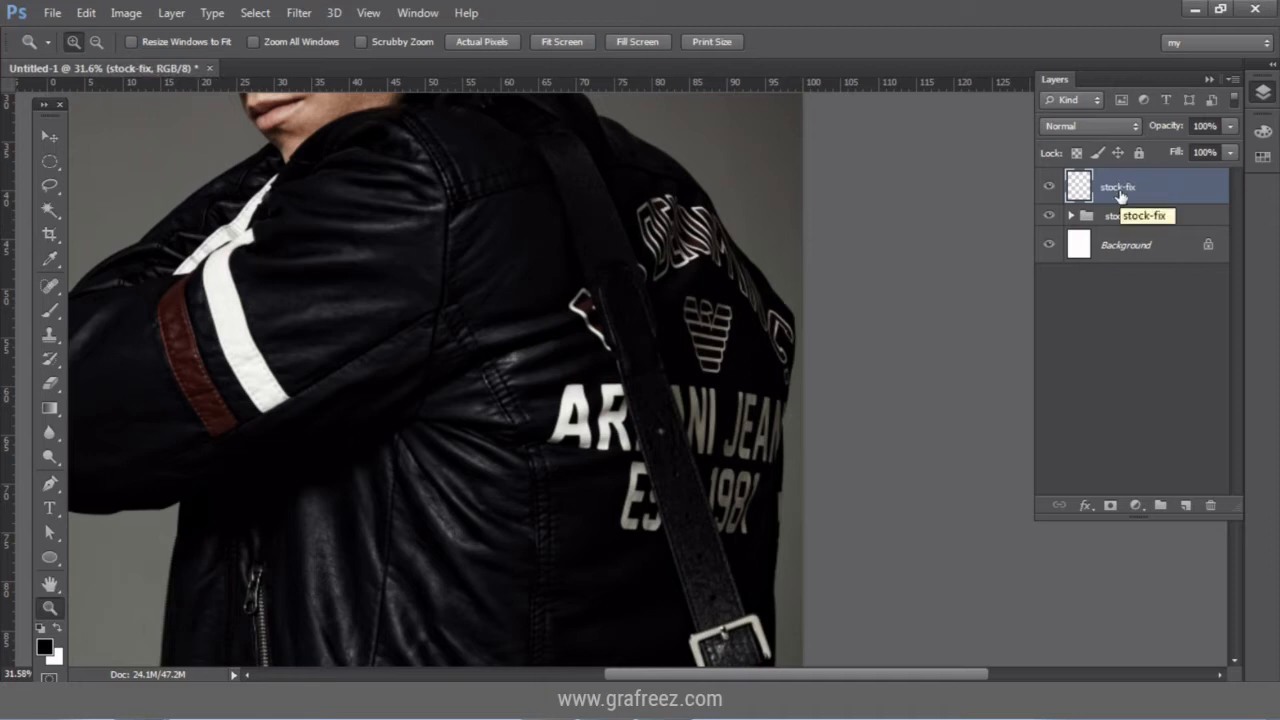
Set up a soft round brush at 494 px.
click(51, 312)
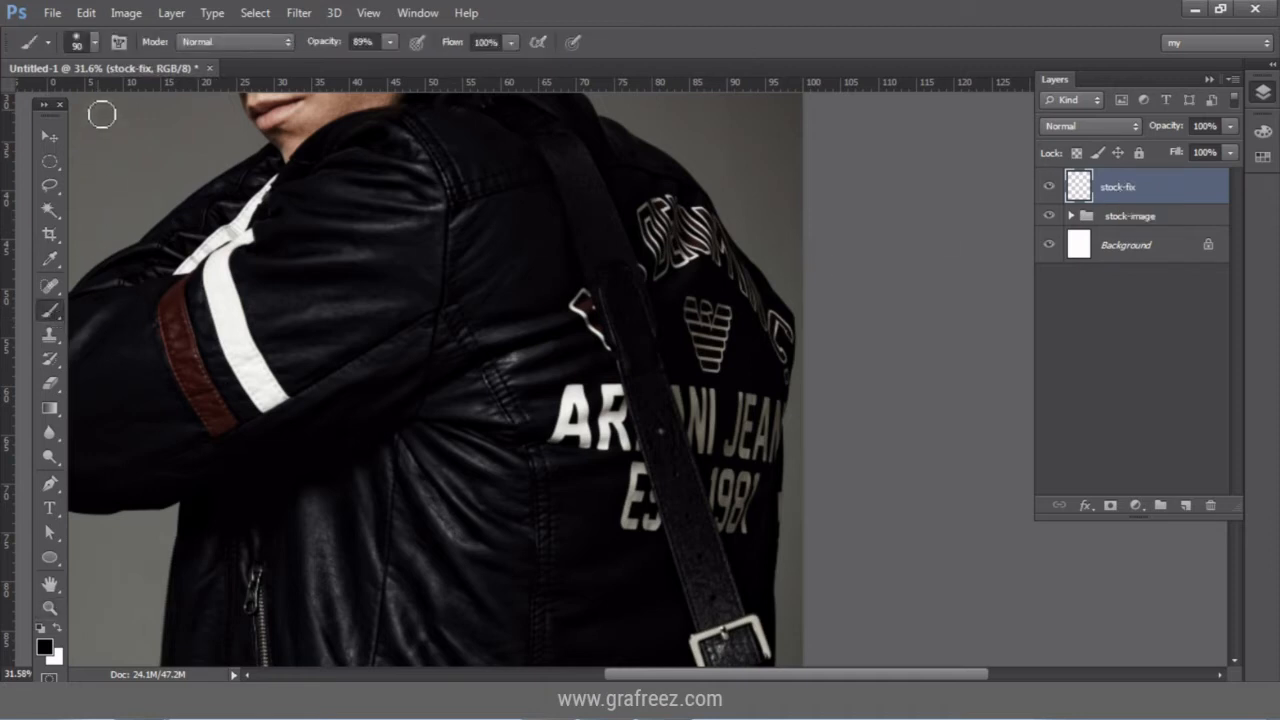
click(95, 42)
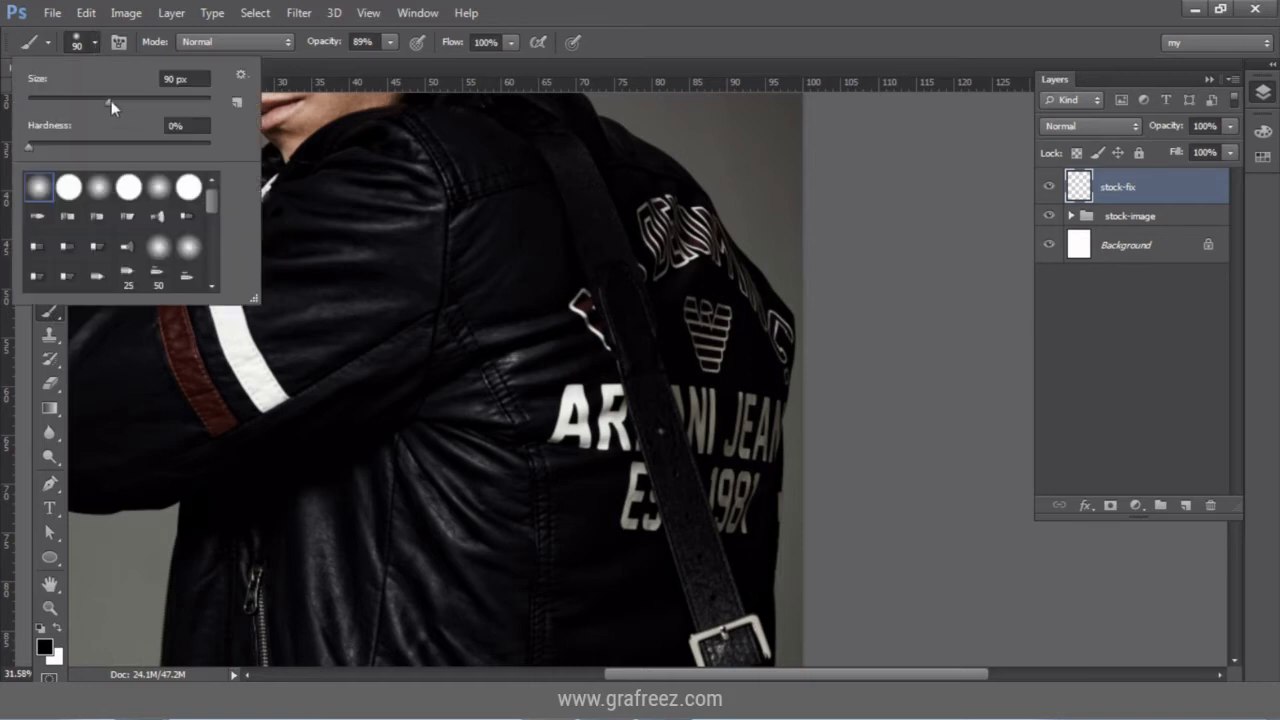
drag(111, 100, 171, 100)
drag(180, 102, 190, 102)
click(40, 190)
click(596, 10)
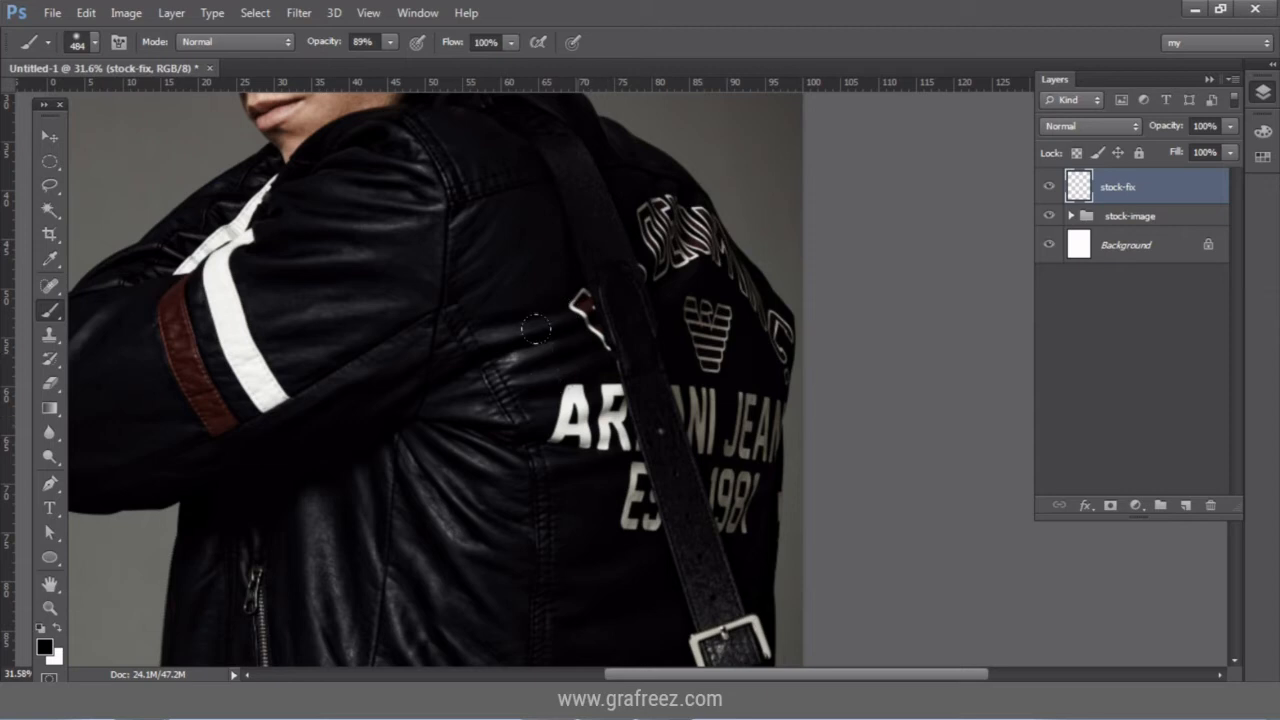
Paint black over the jacket's emblem, ARMANI lettering and eagle logo.
drag(517, 272, 543, 332)
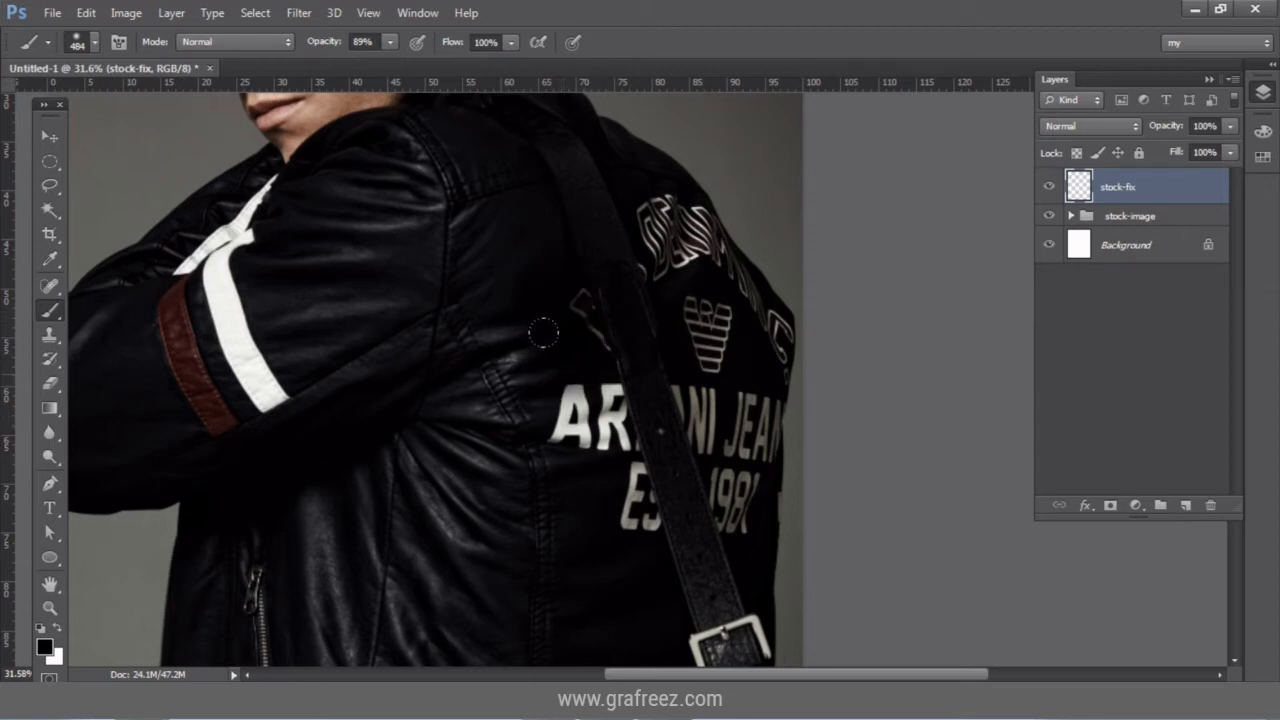
drag(555, 390, 600, 440)
mouse_move(525, 365)
mouse_down()
mouse_move(553, 418)
mouse_move(588, 397)
mouse_move(581, 363)
mouse_move(625, 458)
mouse_move(599, 464)
mouse_move(632, 496)
mouse_move(587, 434)
mouse_move(630, 500)
mouse_up()
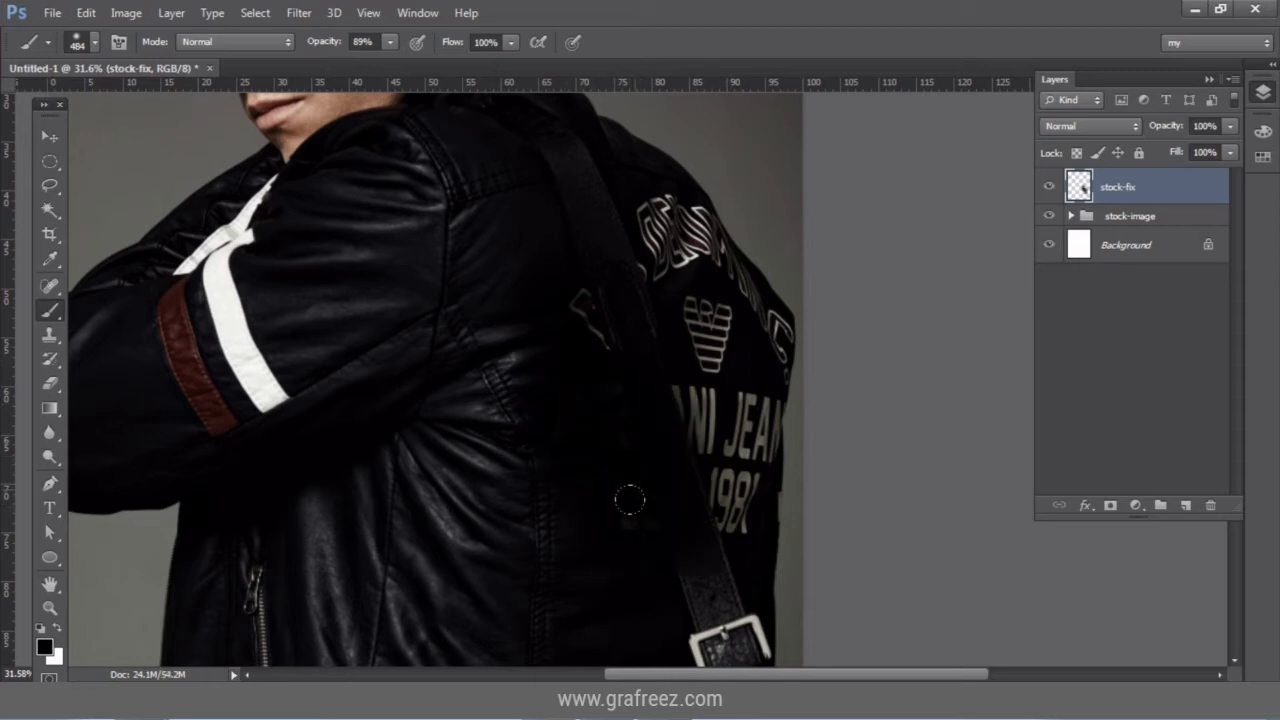
drag(707, 312, 701, 440)
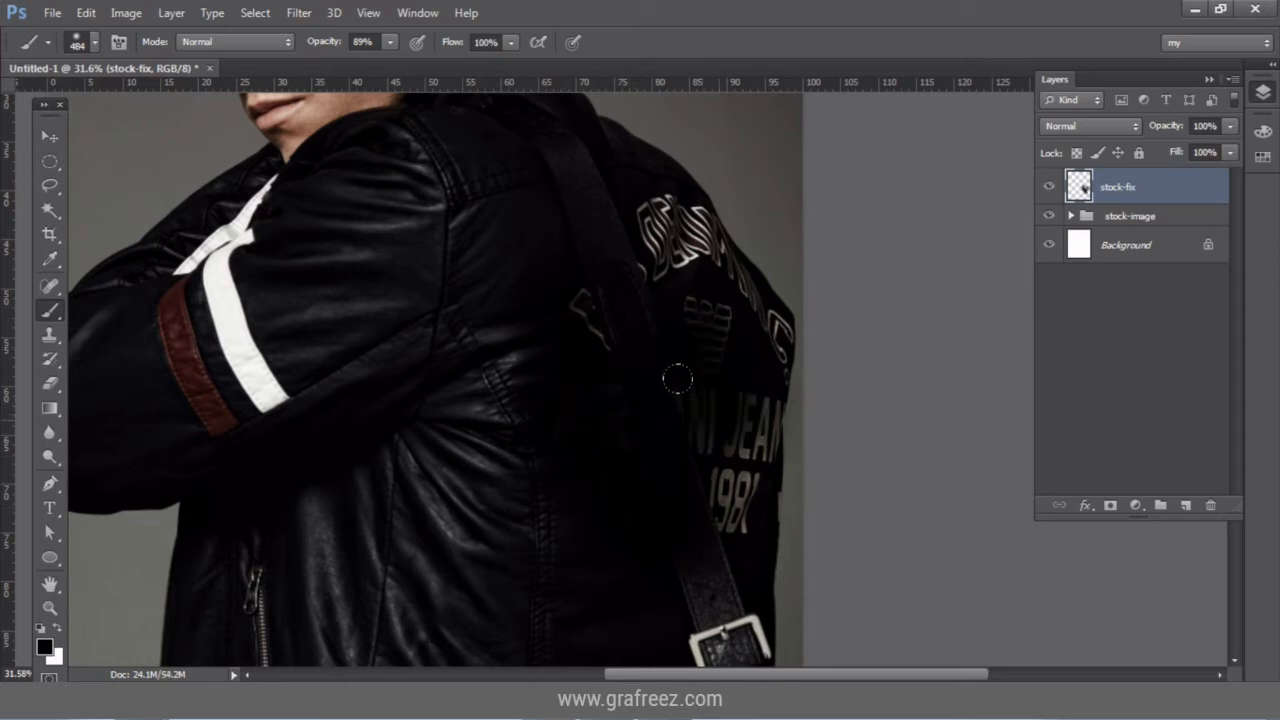
drag(677, 379, 673, 418)
At 164 px, paint out the small white graphics and lettering, then set the brush to 137 px.
click(95, 43)
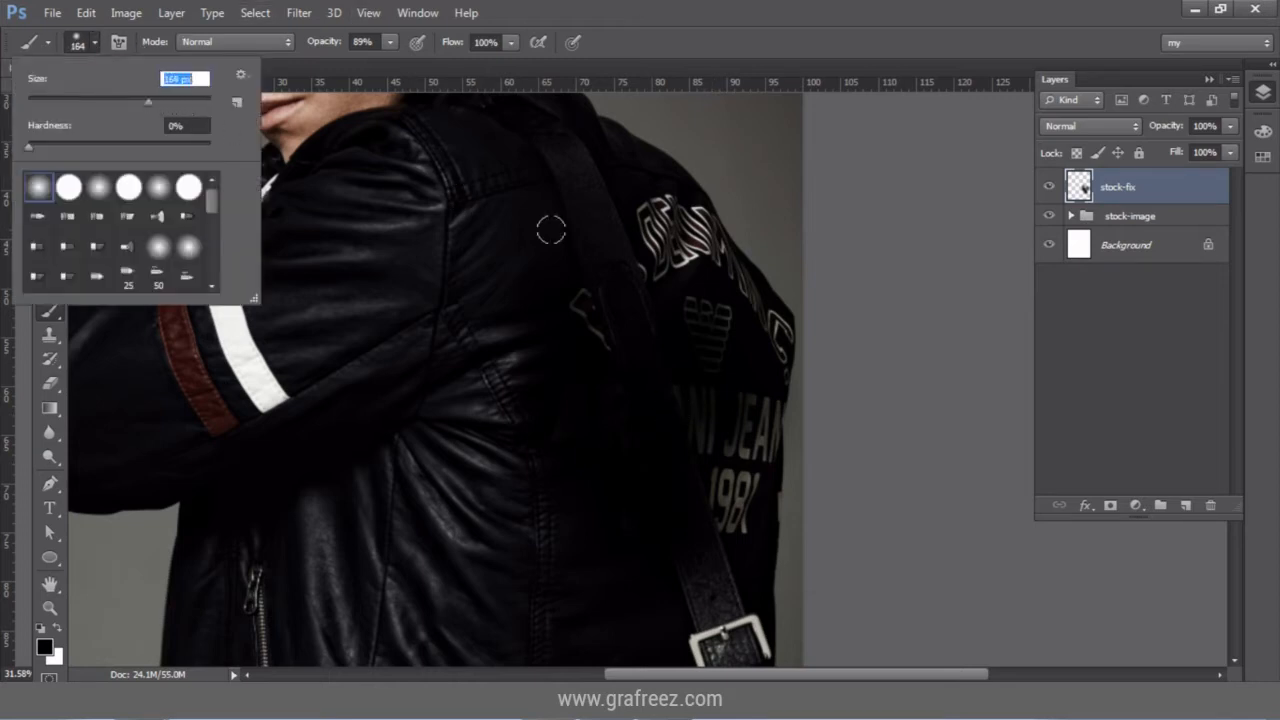
click(645, 220)
mouse_move(640, 245)
mouse_down()
mouse_move(664, 284)
mouse_move(594, 260)
mouse_move(565, 284)
mouse_move(597, 340)
mouse_up()
mouse_move(664, 221)
mouse_down()
mouse_move(692, 277)
mouse_move(660, 198)
mouse_move(693, 224)
mouse_move(659, 194)
mouse_move(688, 226)
mouse_move(687, 212)
mouse_move(709, 256)
mouse_move(698, 241)
mouse_move(680, 270)
mouse_move(724, 274)
mouse_move(773, 327)
mouse_move(742, 444)
mouse_move(755, 411)
mouse_move(720, 456)
mouse_move(709, 415)
mouse_move(713, 508)
mouse_move(681, 368)
mouse_move(711, 433)
mouse_move(693, 322)
mouse_move(726, 543)
mouse_move(735, 322)
mouse_up()
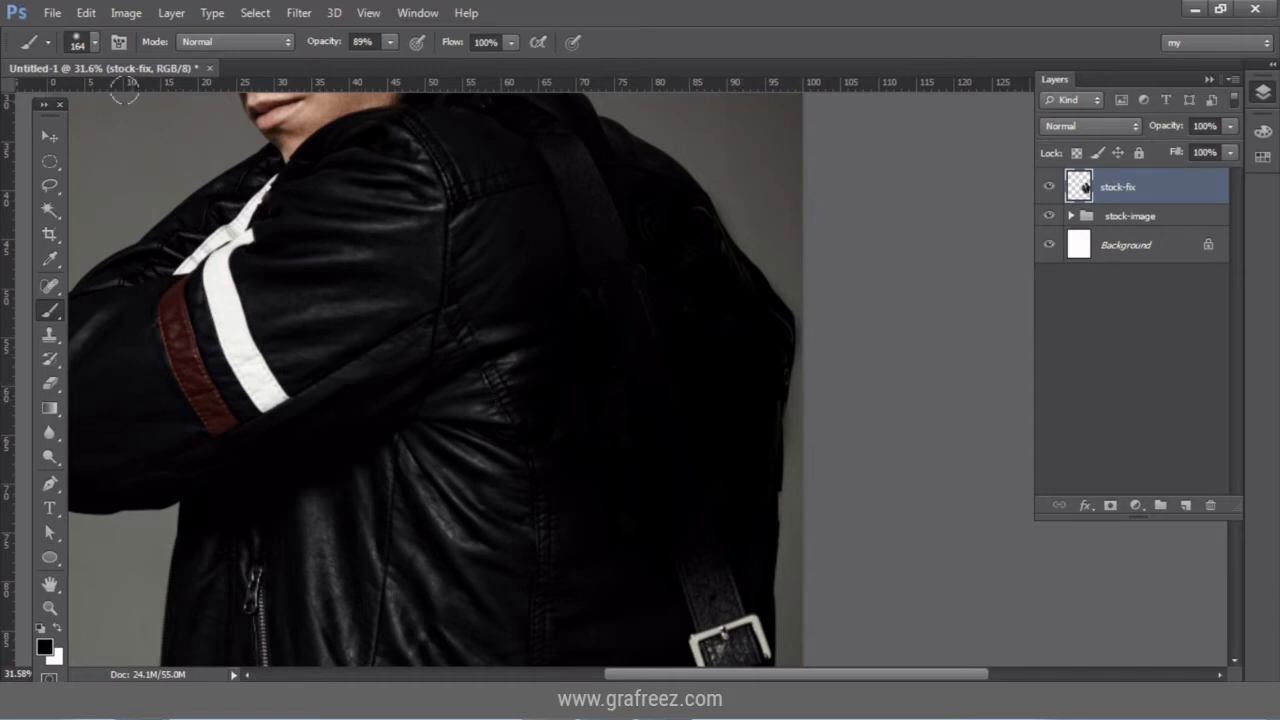
click(93, 42)
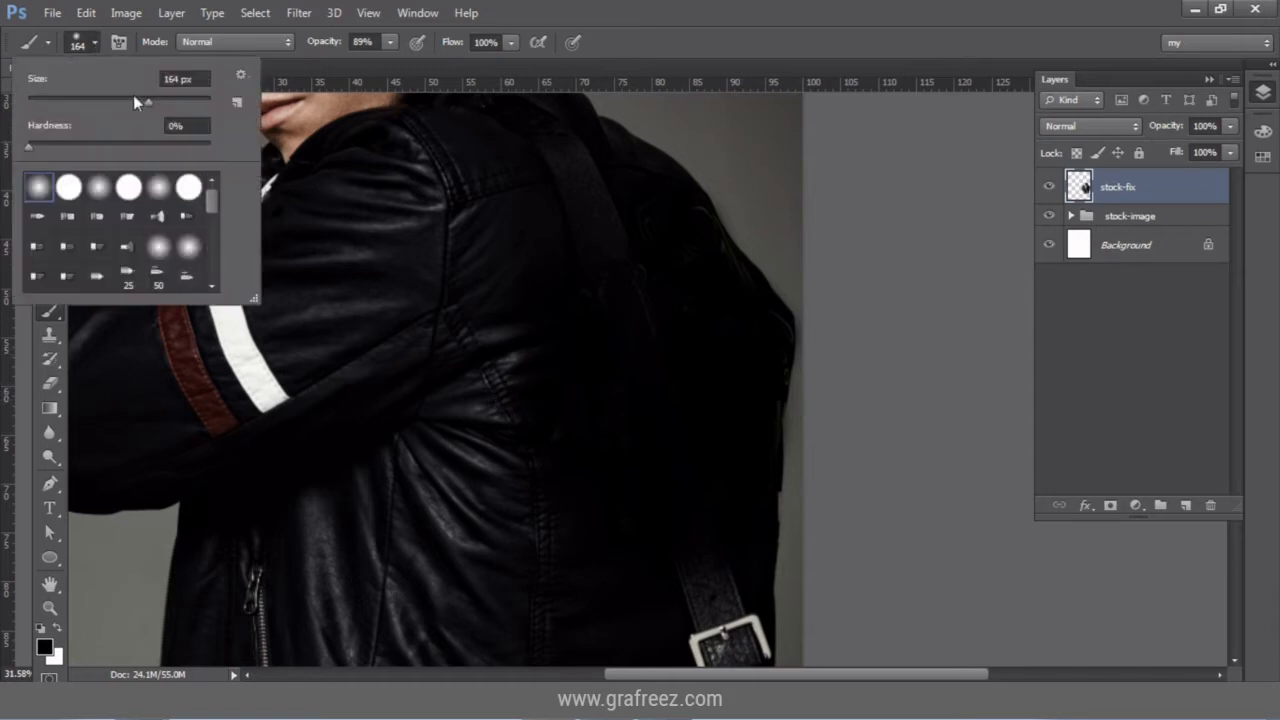
drag(150, 98, 138, 100)
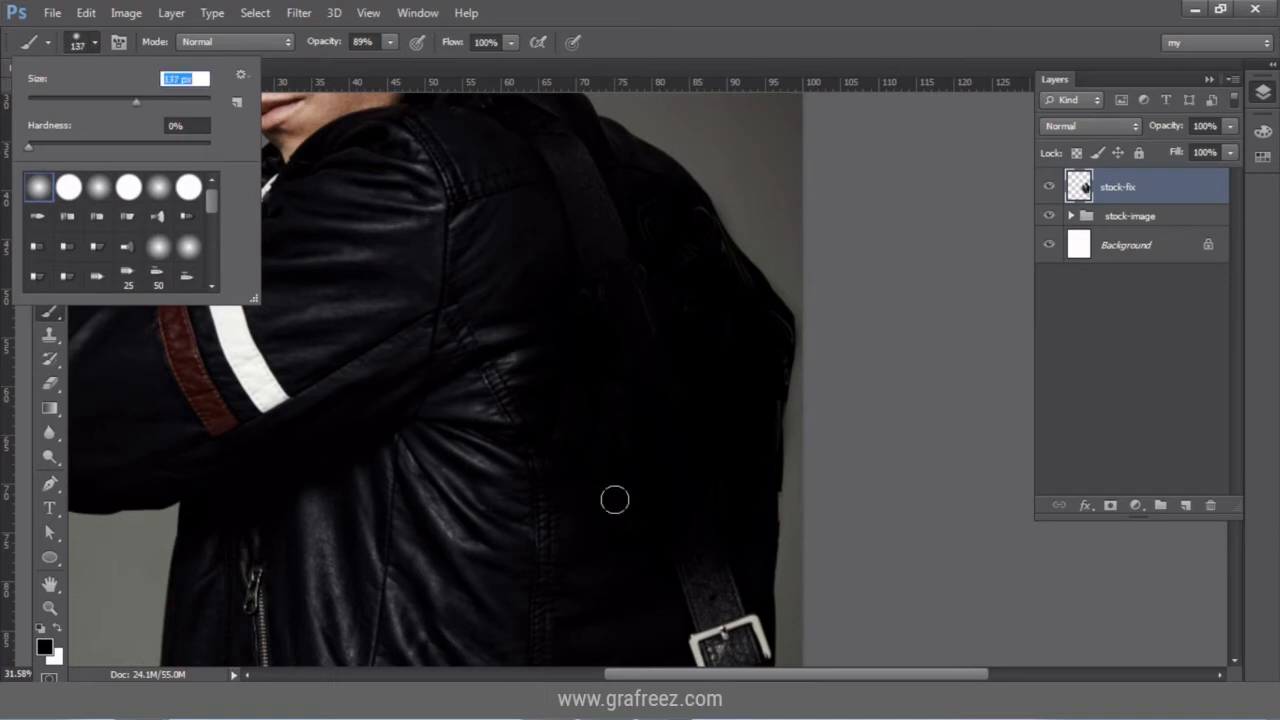
click(676, 566)
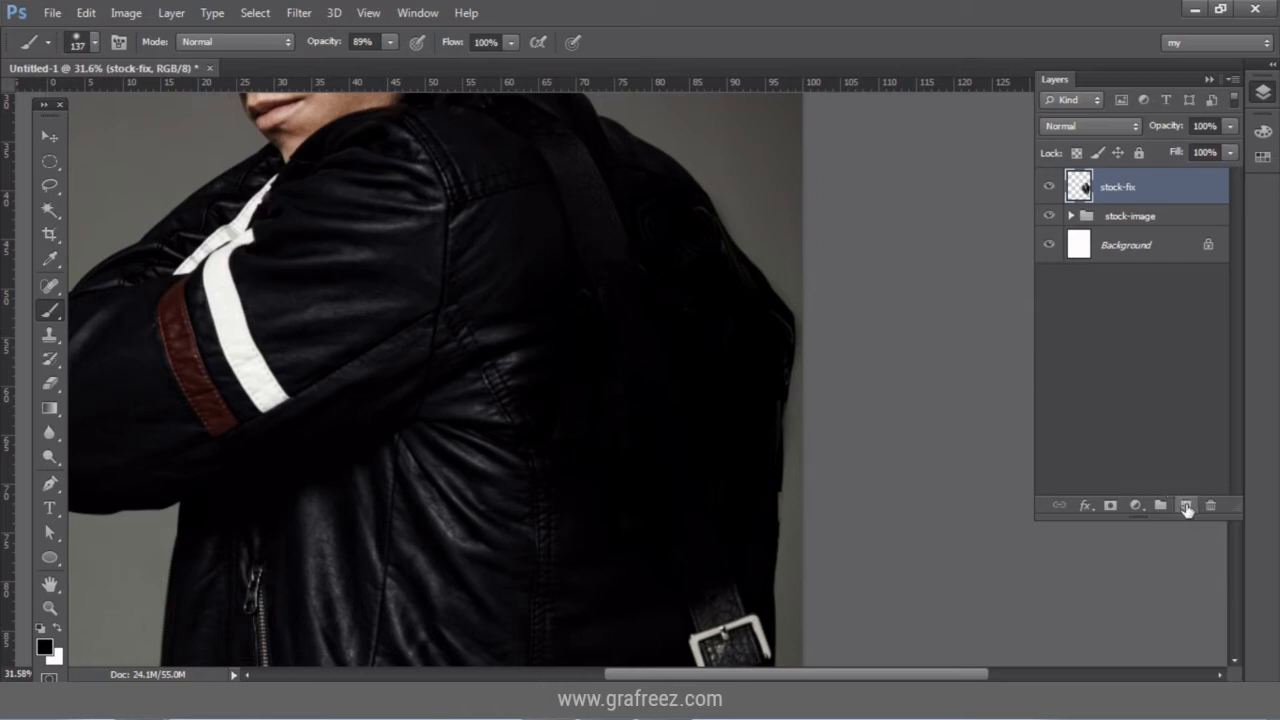
Add a new empty layer named stock-fix-2 above stock-fix.
click(1186, 506)
double_click(1112, 187)
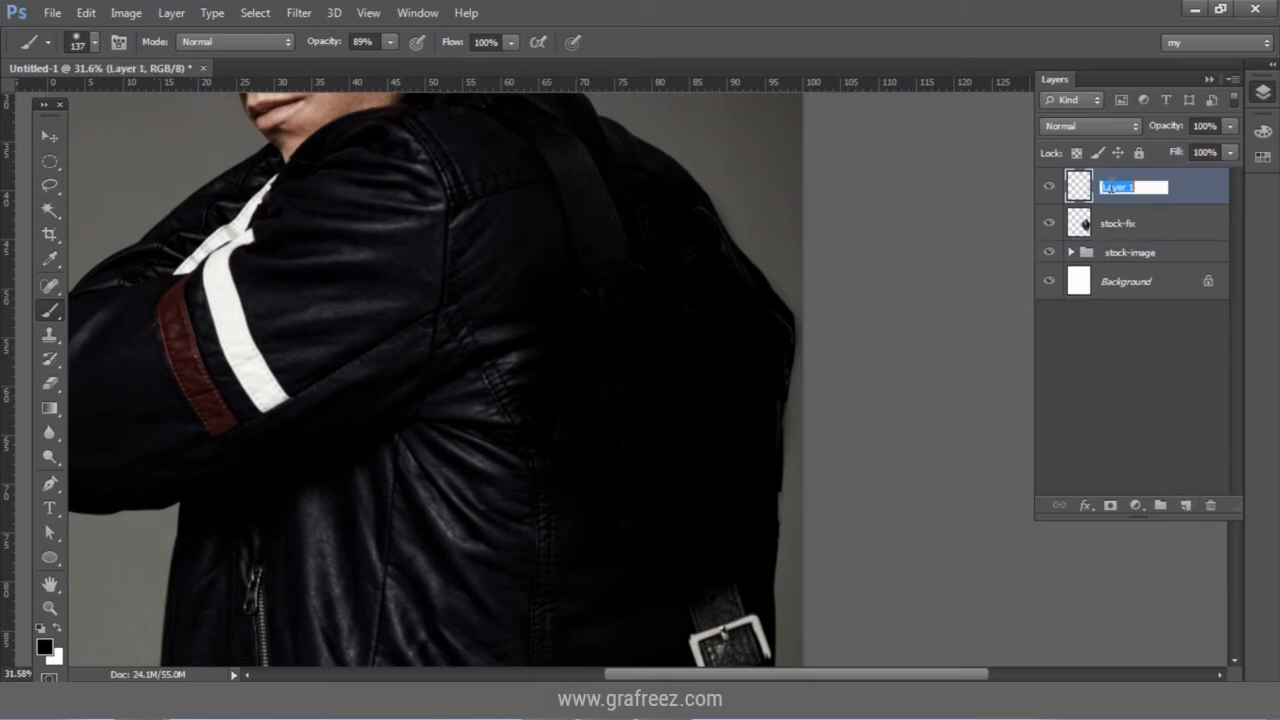
text(d)
key(Return)
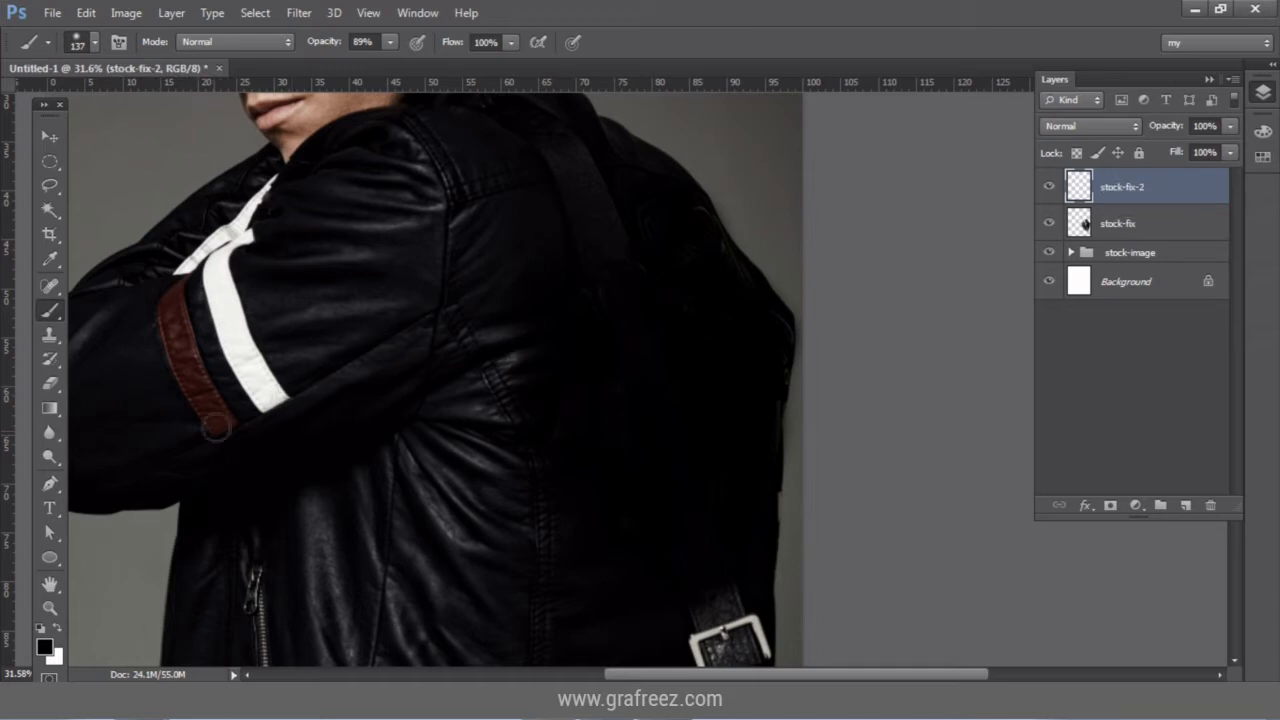
Zoom out to show the whole photo.
click(55, 616)
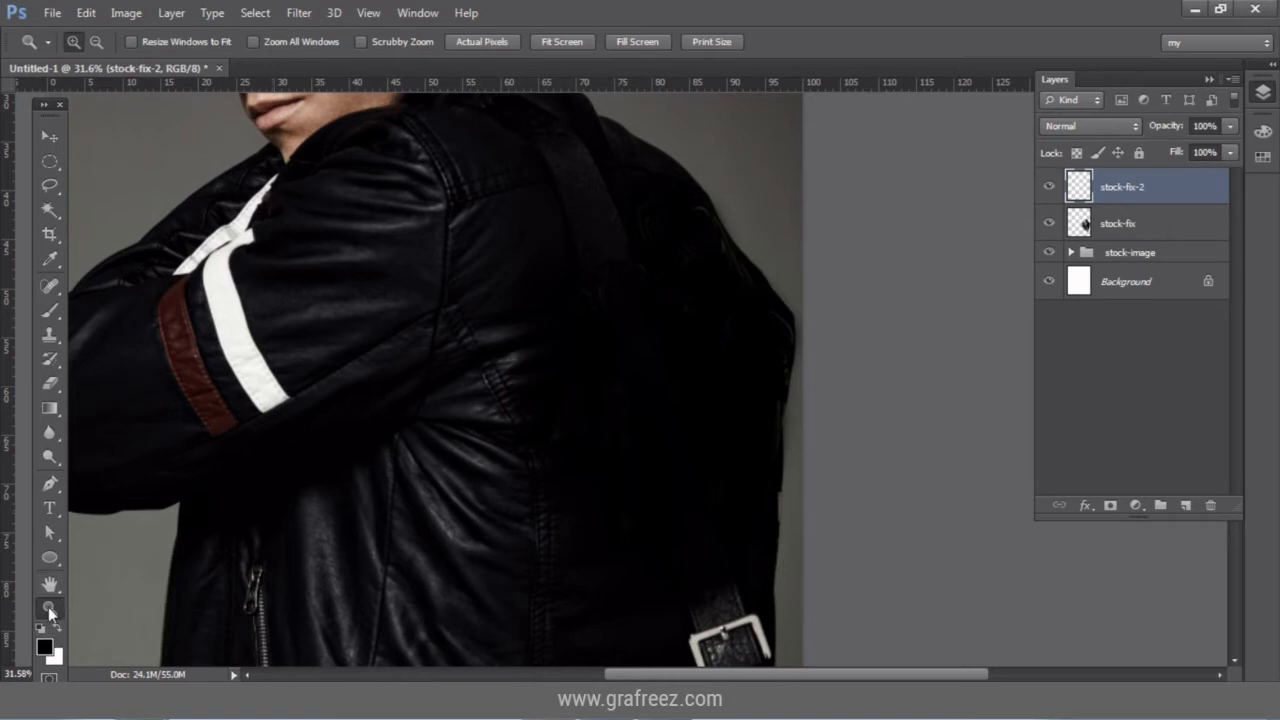
click(96, 42)
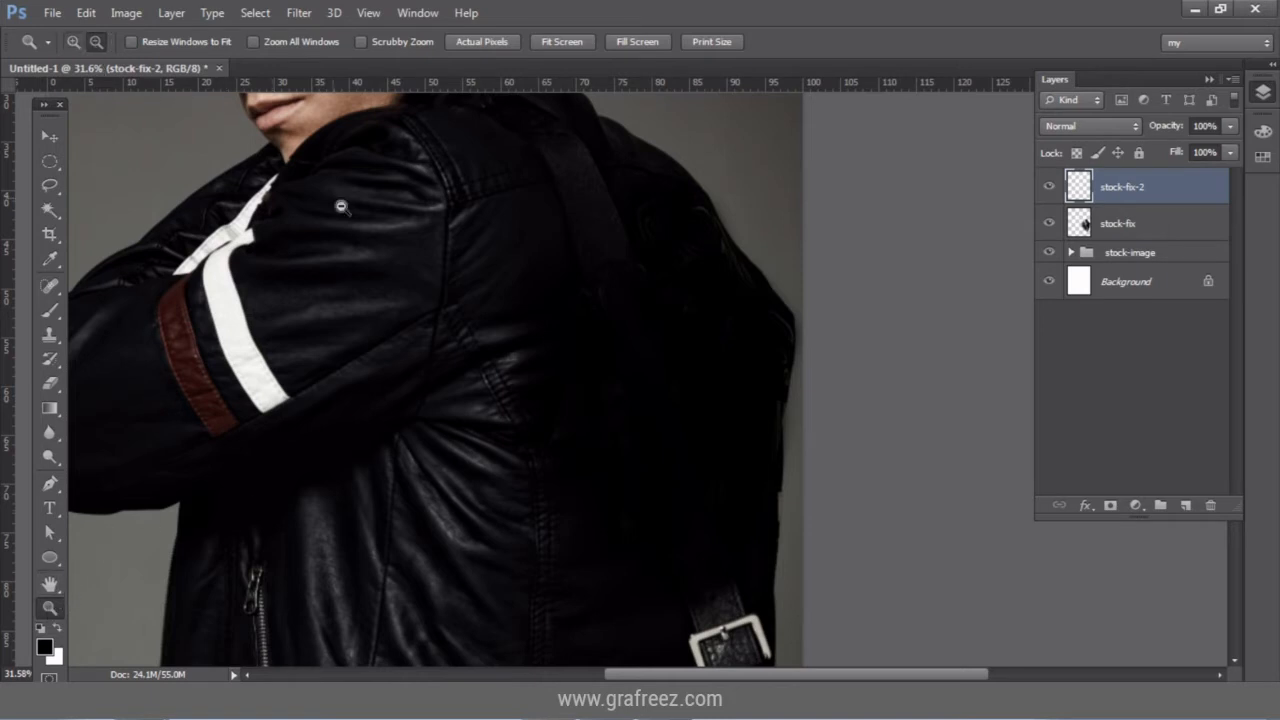
click(426, 358)
click(426, 358)
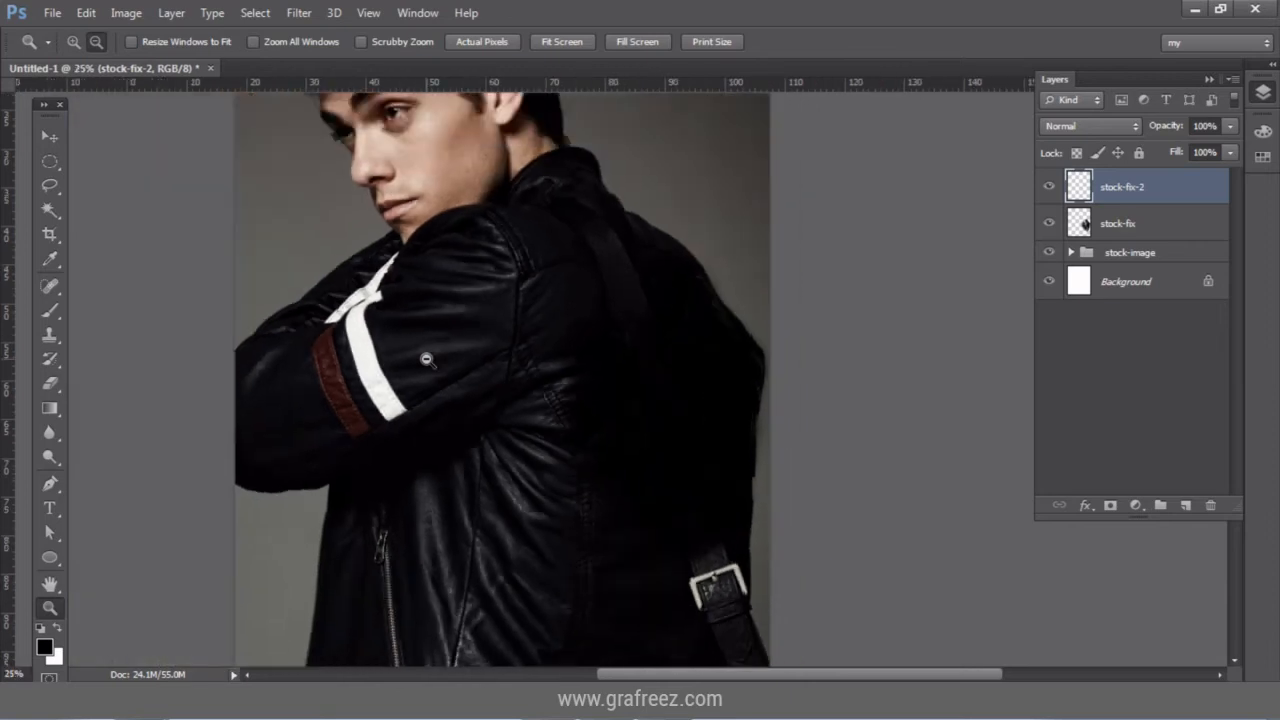
click(58, 140)
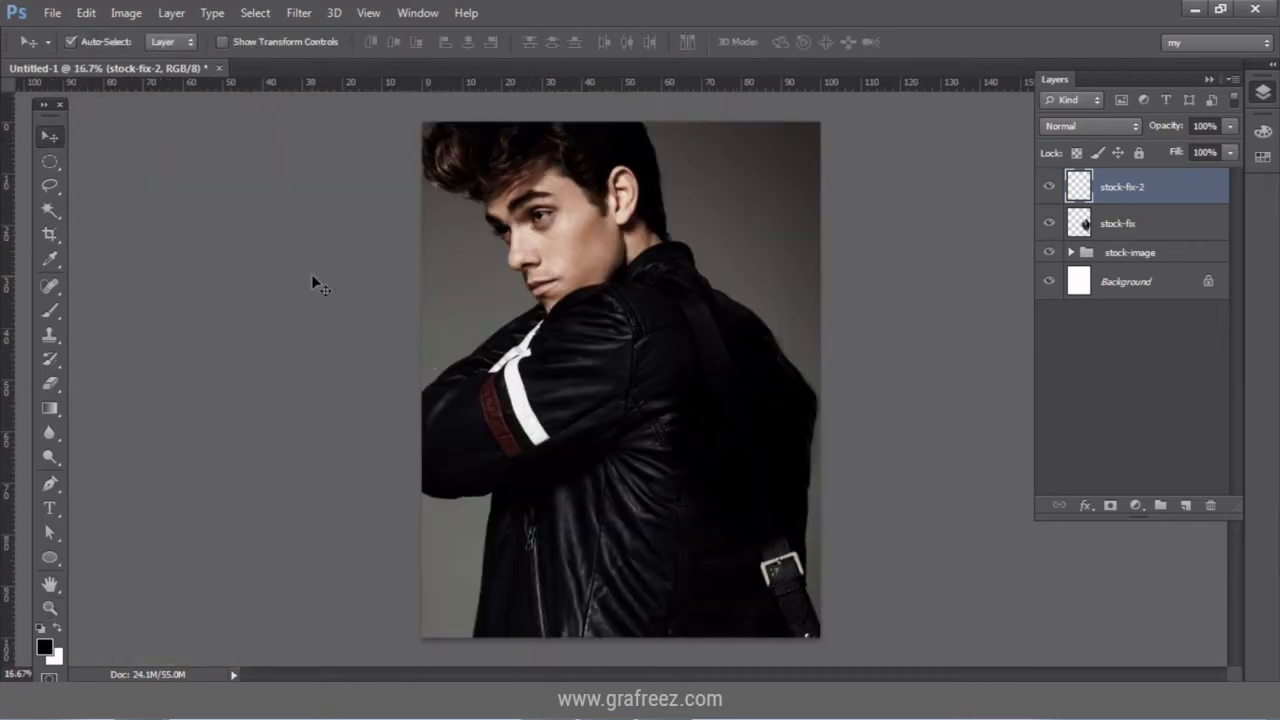
Fill the lower half of stock-fix-2 with a black Foreground to Transparent gradient fading upward.
click(52, 164)
click(108, 165)
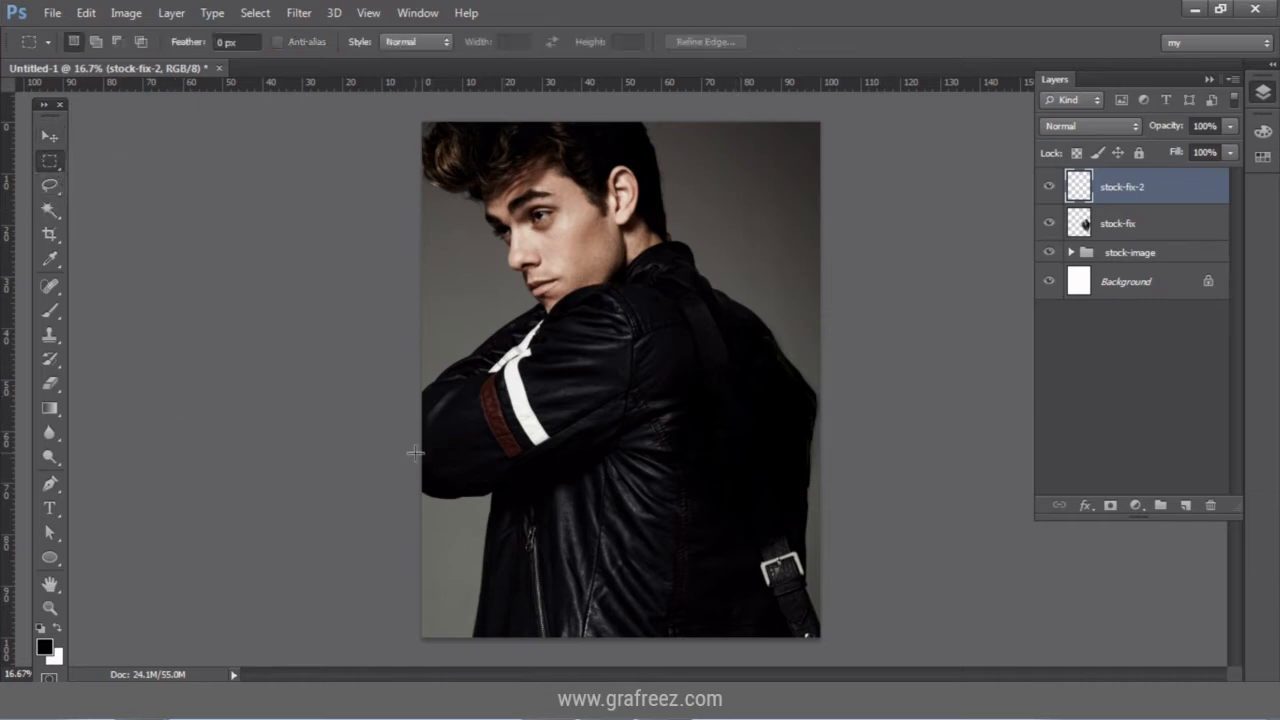
drag(418, 384, 822, 641)
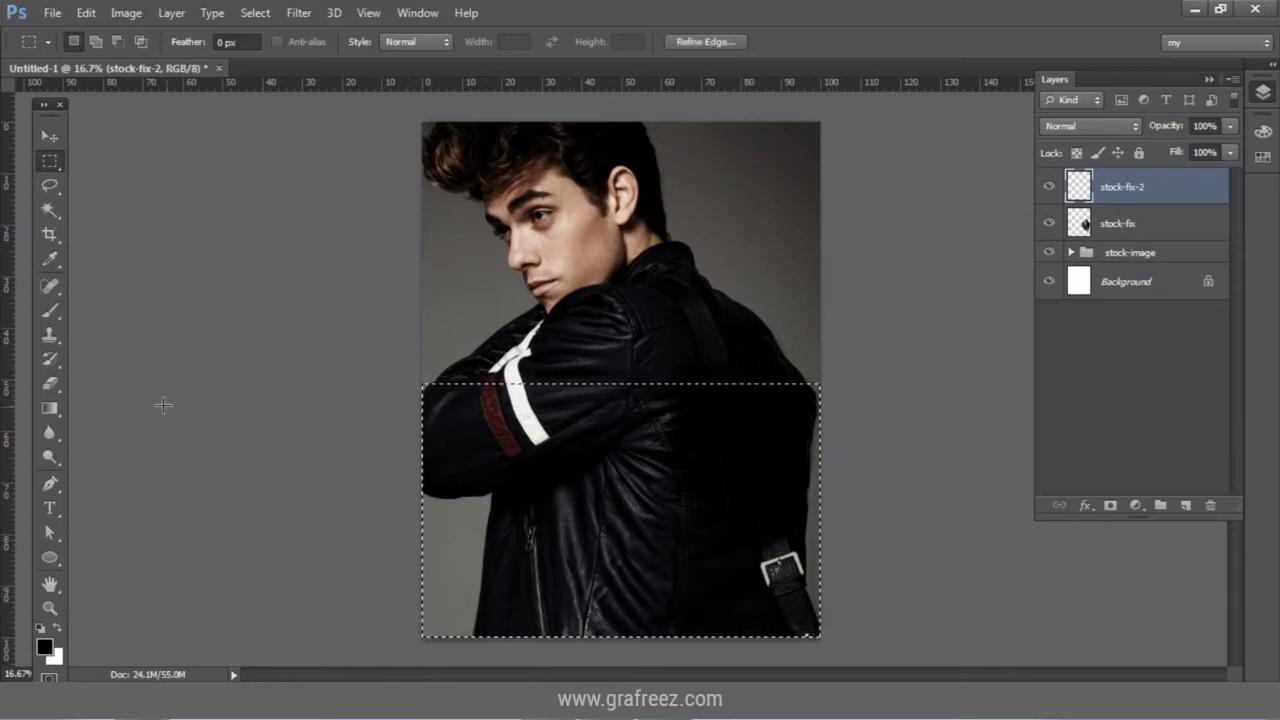
click(50, 408)
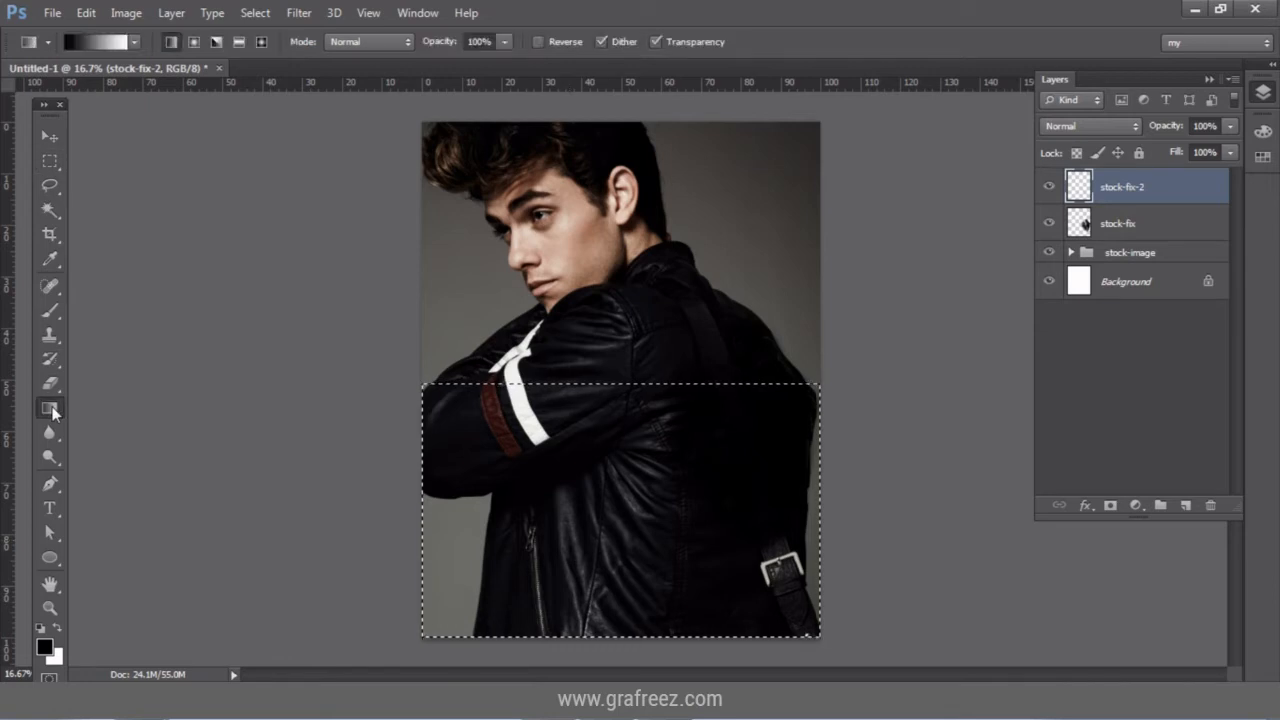
click(87, 42)
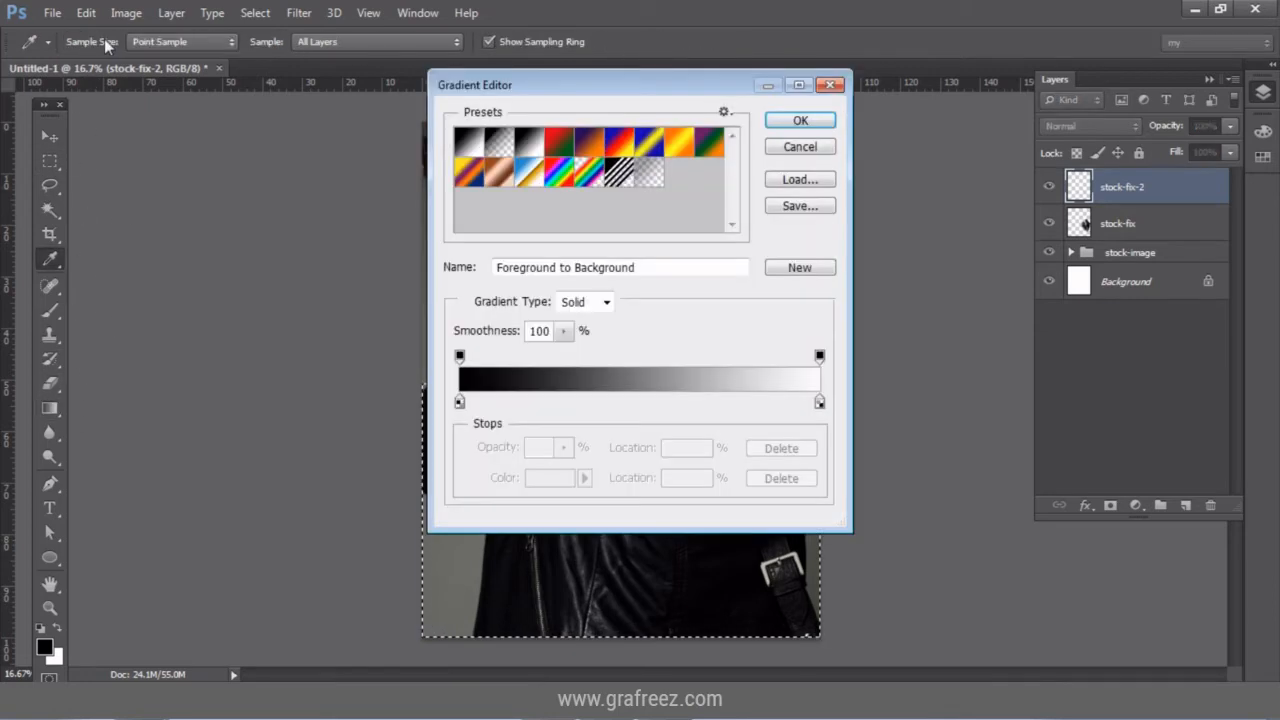
click(502, 142)
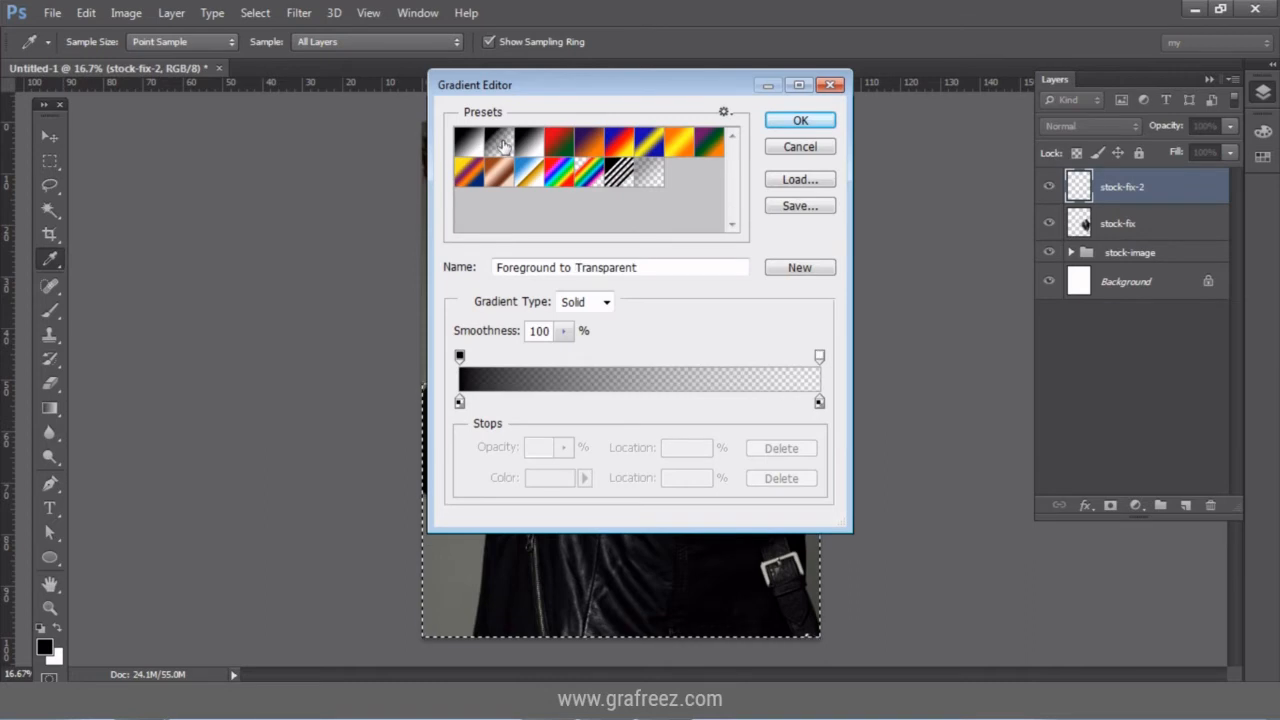
click(801, 121)
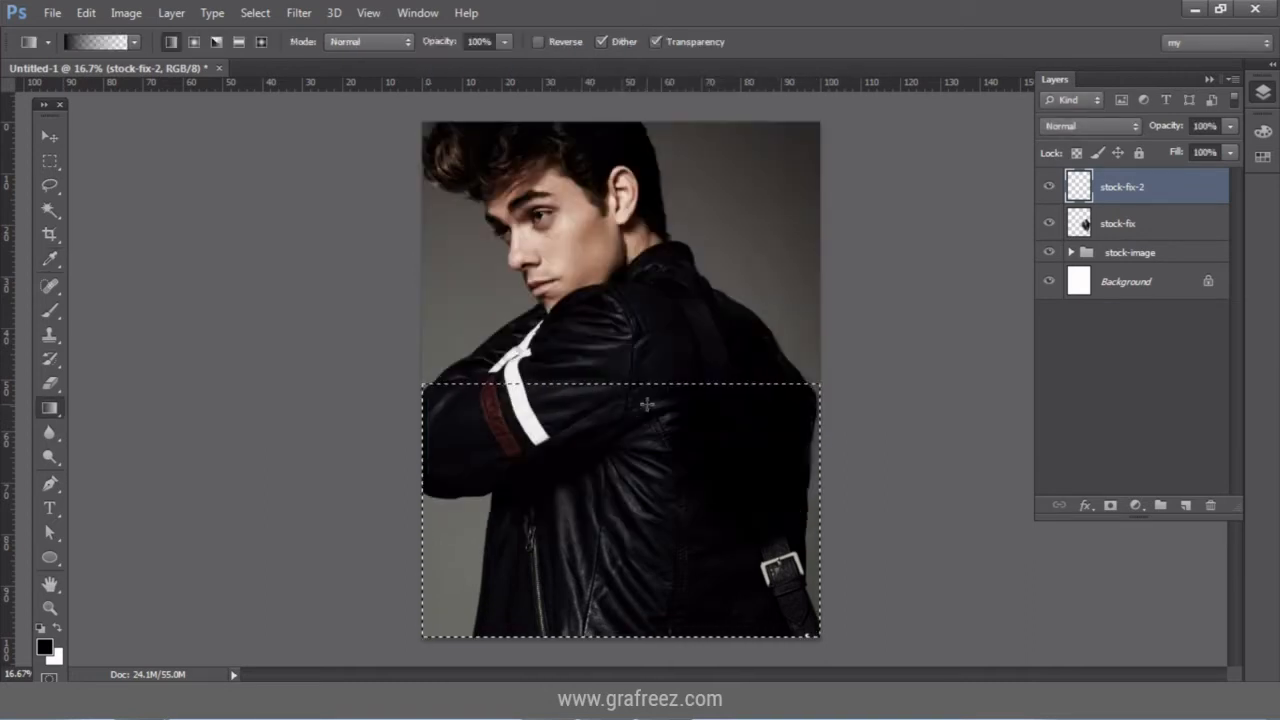
drag(633, 636, 638, 406)
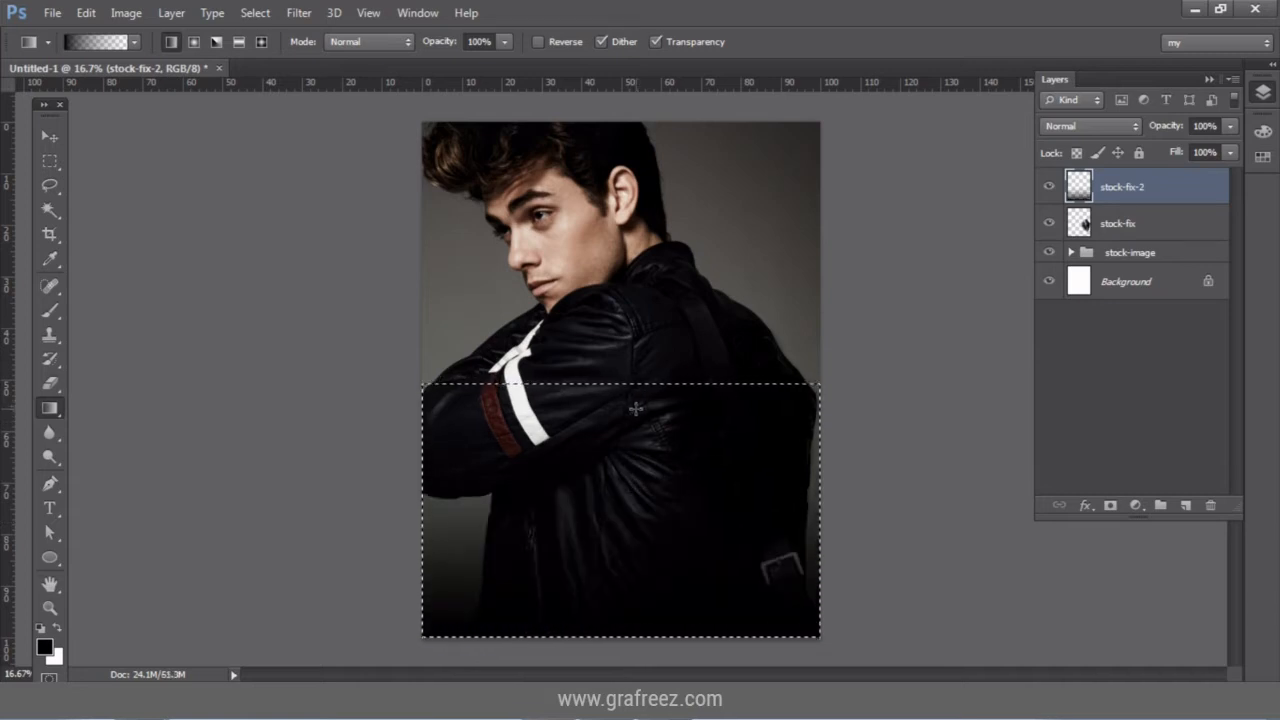
key(ctrl+d)
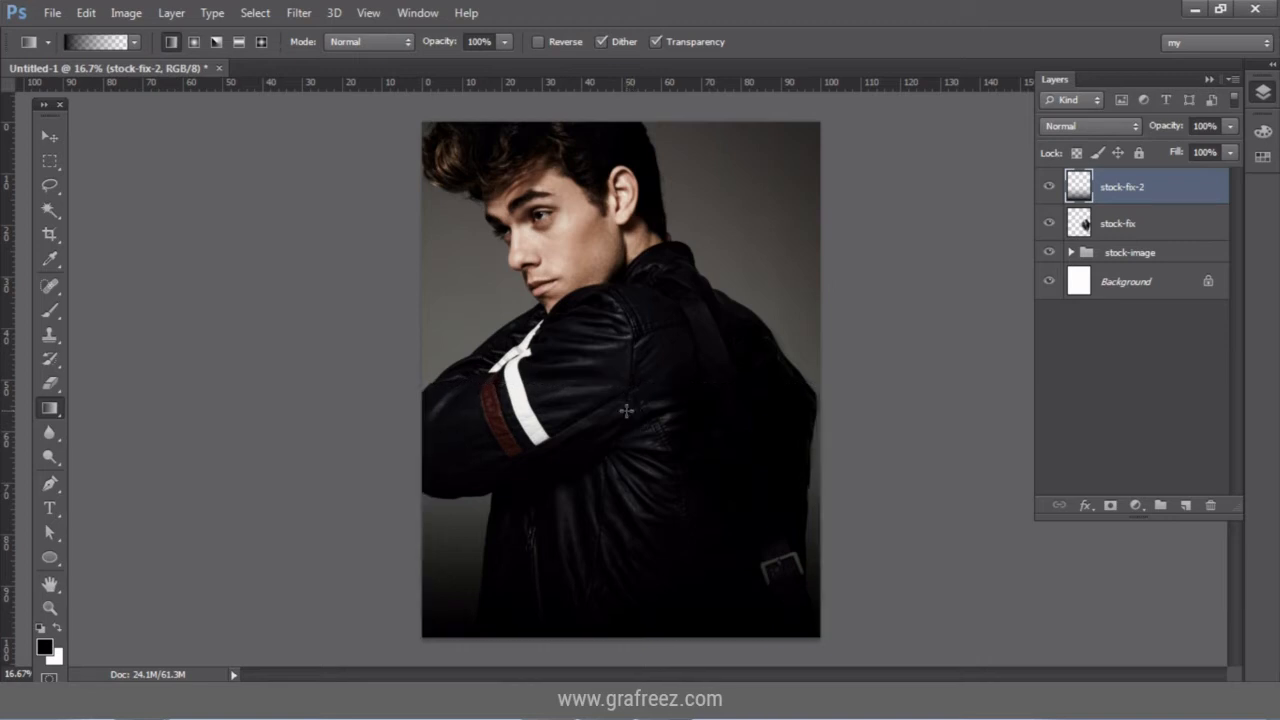
Free Transform the fade to shorten it to 81.63% height and apply it.
click(46, 134)
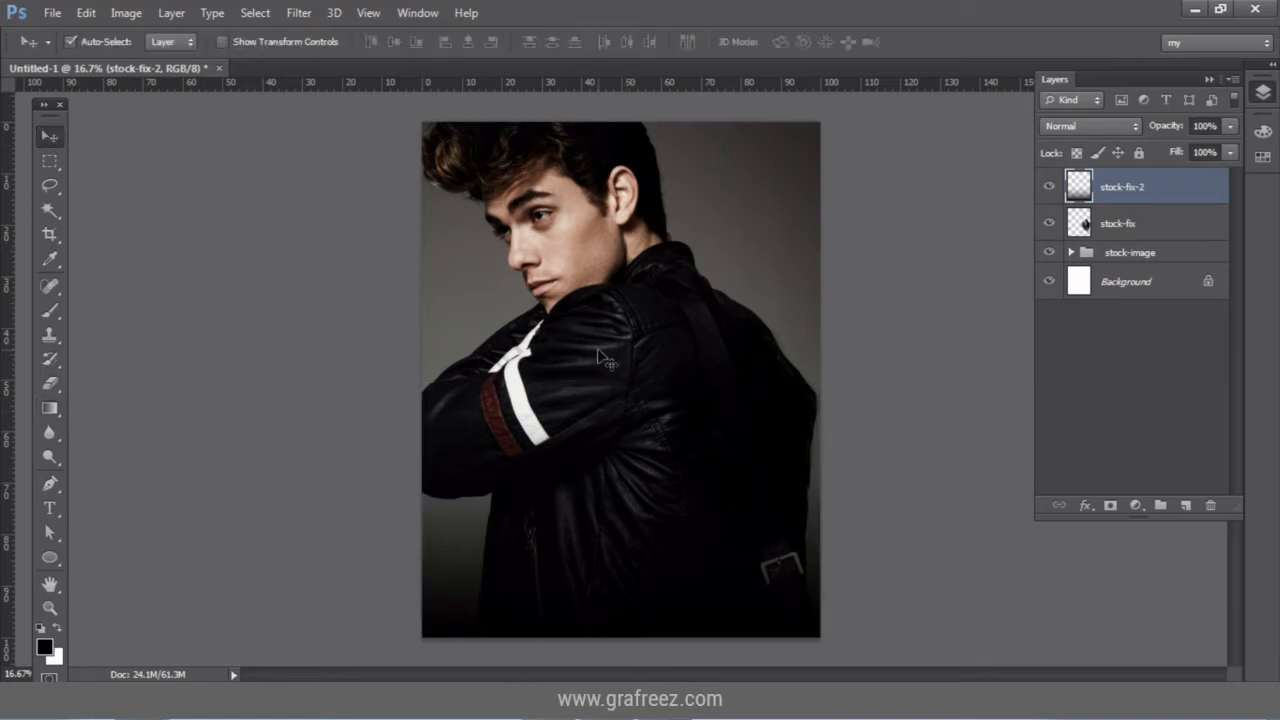
click(88, 13)
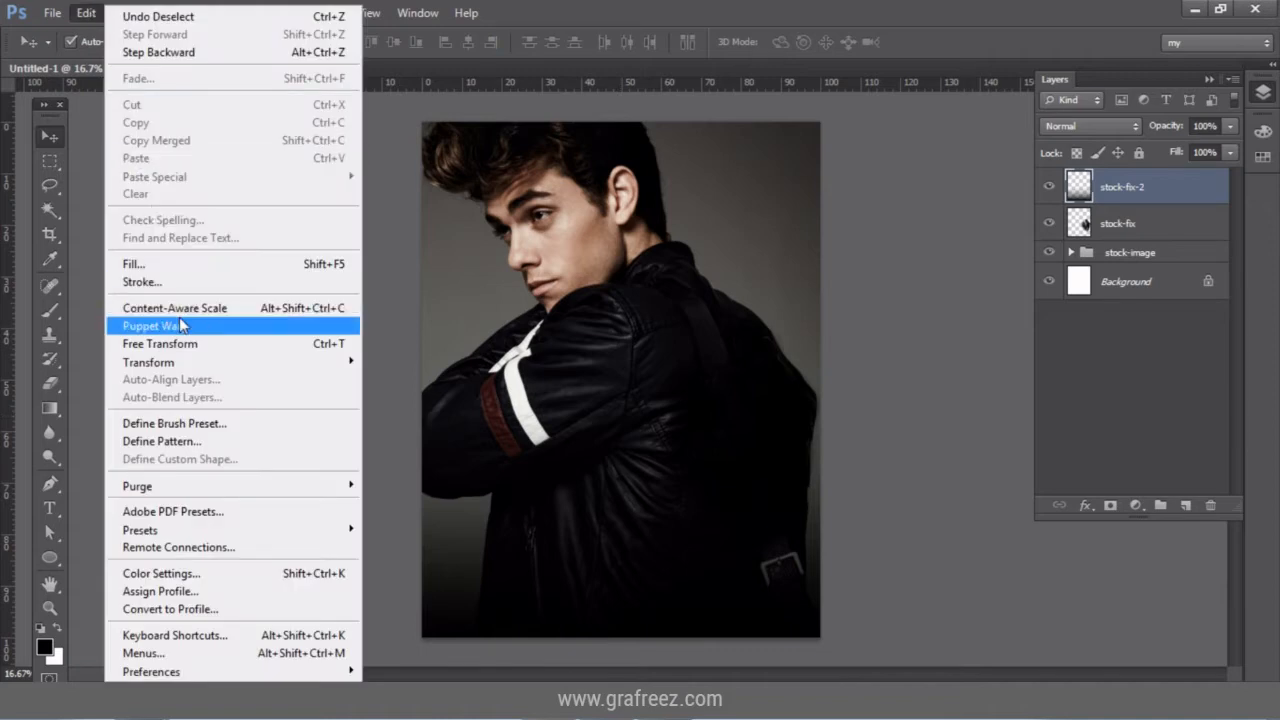
click(190, 344)
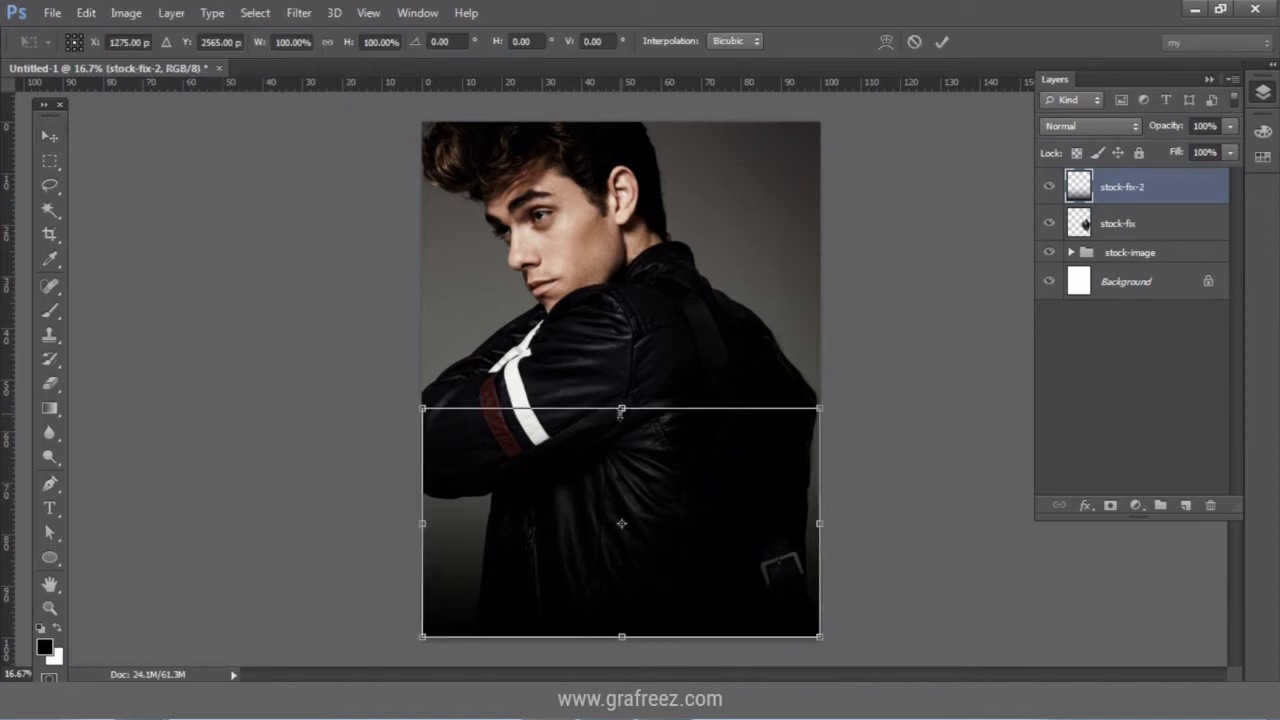
drag(621, 411, 621, 448)
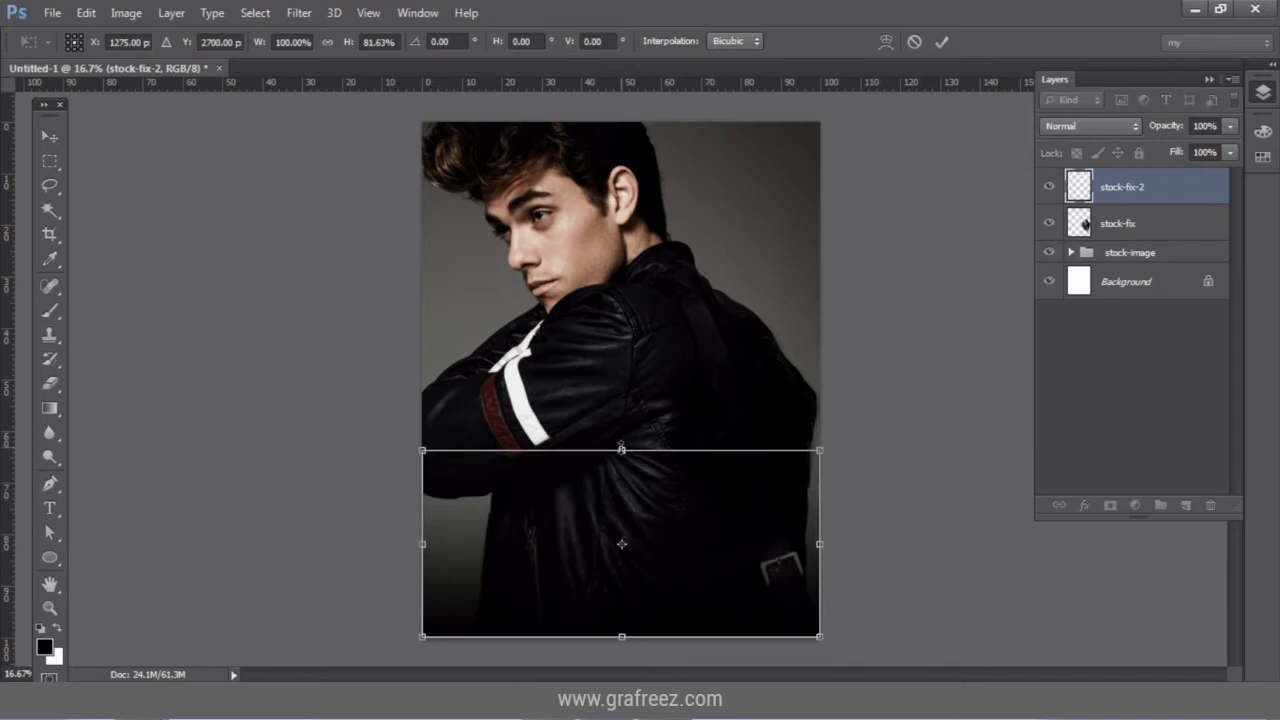
click(49, 134)
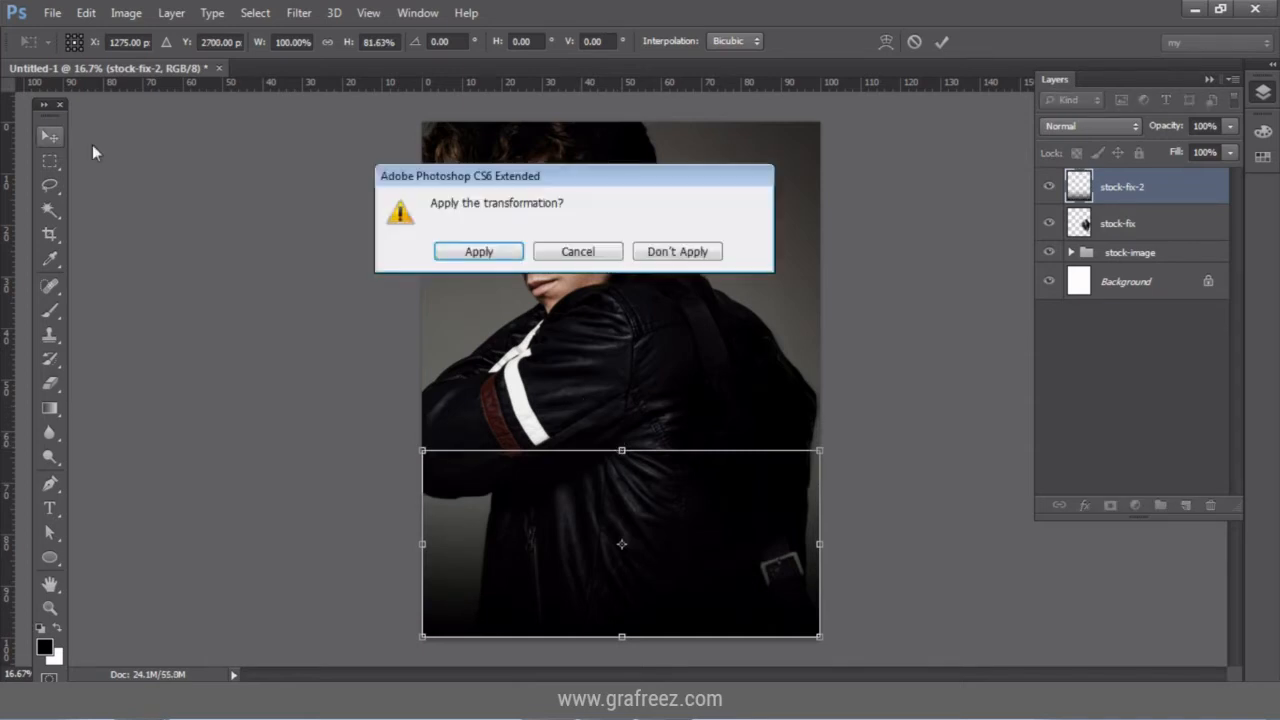
click(479, 253)
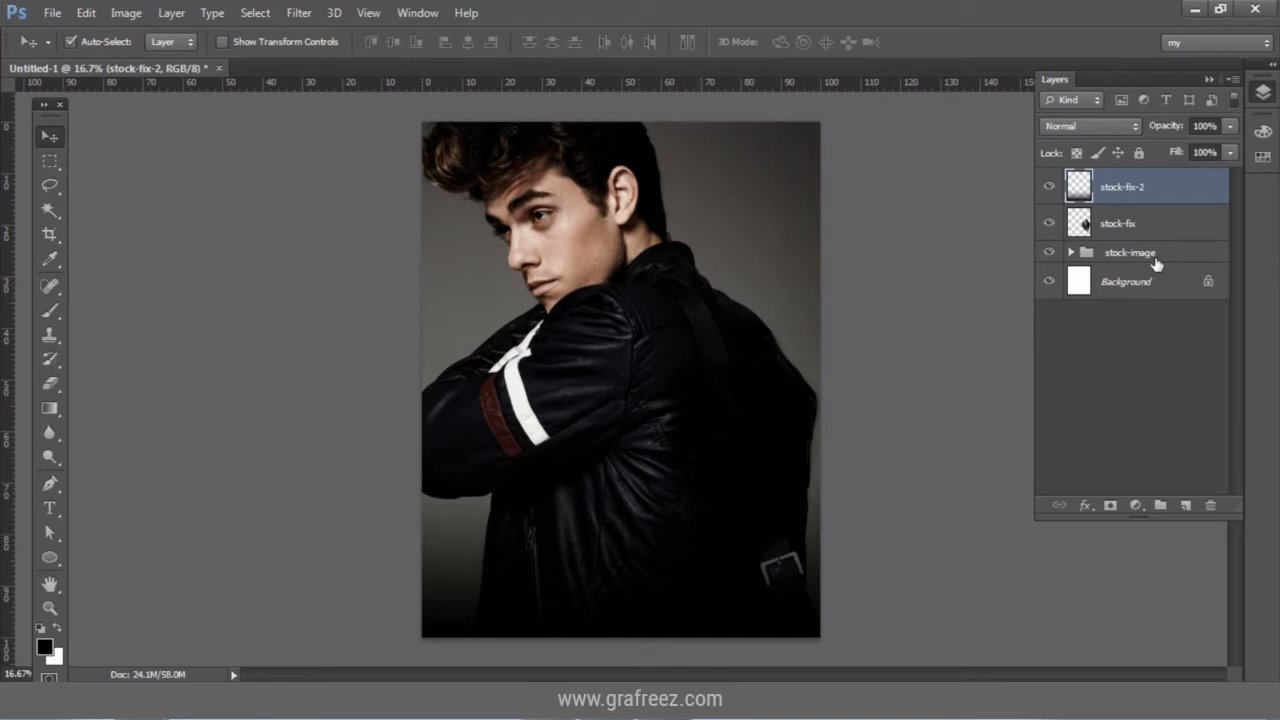
Group stock-fix and stock-fix-2 with Ctrl+G and name the group stock-fixes.
click(1179, 231)
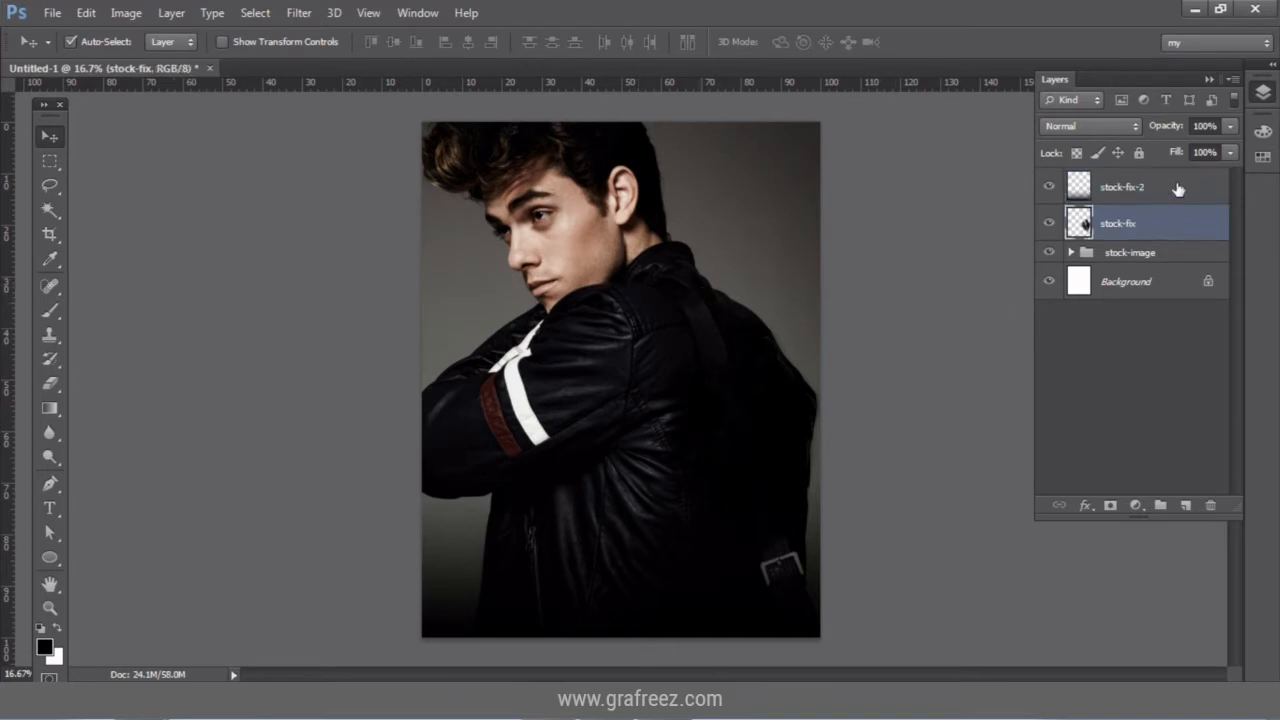
shift+click(1179, 189)
key(ctrl+g)
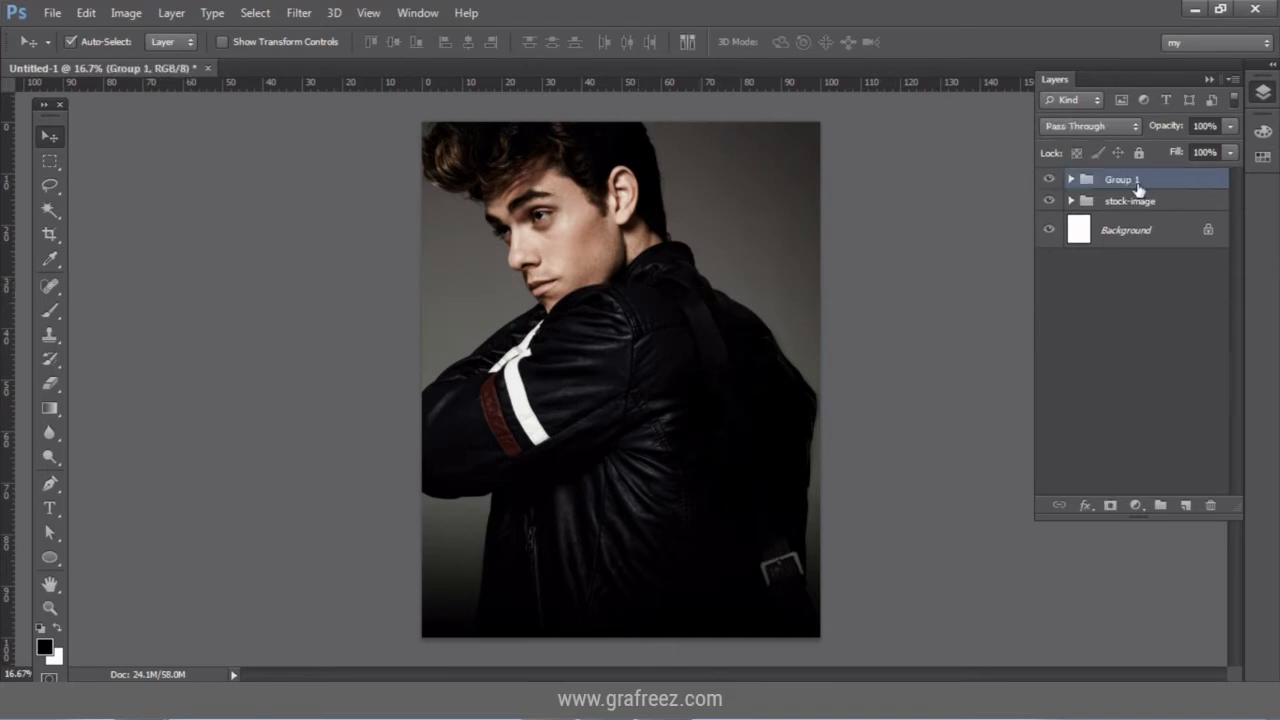
double_click(1125, 182)
text(atoc)
text(k-fixes)
click(1209, 189)
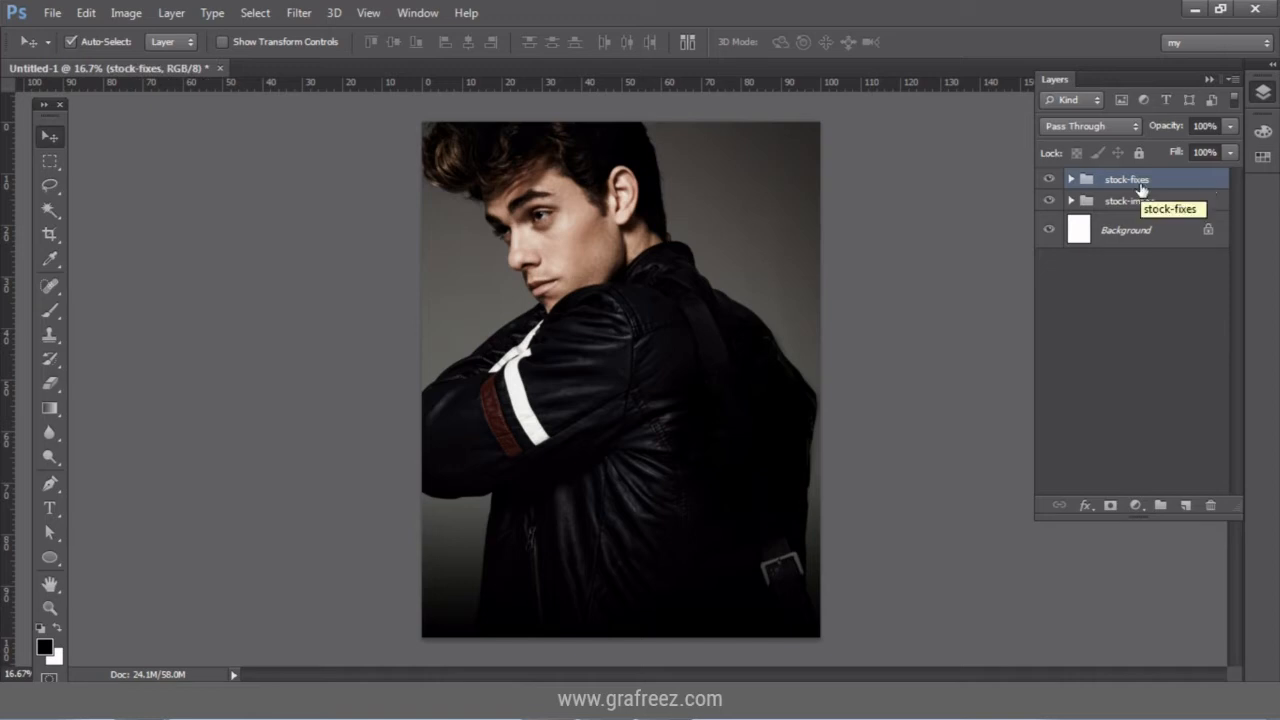
click(1136, 505)
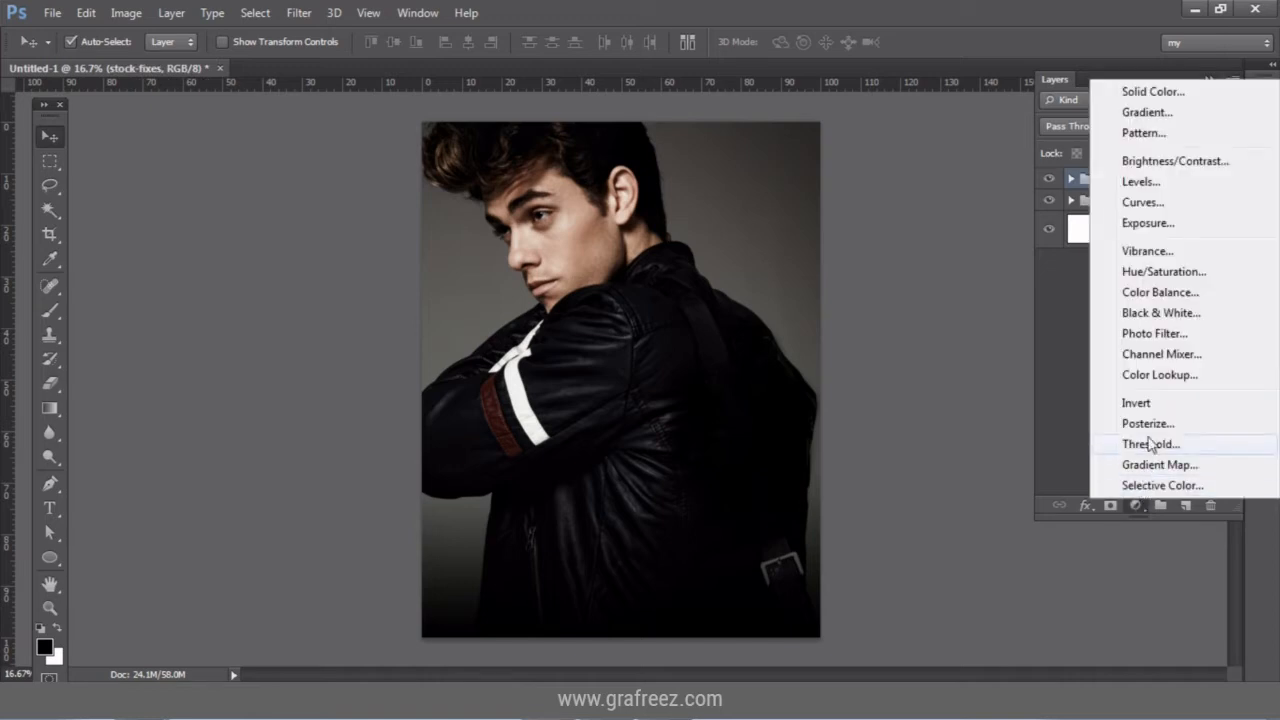
Add Black & White and Brightness/Contrast layers, raising contrast to 11 and brightness slightly.
click(1161, 313)
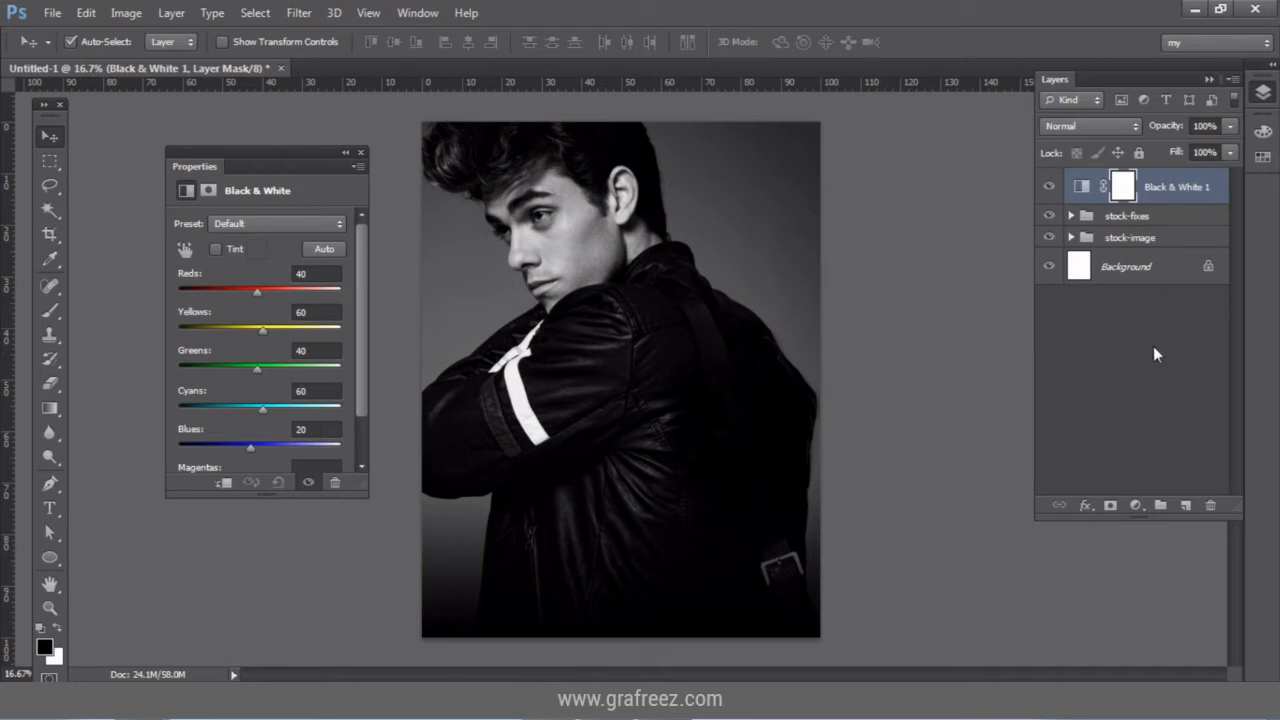
click(1137, 505)
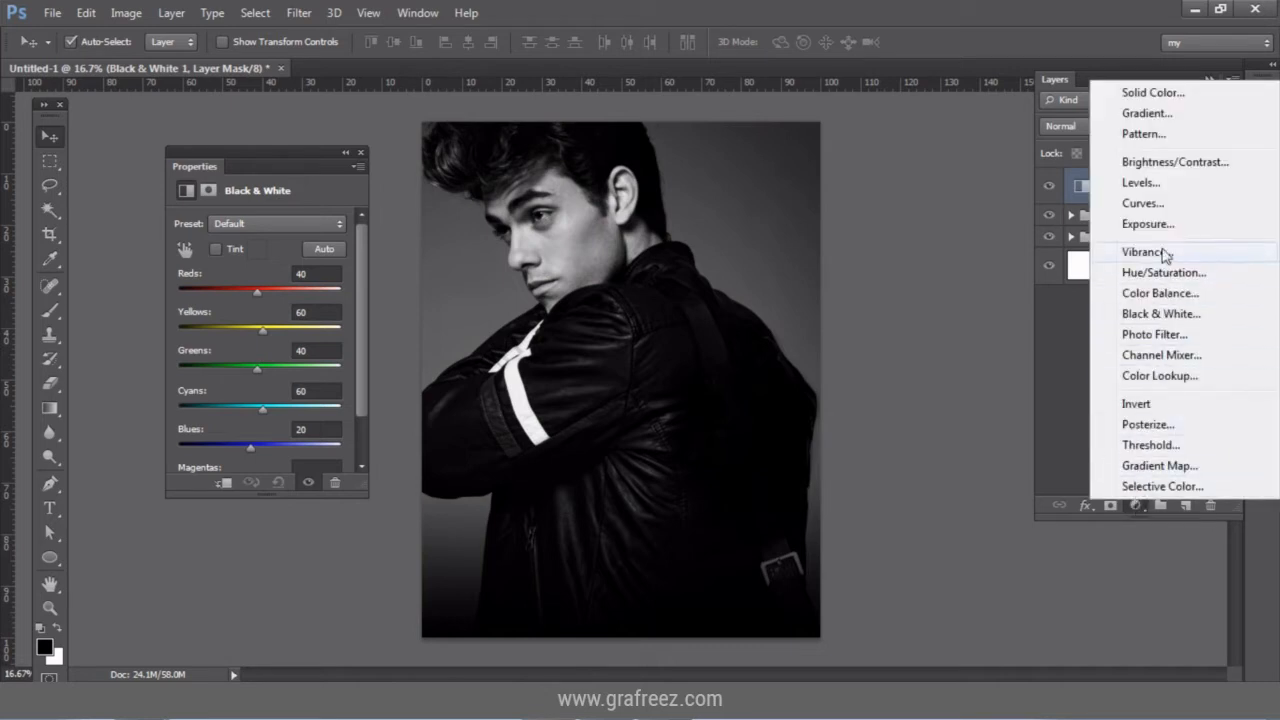
click(1165, 163)
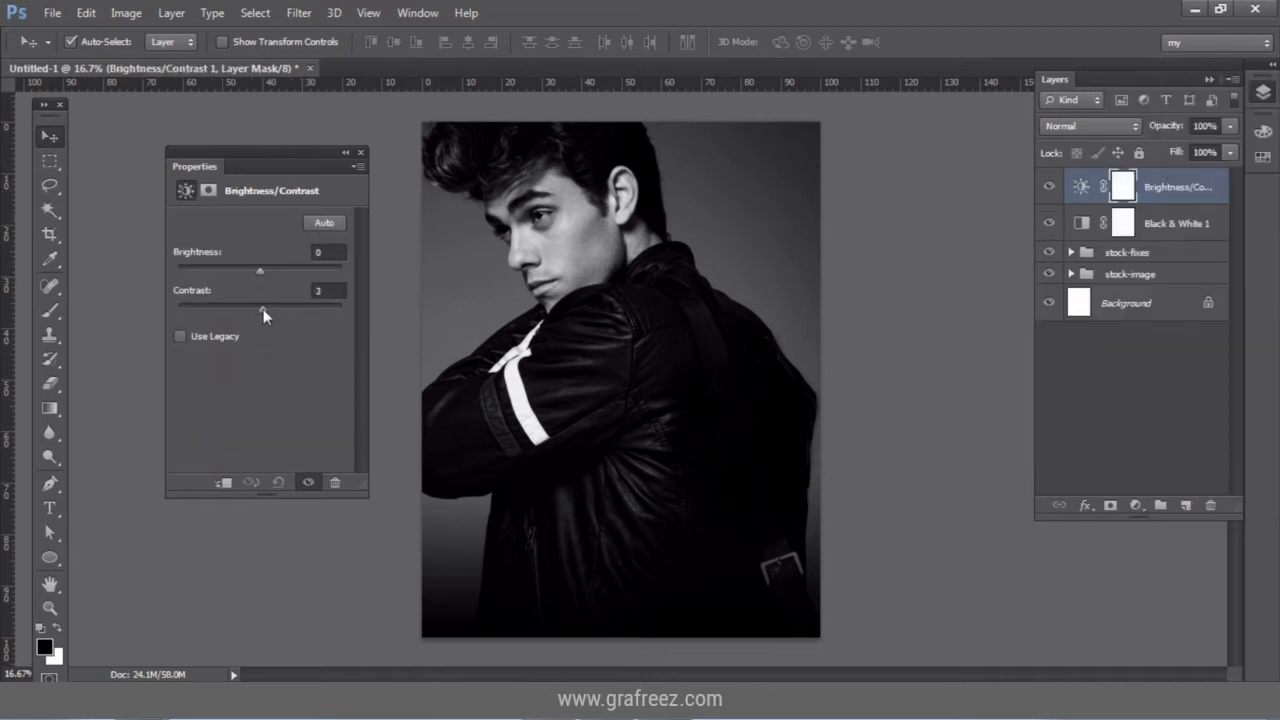
drag(265, 308, 269, 308)
drag(263, 270, 265, 270)
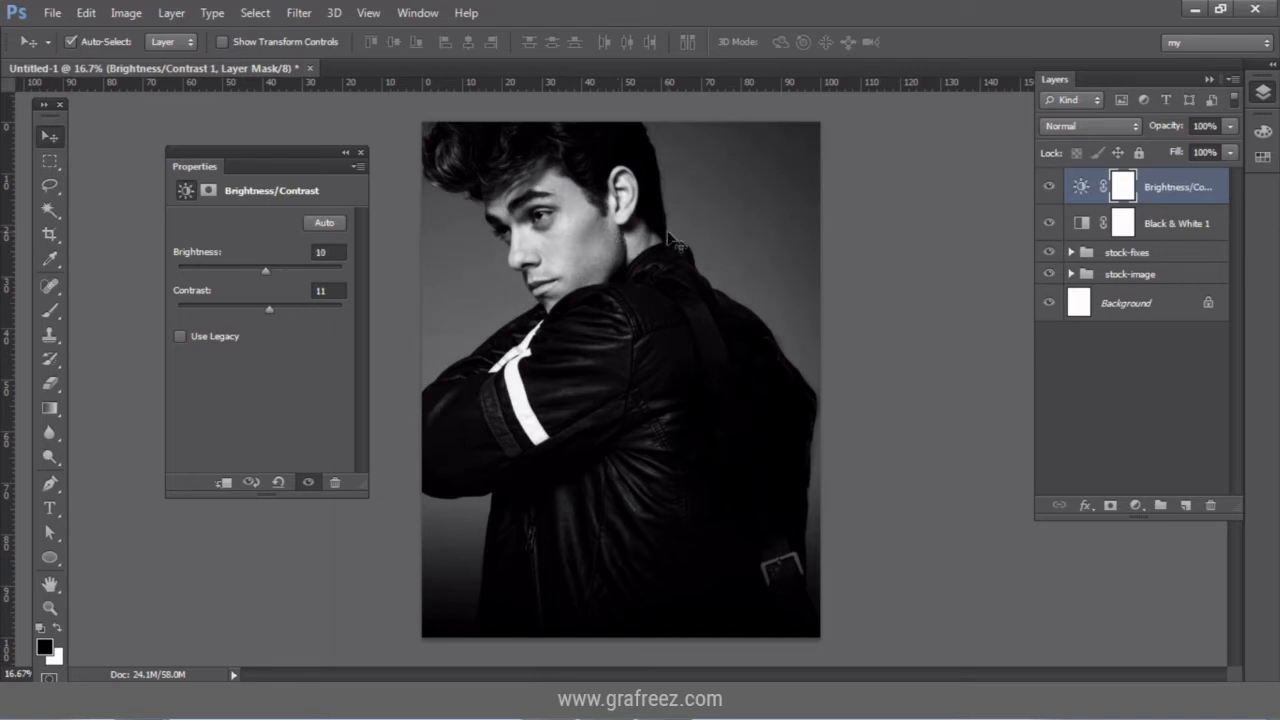
Group both adjustment layers into a group named adjustments.
shift+click(1203, 234)
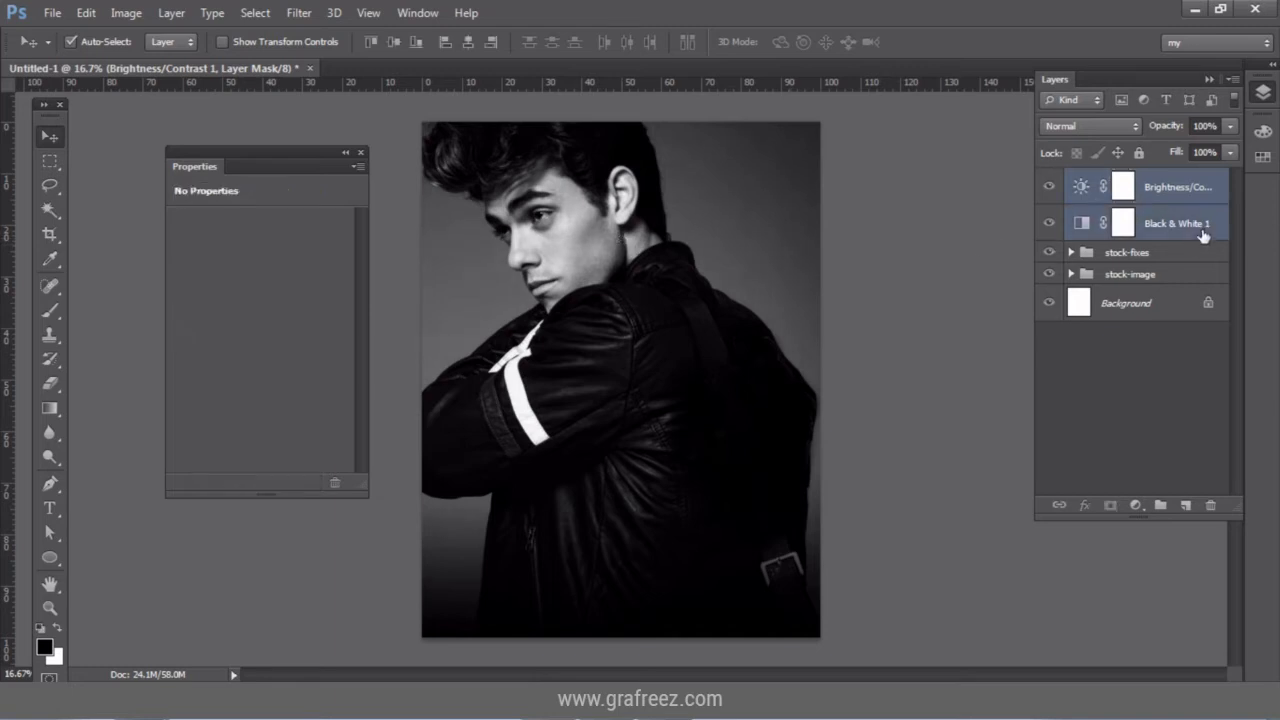
key(ctrl+g)
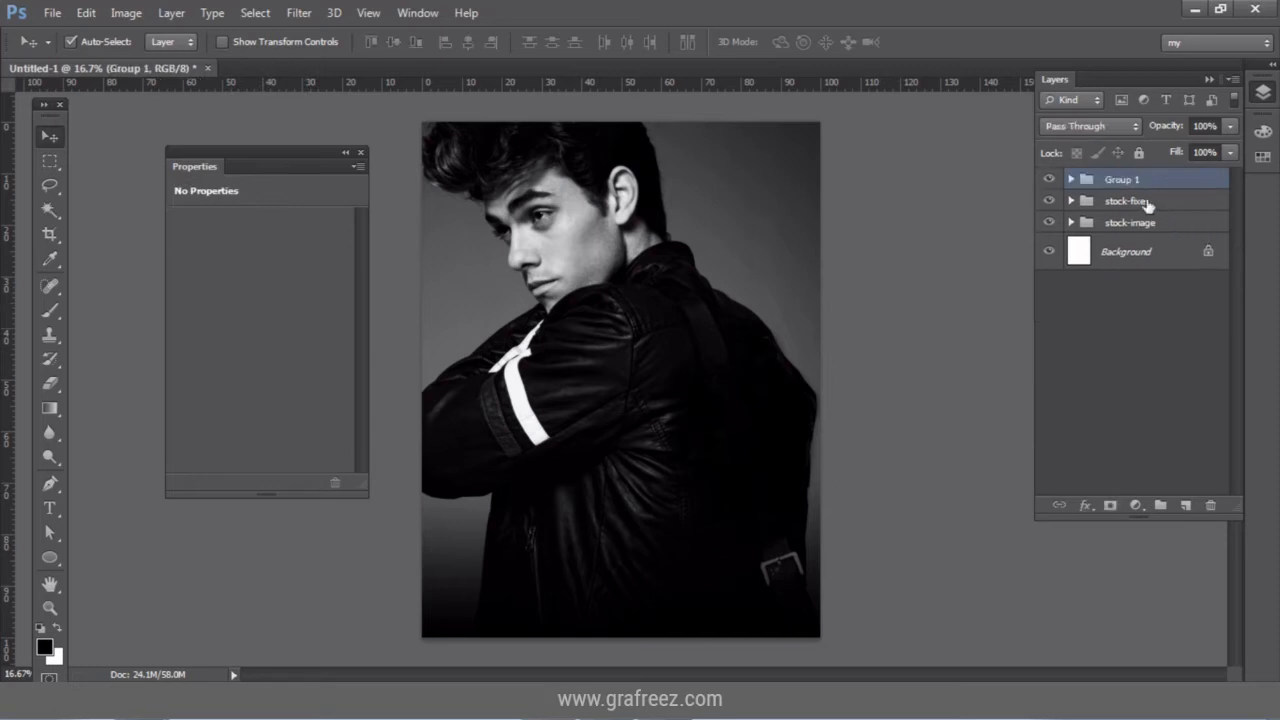
double_click(1122, 180)
text(e)
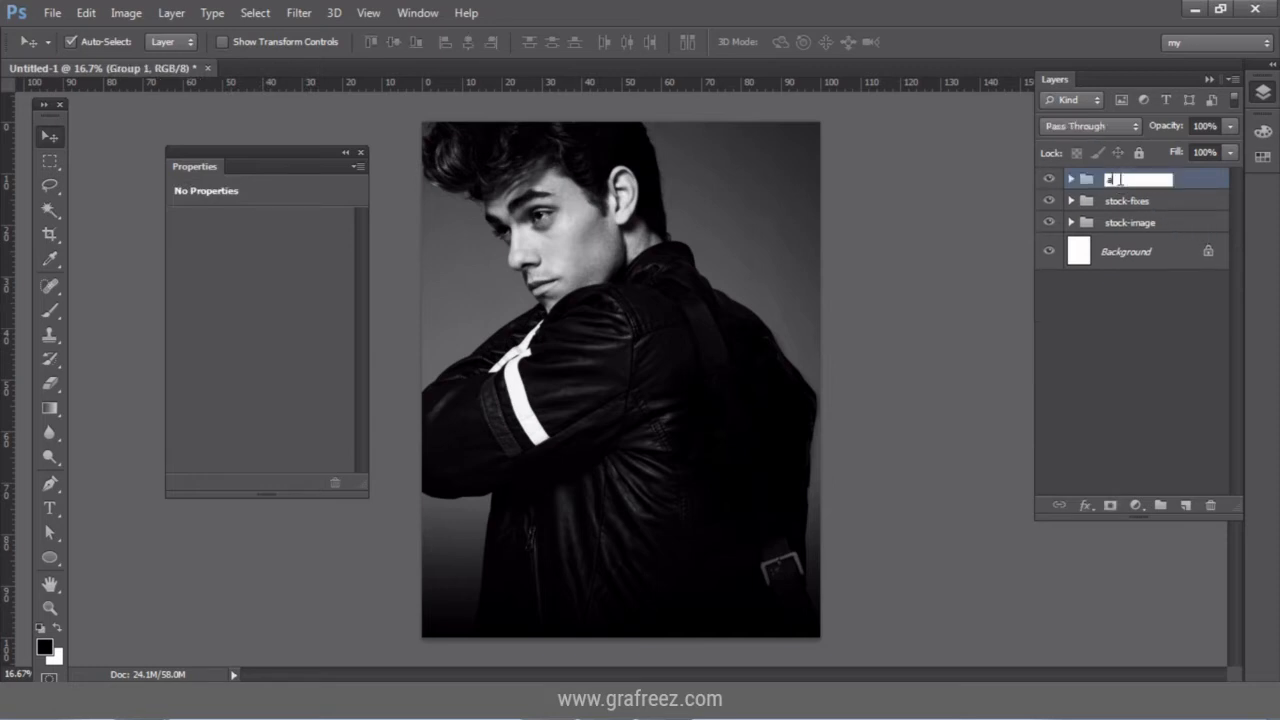
text(djust)
key(BackSpace)
text(ts)
key(Return)
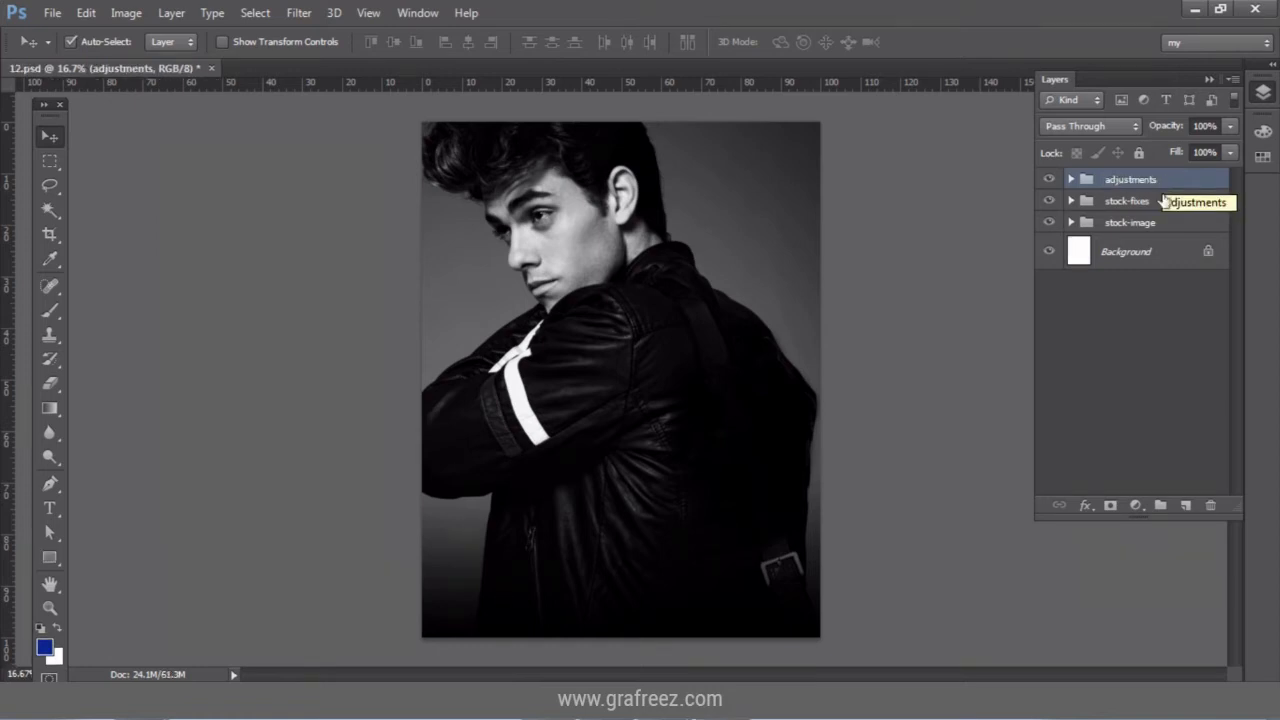
Create a blue-color layer and draw a rectangle covering the whole canvas.
click(1186, 505)
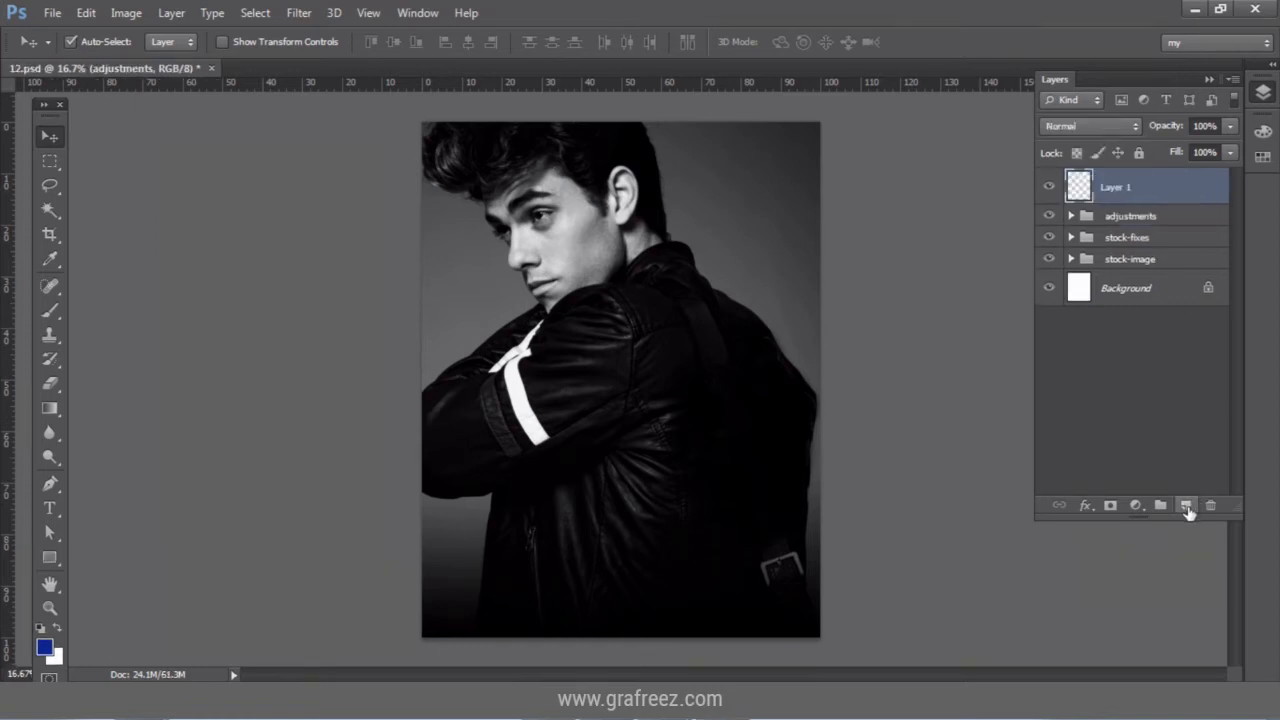
double_click(1124, 196)
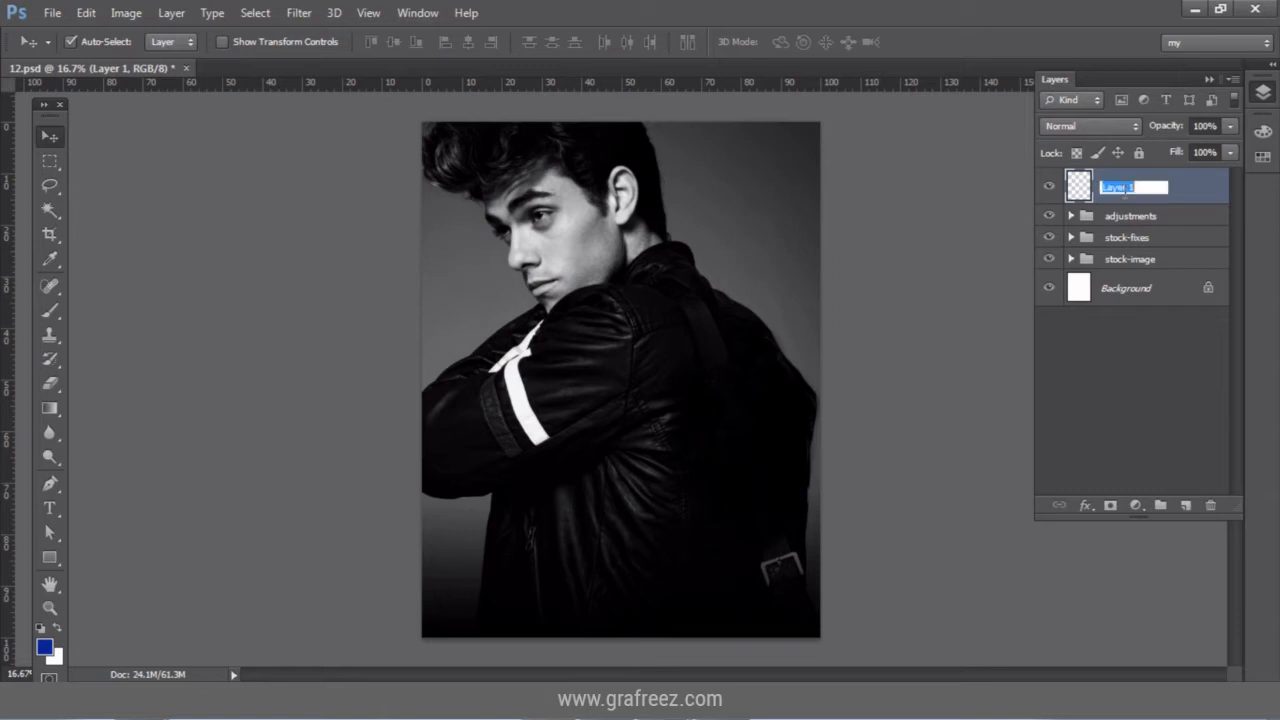
text(blue-color)
key(Return)
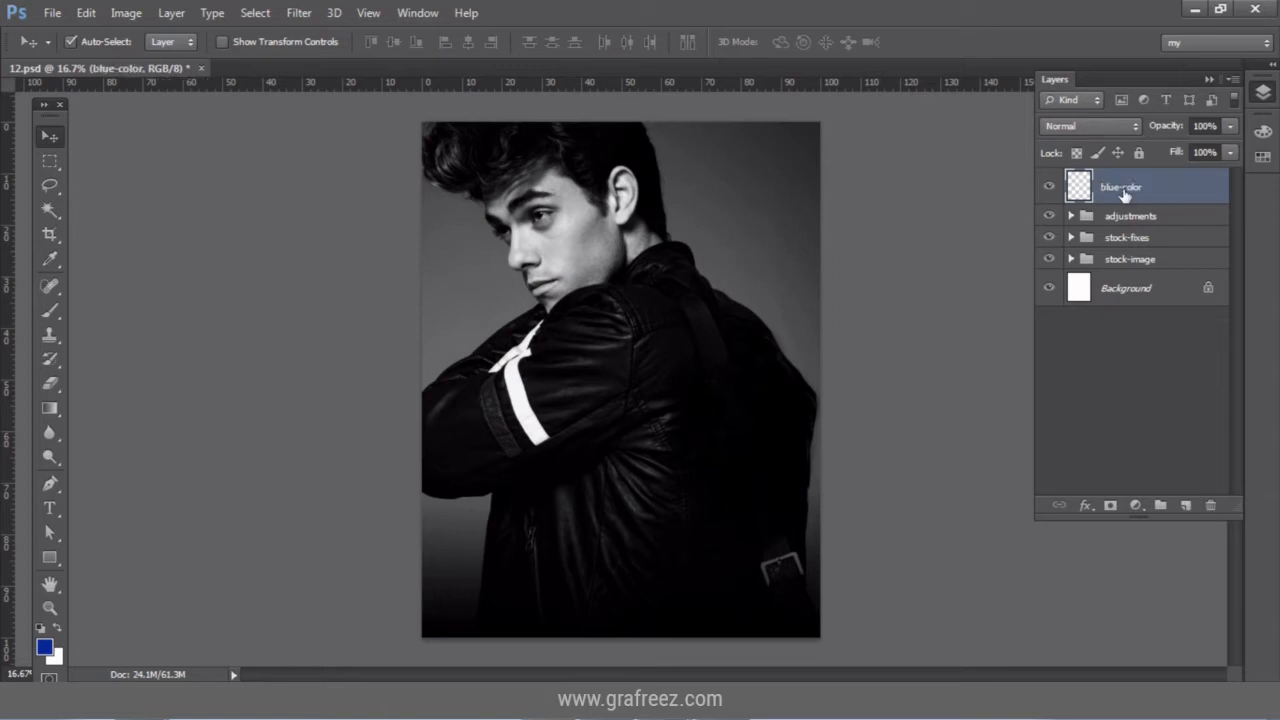
click(47, 558)
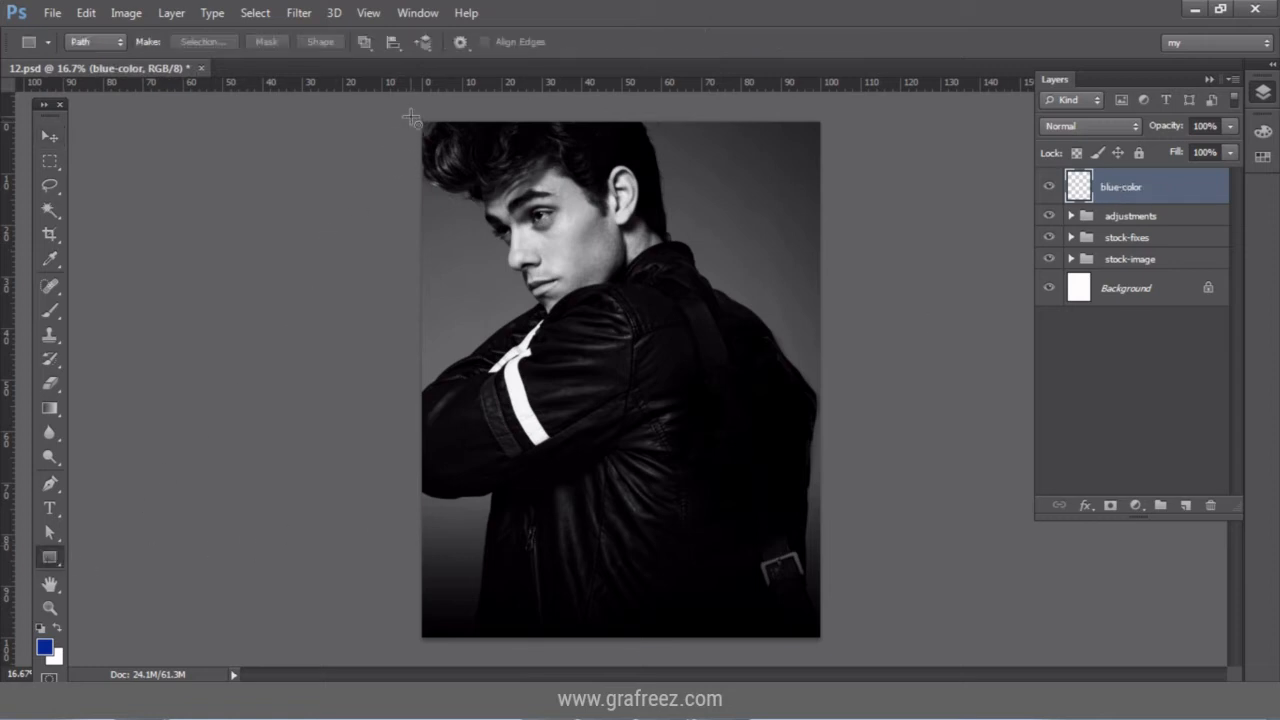
drag(409, 112, 830, 648)
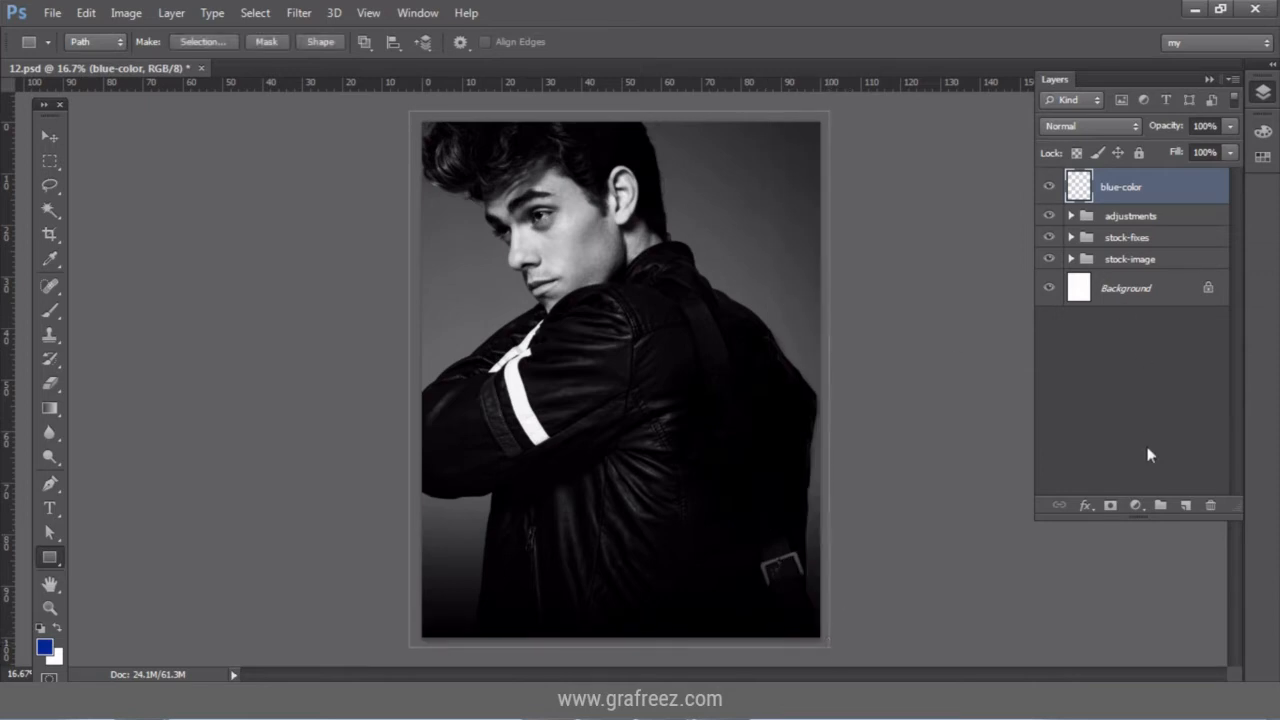
Add a Solid Color fill of 032293 and set its blend mode to Screen.
click(1136, 505)
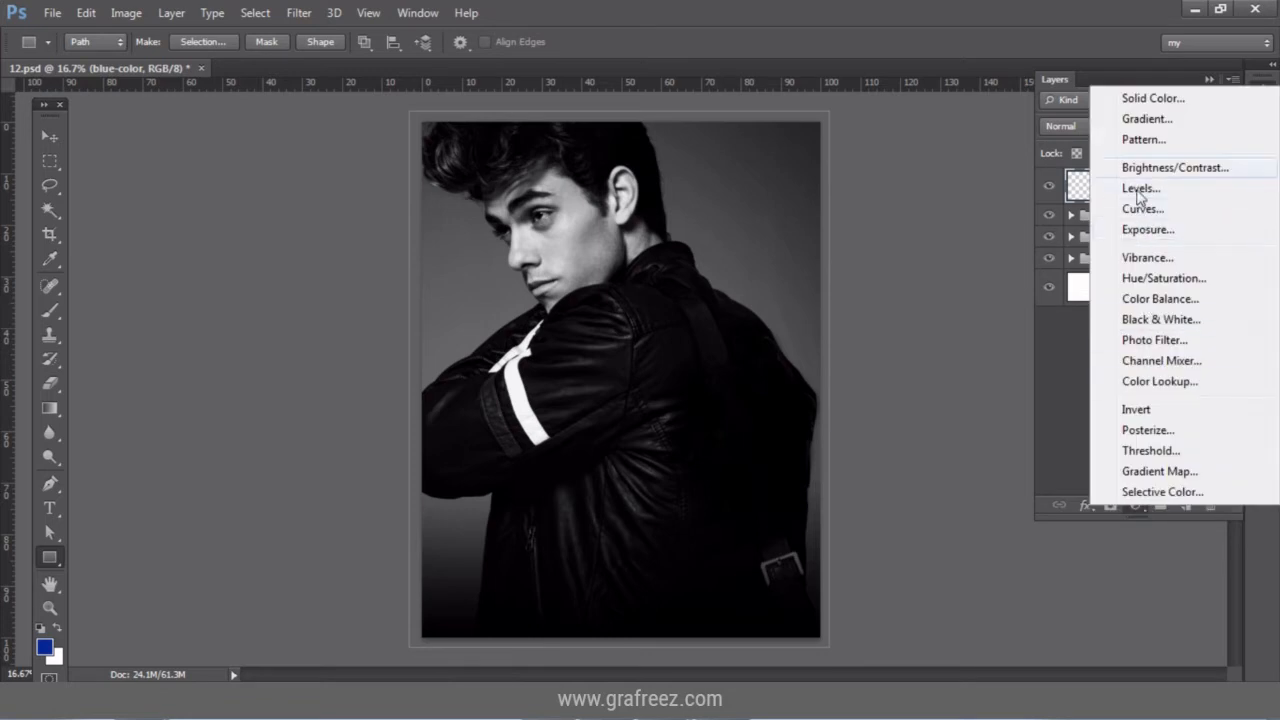
click(1152, 99)
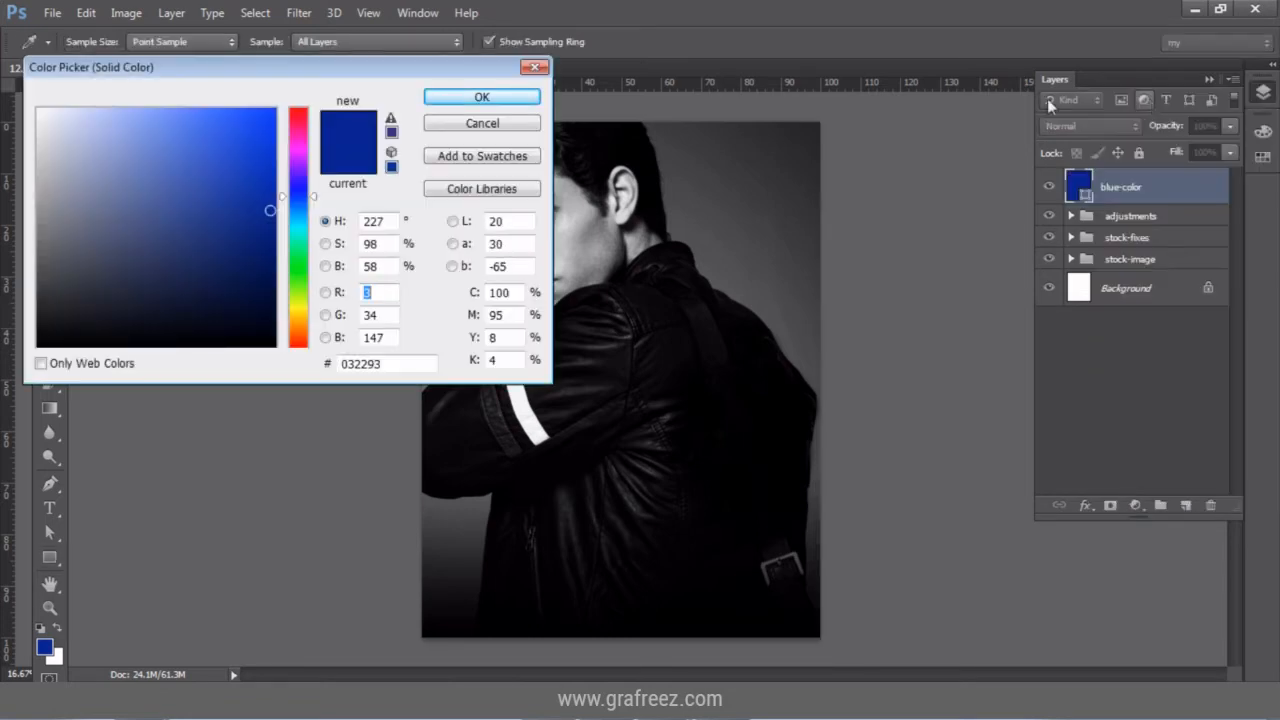
click(388, 362)
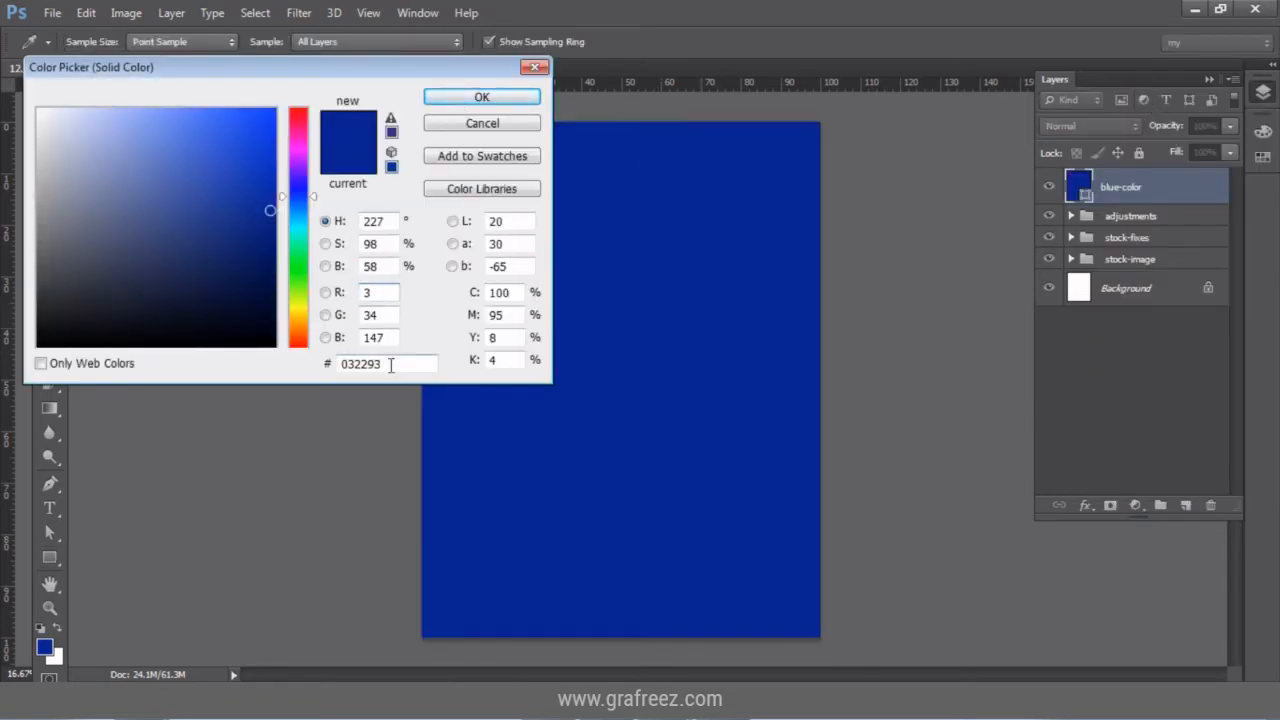
click(451, 98)
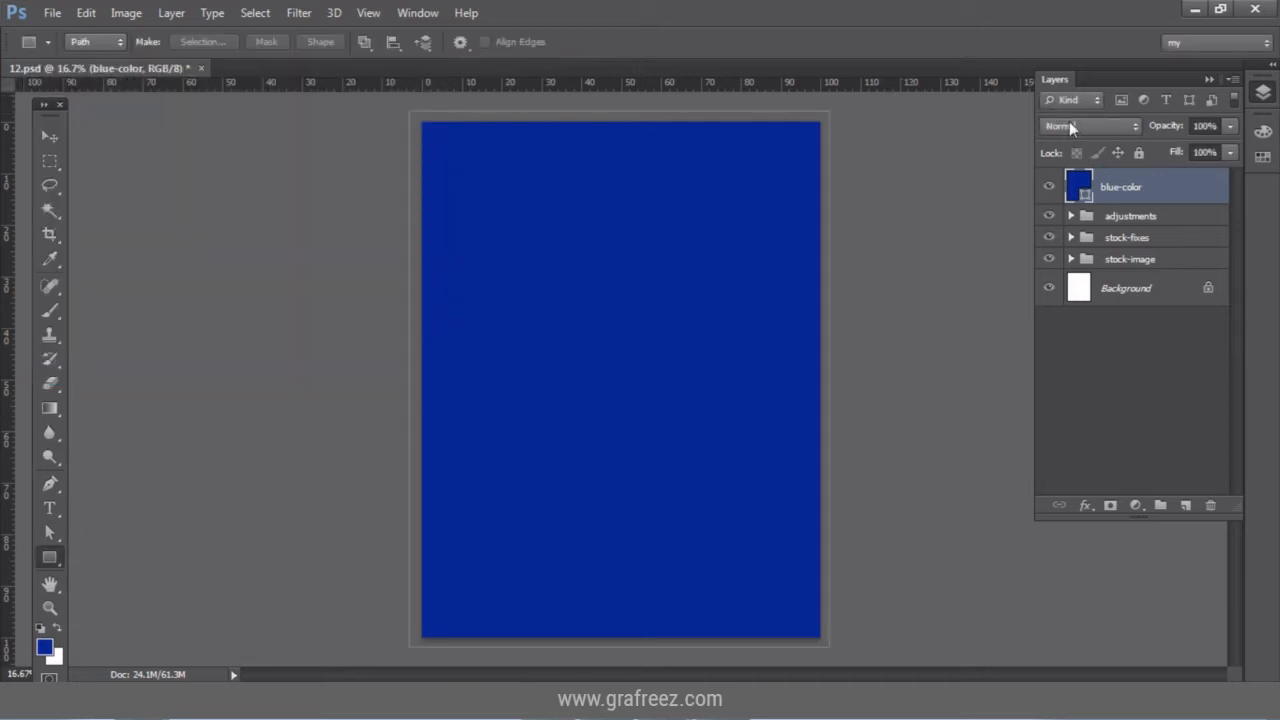
click(1070, 125)
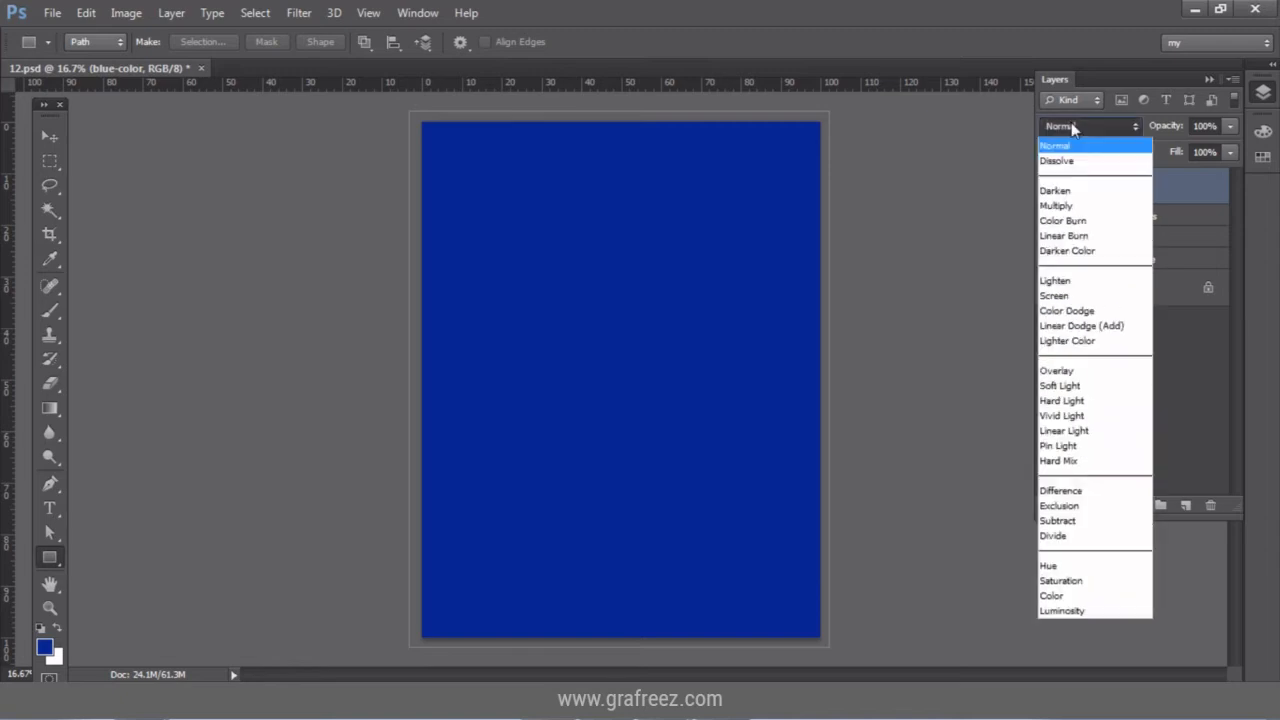
click(1087, 296)
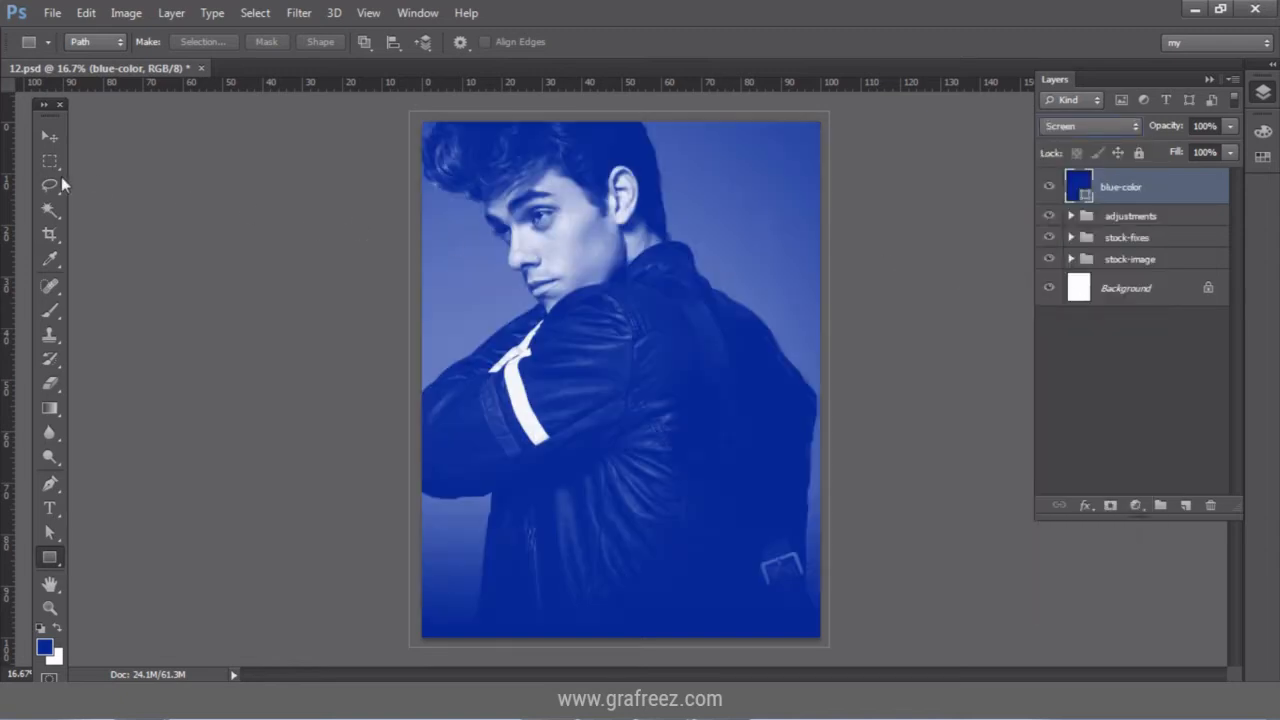
click(47, 137)
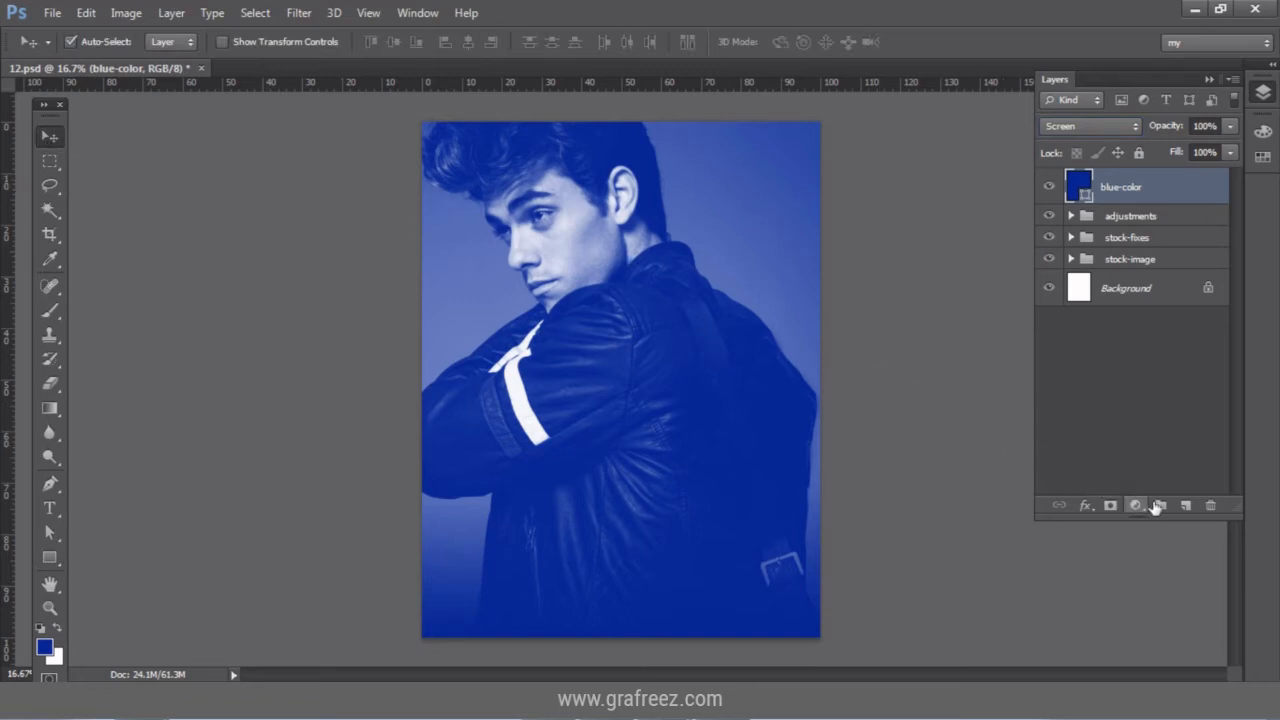
Add a new empty layer named red-color above blue-color.
click(1184, 507)
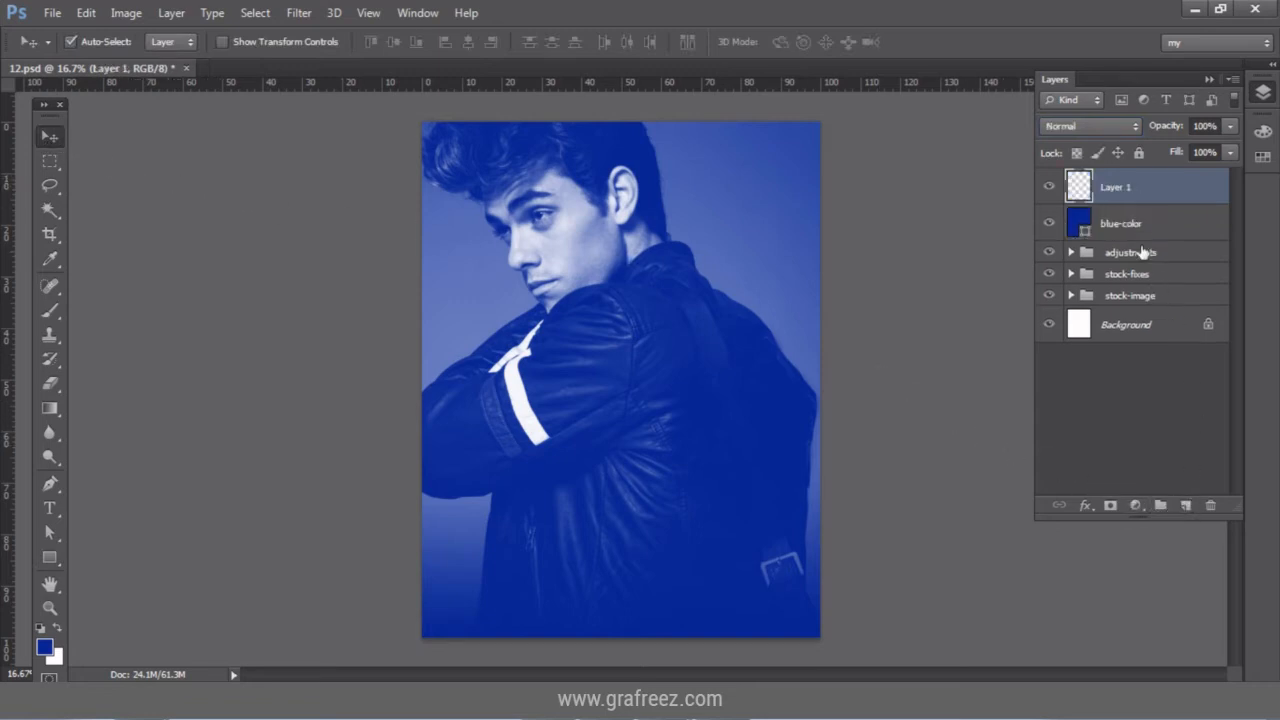
double_click(1120, 190)
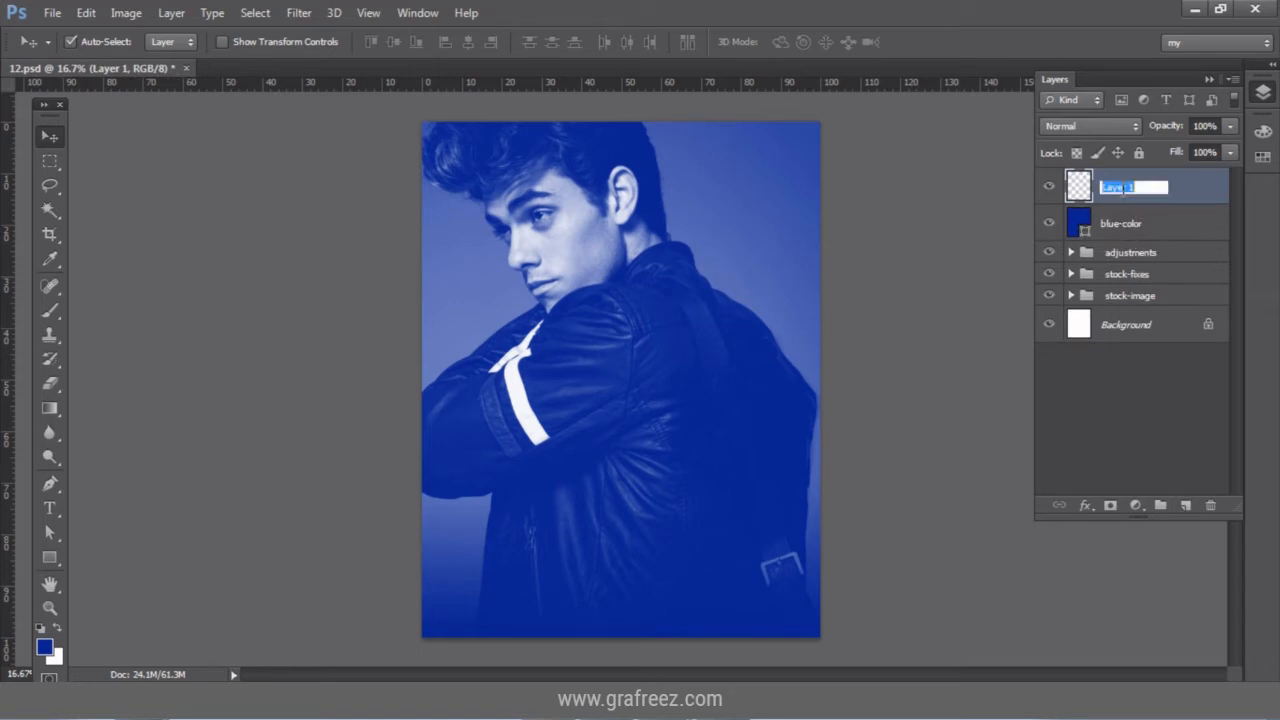
text(red-color)
key(Return)
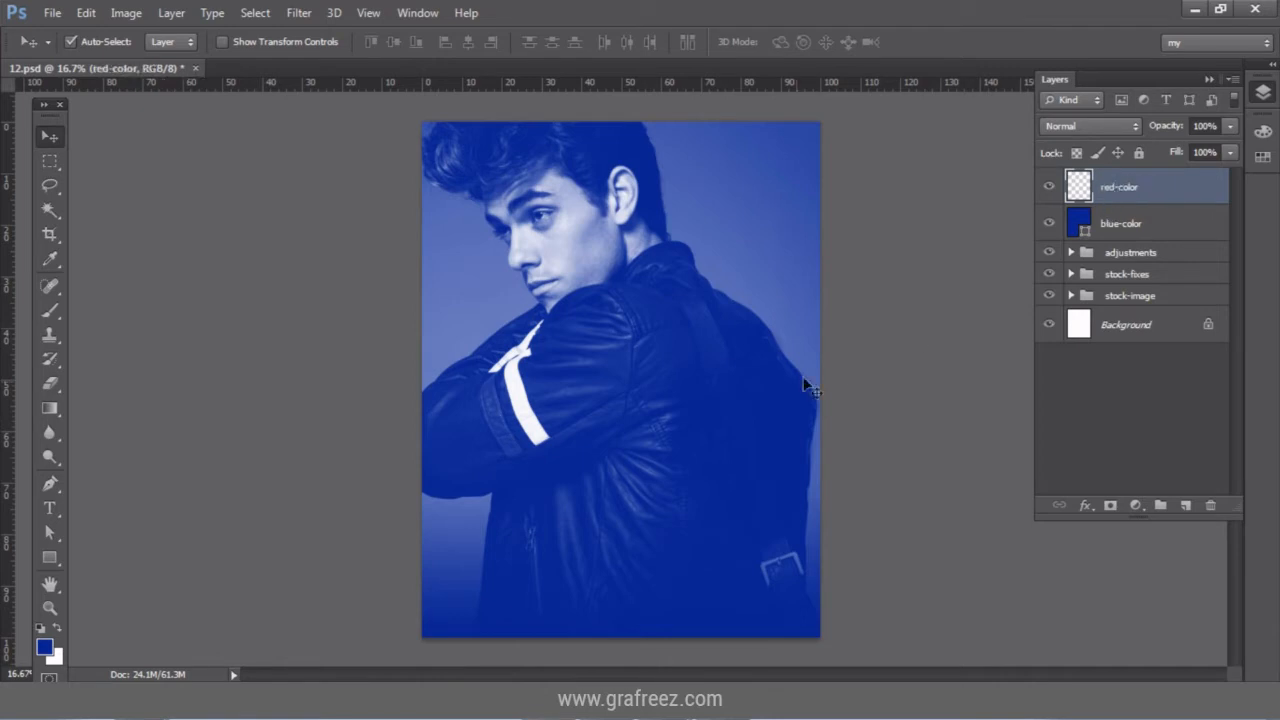
click(52, 485)
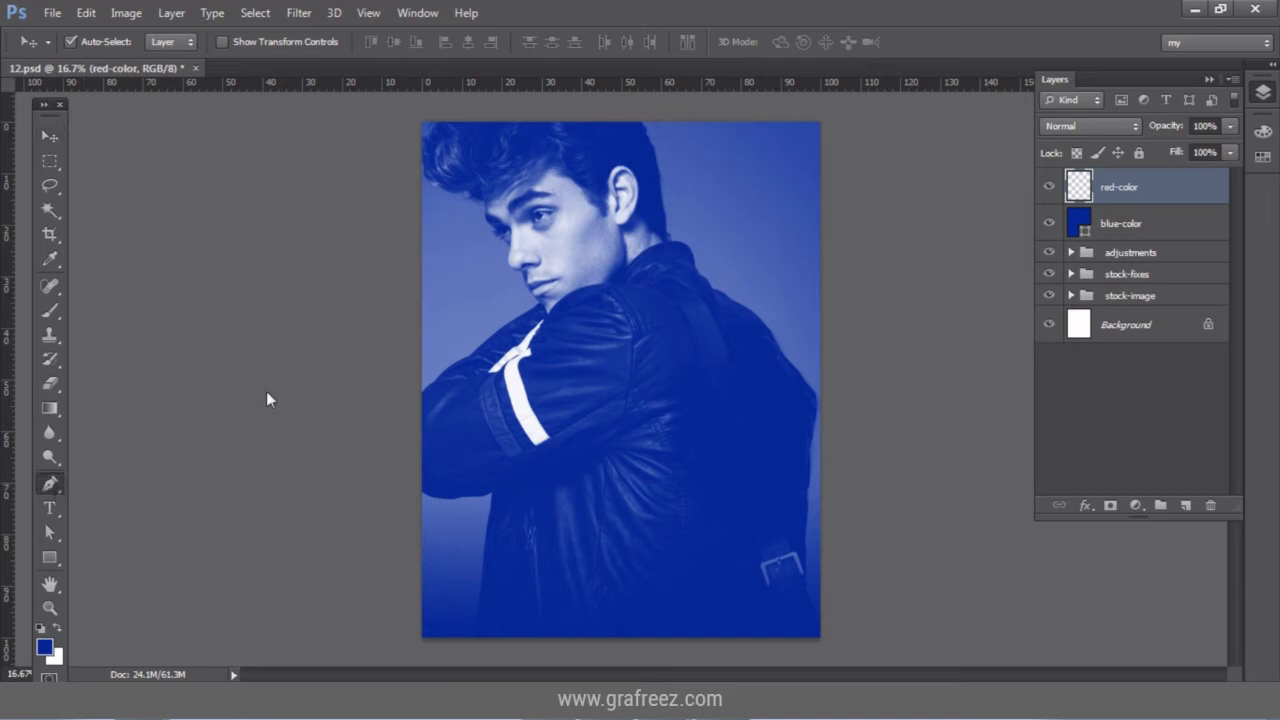
Draw a triangular path over the lower-right half and fill it with a 9d0000 solid color layer.
click(821, 123)
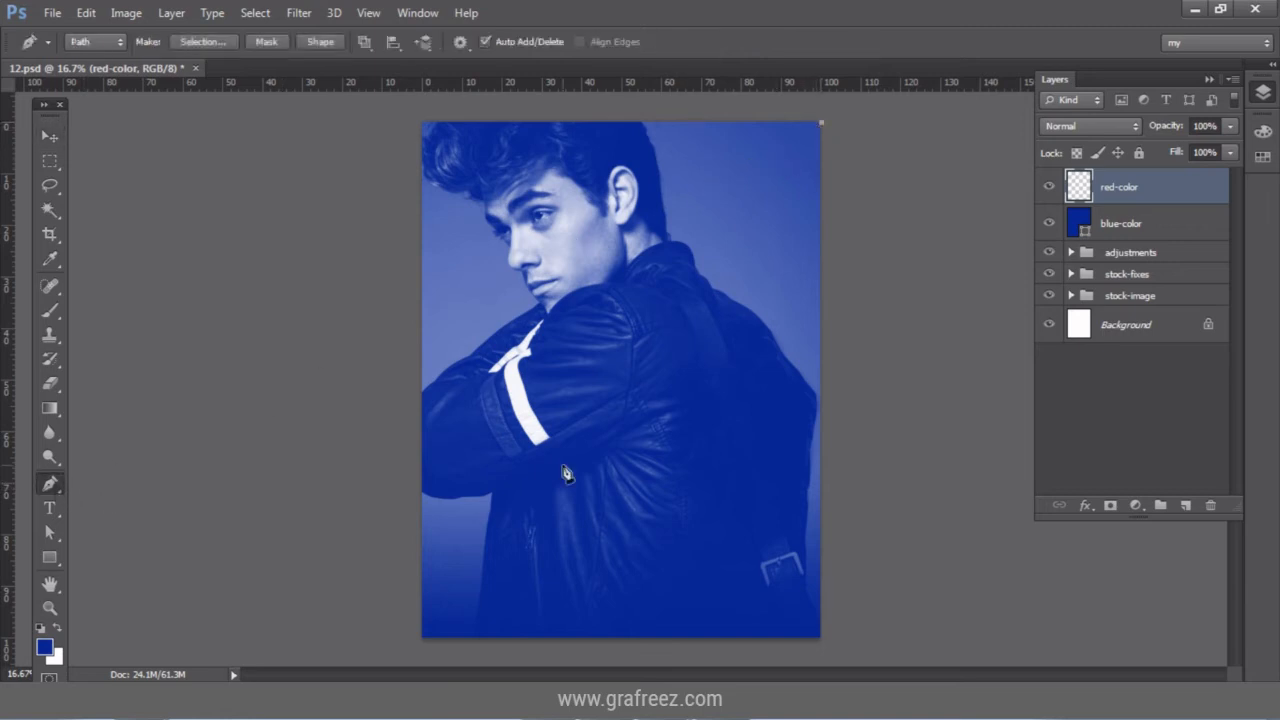
click(421, 639)
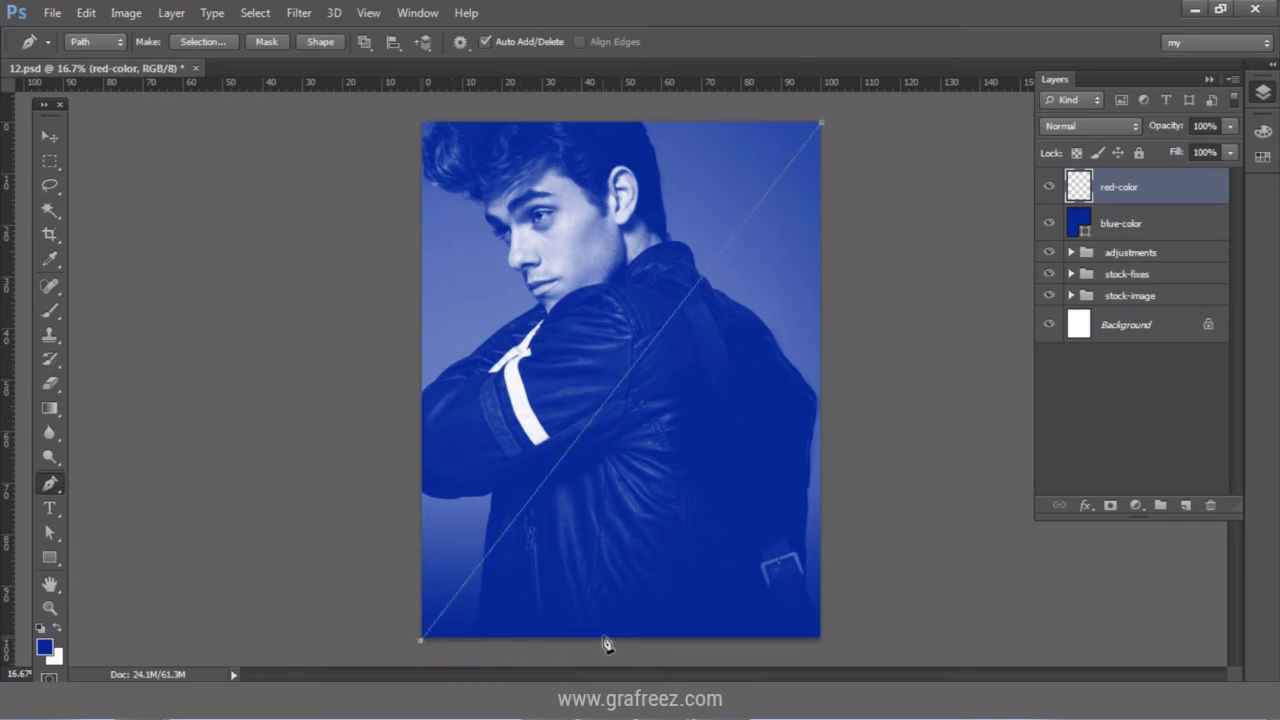
click(821, 639)
click(823, 126)
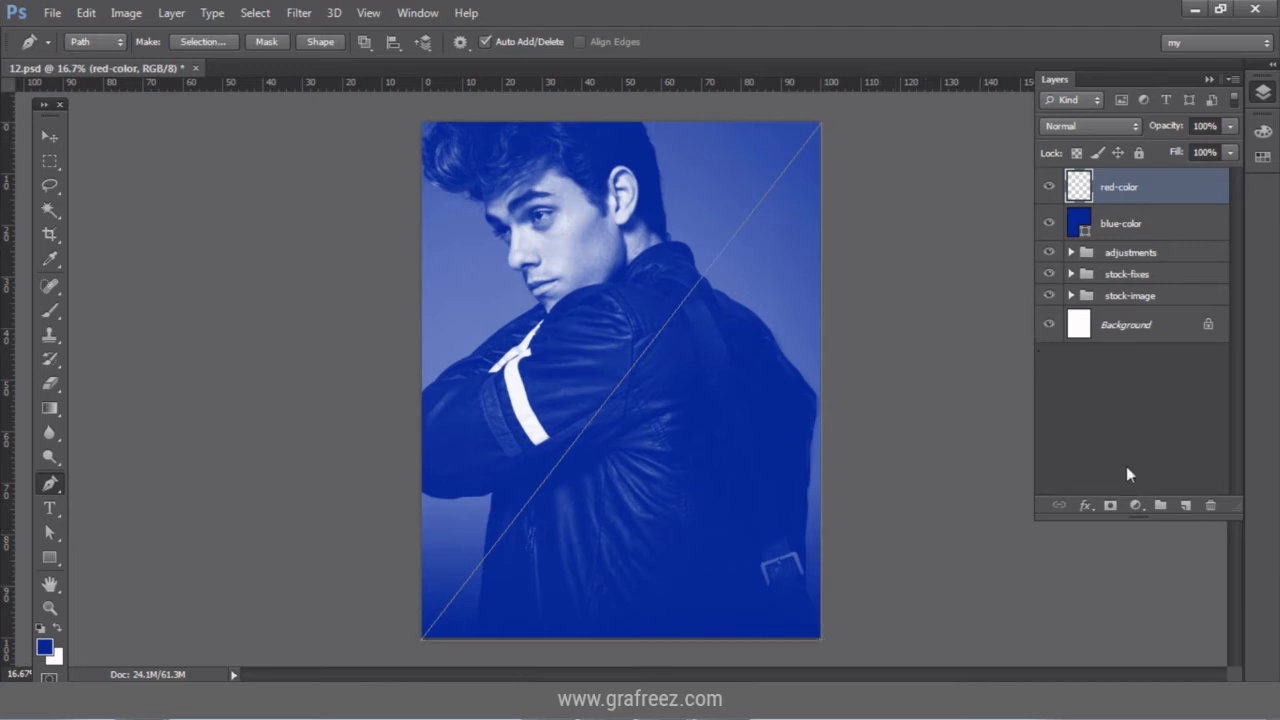
click(1137, 506)
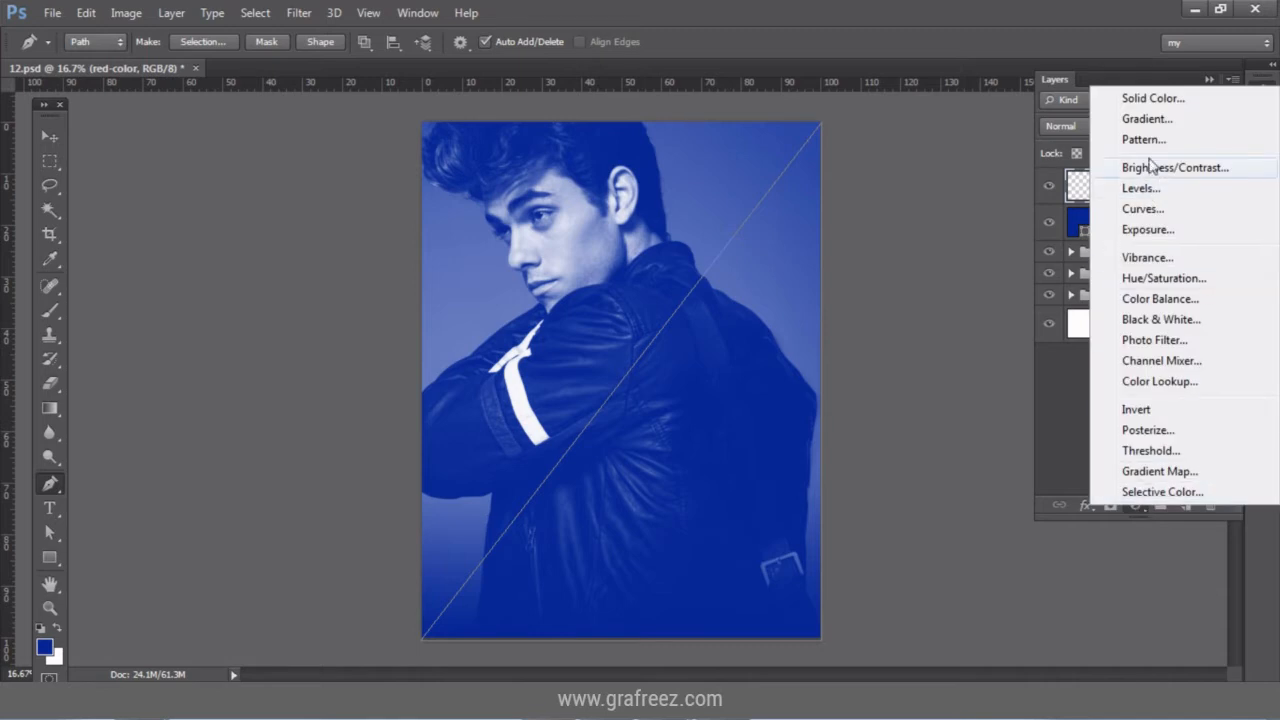
click(1158, 100)
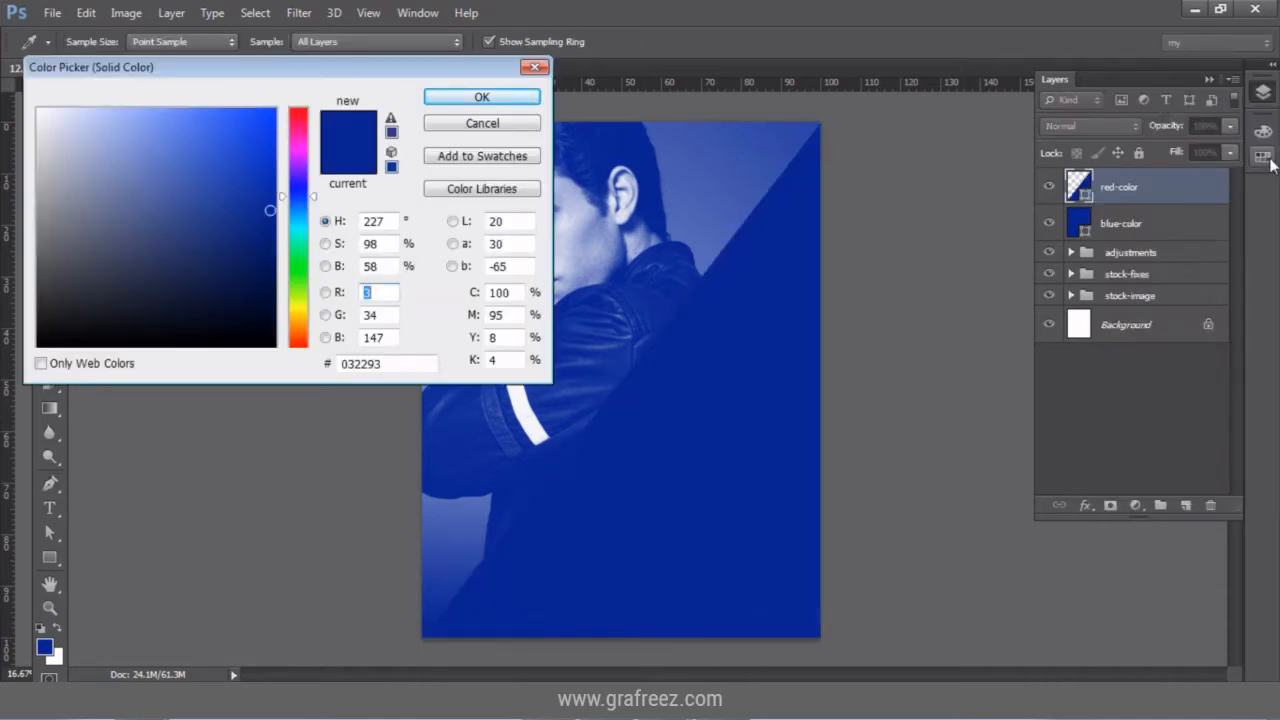
click(1266, 158)
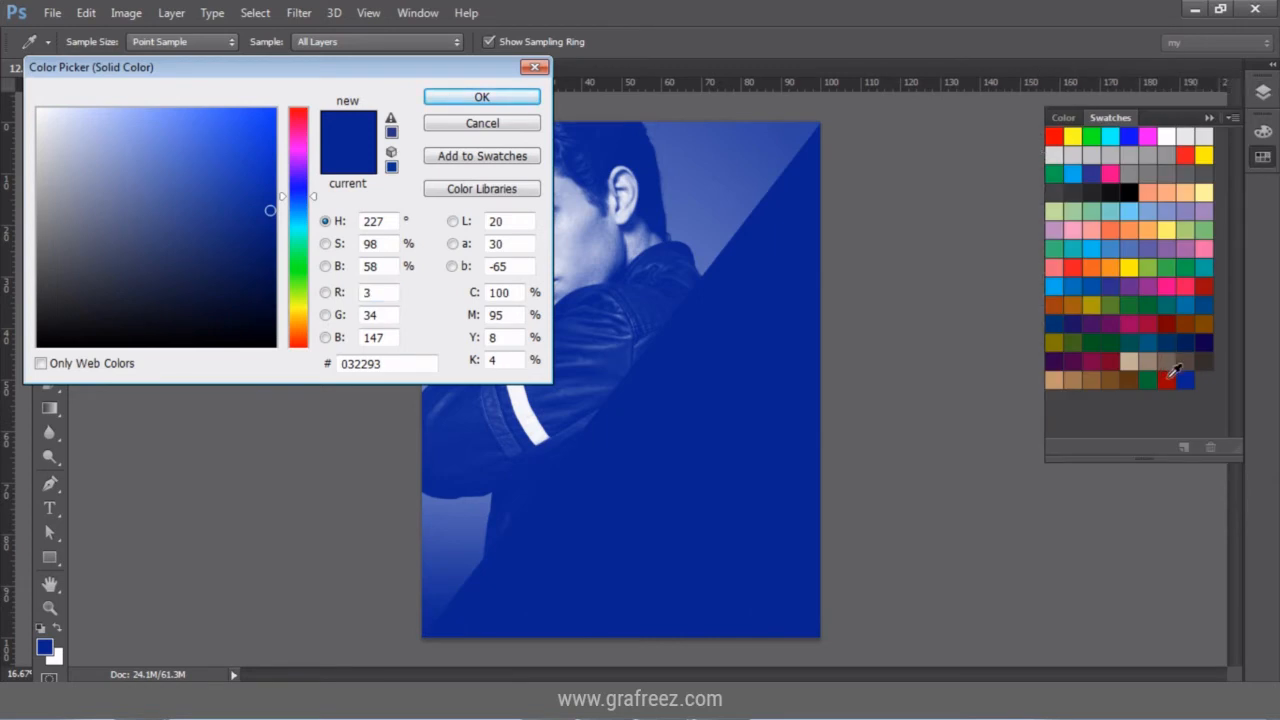
click(1167, 379)
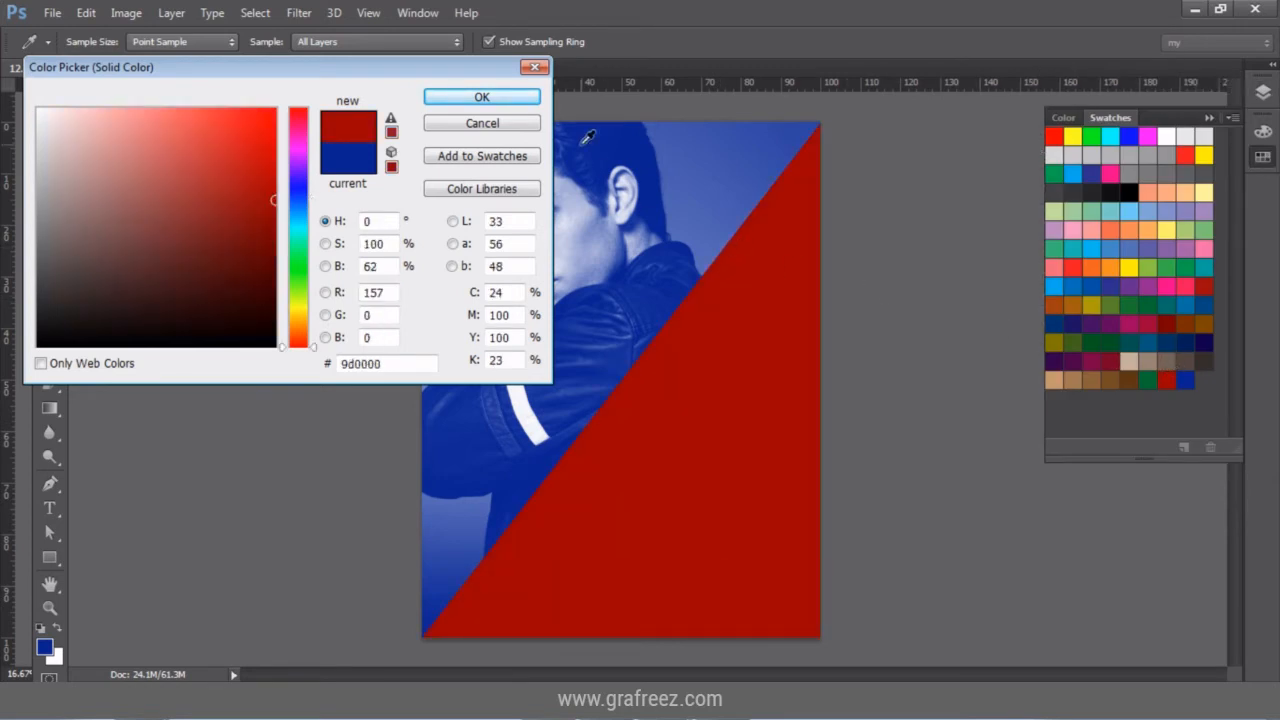
click(533, 100)
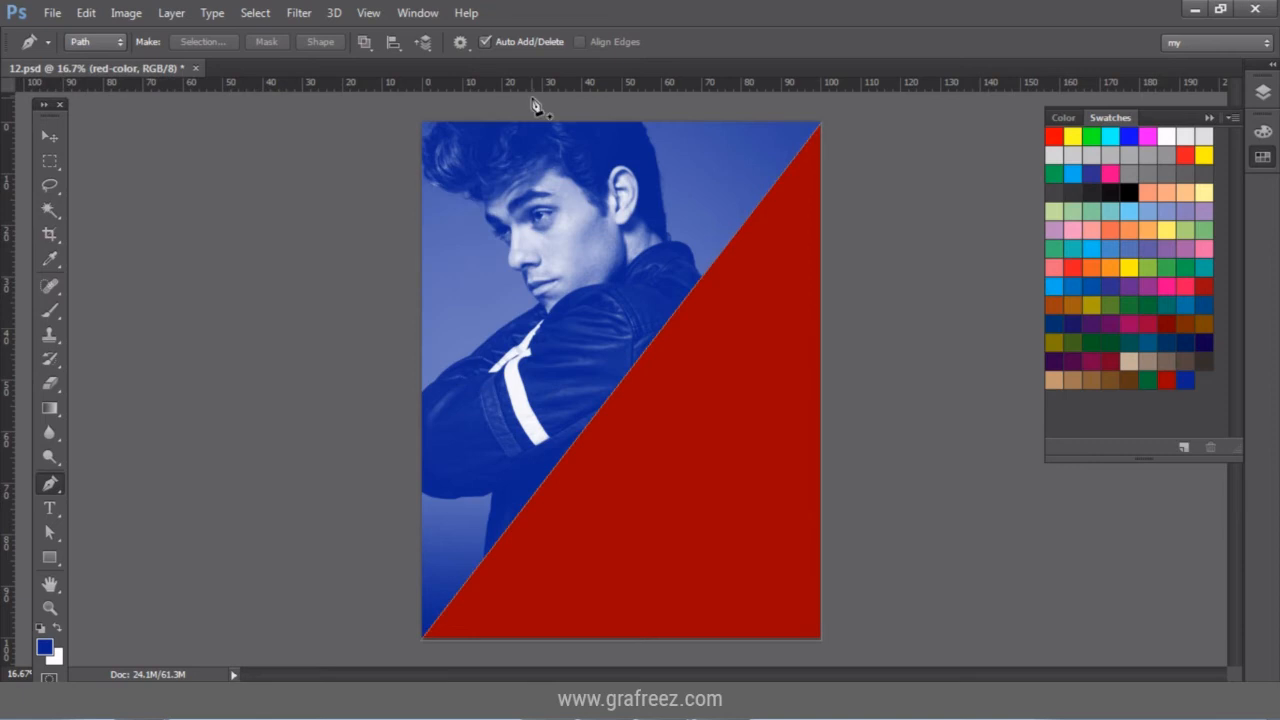
Set the red-color layer's blend mode to Screen.
click(52, 135)
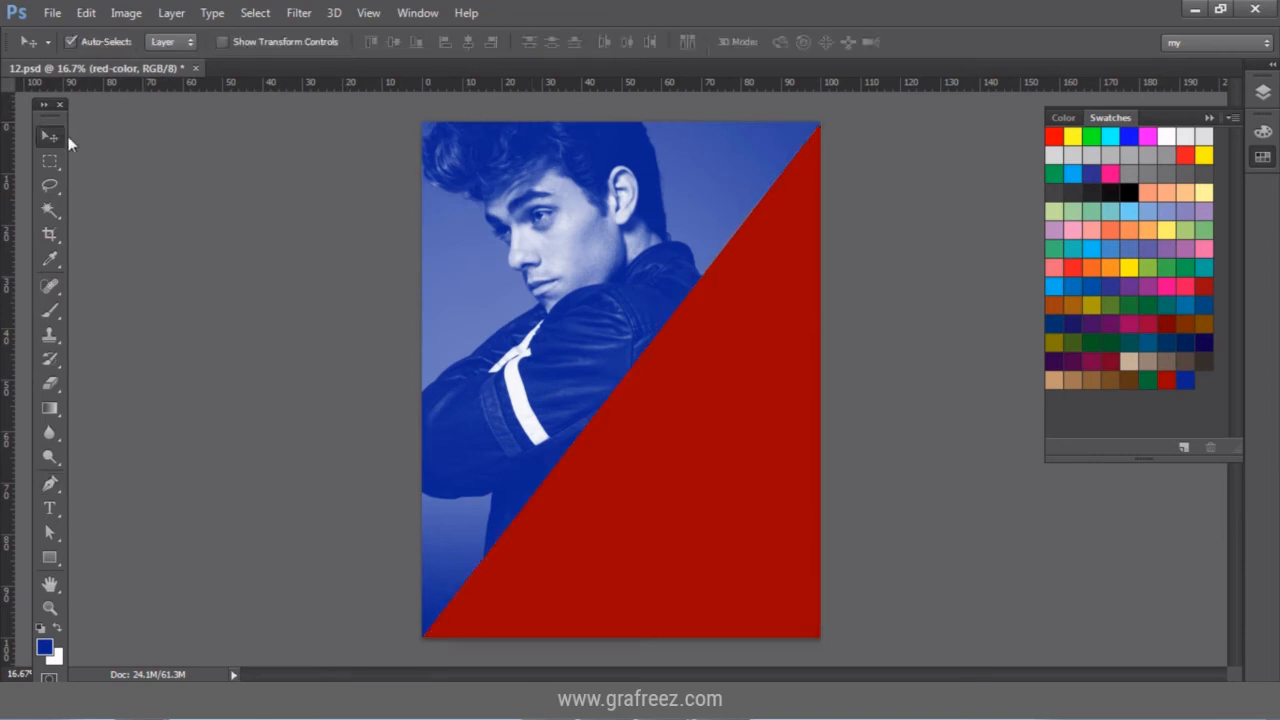
click(1264, 92)
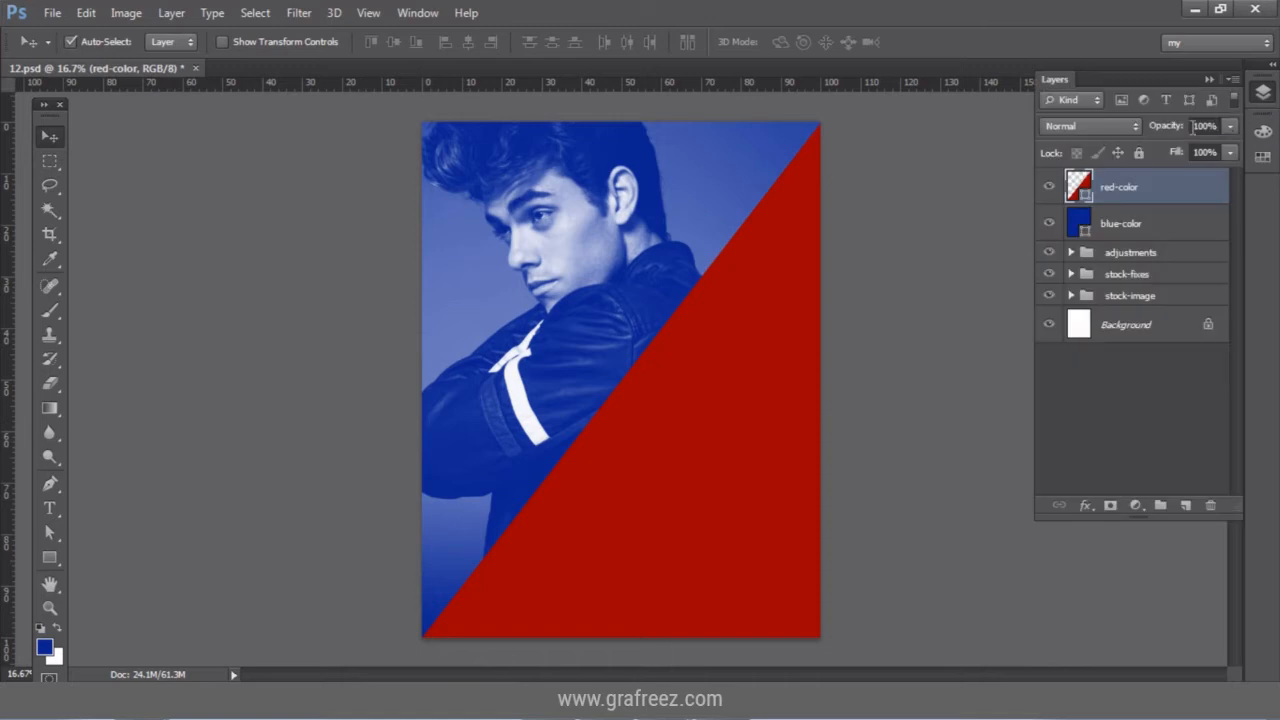
click(1117, 128)
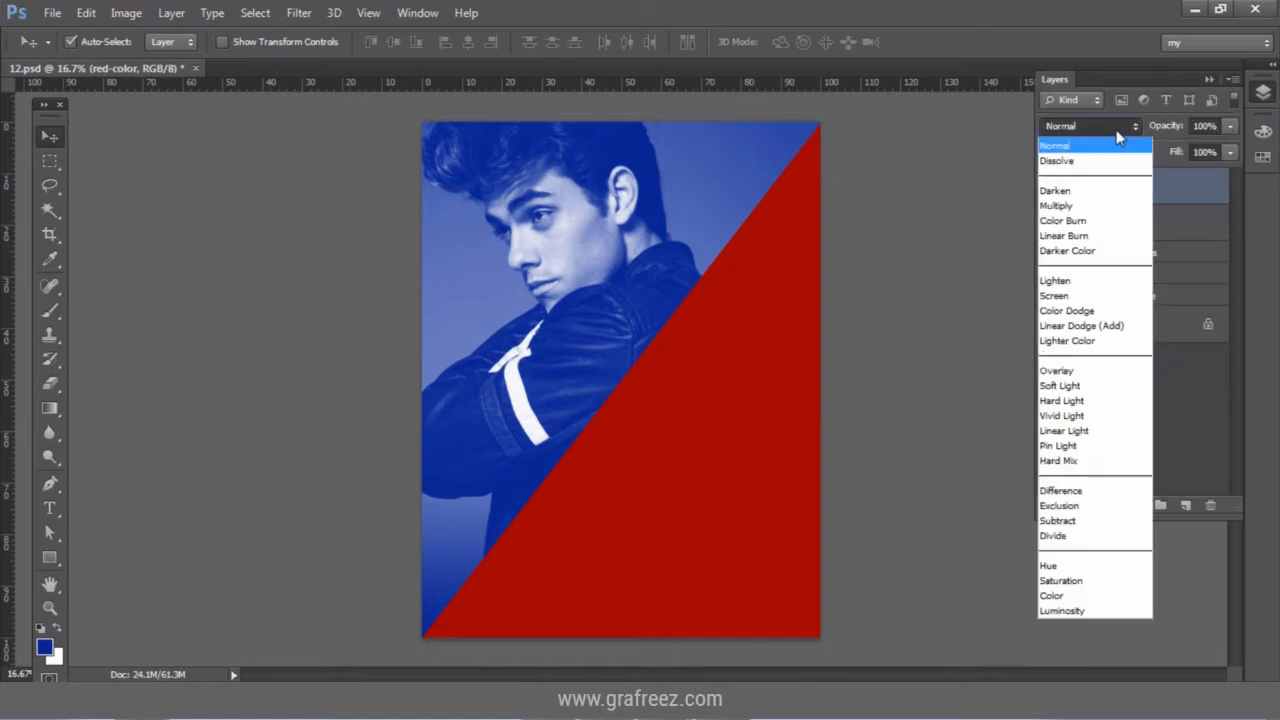
click(1090, 297)
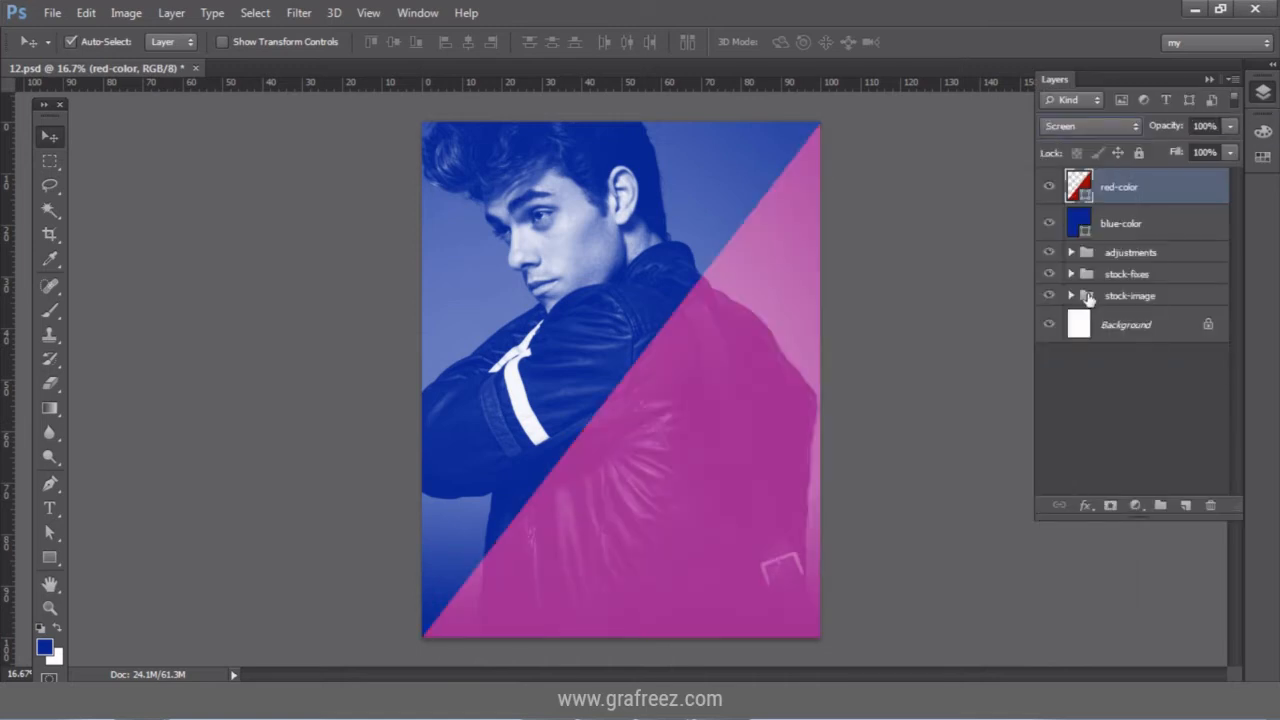
Add a new empty layer named green-color.
click(1188, 505)
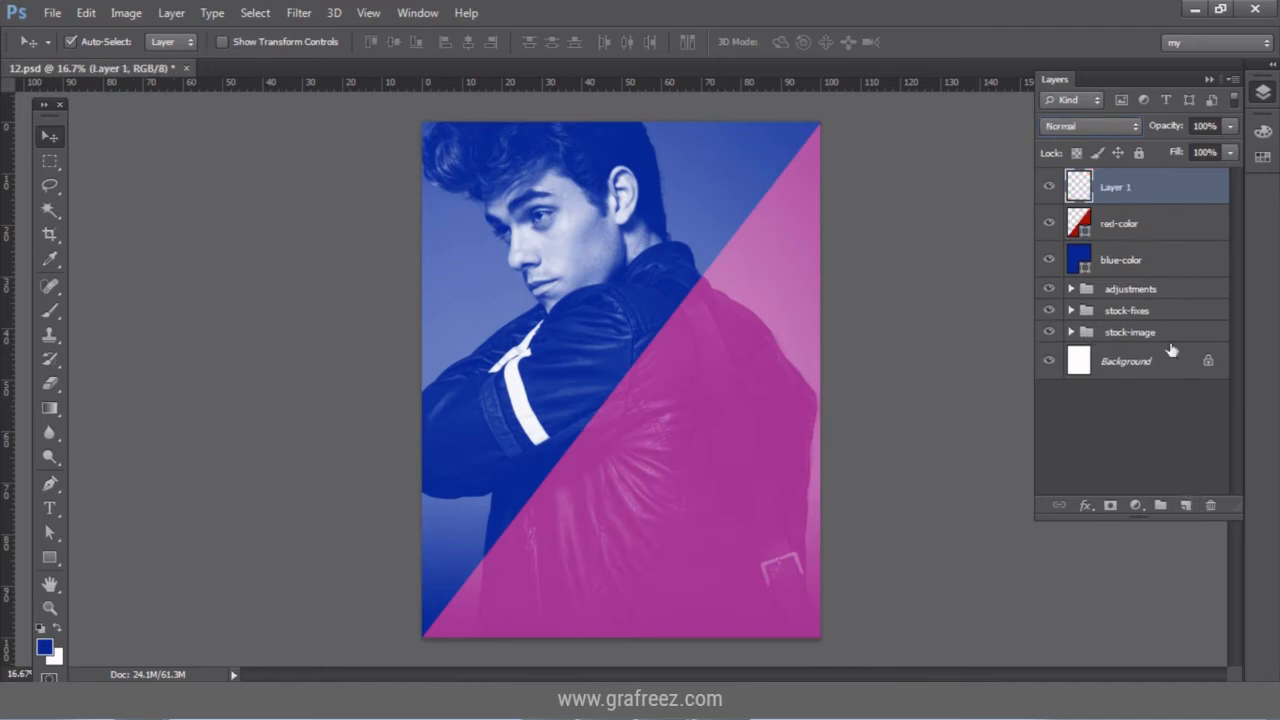
double_click(1118, 187)
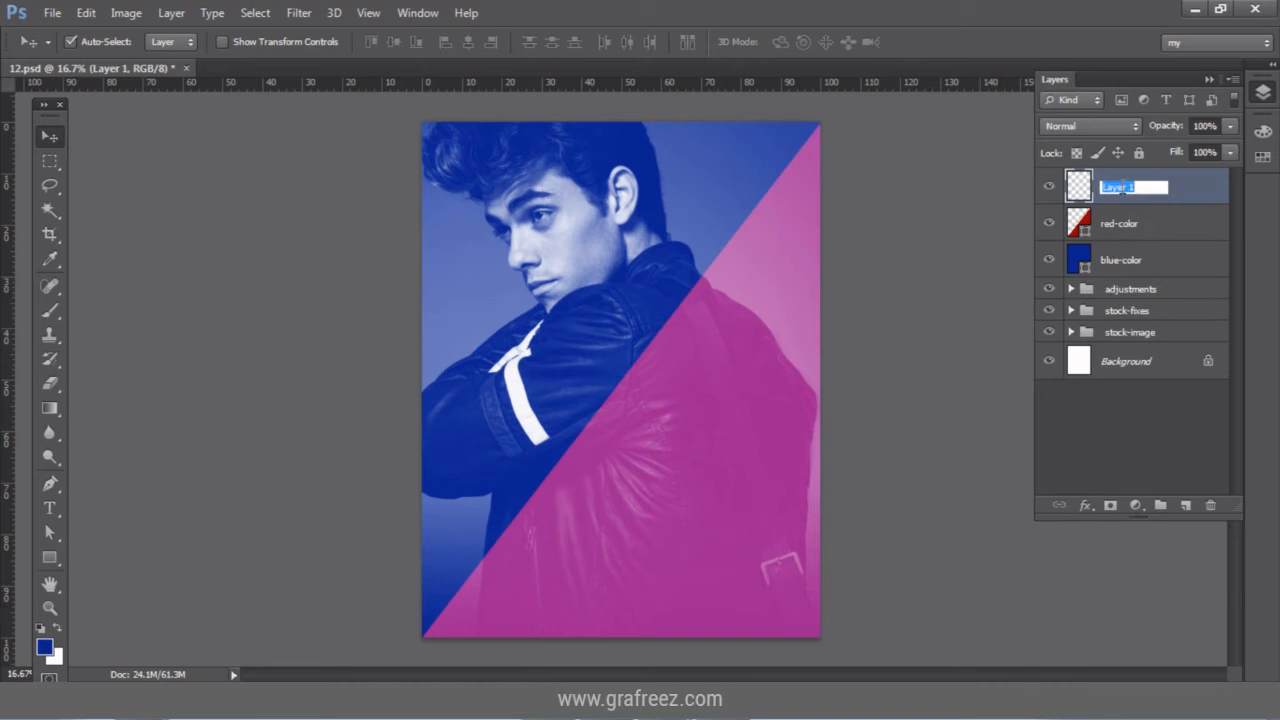
text(green-color)
key(Return)
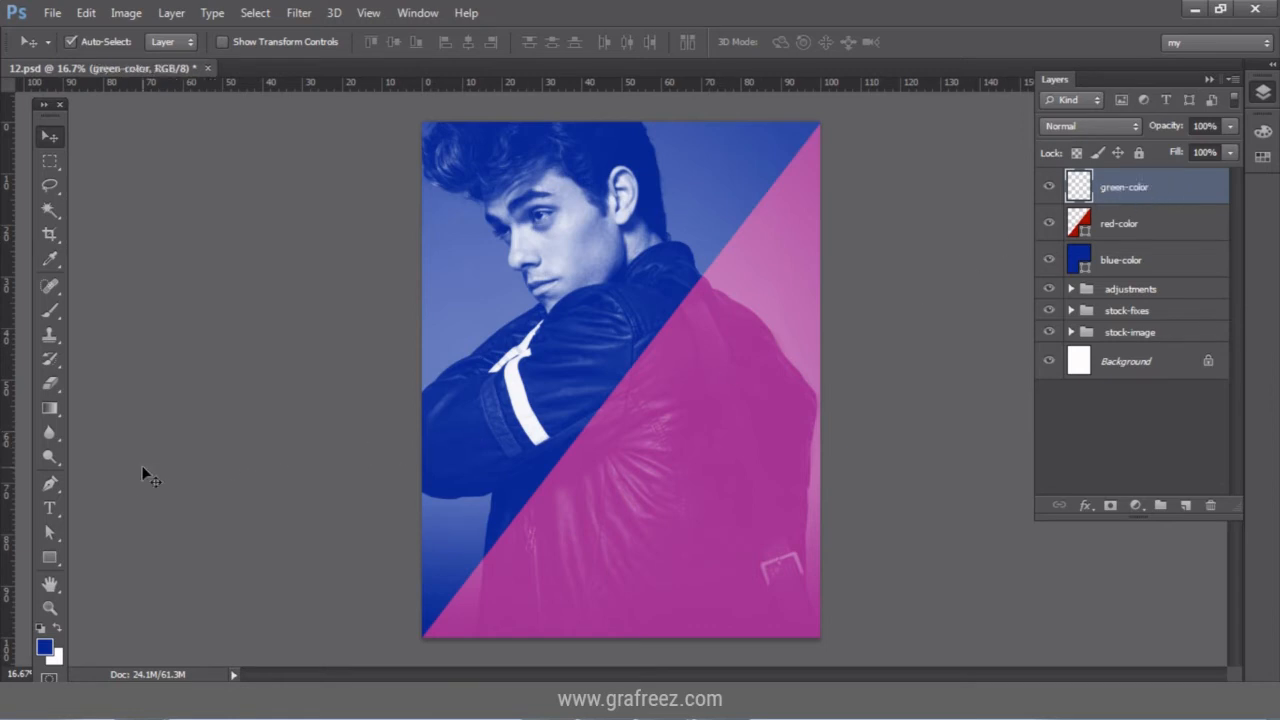
Draw a triangular path over the lower-left corner and fill it with dark green 007233.
click(52, 483)
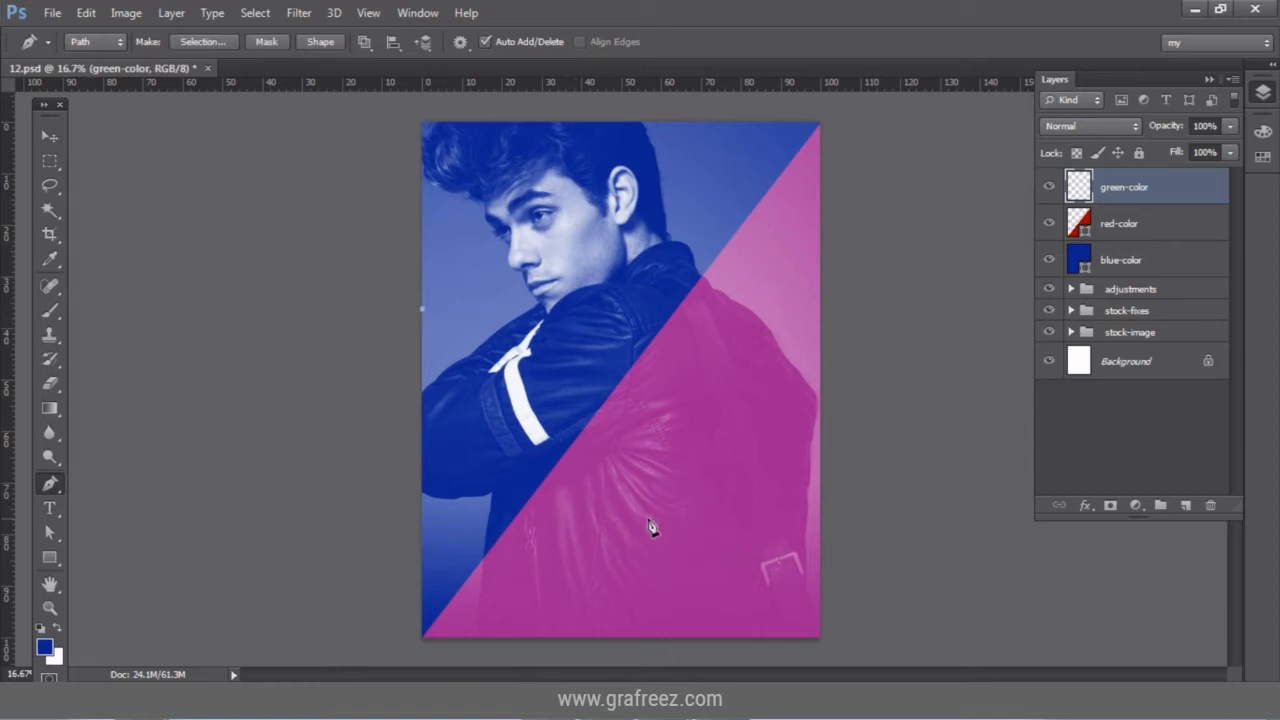
click(777, 637)
click(423, 637)
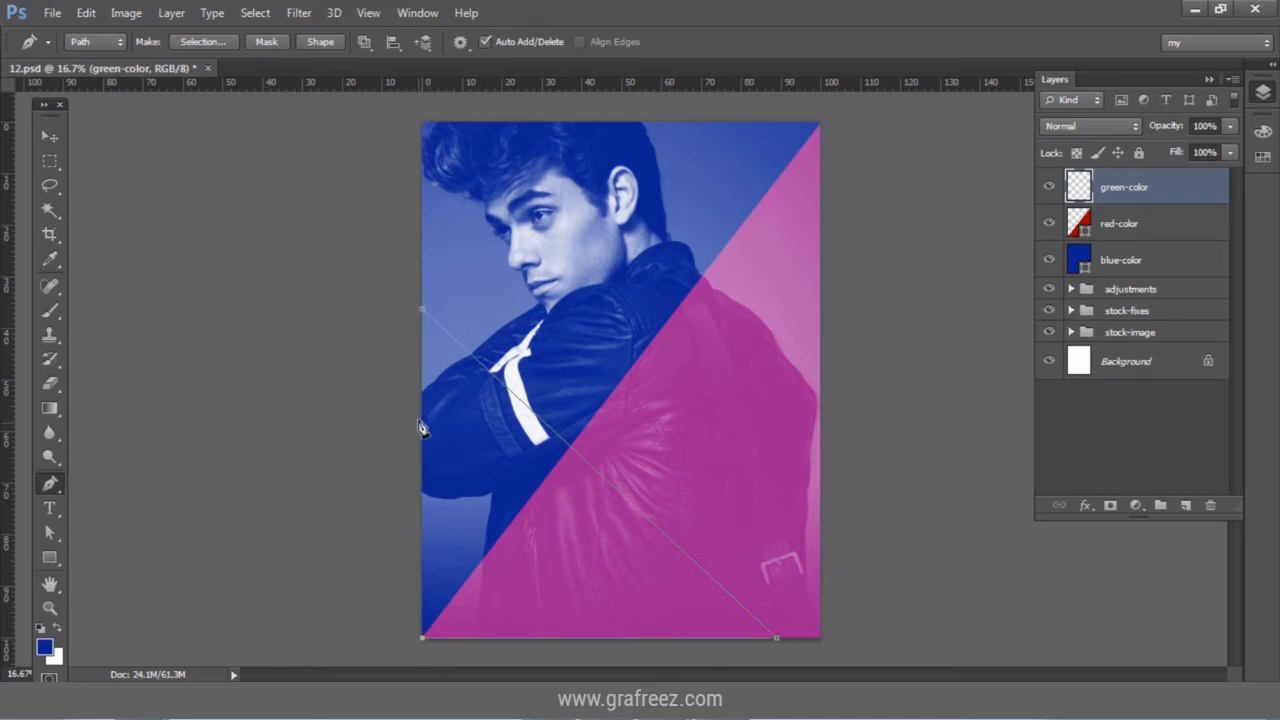
click(422, 311)
click(1137, 506)
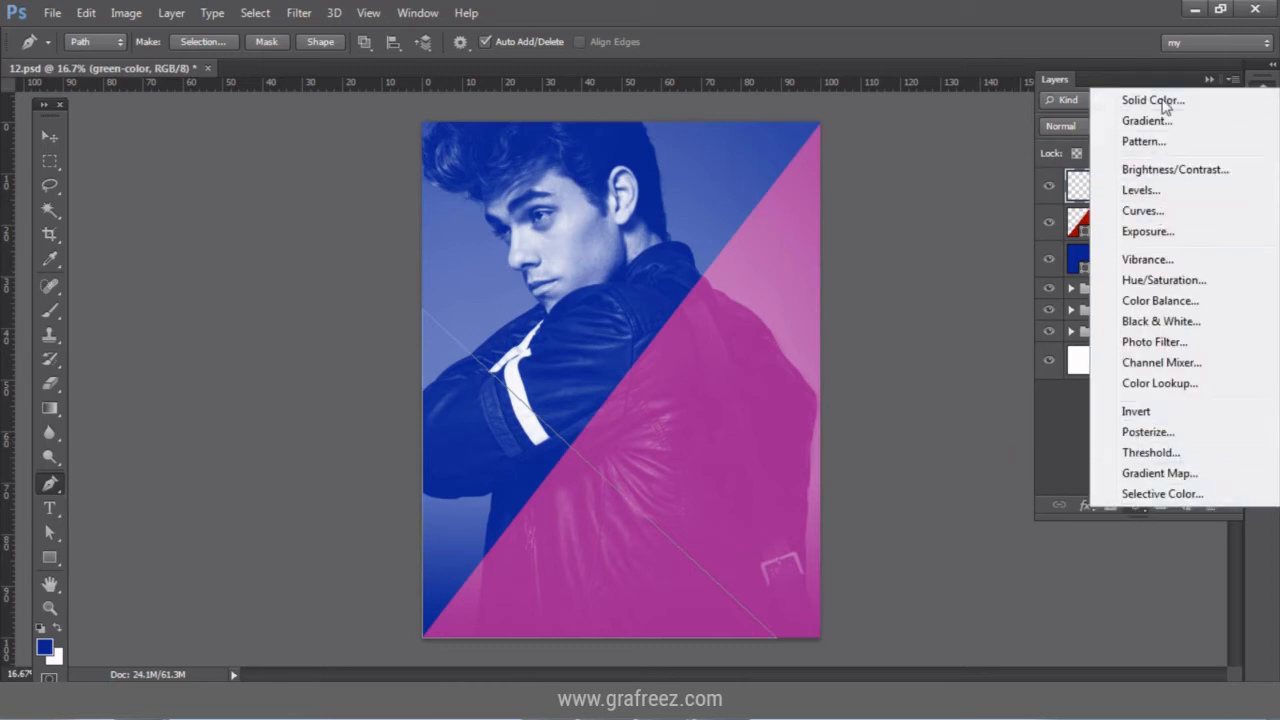
click(1160, 101)
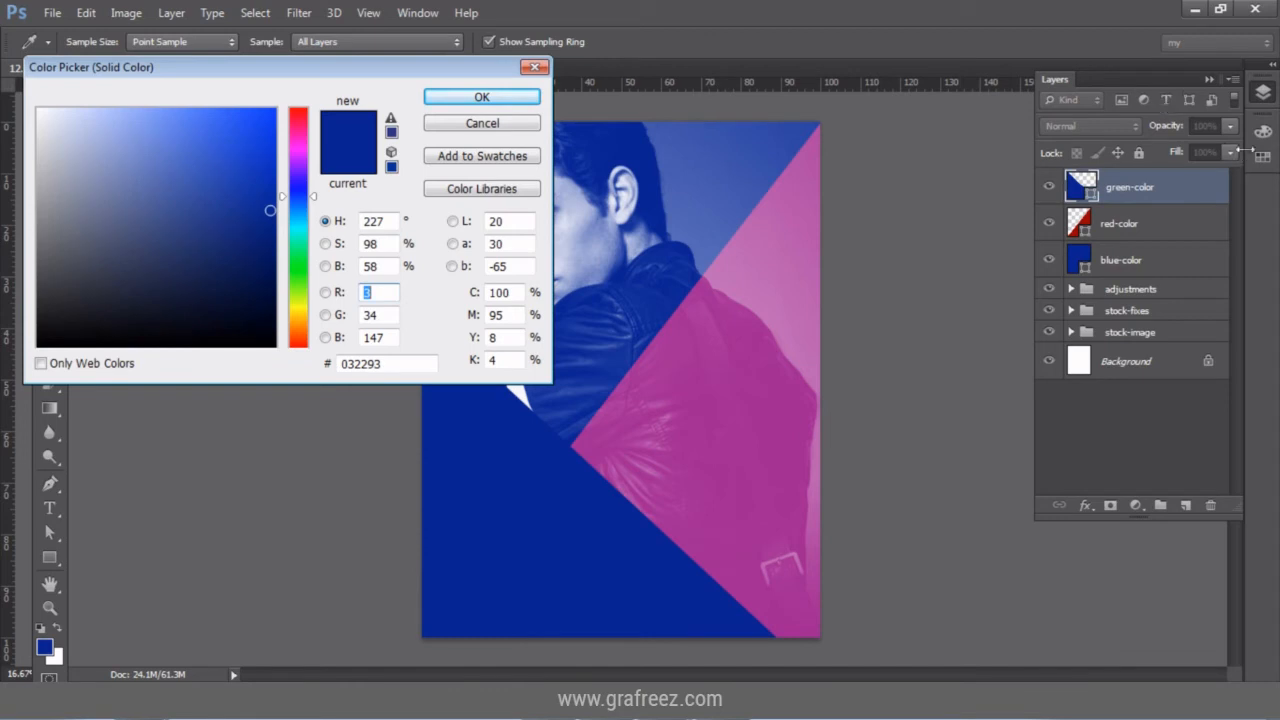
click(1261, 155)
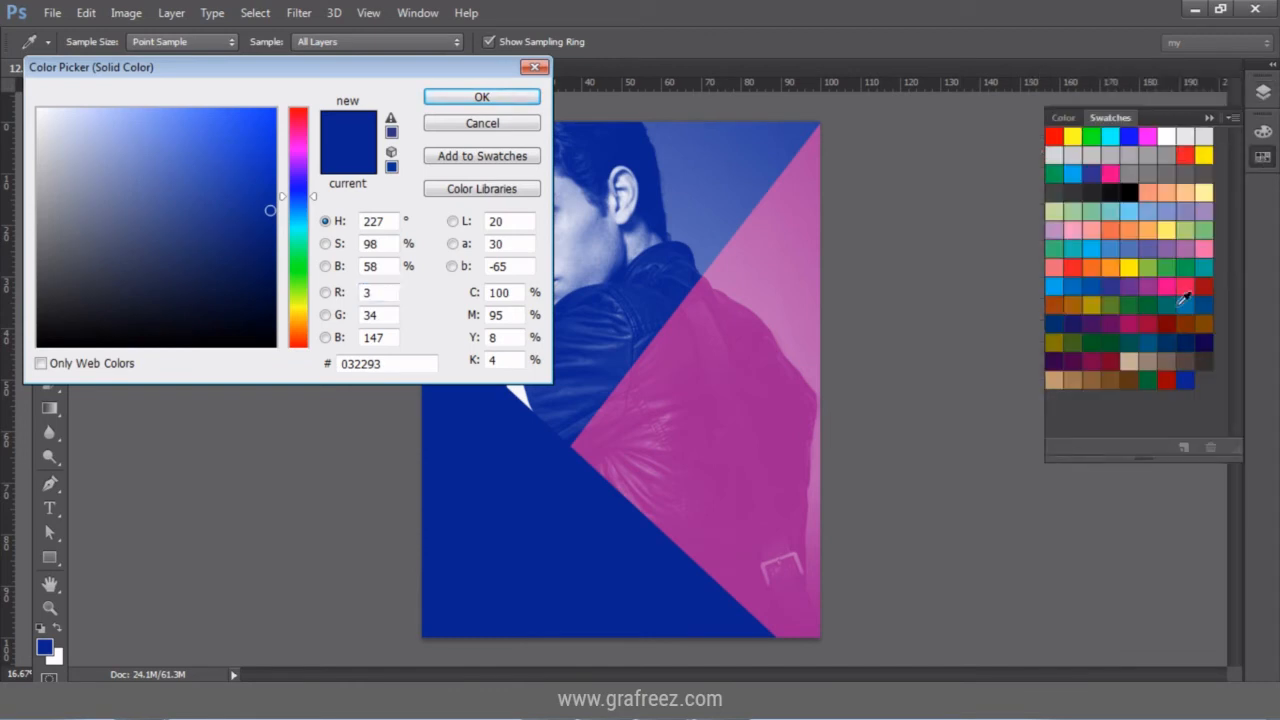
click(1149, 377)
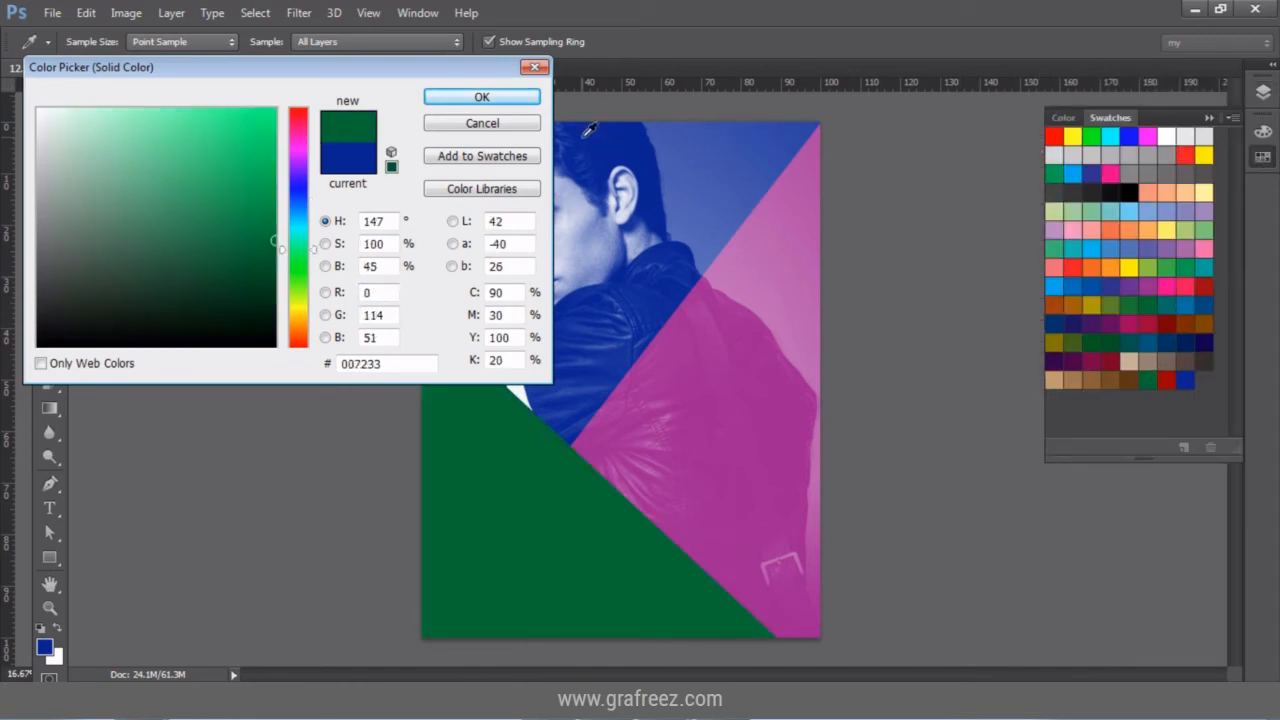
click(526, 99)
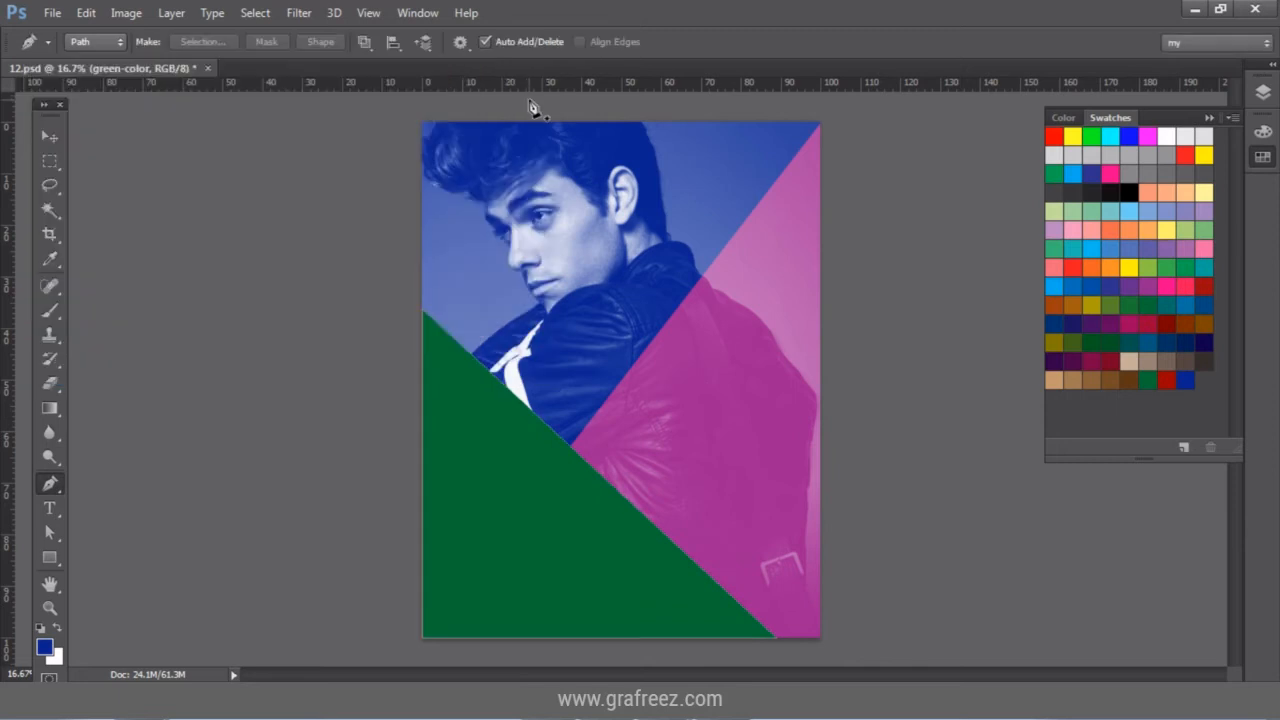
Hide the path outline and bring back the Layers panel.
click(46, 137)
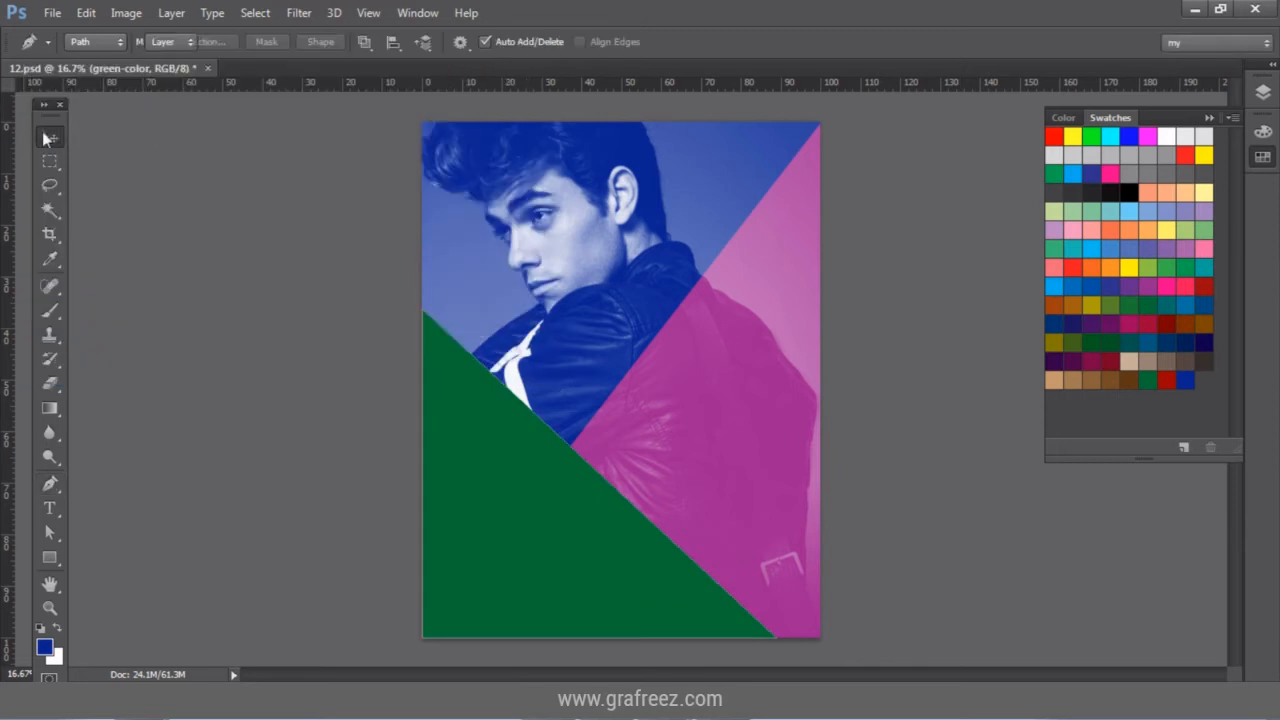
click(43, 131)
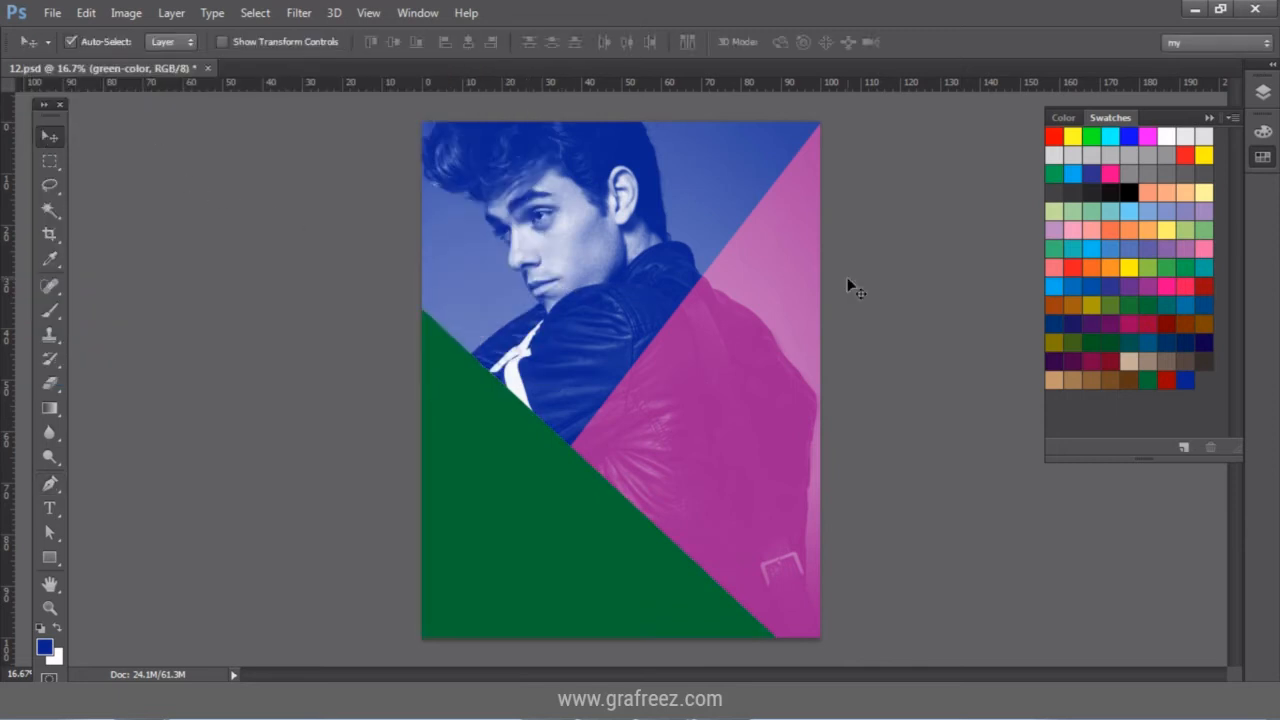
click(1272, 92)
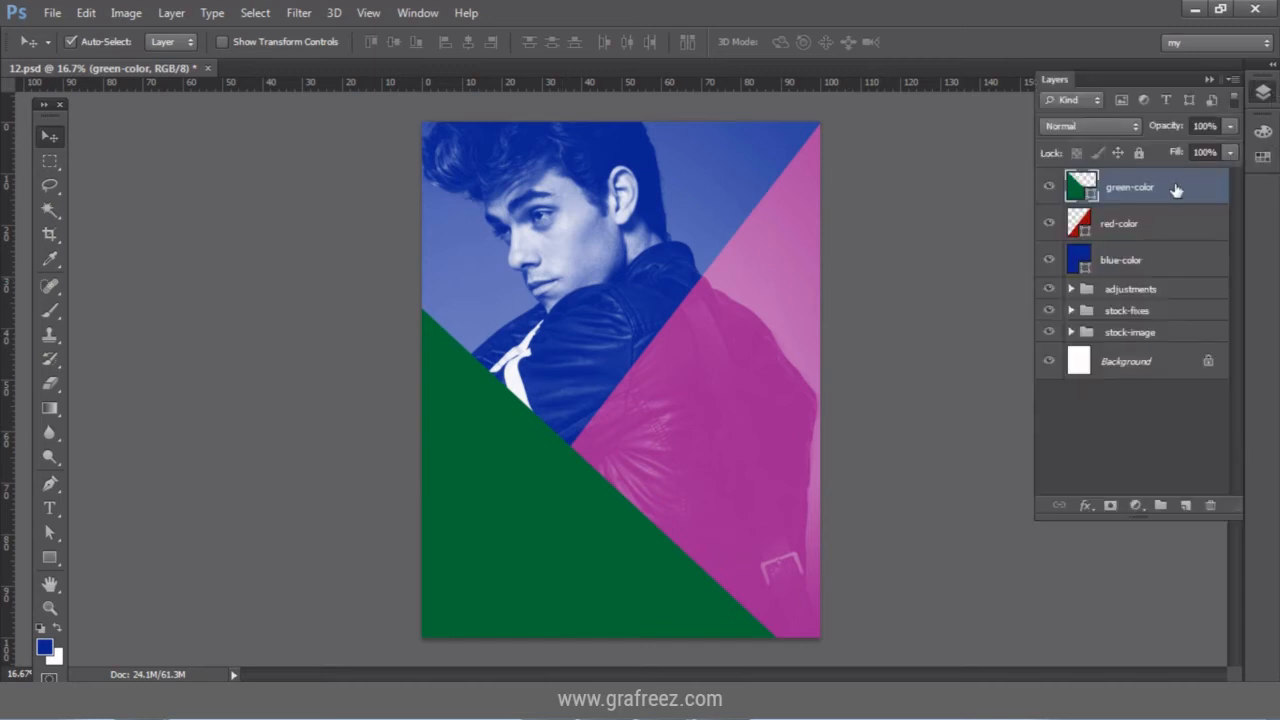
Mask green-color and fade its lower part with a 1400 px soft black brush.
click(1110, 506)
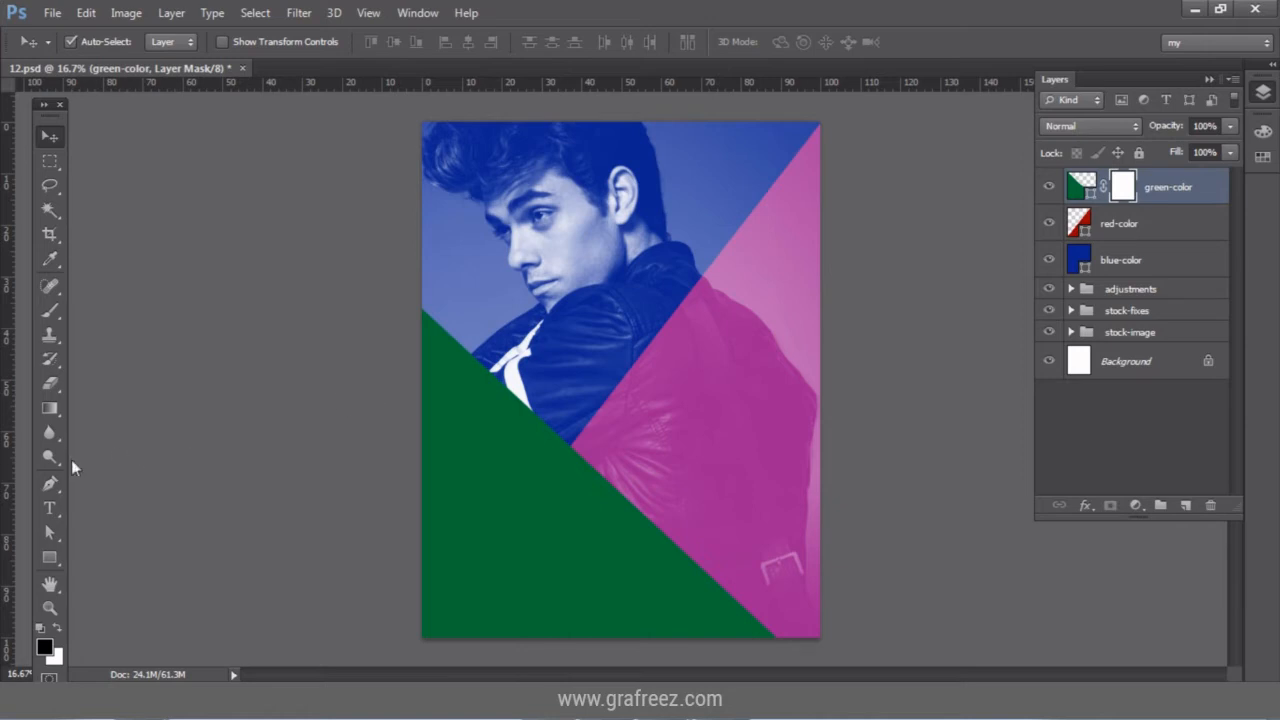
click(50, 311)
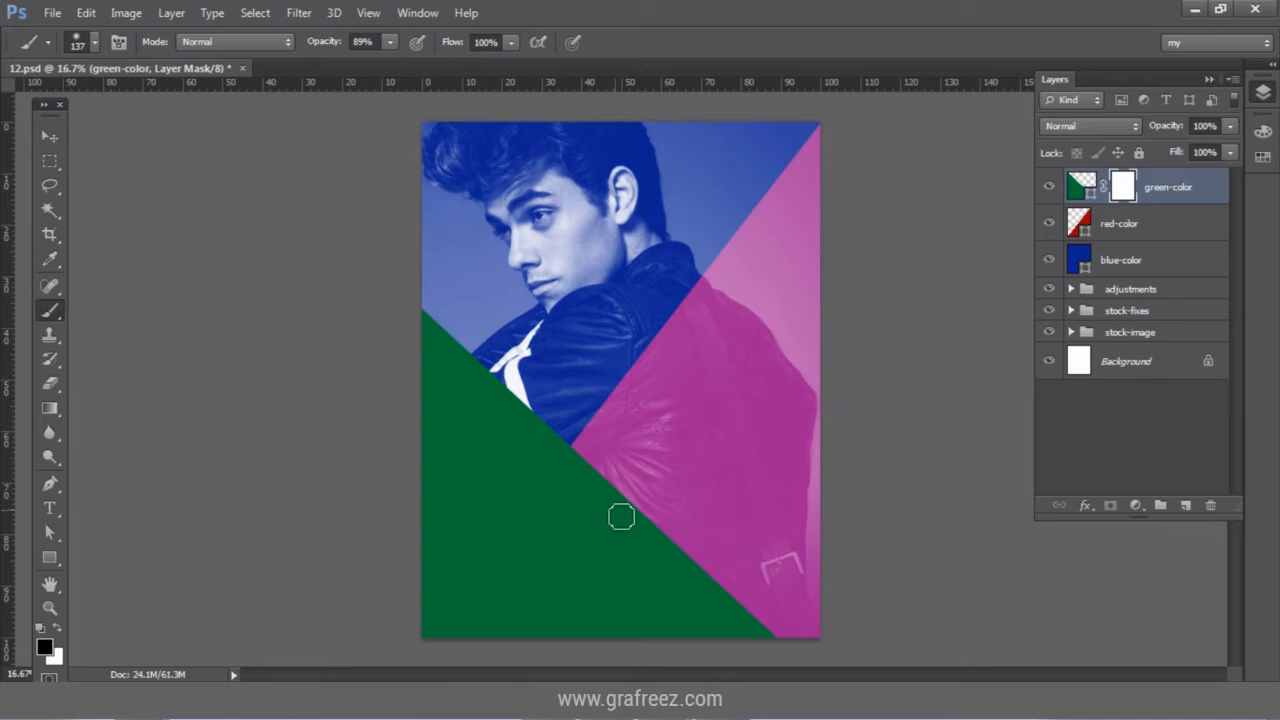
key(bracketright)
key(bracketright)
key(bracketright)
key(bracketright)
key(bracketright)
key(bracketright)
key(bracketright)
key(bracketright)
key(bracketright)
key(bracketright)
key(bracketright)
key(bracketright)
key(bracketright)
key(bracketright)
click(681, 543)
click(693, 547)
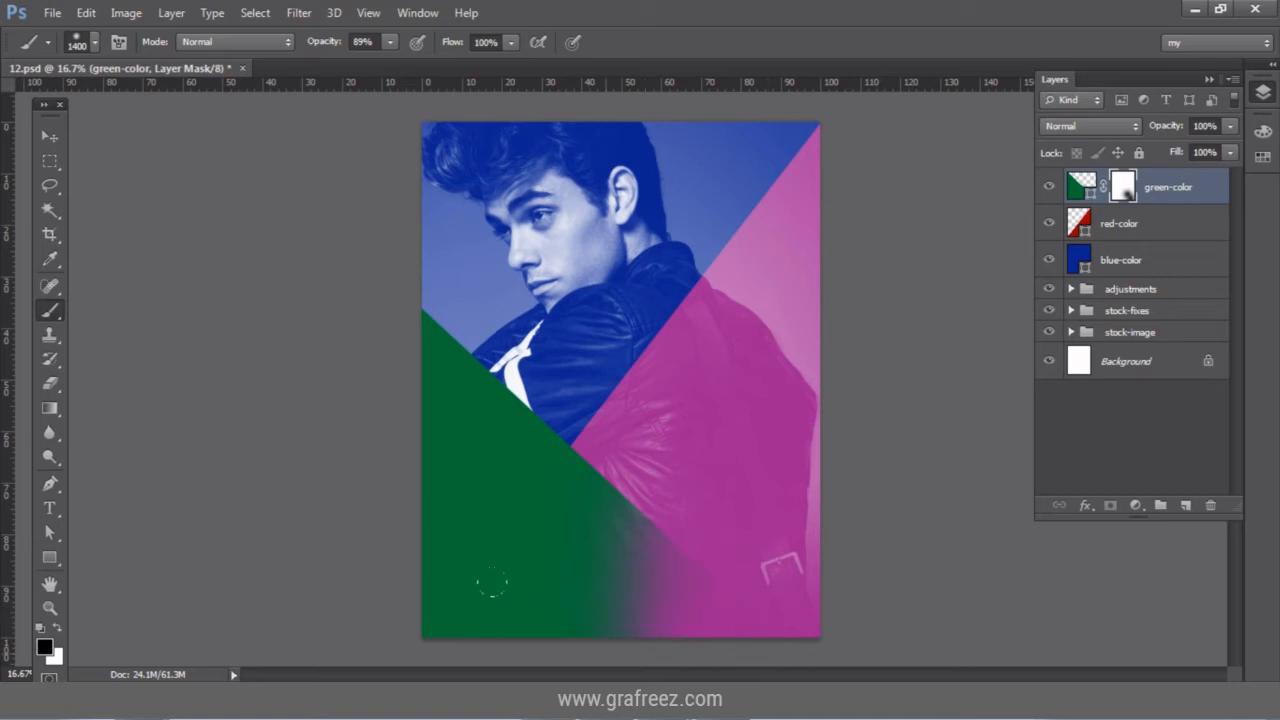
click(556, 567)
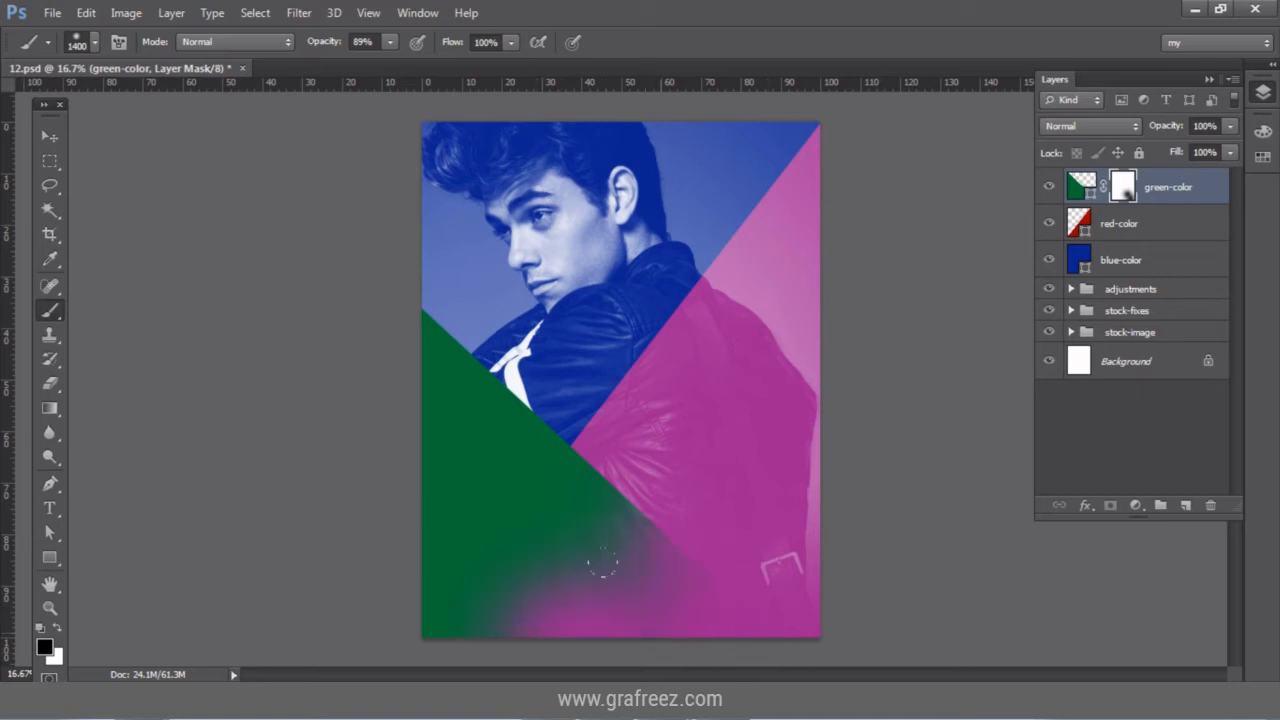
Set green-color's blend mode to Screen so it turns teal.
click(50, 135)
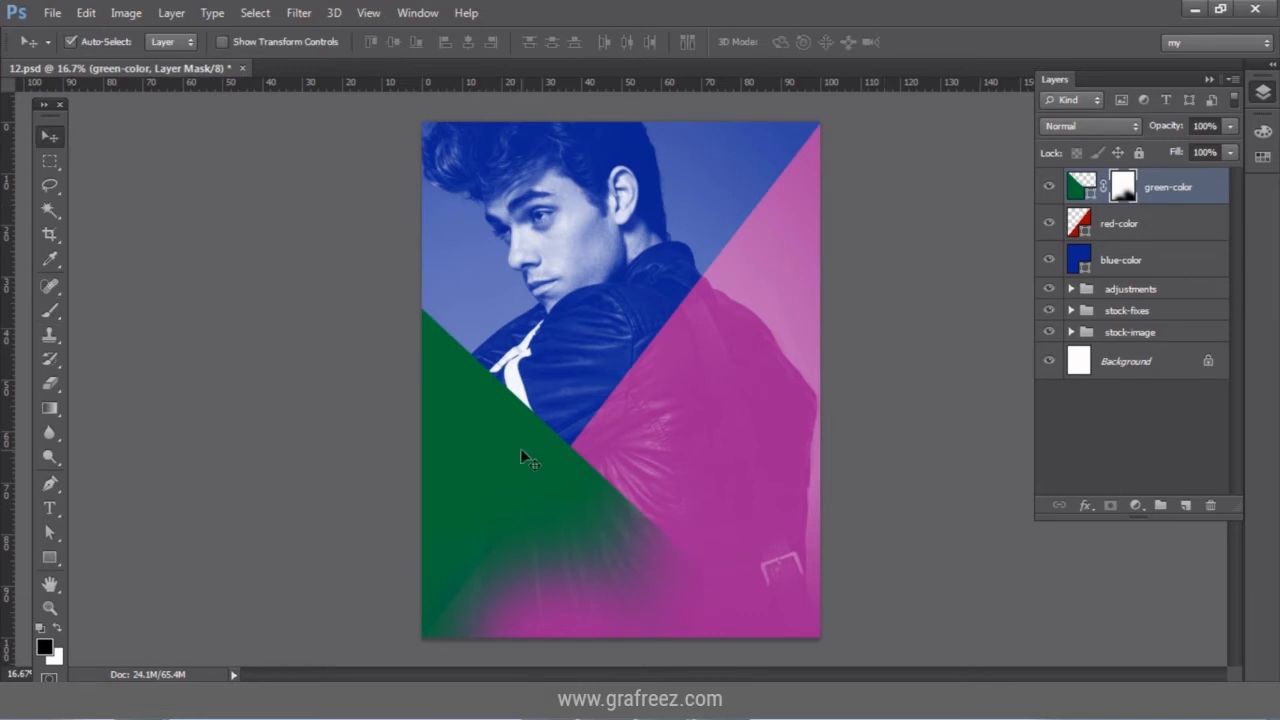
click(1061, 127)
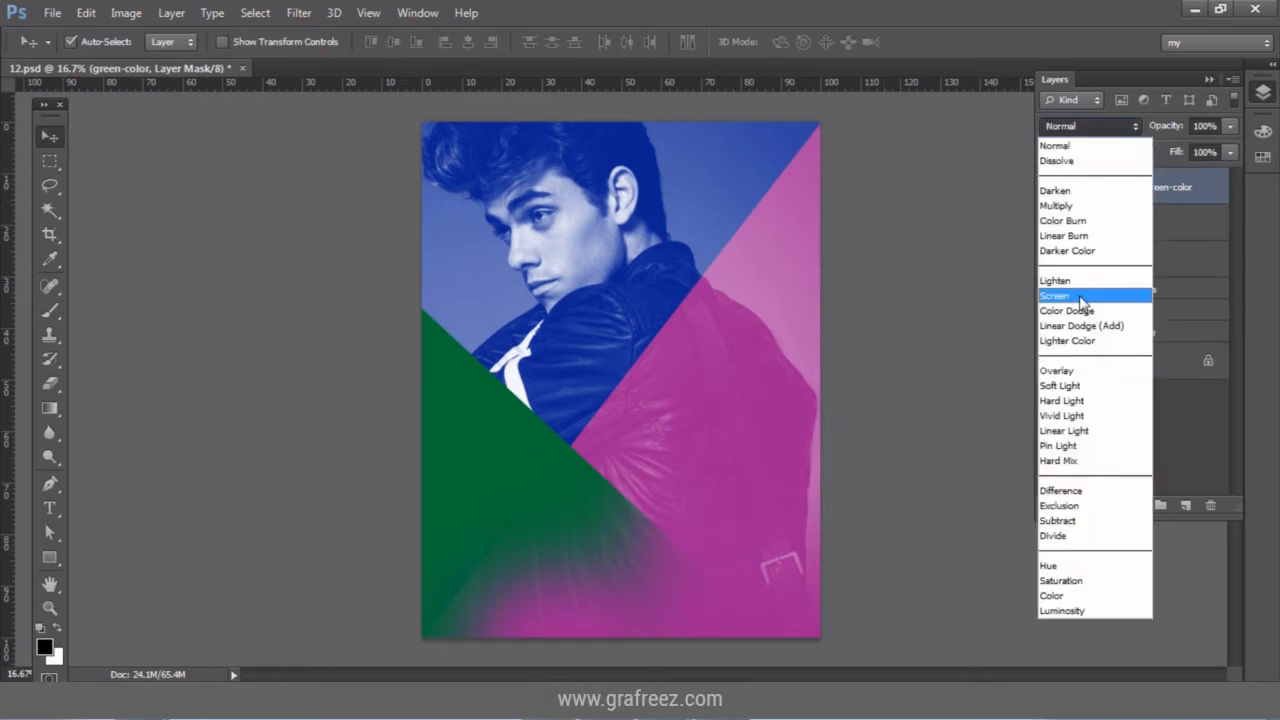
click(1080, 296)
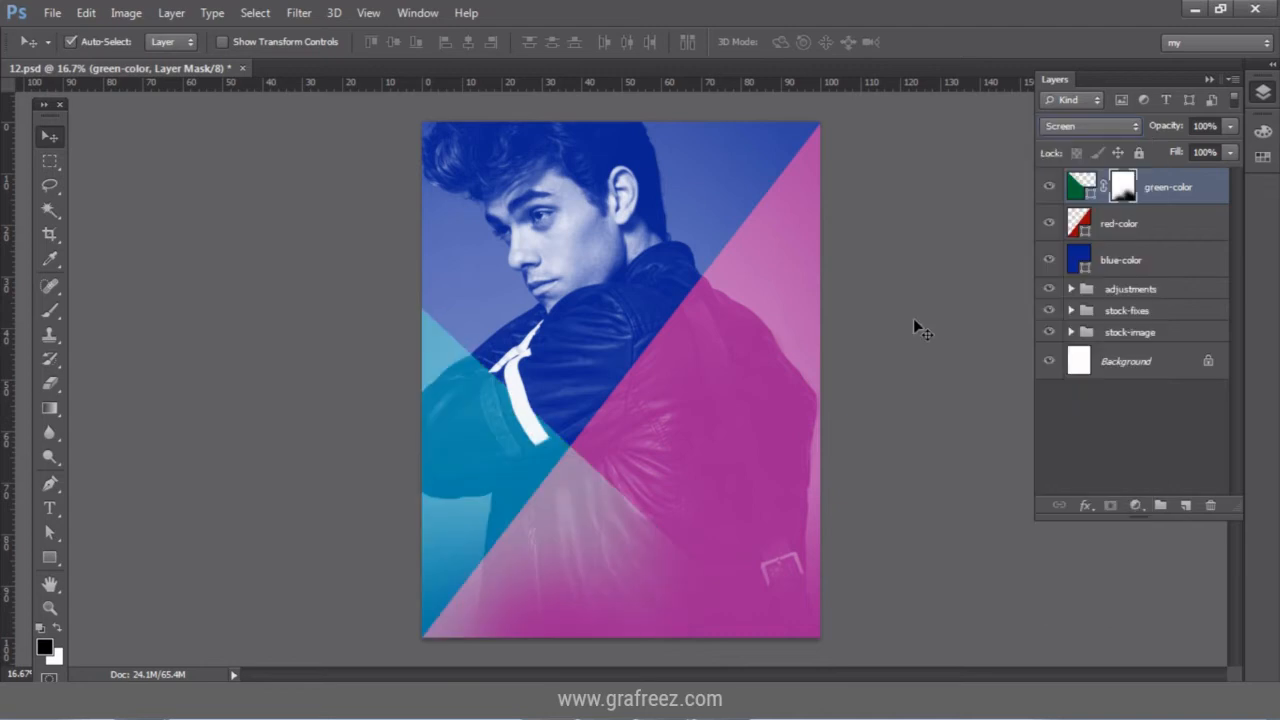
Group the three color layers with Ctrl+G and name the group colors.
shift+click(1186, 226)
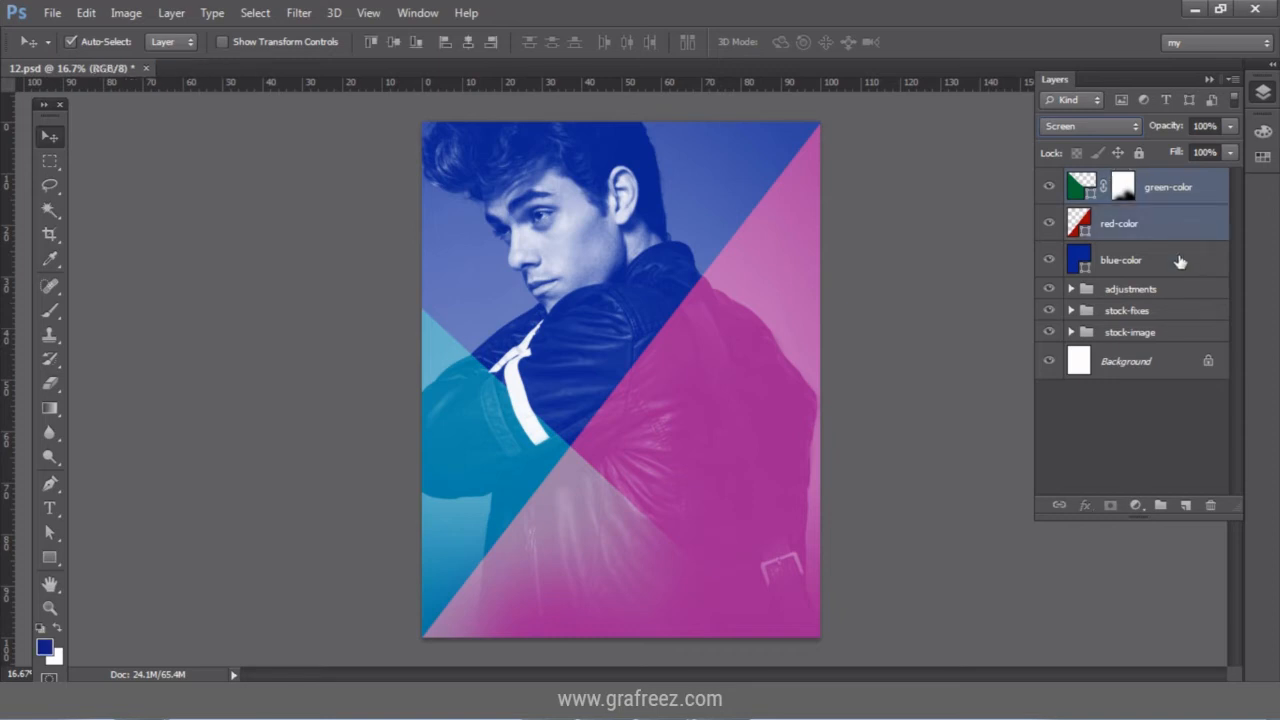
shift+click(1180, 261)
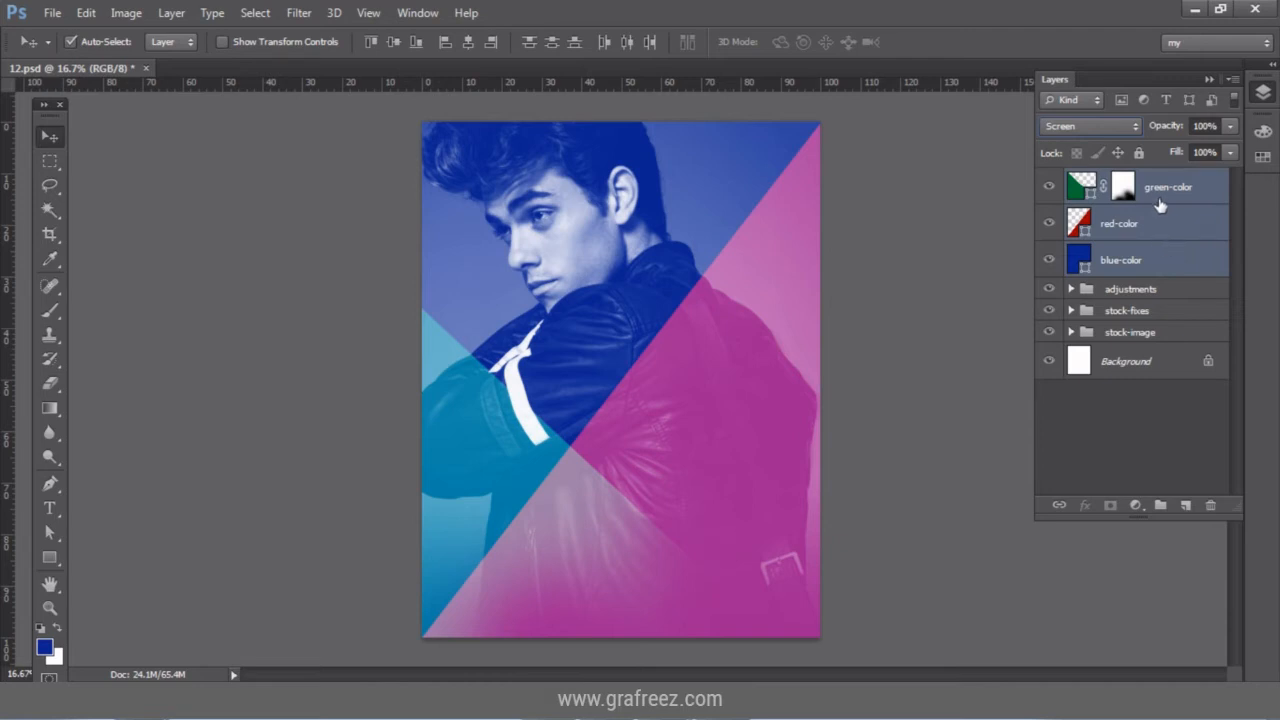
key(ctrl+g)
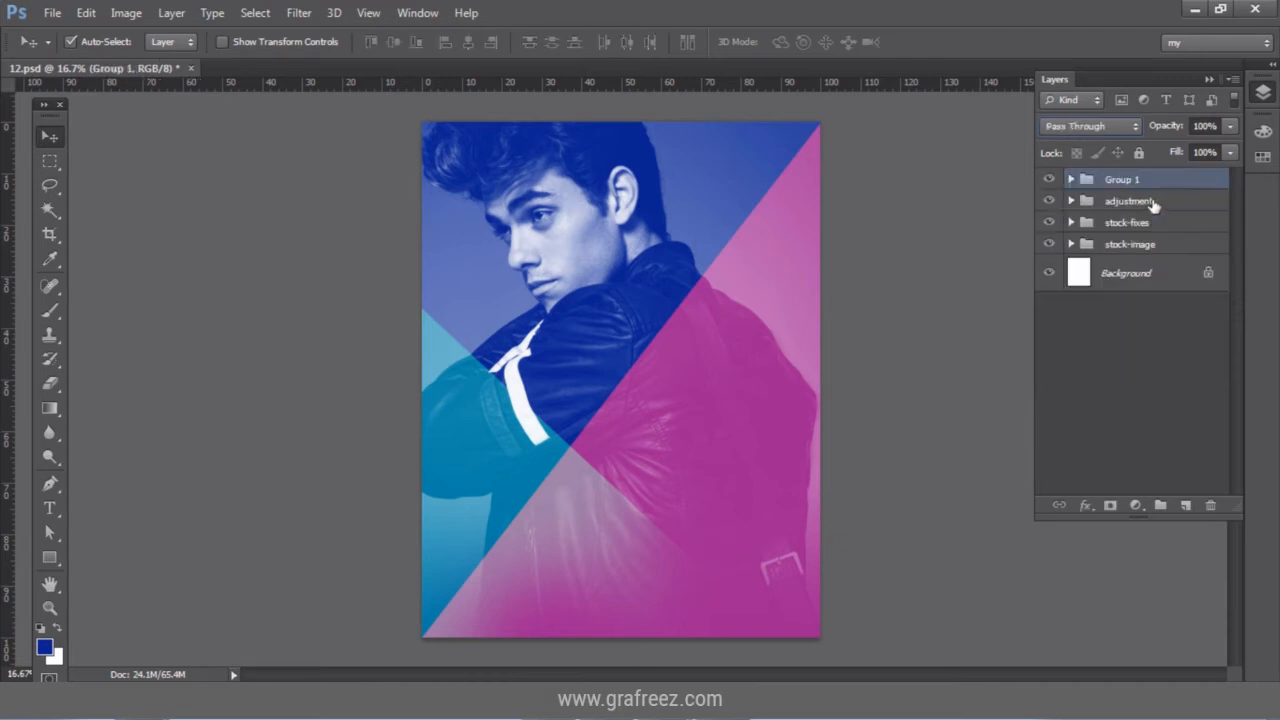
double_click(1126, 182)
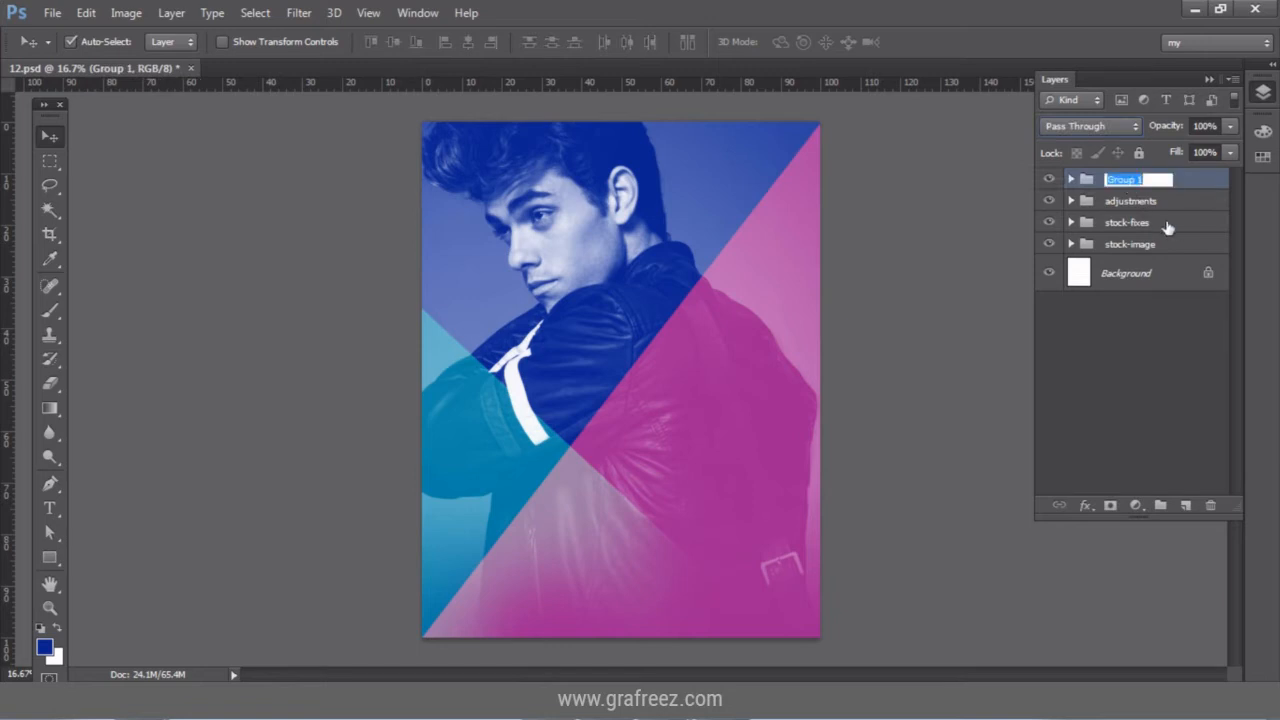
text(colors)
key(Return)
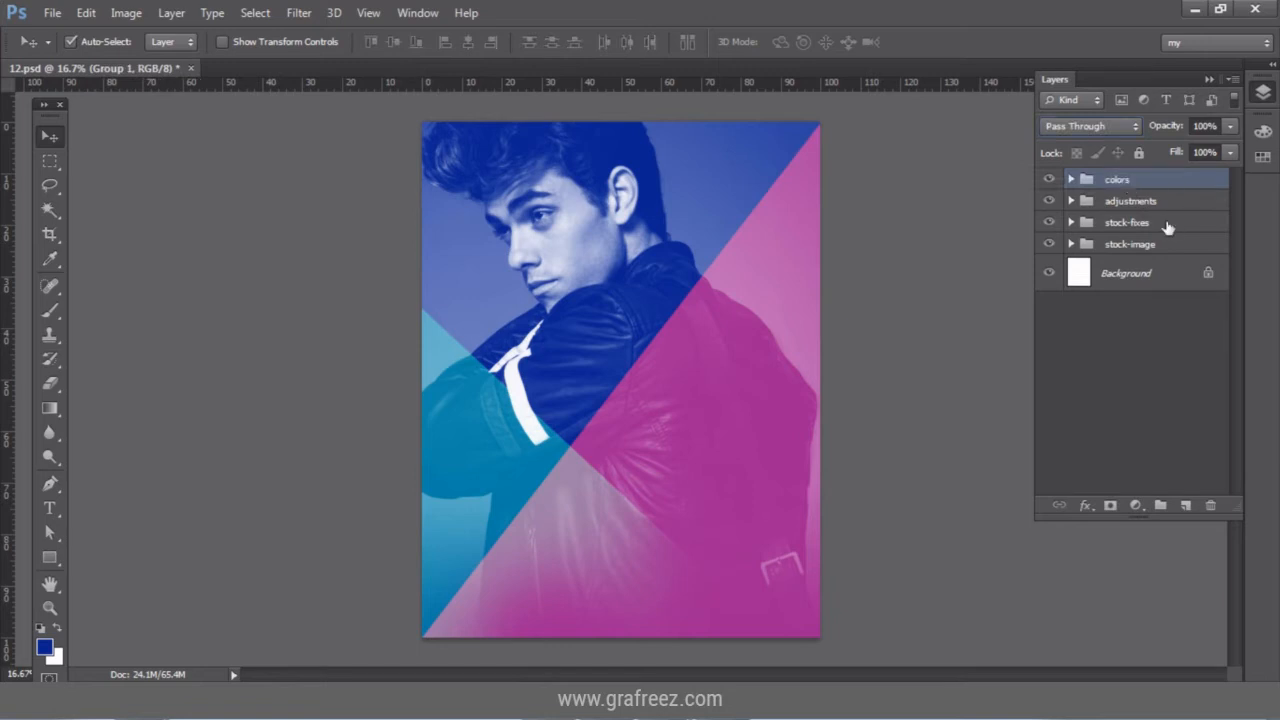
Type FASHION in white Roboto Thin 88 pt and move it right and down.
key(ctrl+0)
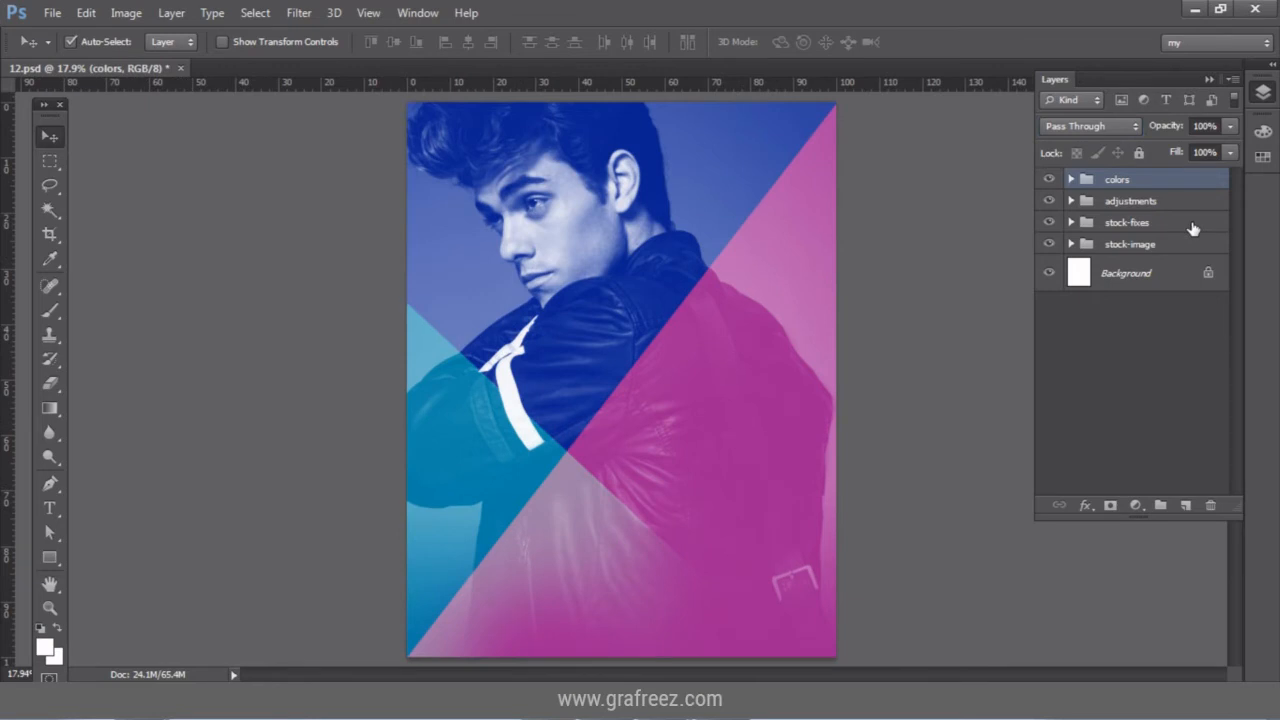
click(53, 512)
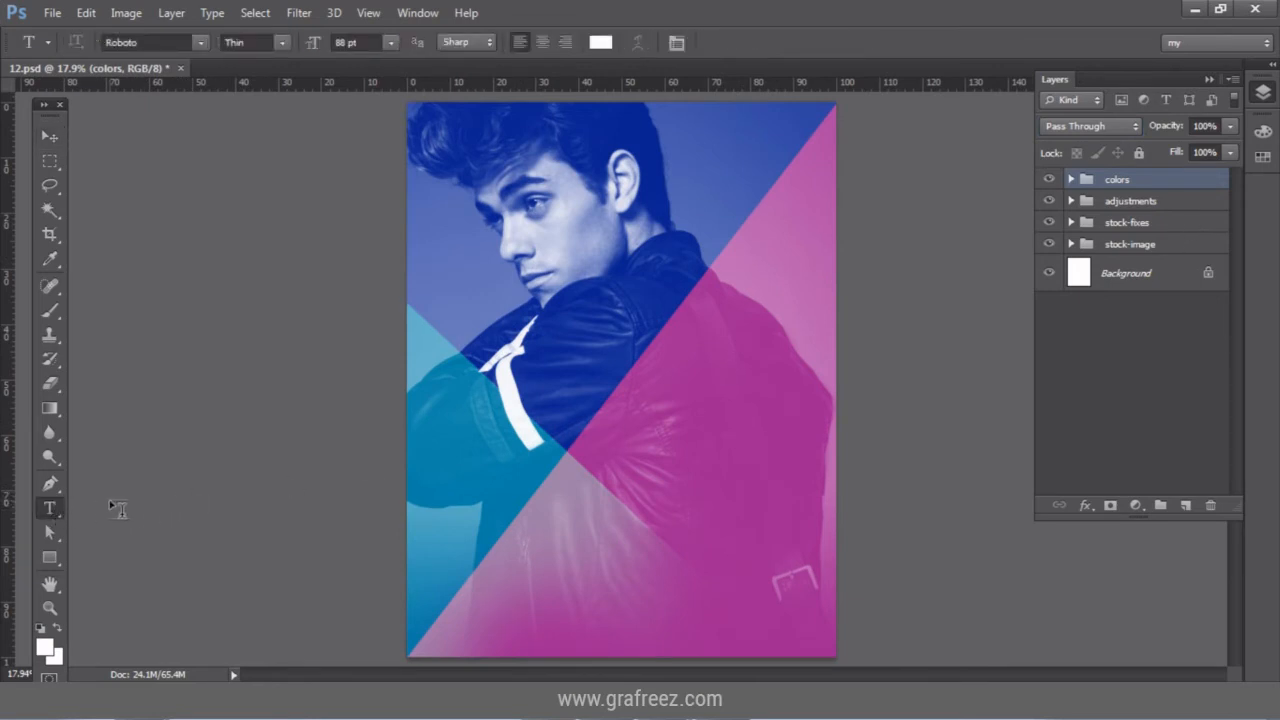
click(499, 490)
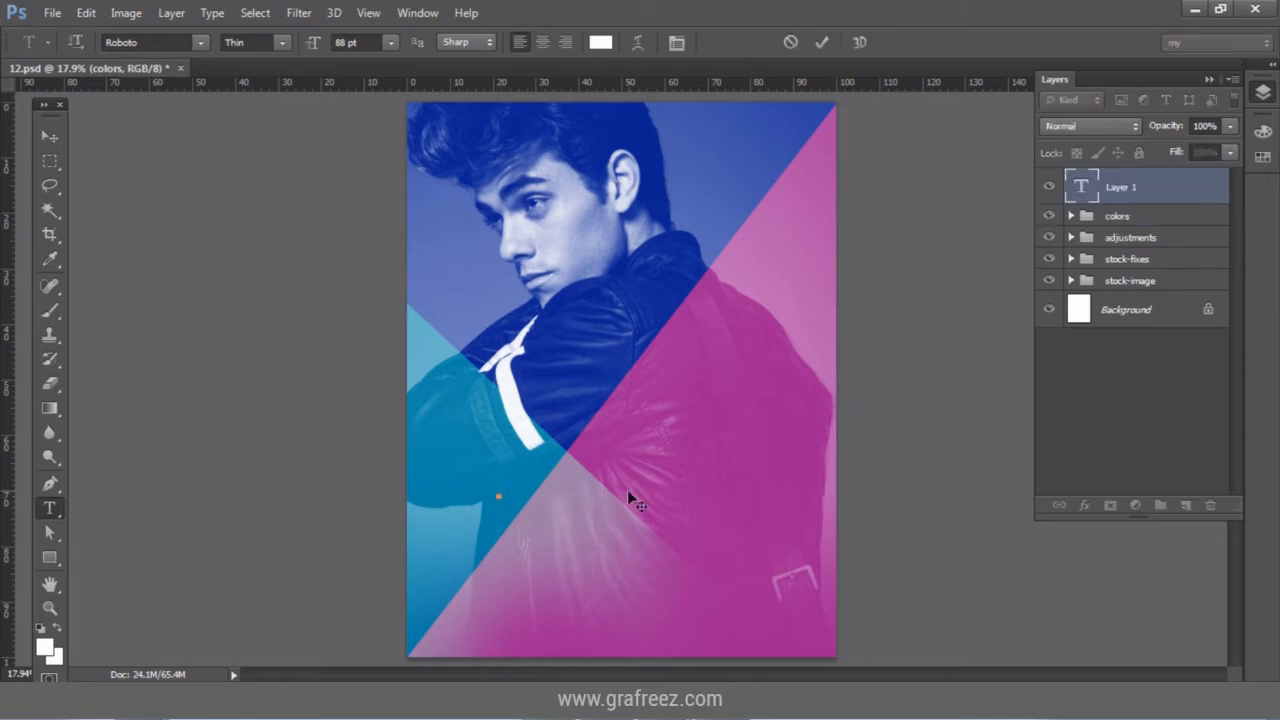
text(FA)
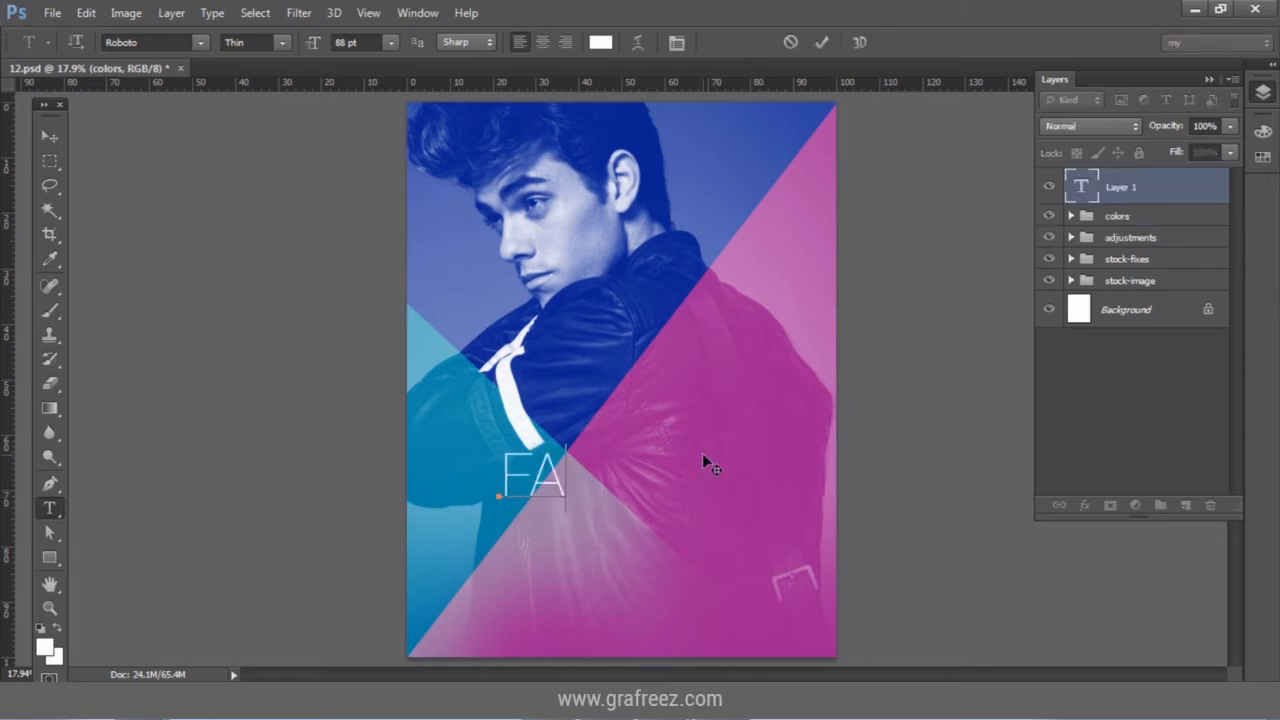
text(SHION)
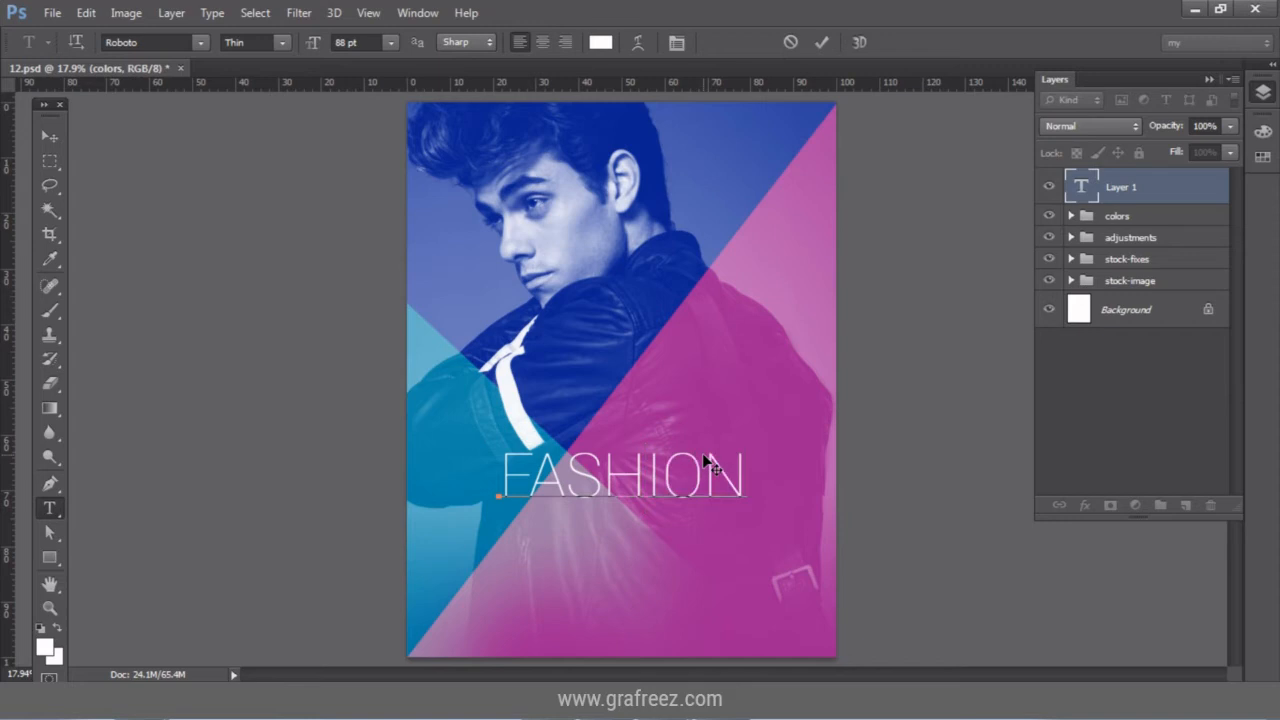
click(49, 135)
drag(645, 488, 695, 515)
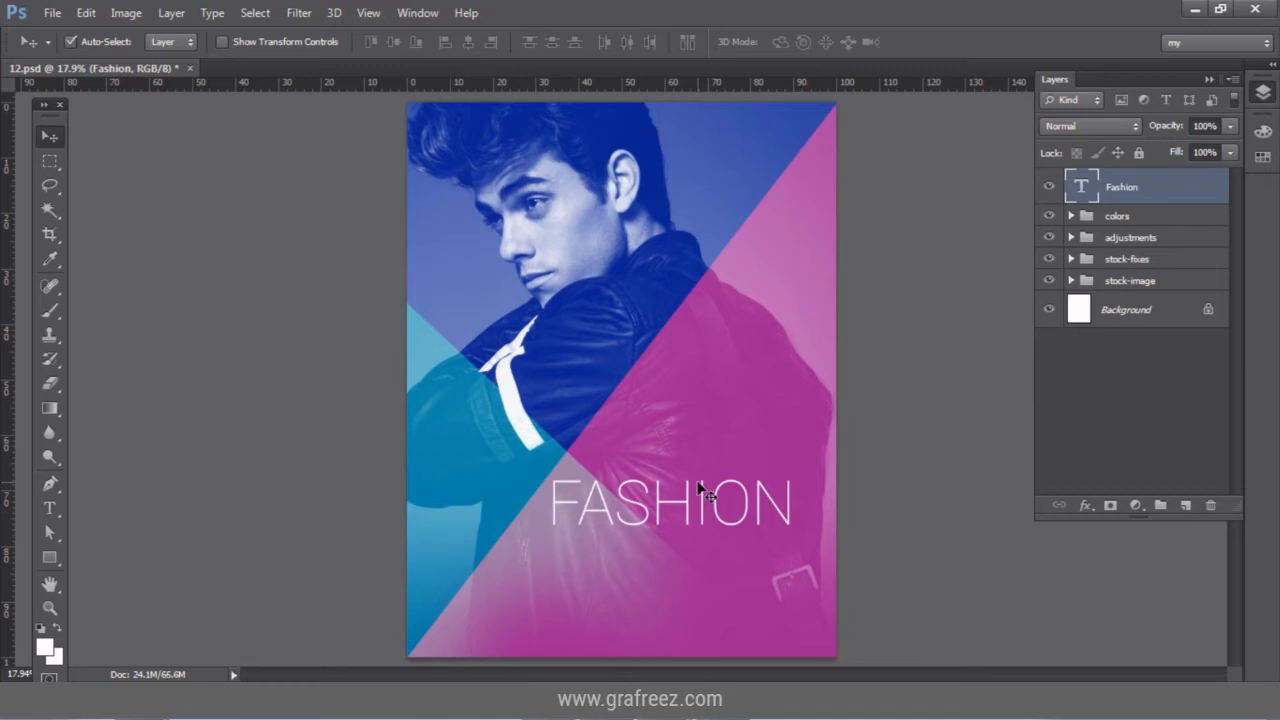
click(49, 508)
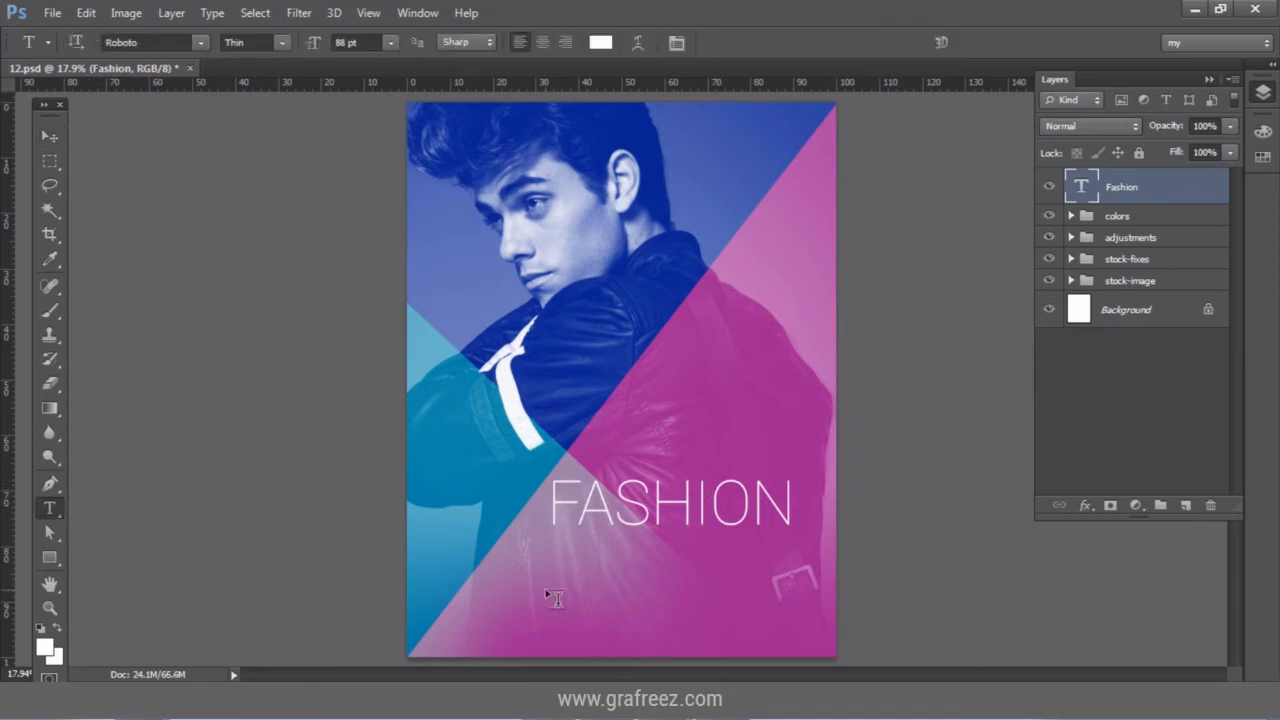
Type WEEK below FASHION in Roboto Regular and shift it right to line up.
click(571, 588)
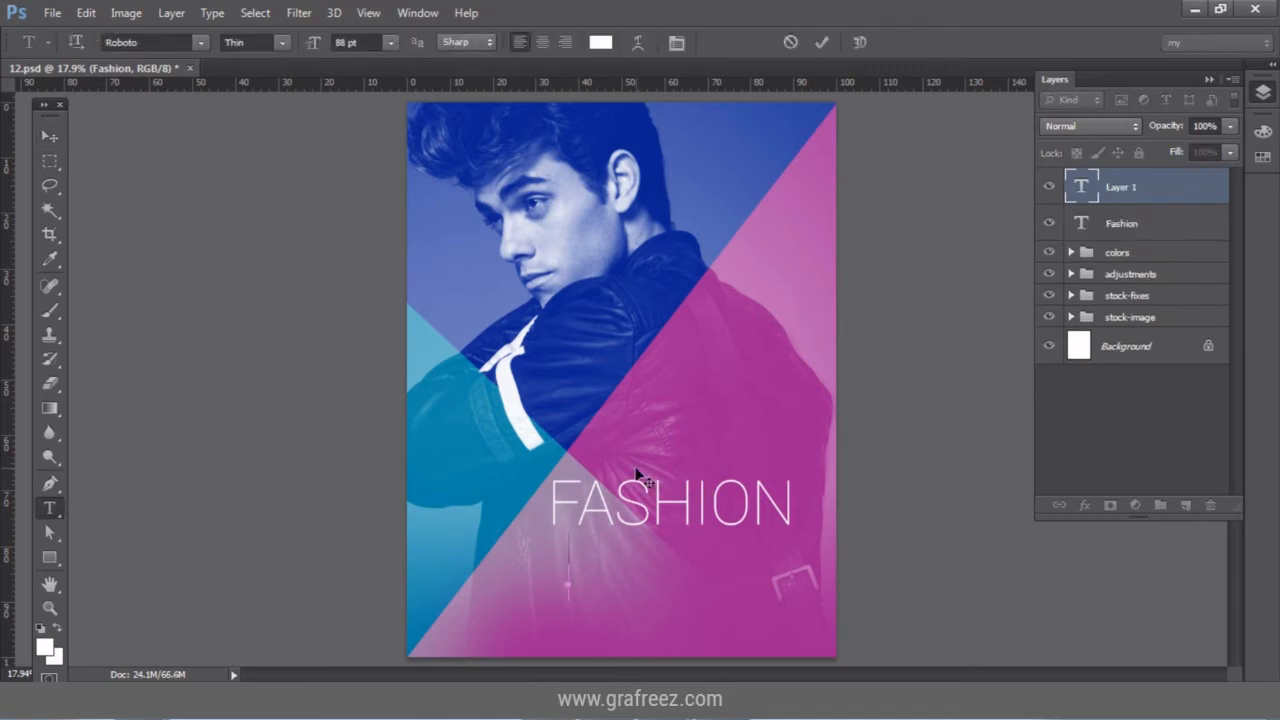
text(WEEK)
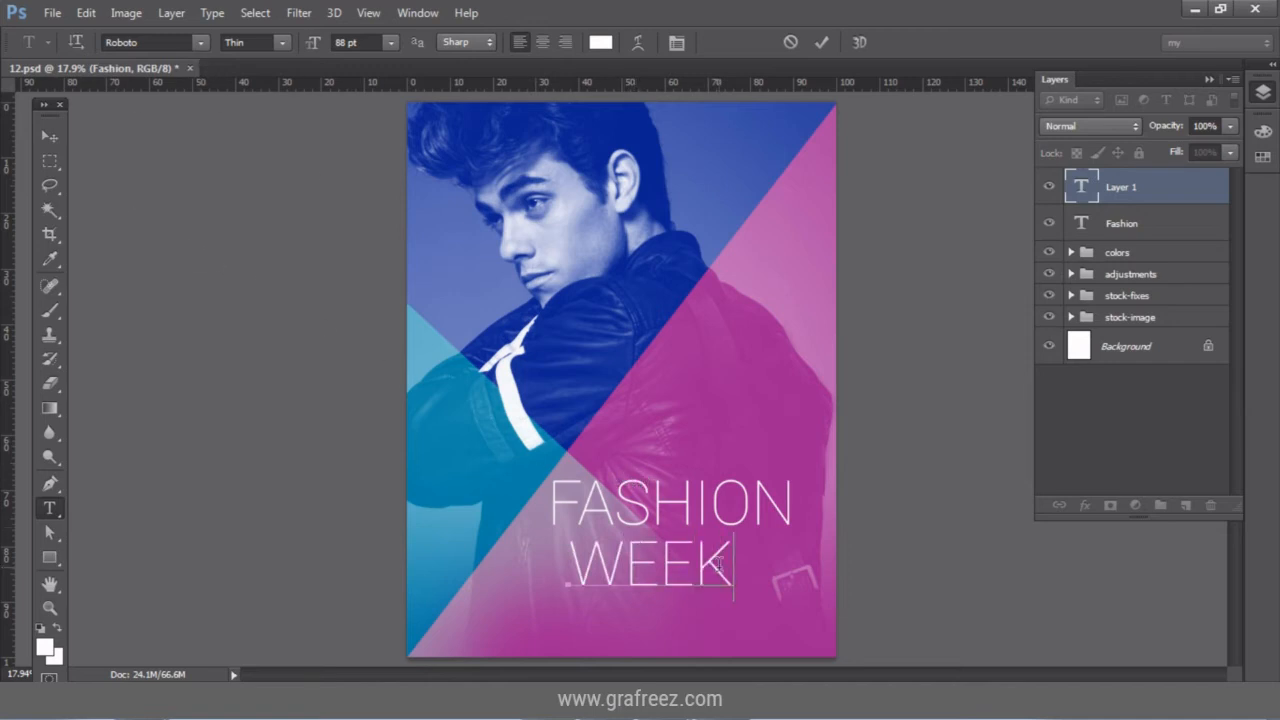
drag(735, 566, 570, 566)
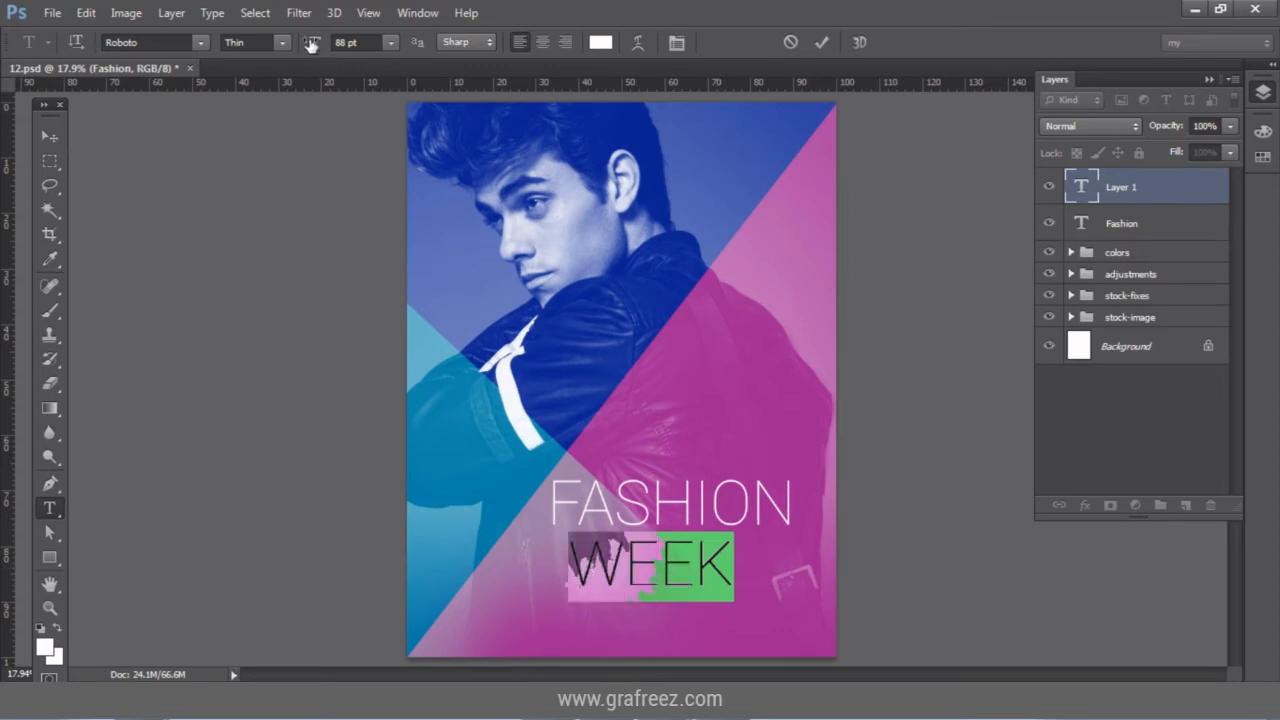
click(282, 43)
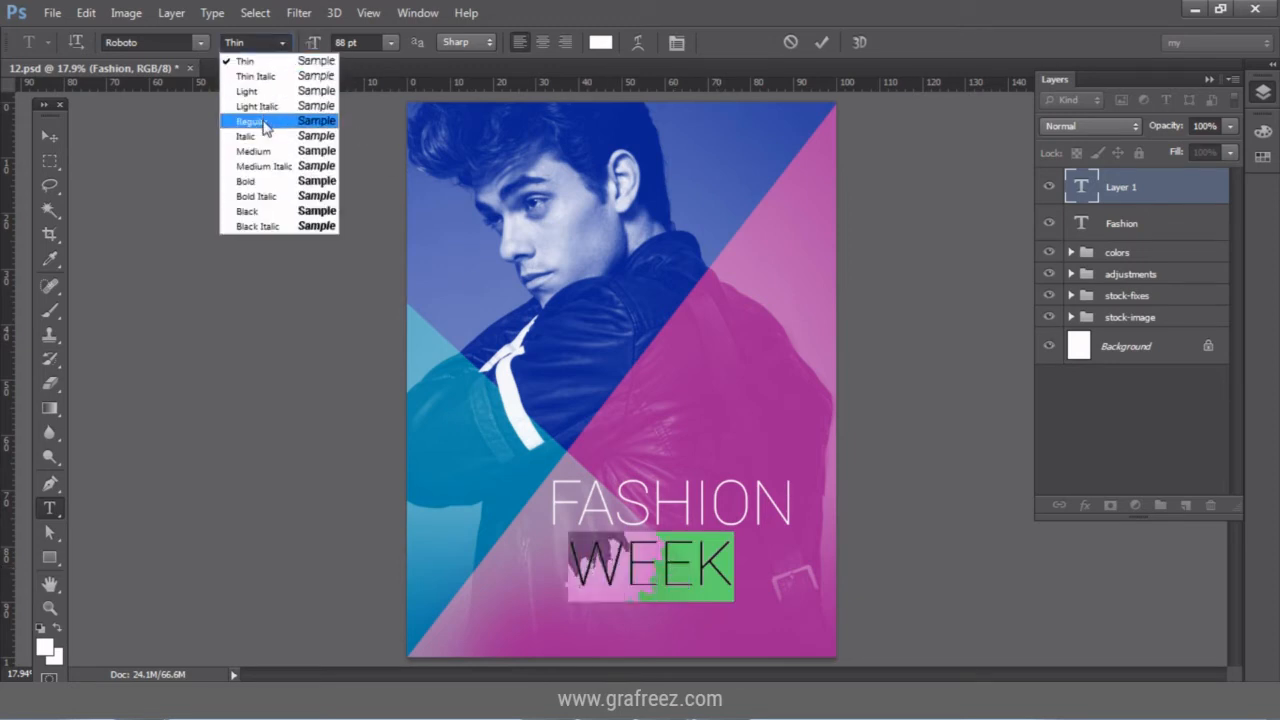
click(262, 112)
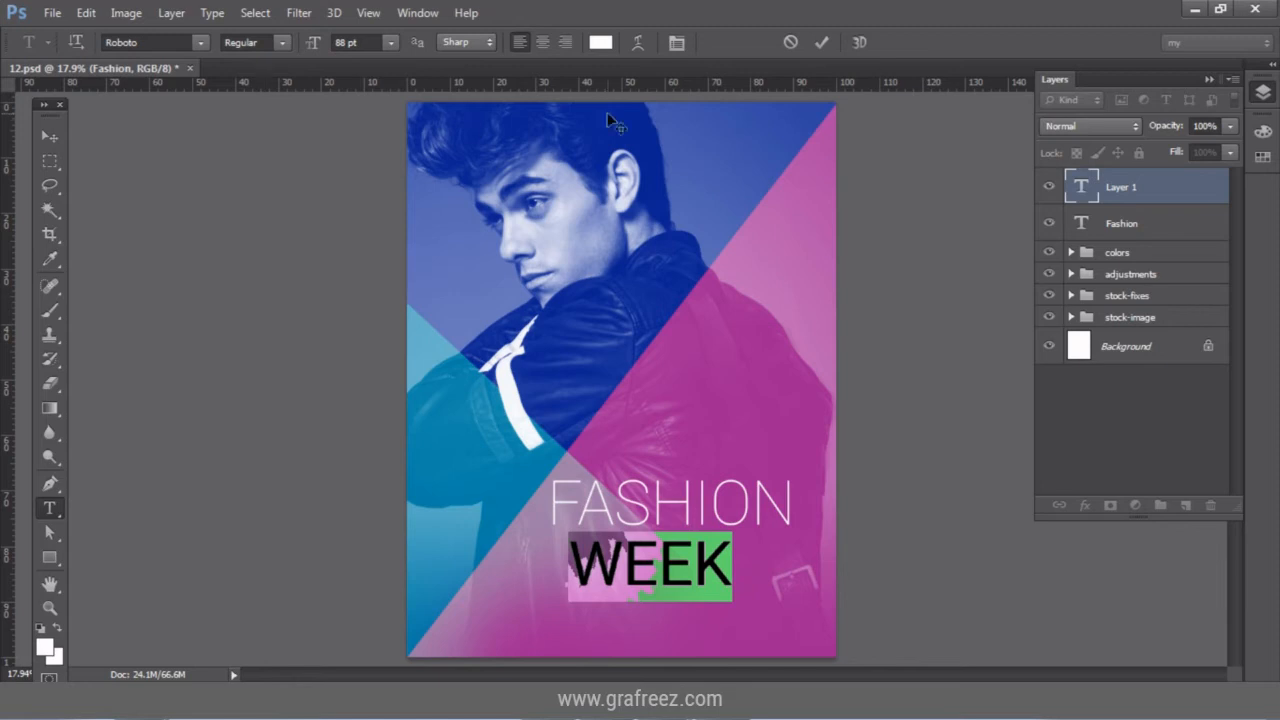
click(822, 43)
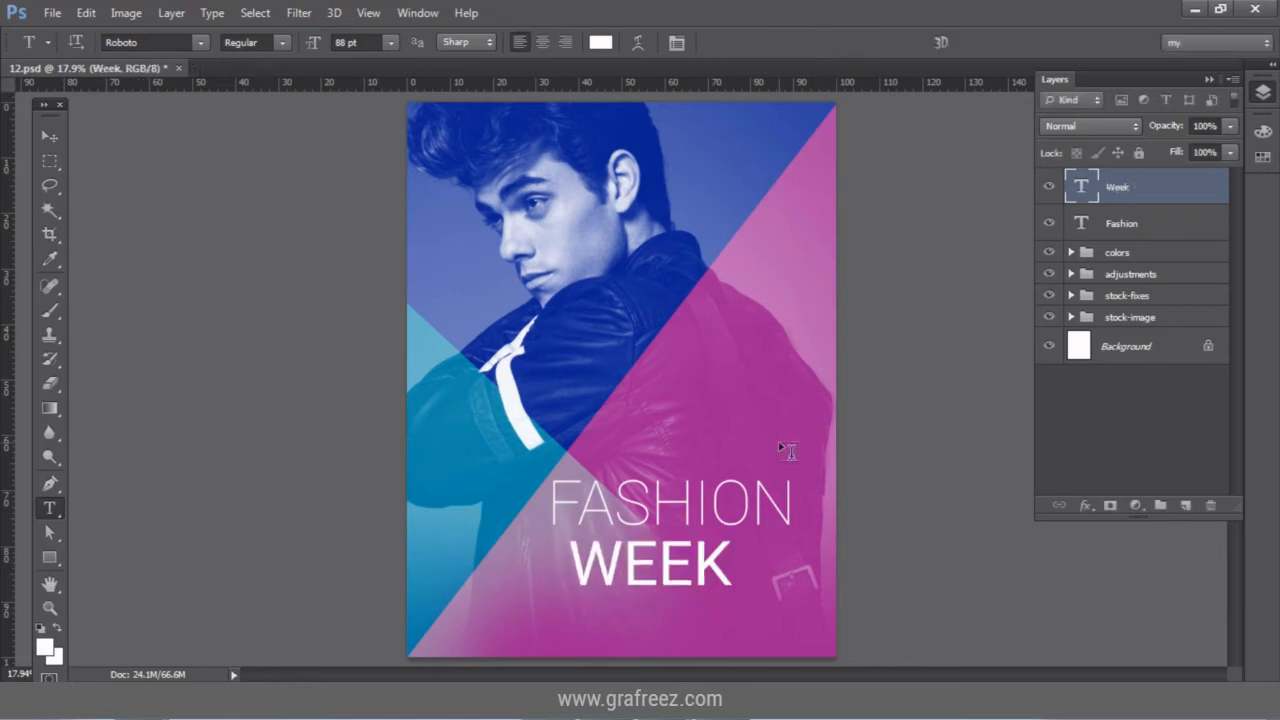
click(49, 135)
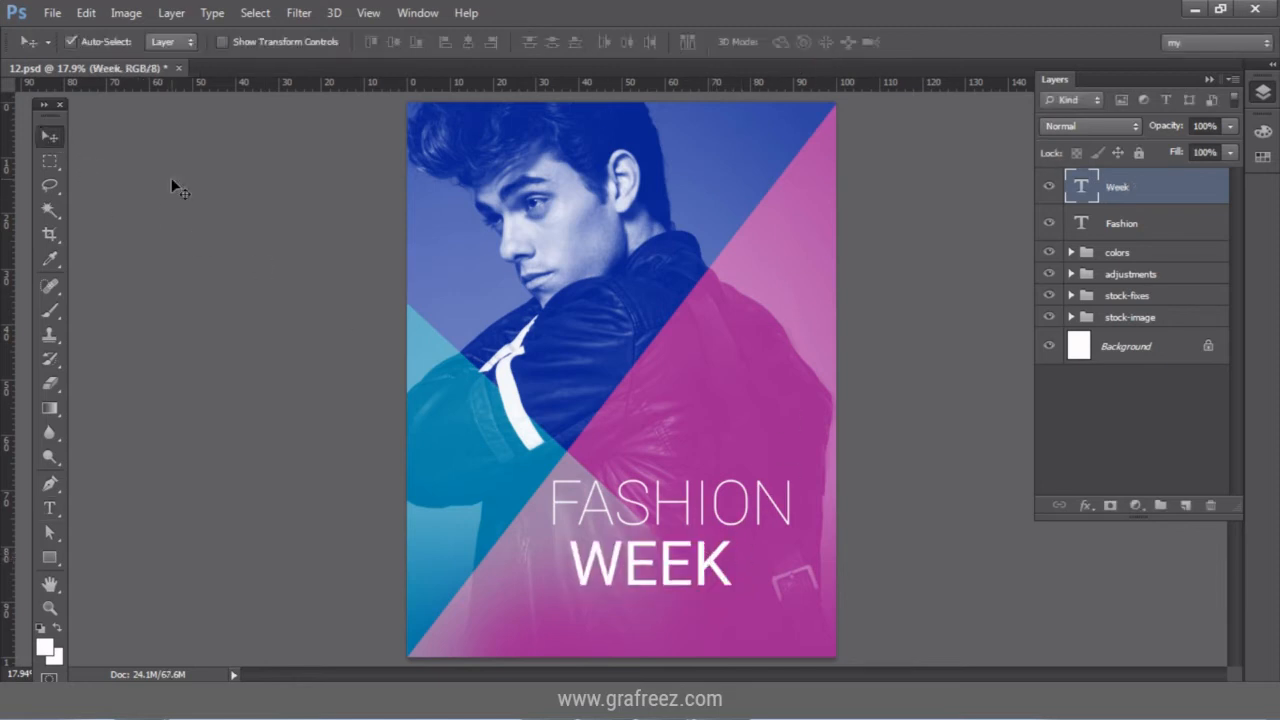
drag(672, 562, 734, 567)
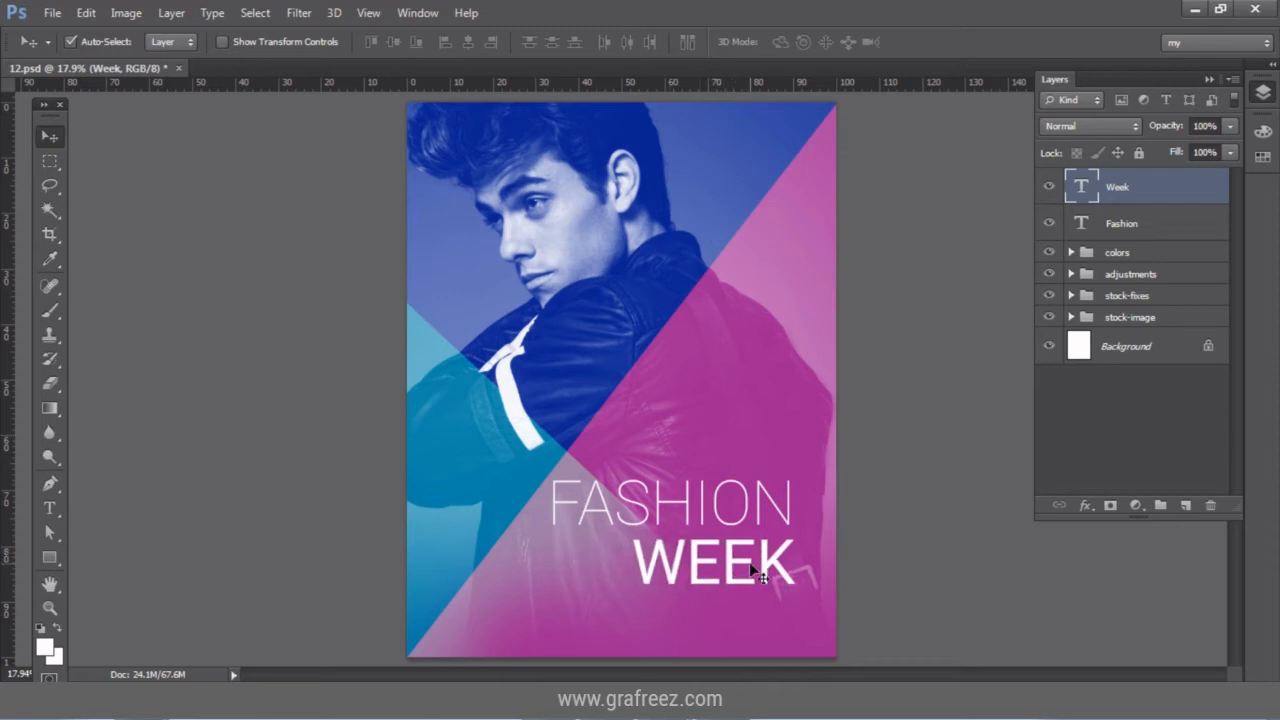
drag(752, 571, 748, 571)
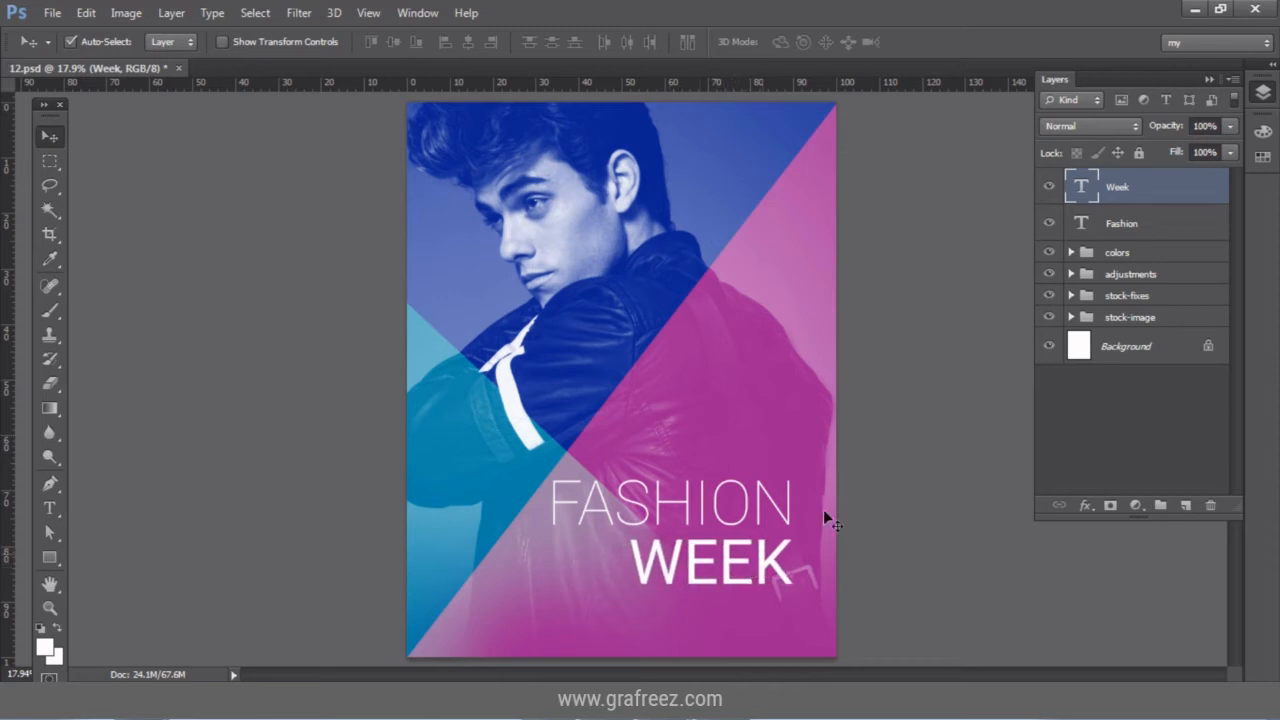
Select both text layers and align FASHION's right edge with WEEK's.
shift+click(1173, 225)
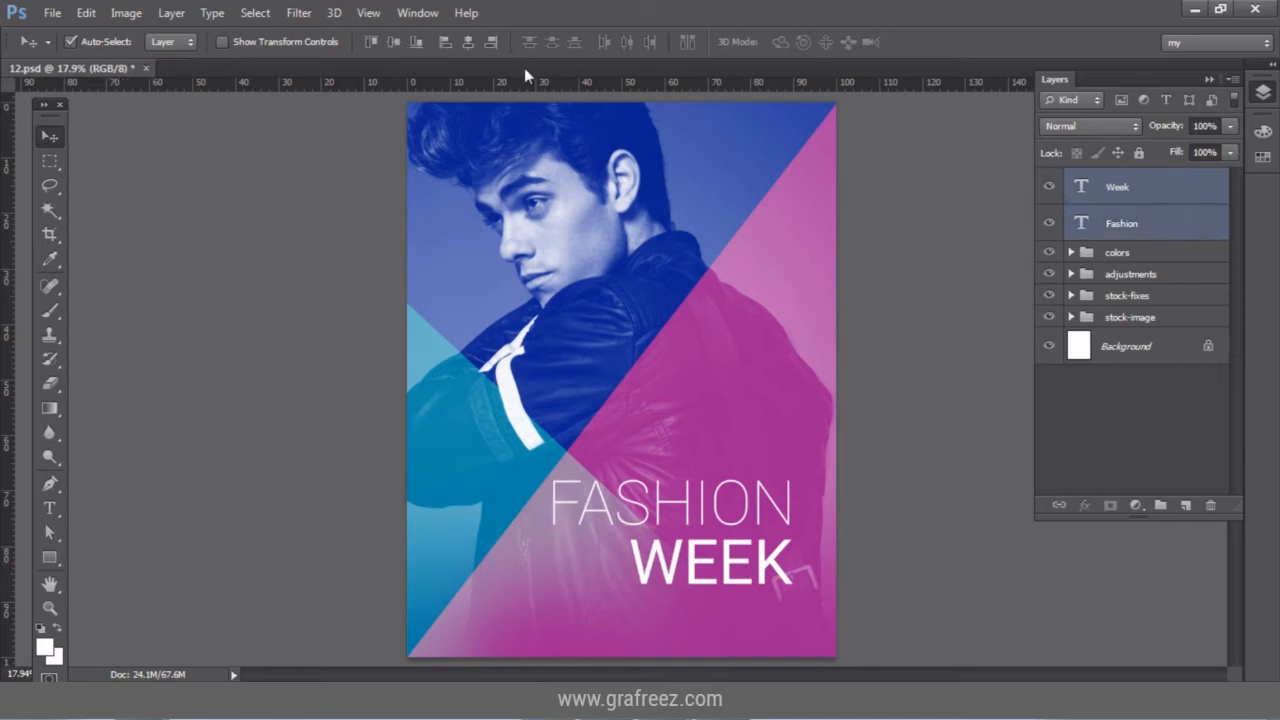
click(498, 44)
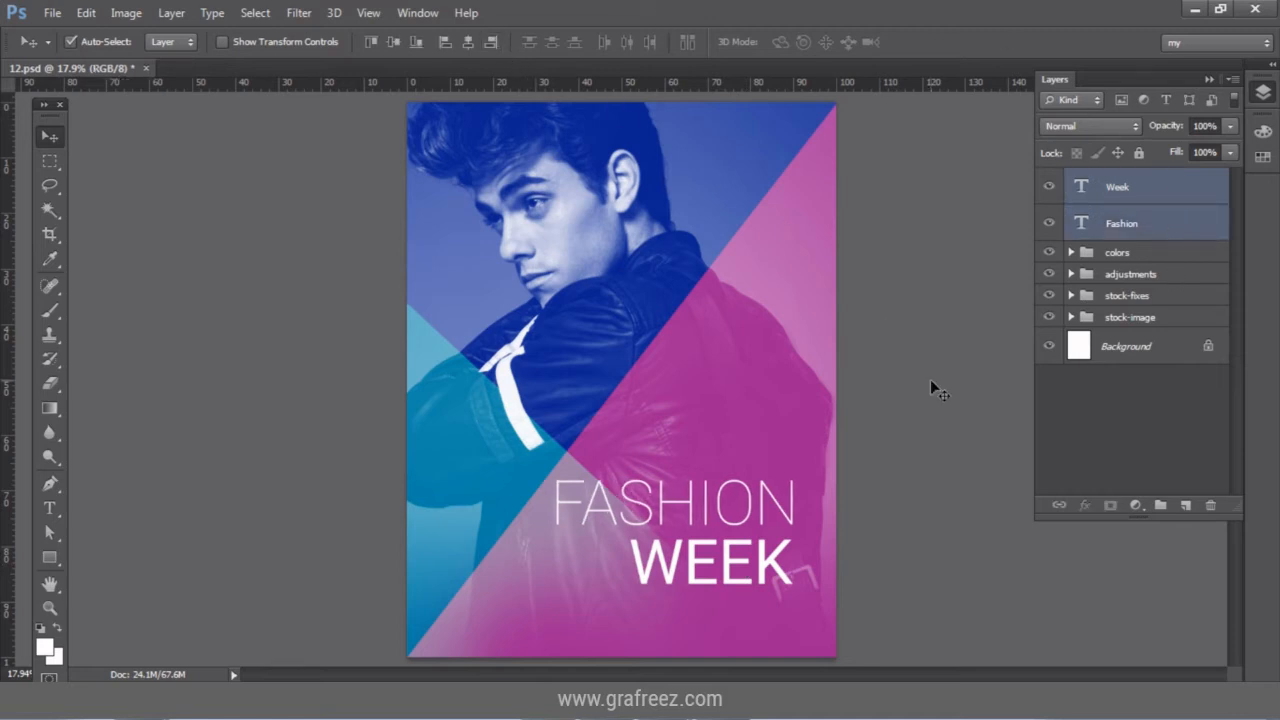
key(shift+Right)
key(shift+Right)
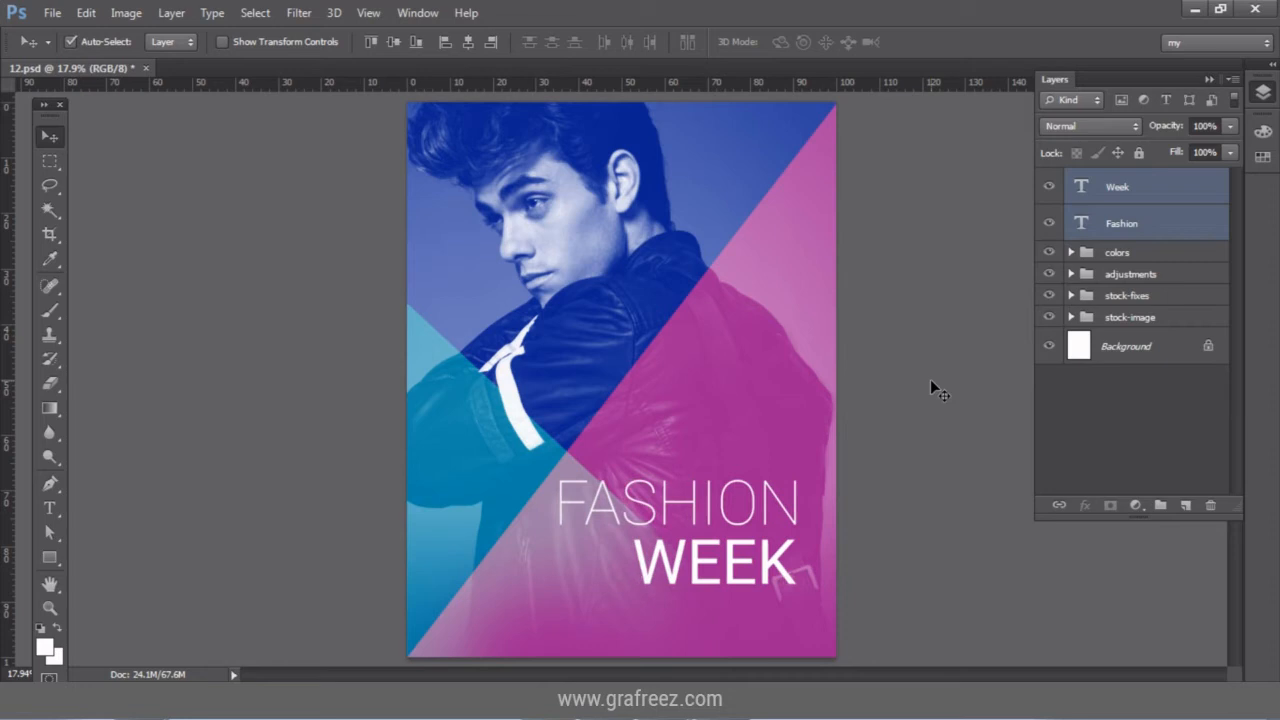
Zoom in on the title and nudge FASHION WEEK slightly into place.
key(z)
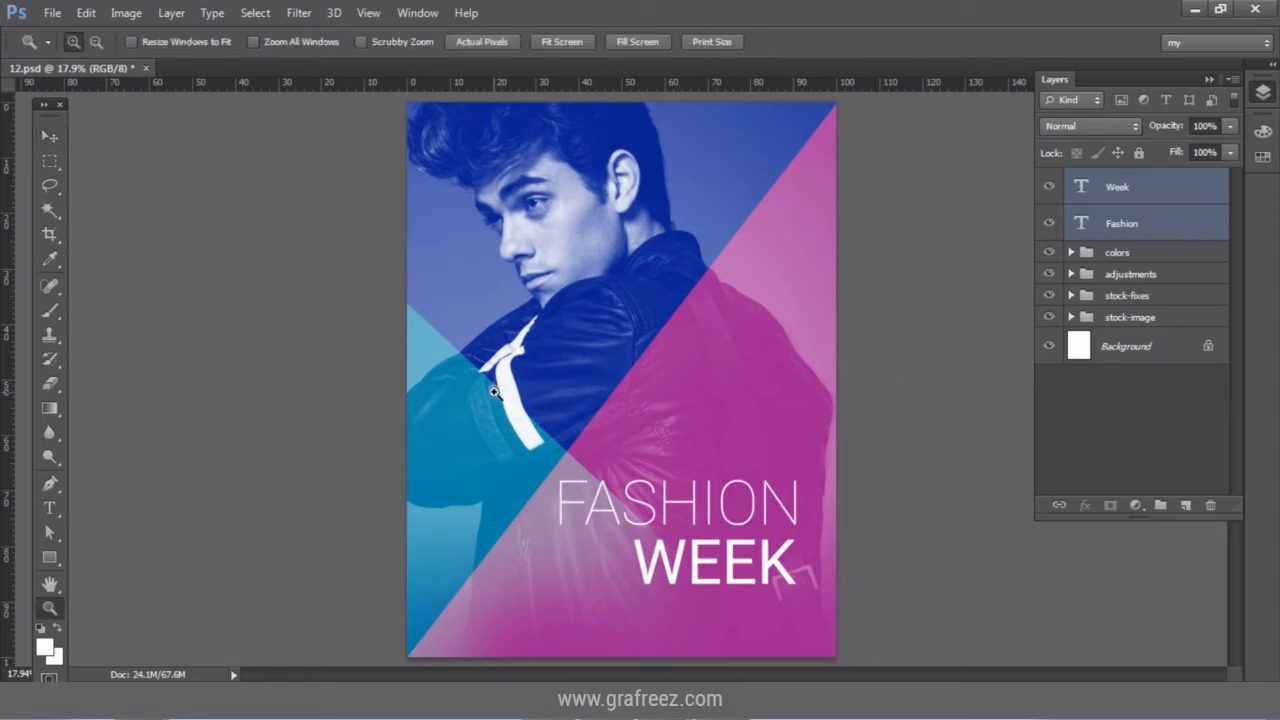
drag(495, 392, 856, 678)
drag(837, 543, 837, 486)
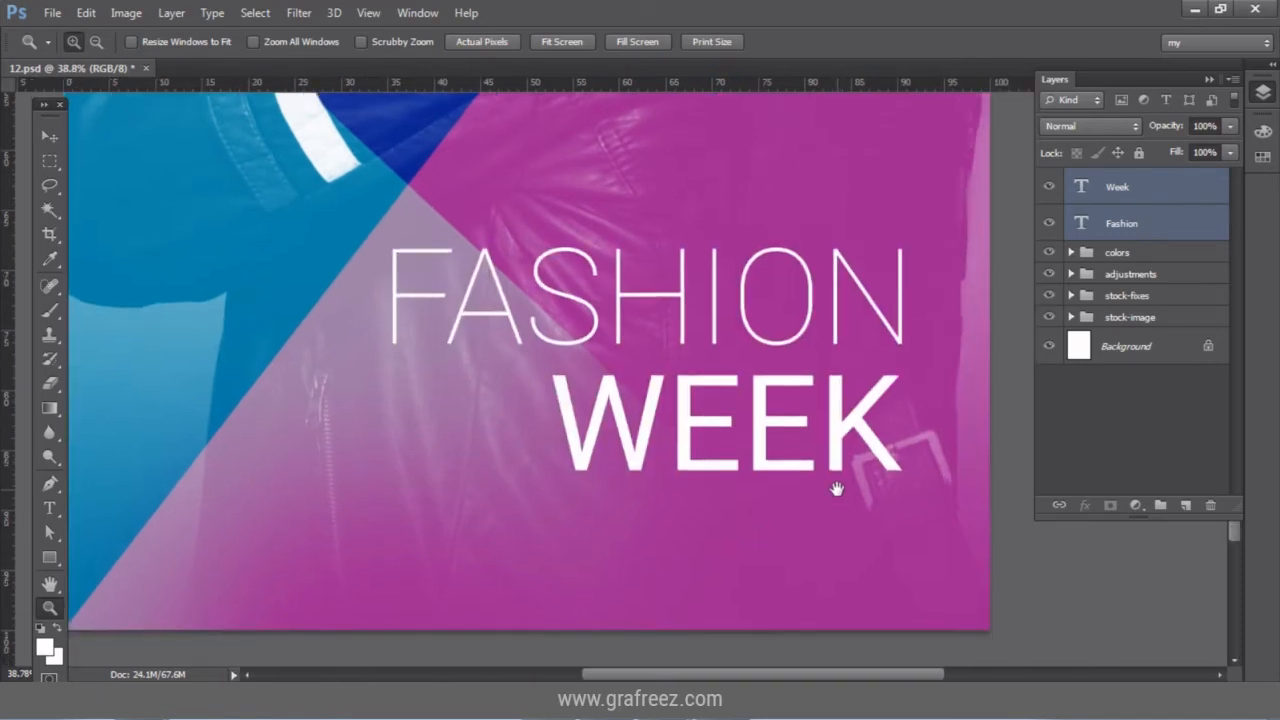
key(v)
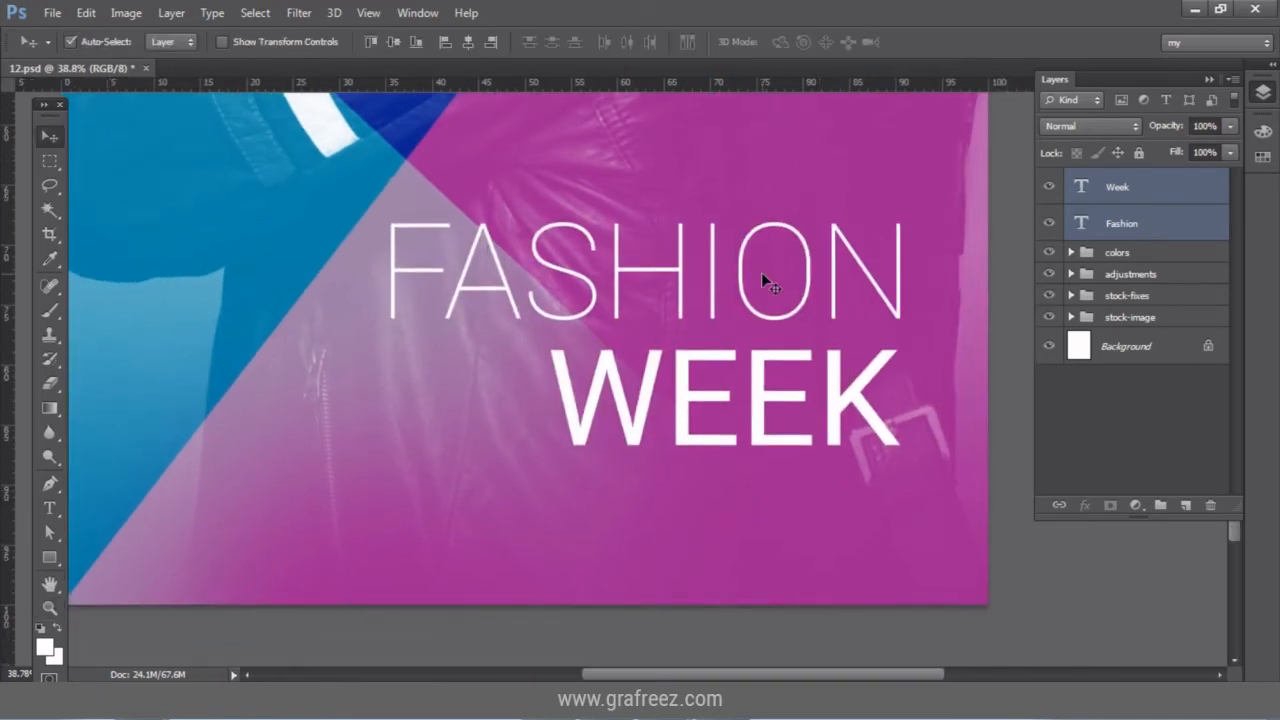
key(shift+Down)
key(shift+Down)
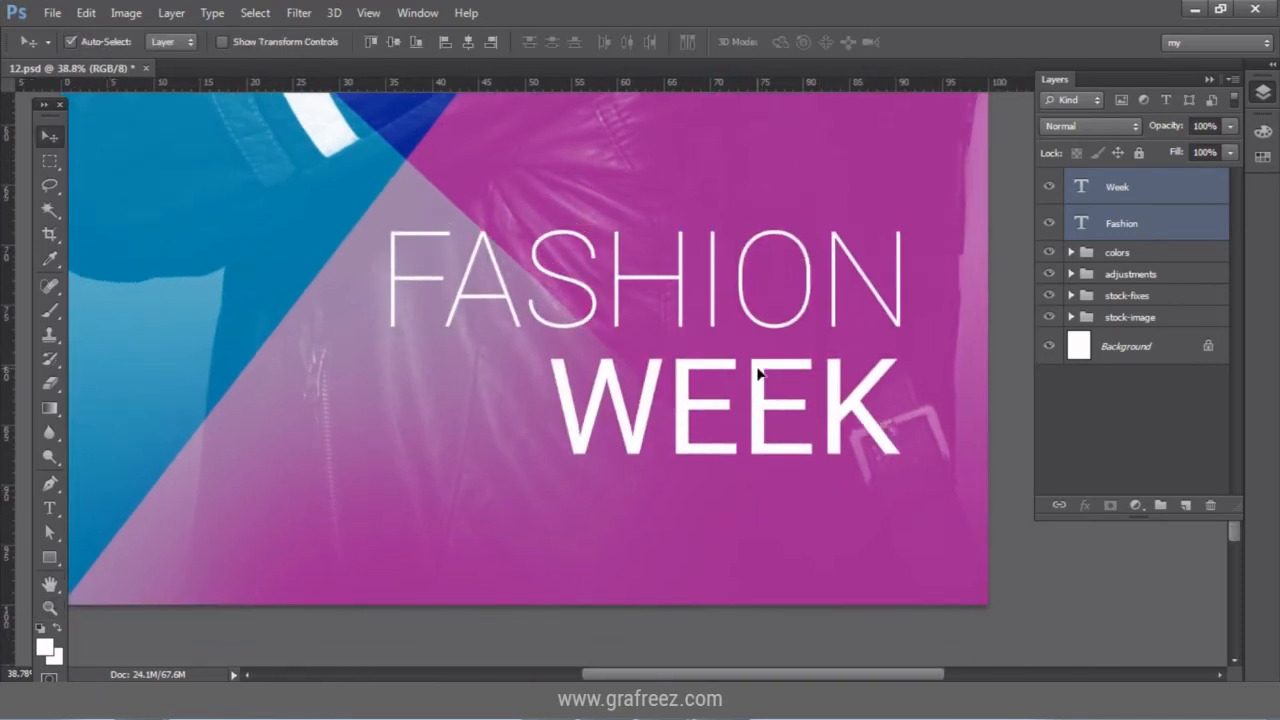
drag(757, 373, 761, 360)
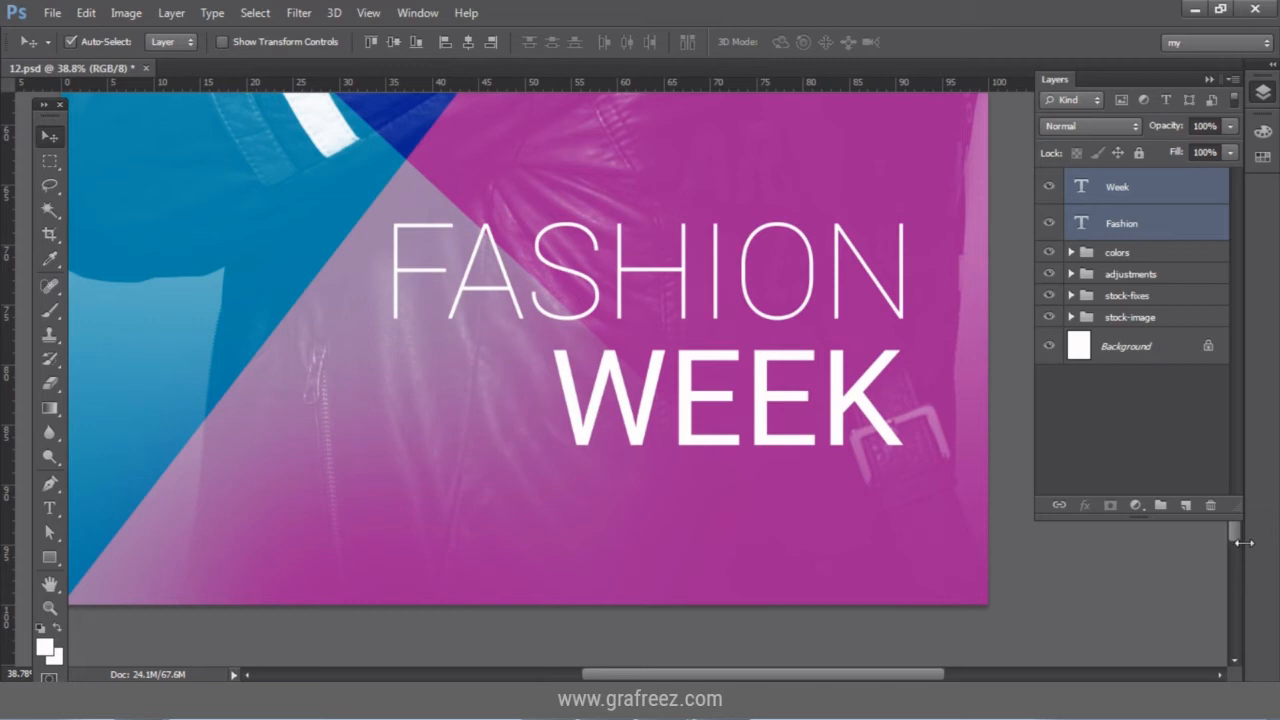
scroll(1235, 520, up, 2)
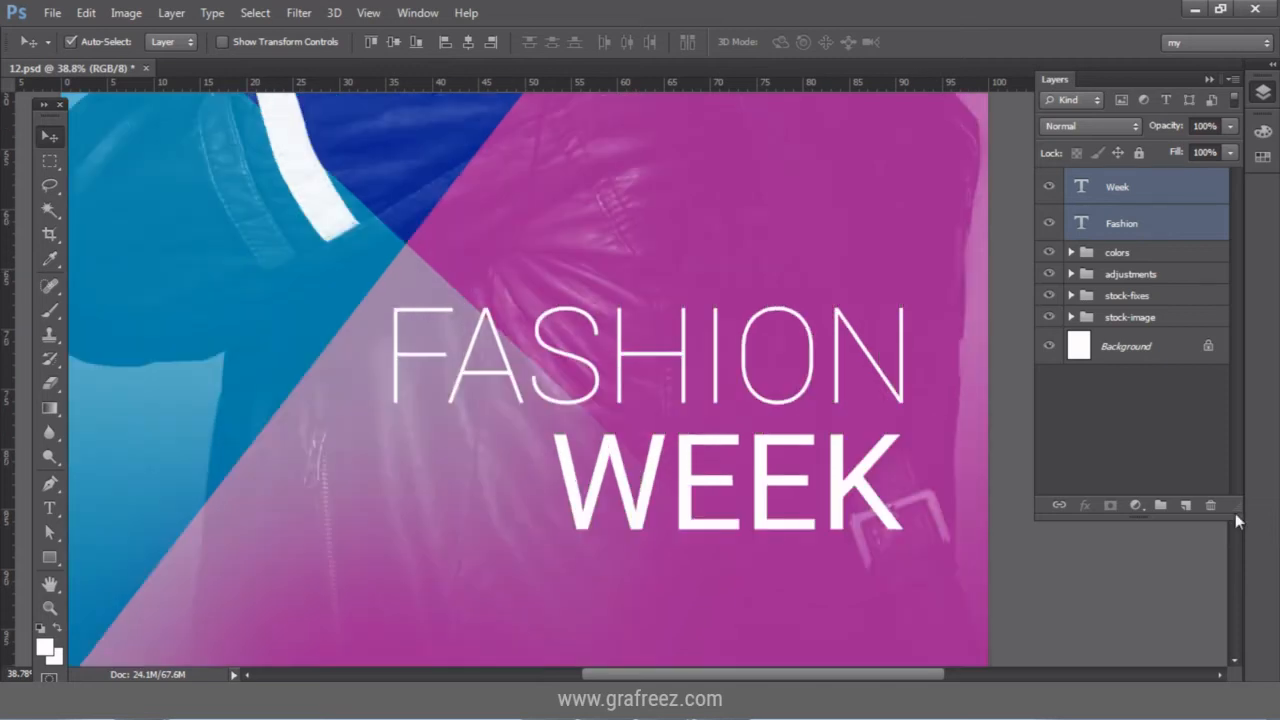
Type 20:20 above FASHION and set its size to 66 pt.
click(52, 508)
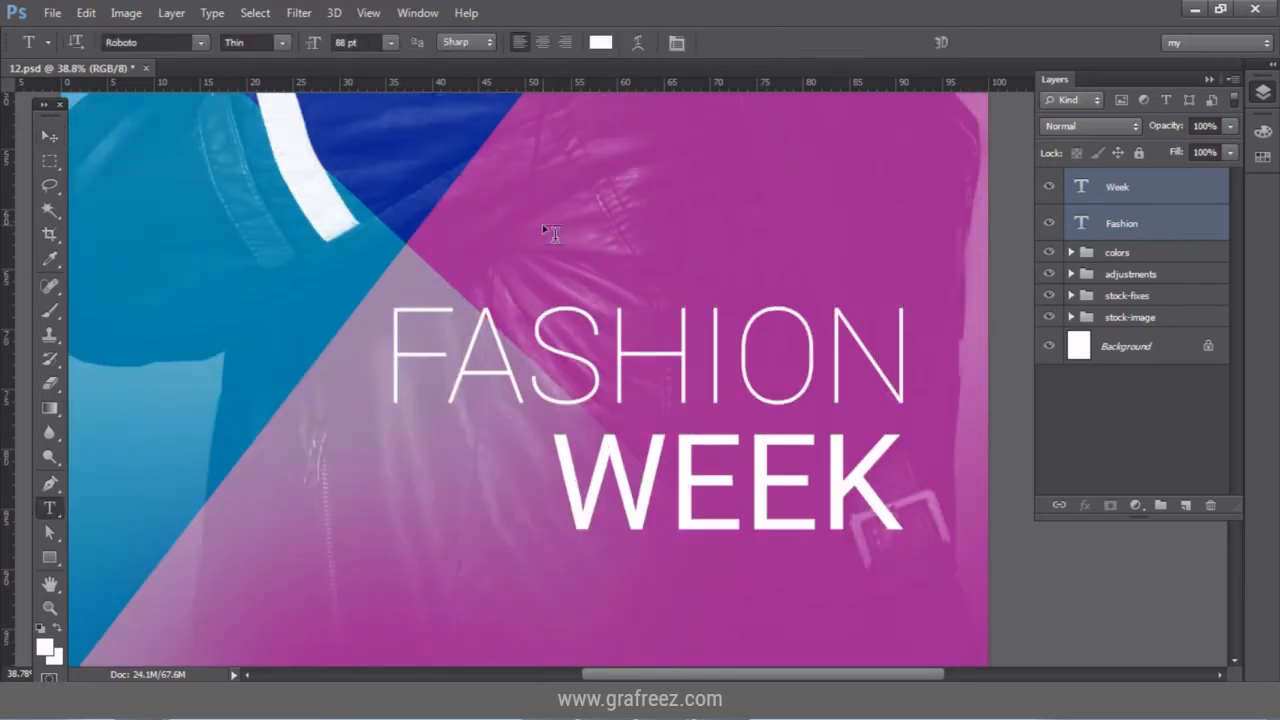
click(543, 225)
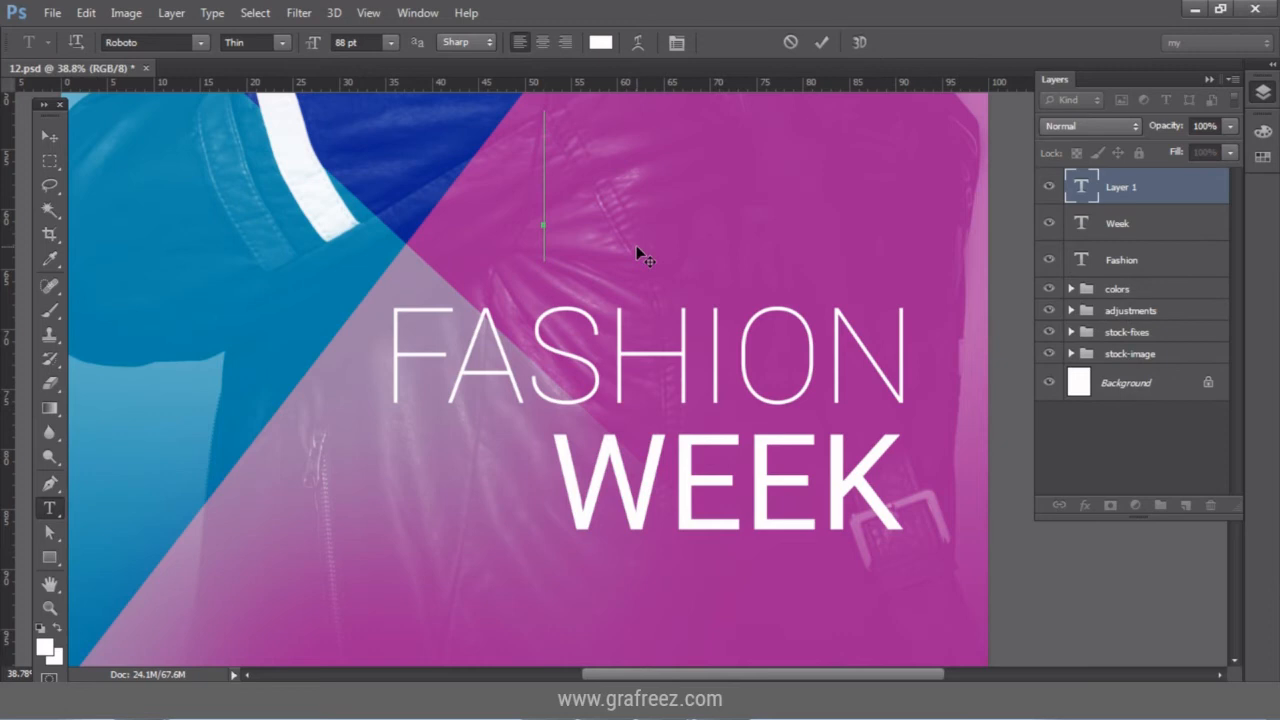
text(20:)
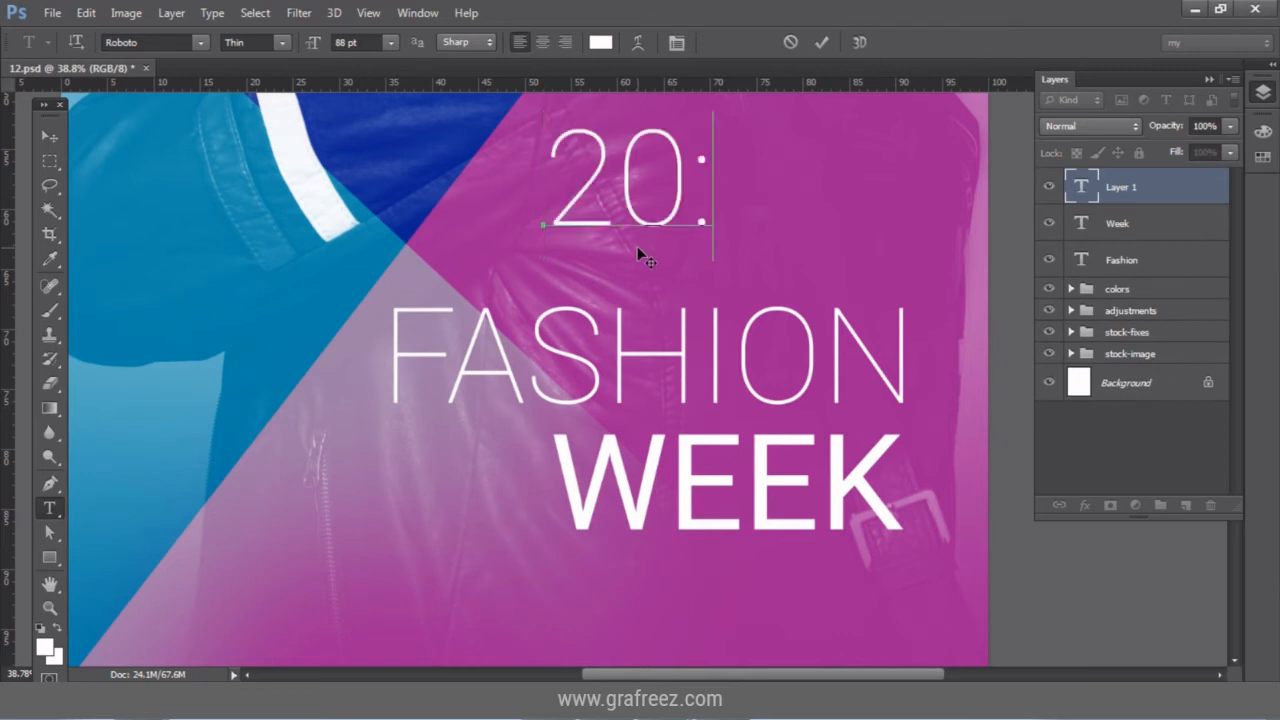
text(20)
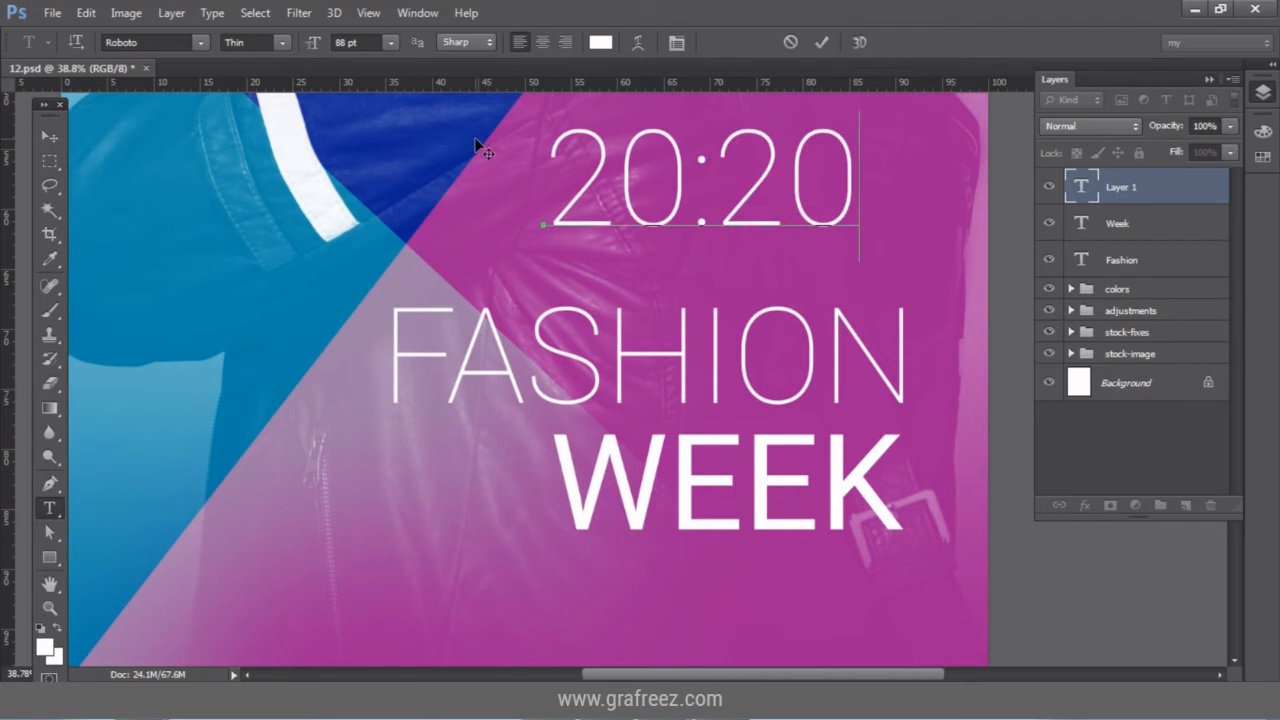
key(ctrl+a)
click(350, 42)
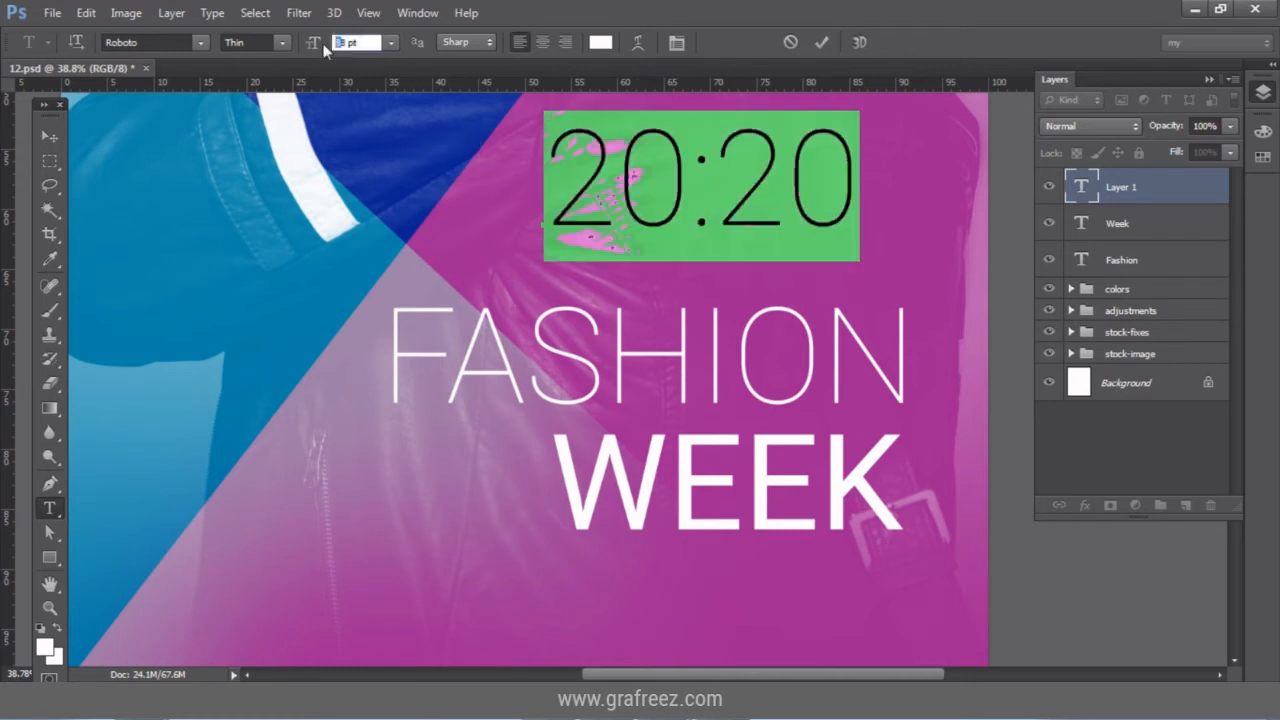
text(60)
key(Return)
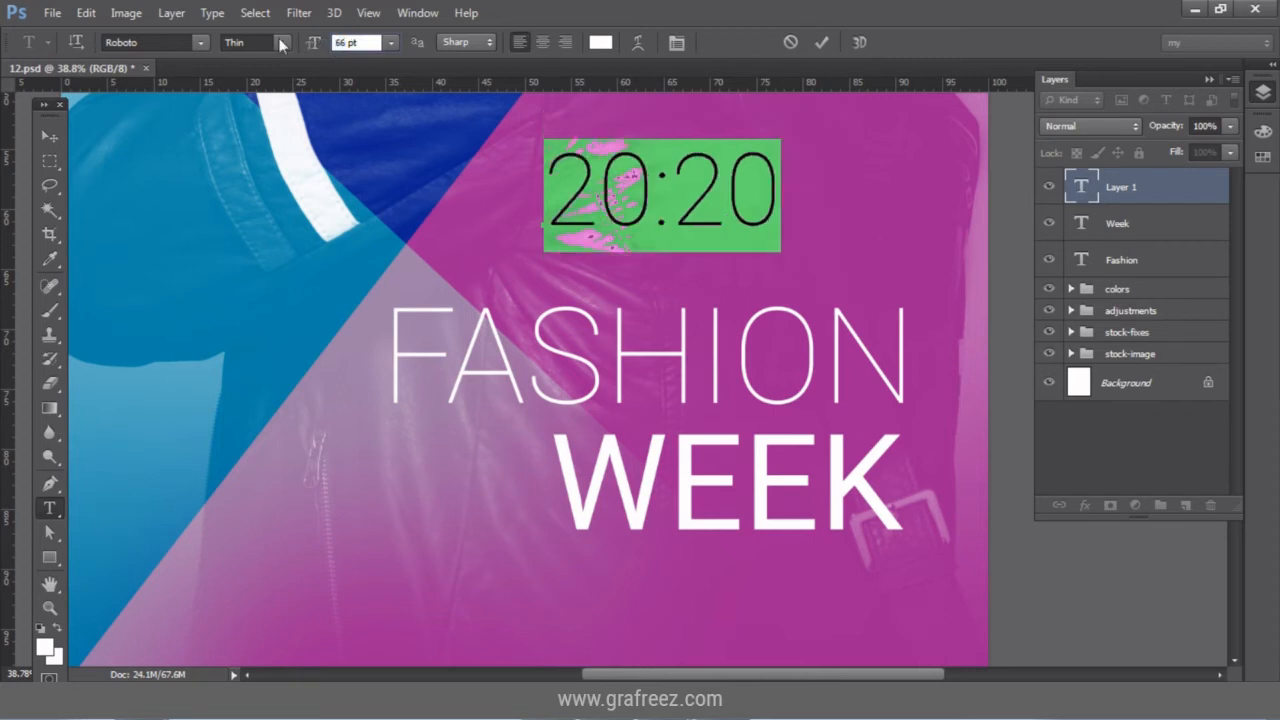
Make 20:20 Regular weight and move it right to sit above FASHION.
click(273, 47)
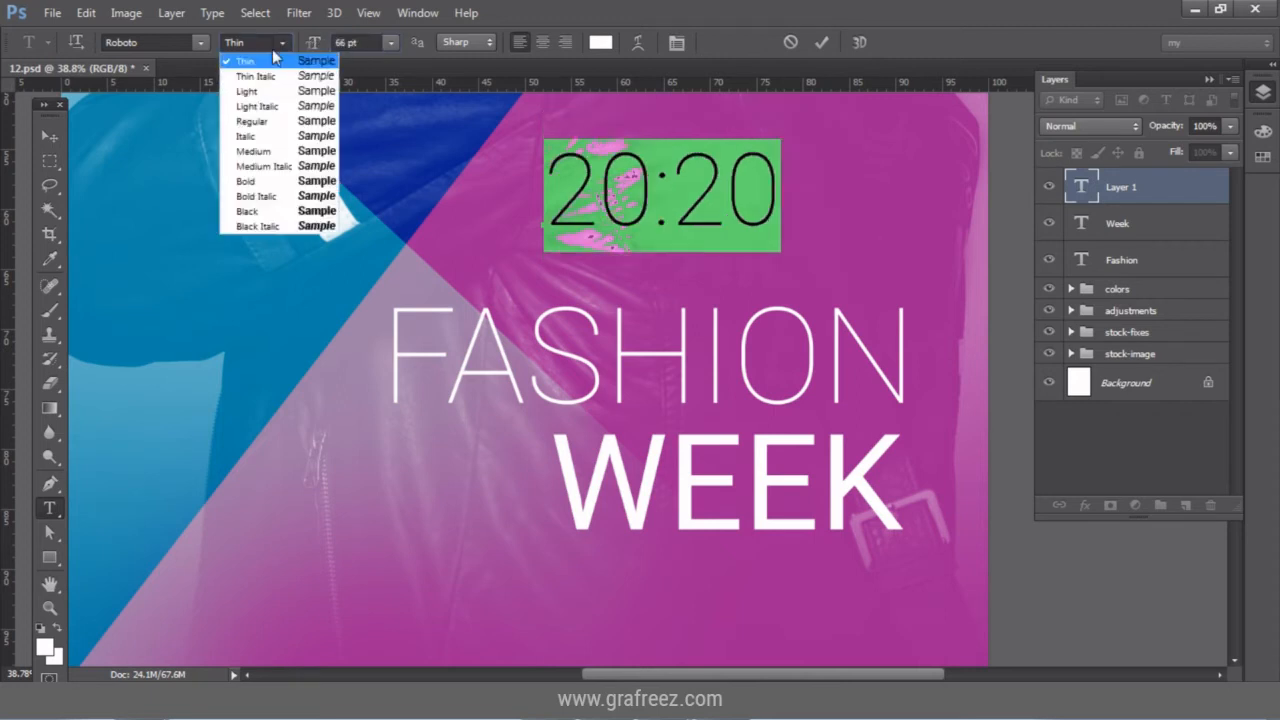
click(278, 121)
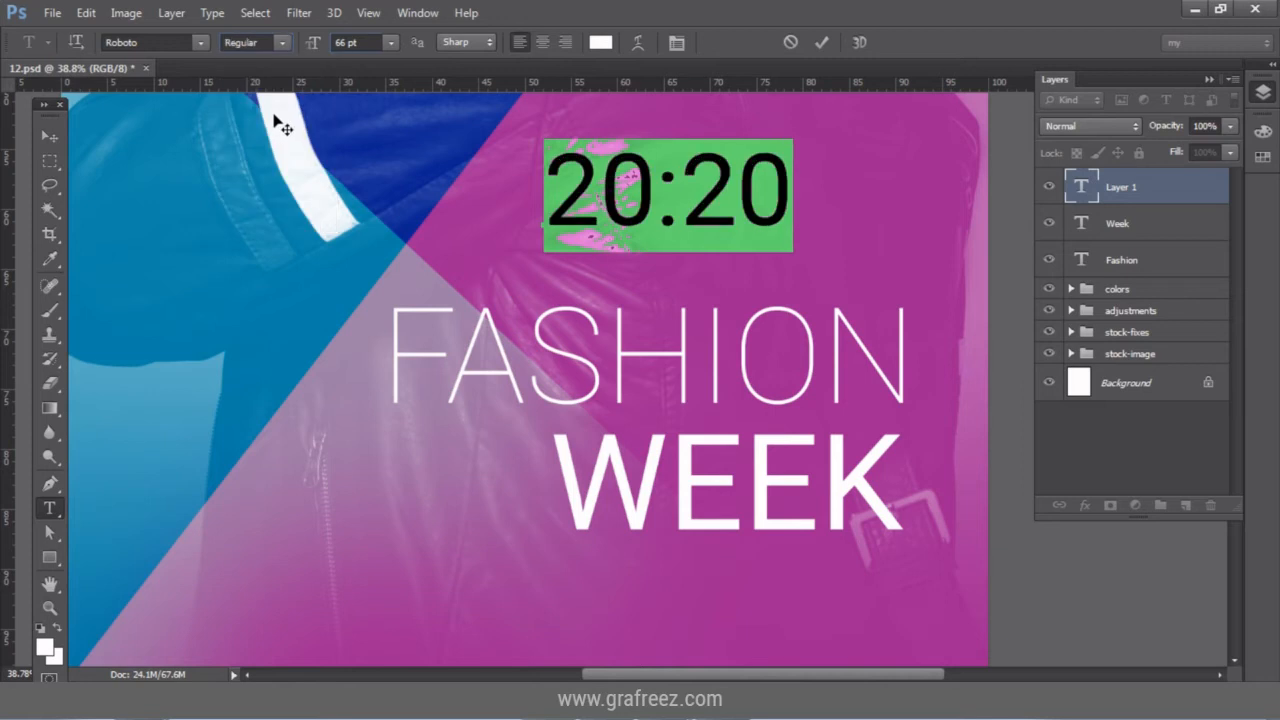
click(56, 136)
drag(648, 172, 772, 224)
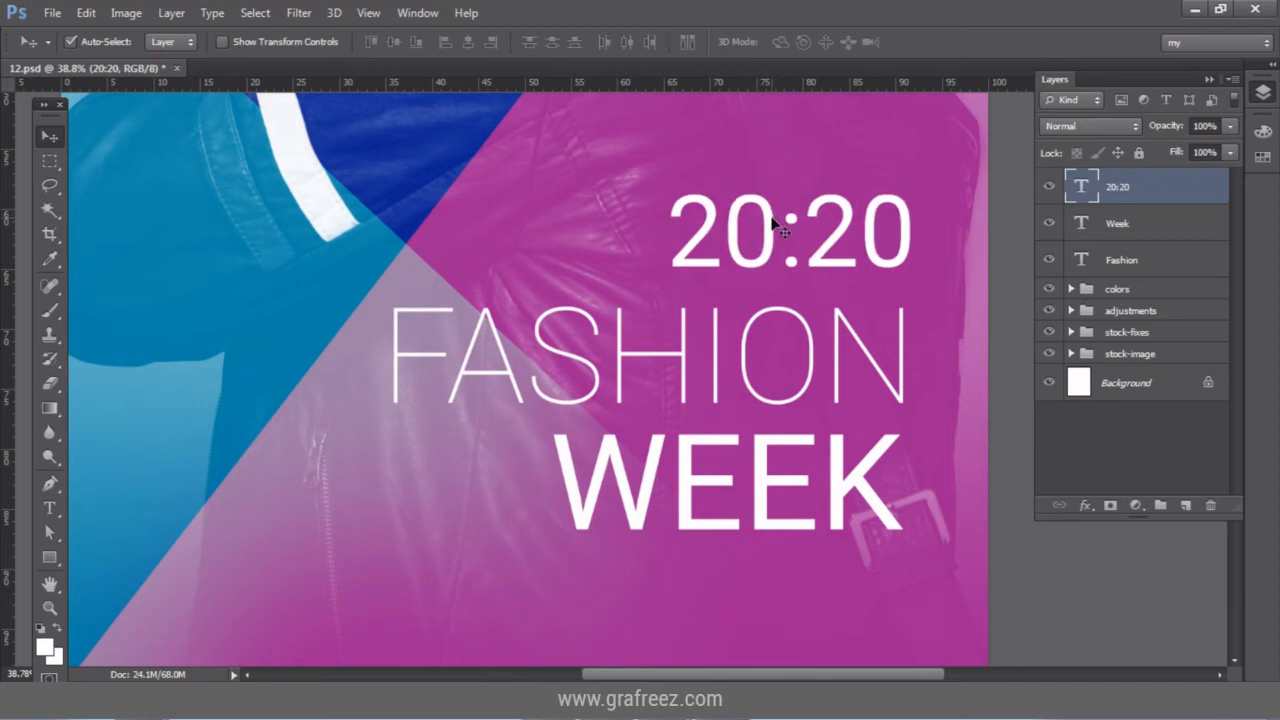
scroll(847, 248, up, 1)
scroll(847, 248, up, 2)
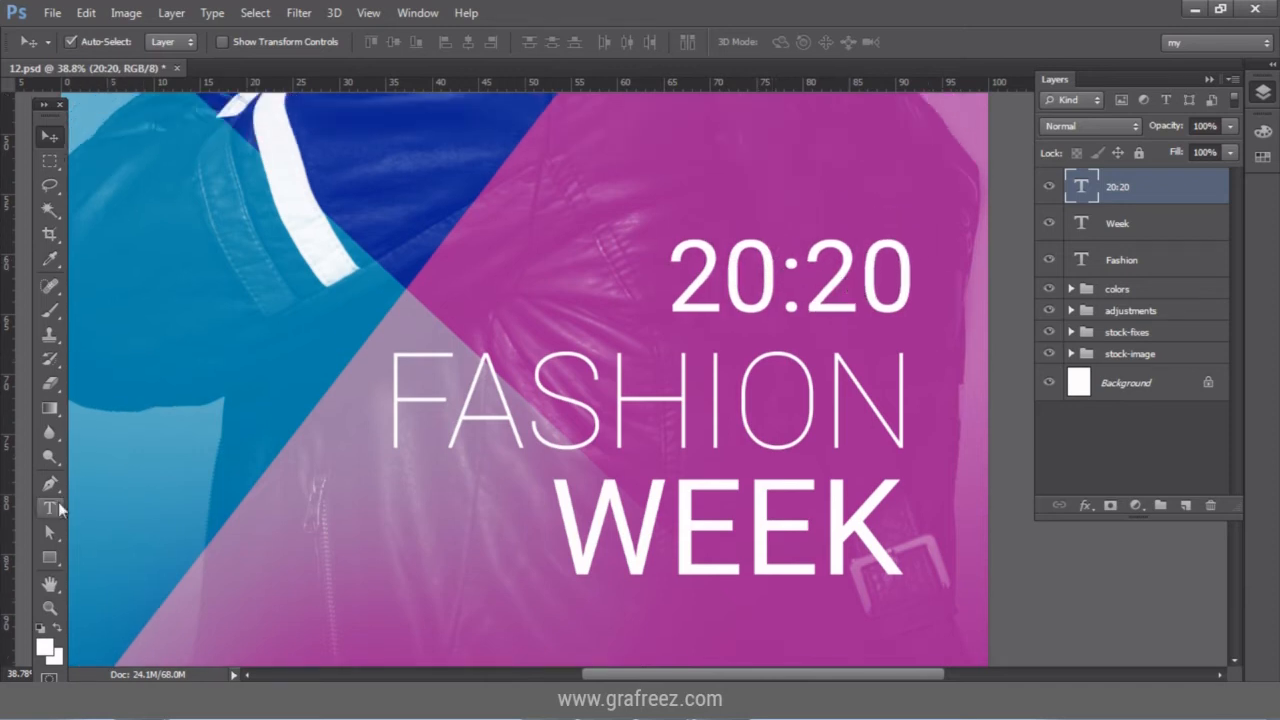
key(t)
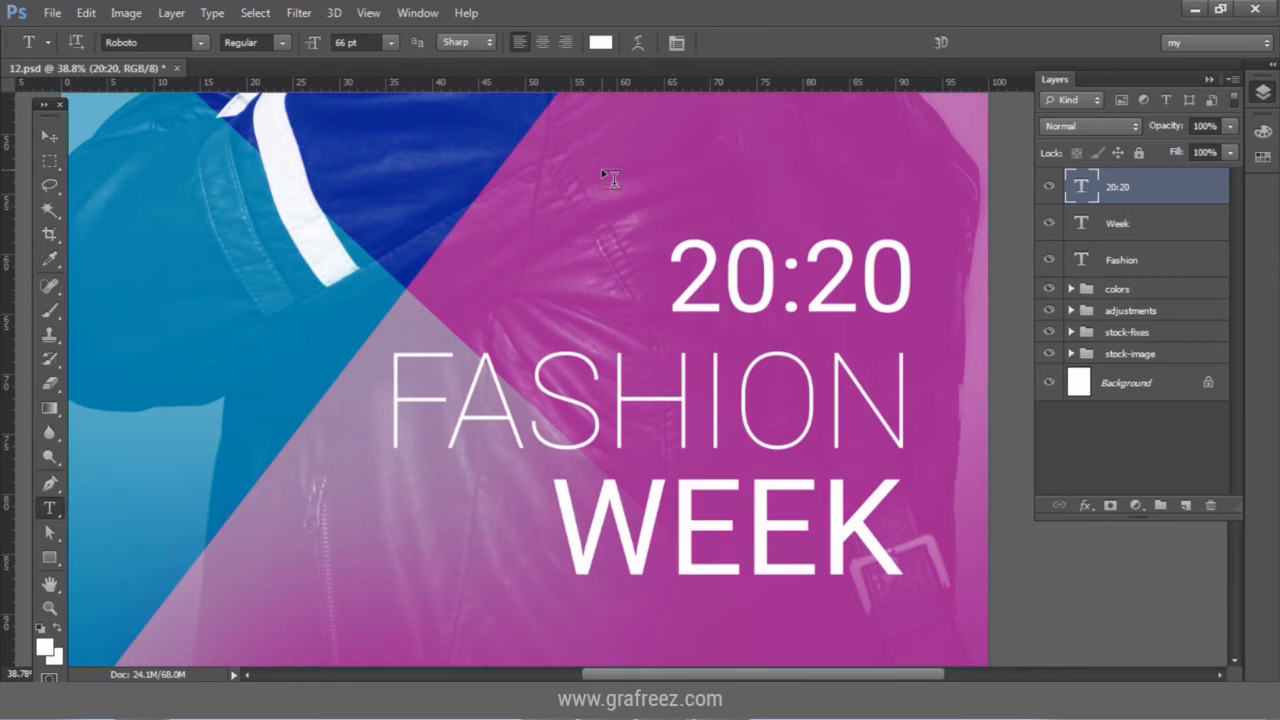
Type GRAFREEZ on a new line above 20:20 and move it onto the poster.
click(626, 191)
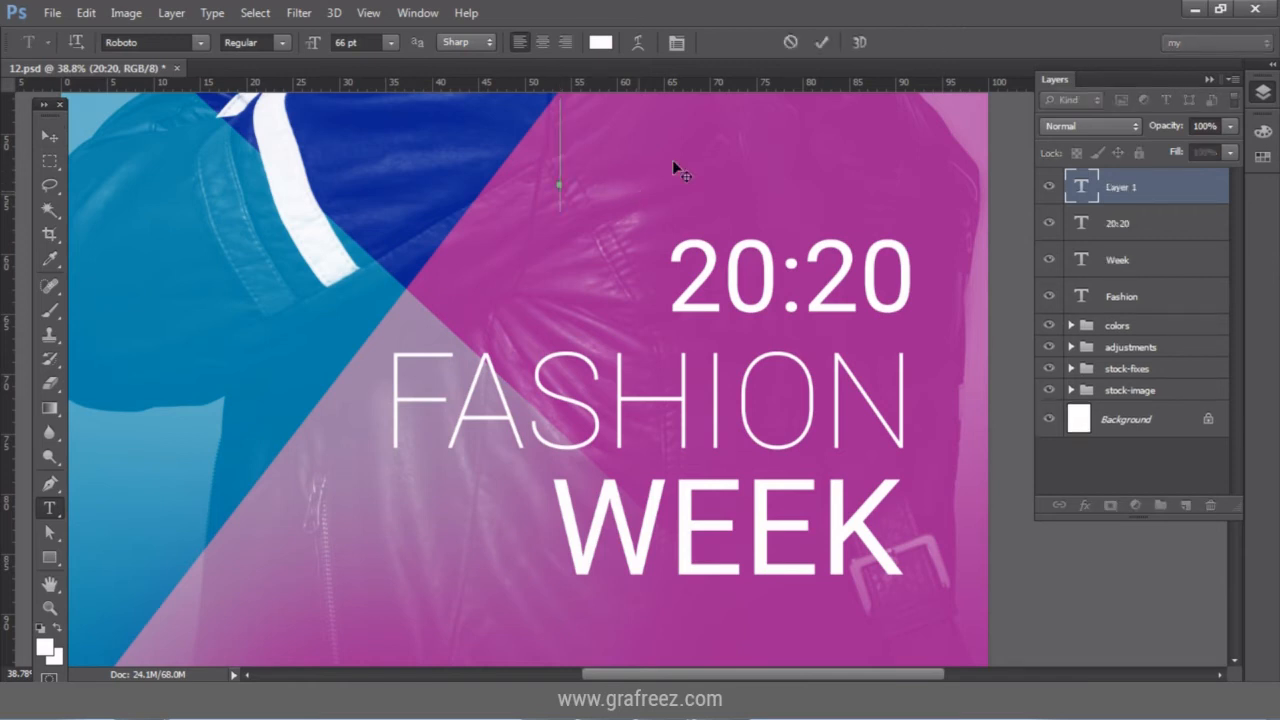
scroll(672, 160, up, 2)
scroll(672, 160, up, 1)
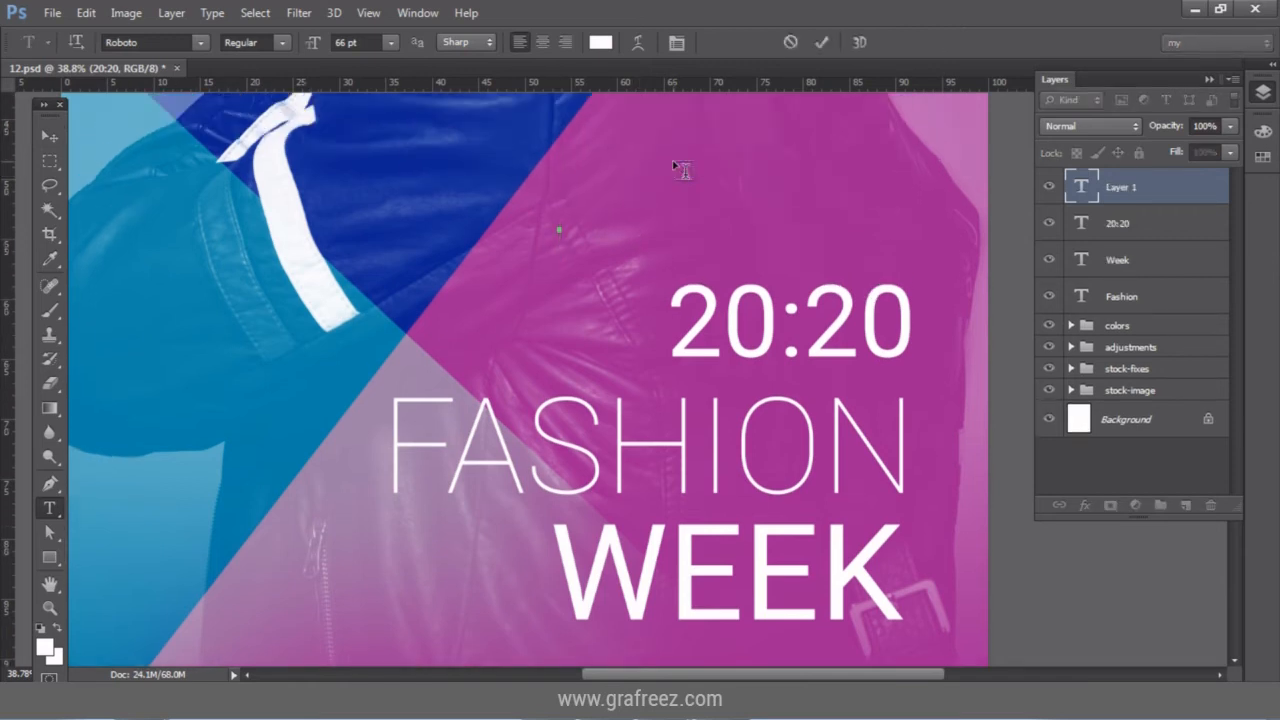
text(GRA)
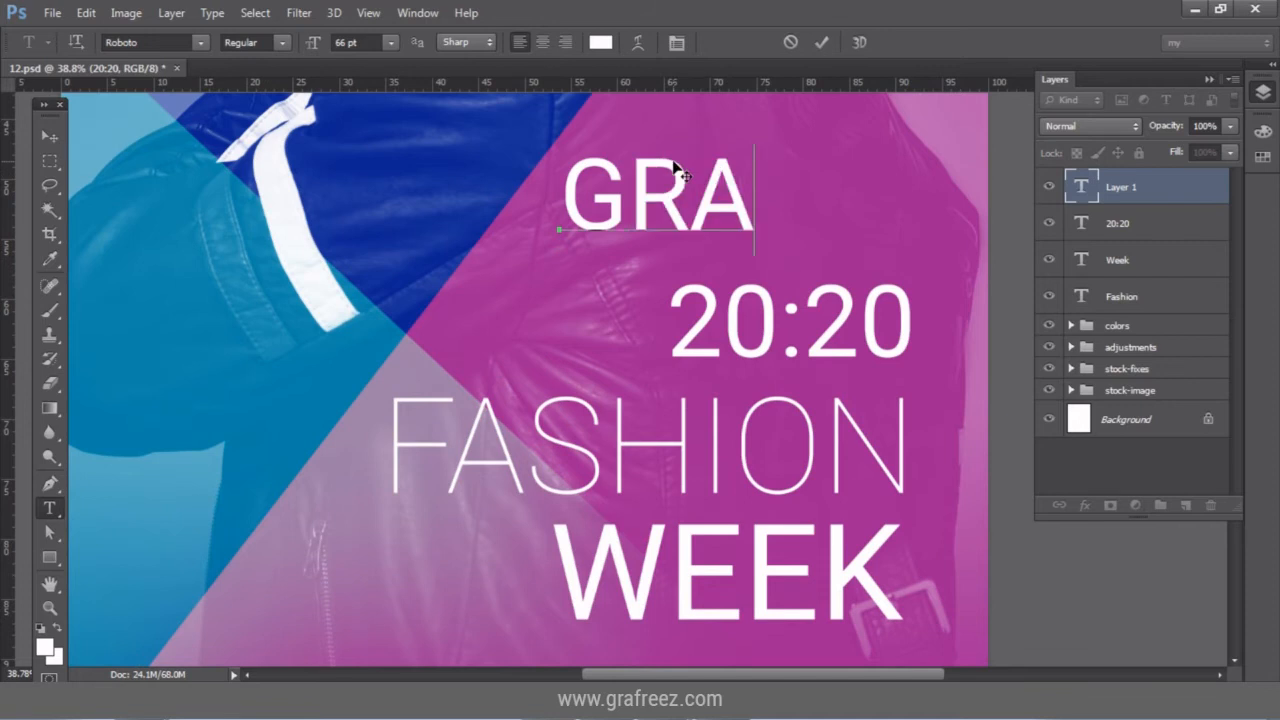
text(FREZ)
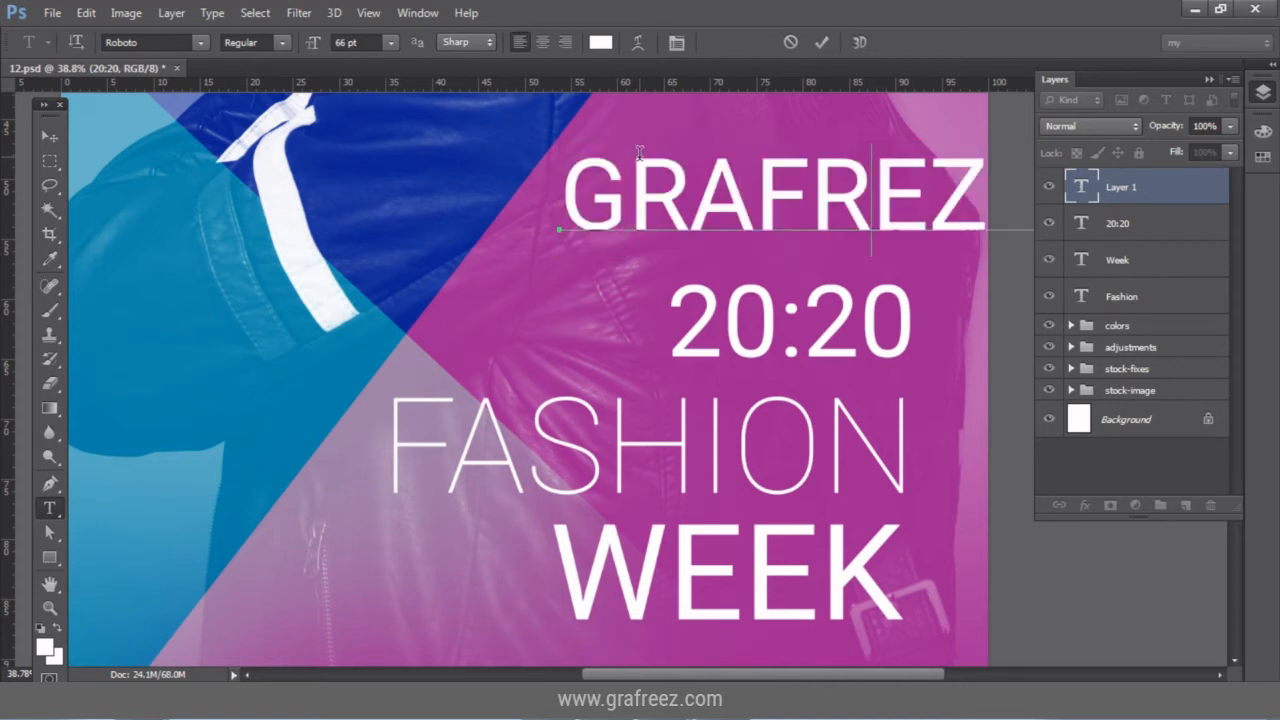
key(BackSpace)
text(E)
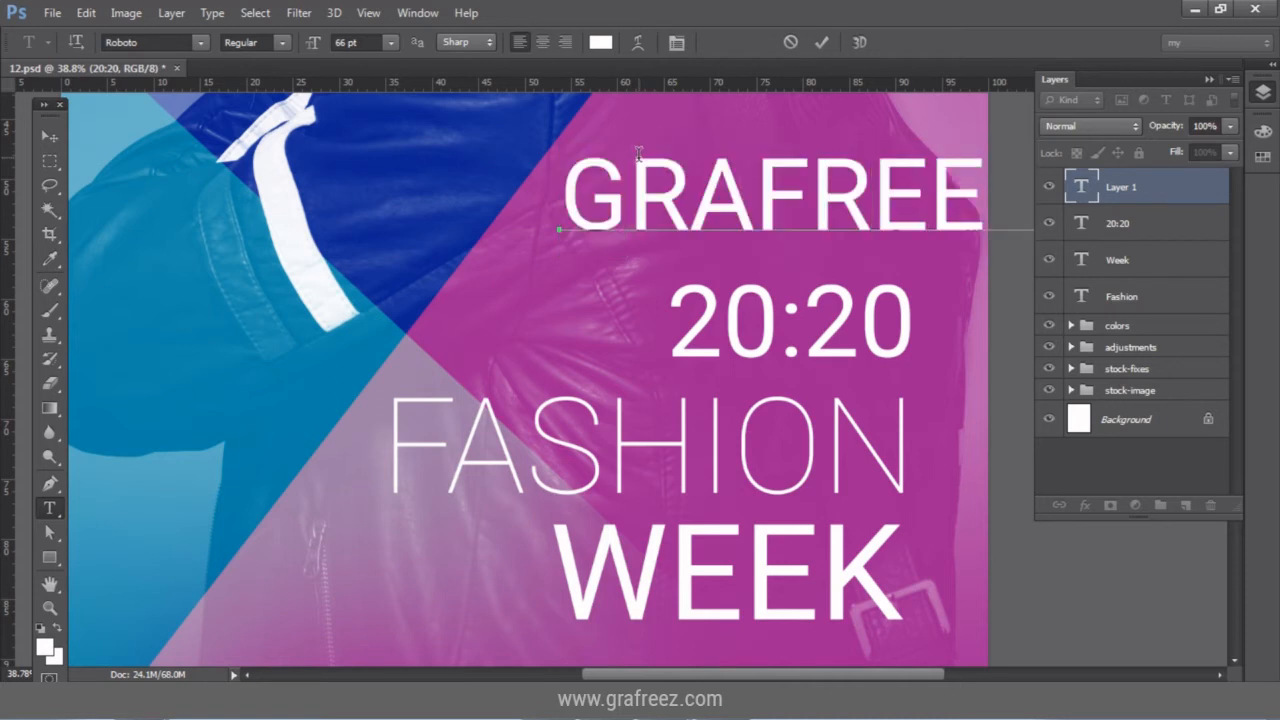
click(1208, 79)
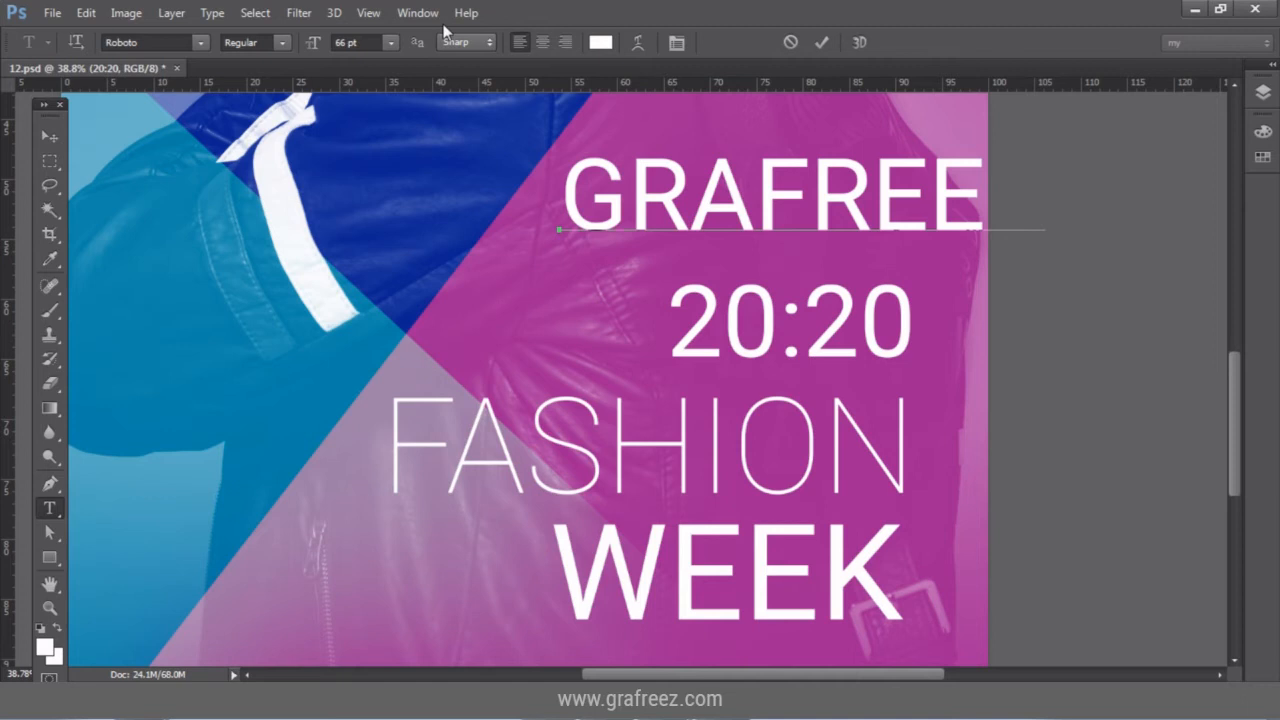
click(49, 134)
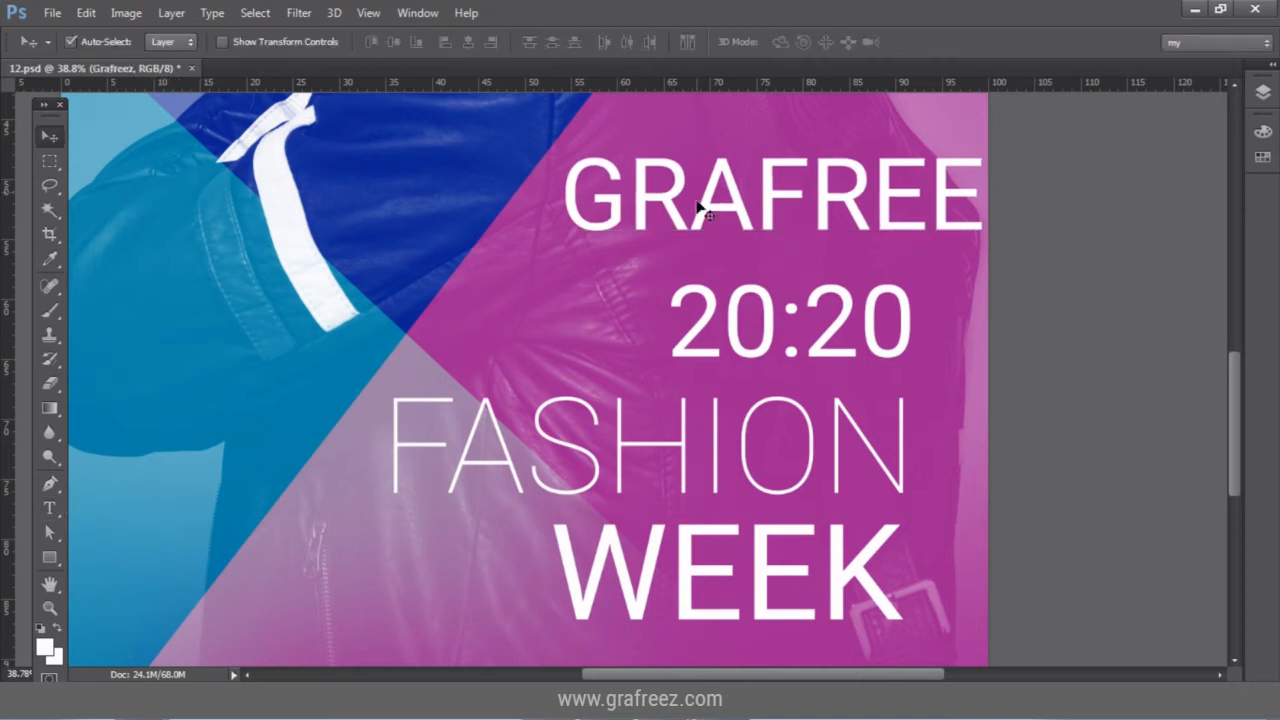
drag(700, 207, 438, 211)
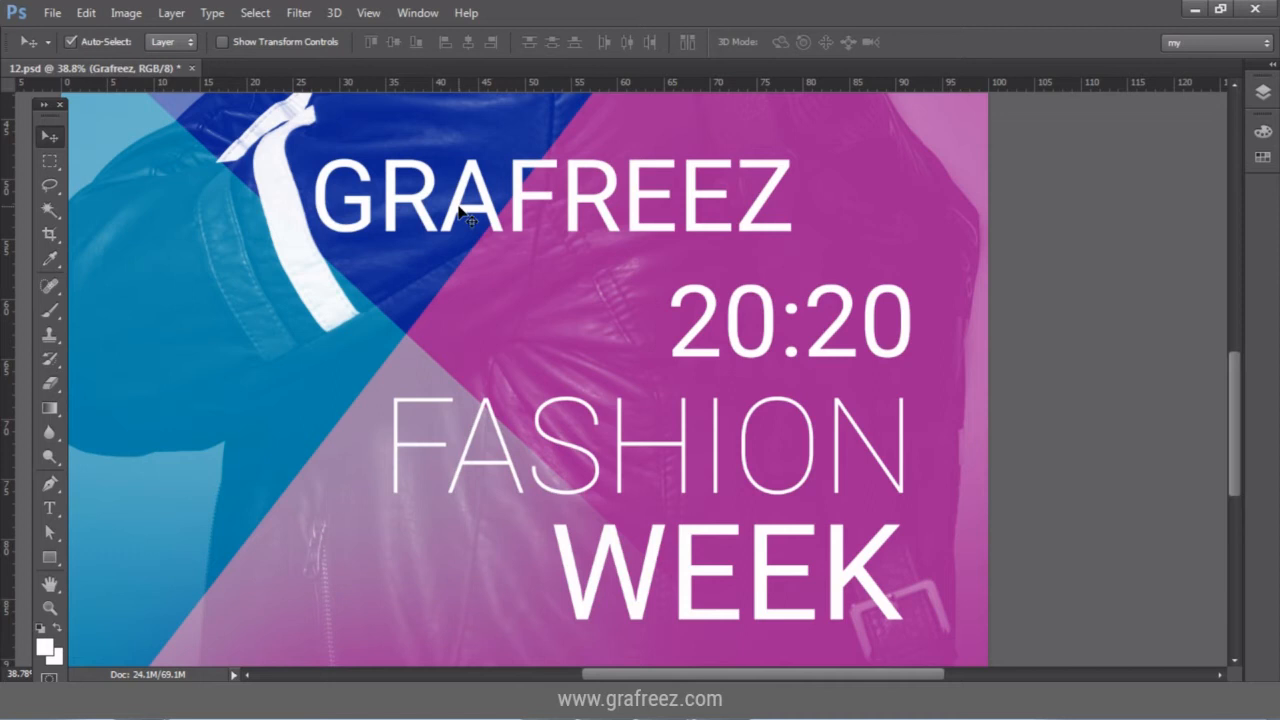
Set GRAFREEZ to 18 pt, place it above 20:20, and extend it to GRAFREEZ PRESENTS.
key(t)
drag(350, 40, 329, 46)
text(18pt)
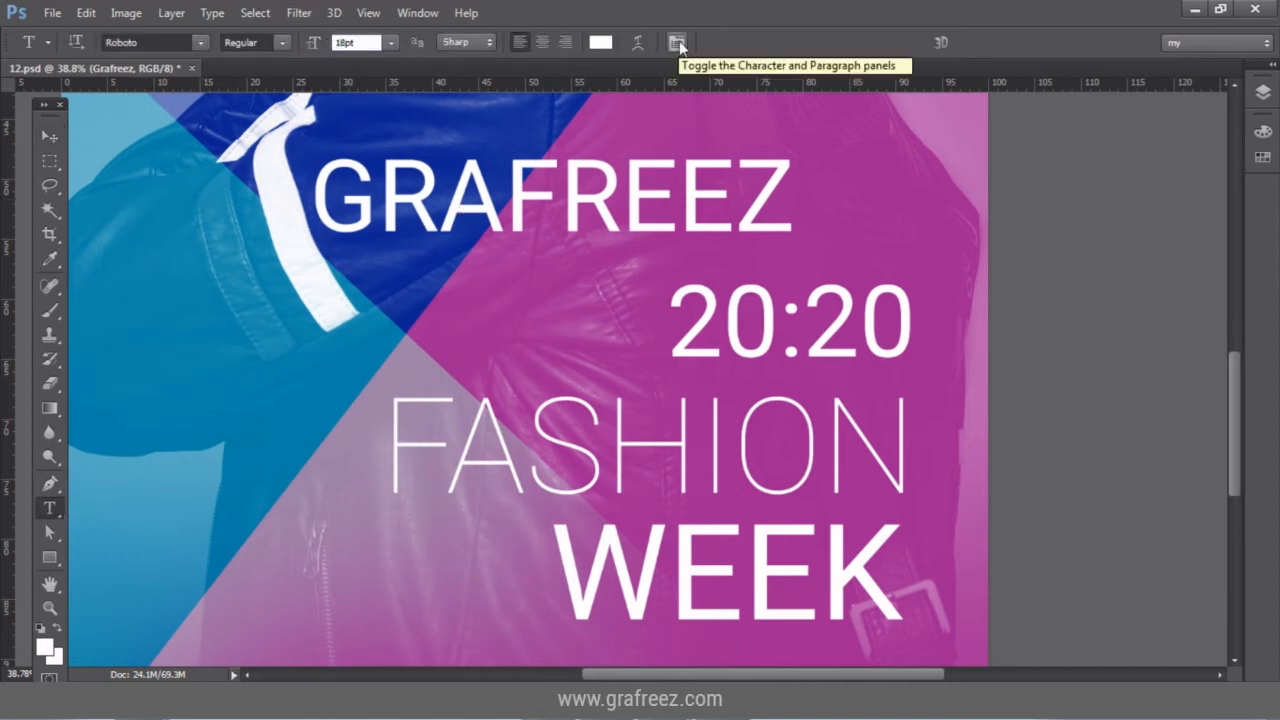
text(8)
key(Return)
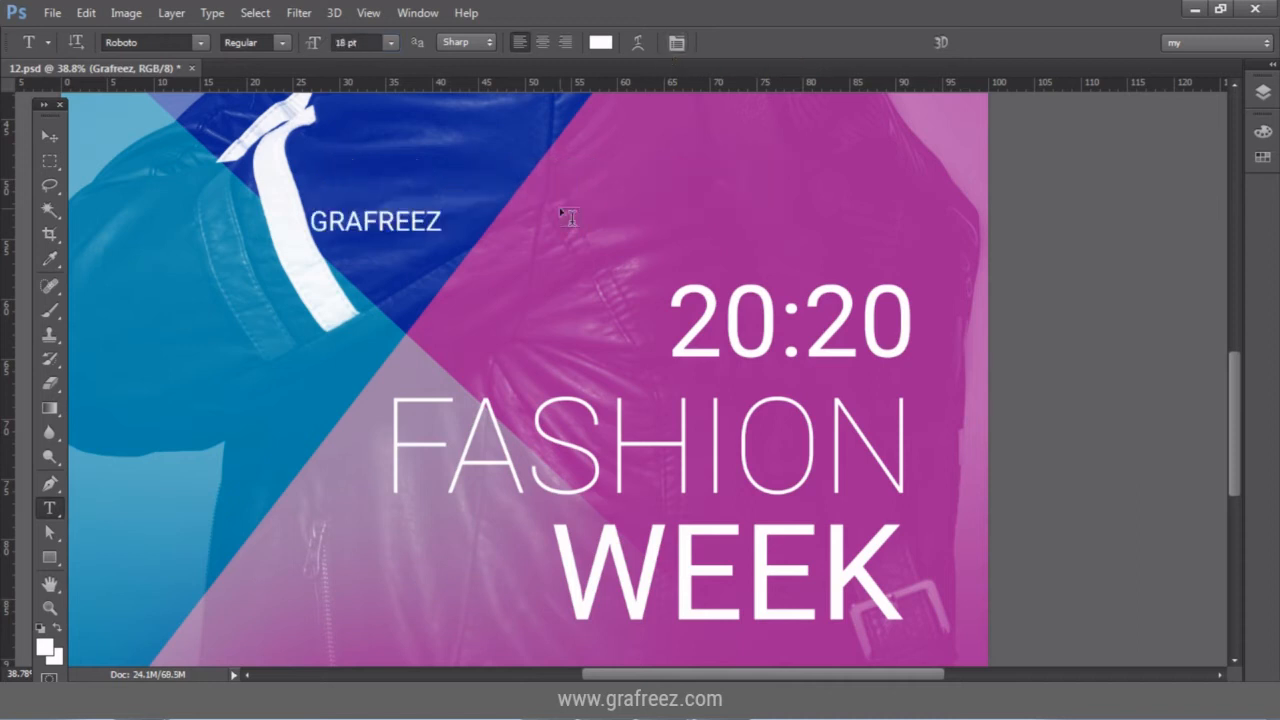
key(v)
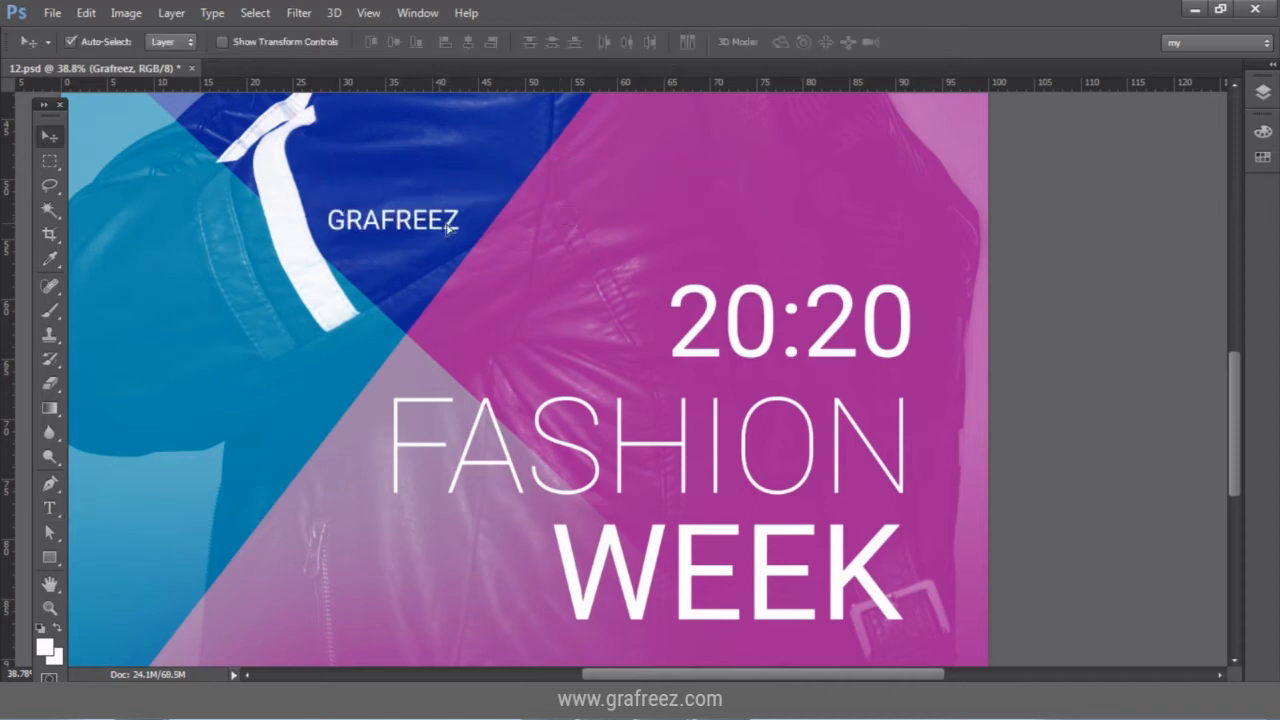
drag(343, 233, 695, 248)
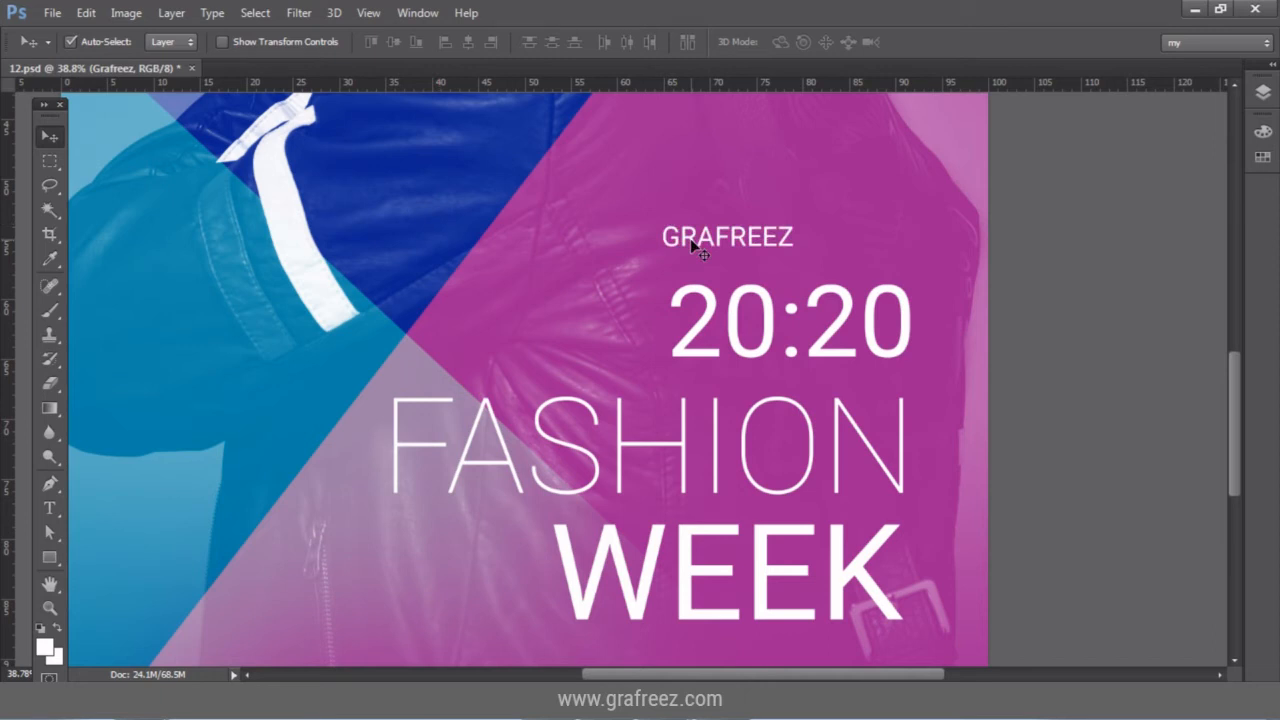
text(t)
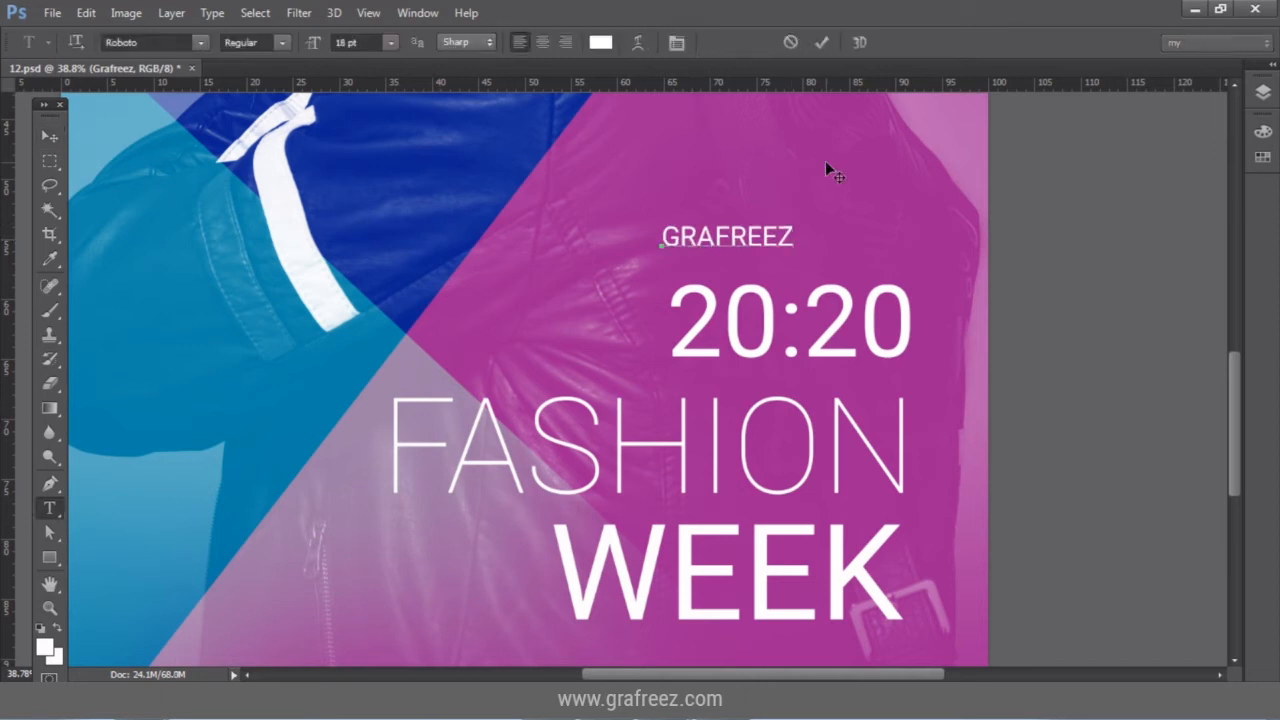
text( PRESENTS)
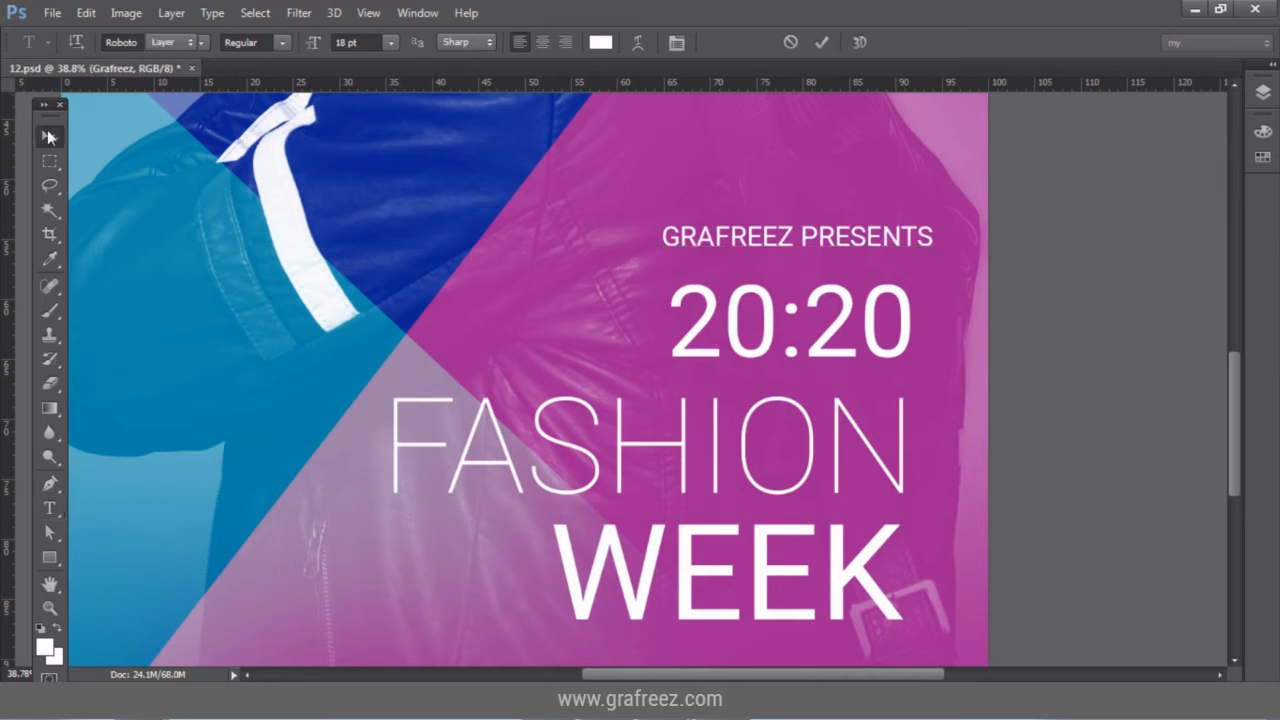
click(48, 133)
drag(895, 236, 871, 243)
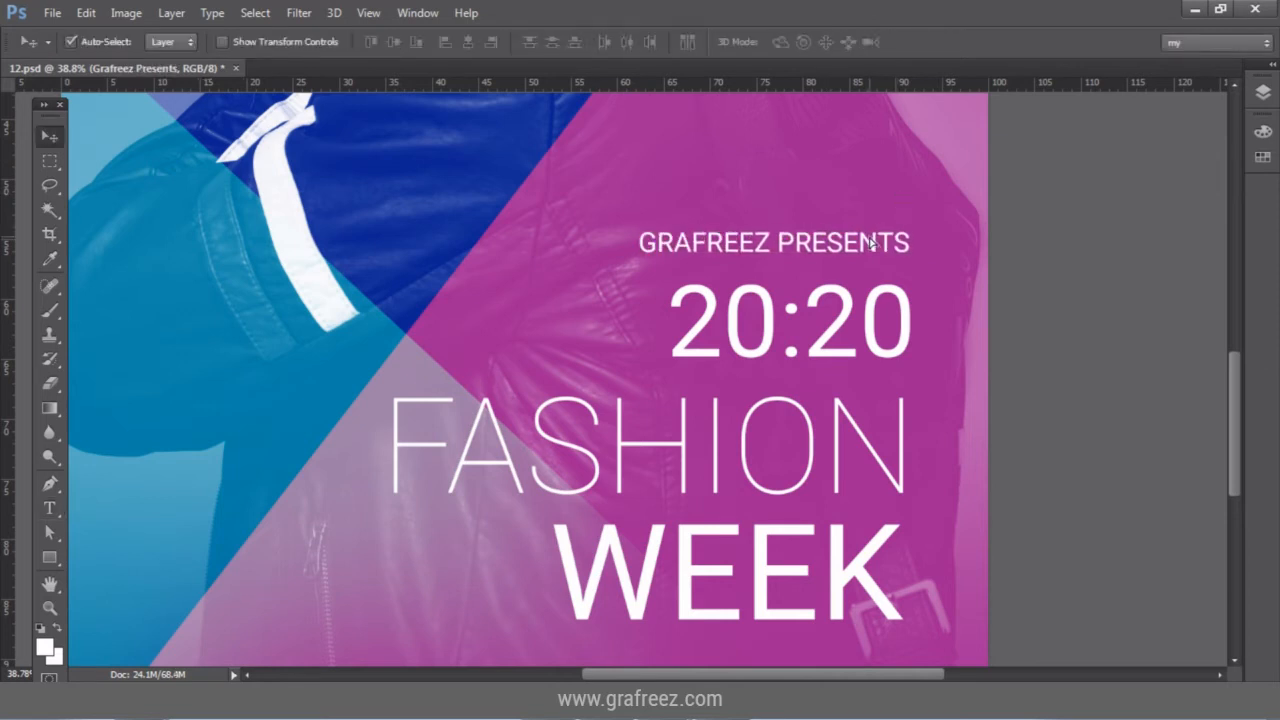
Change GRAFREEZ PRESENTS to Roboto Condensed and align it right with 20:20.
click(49, 507)
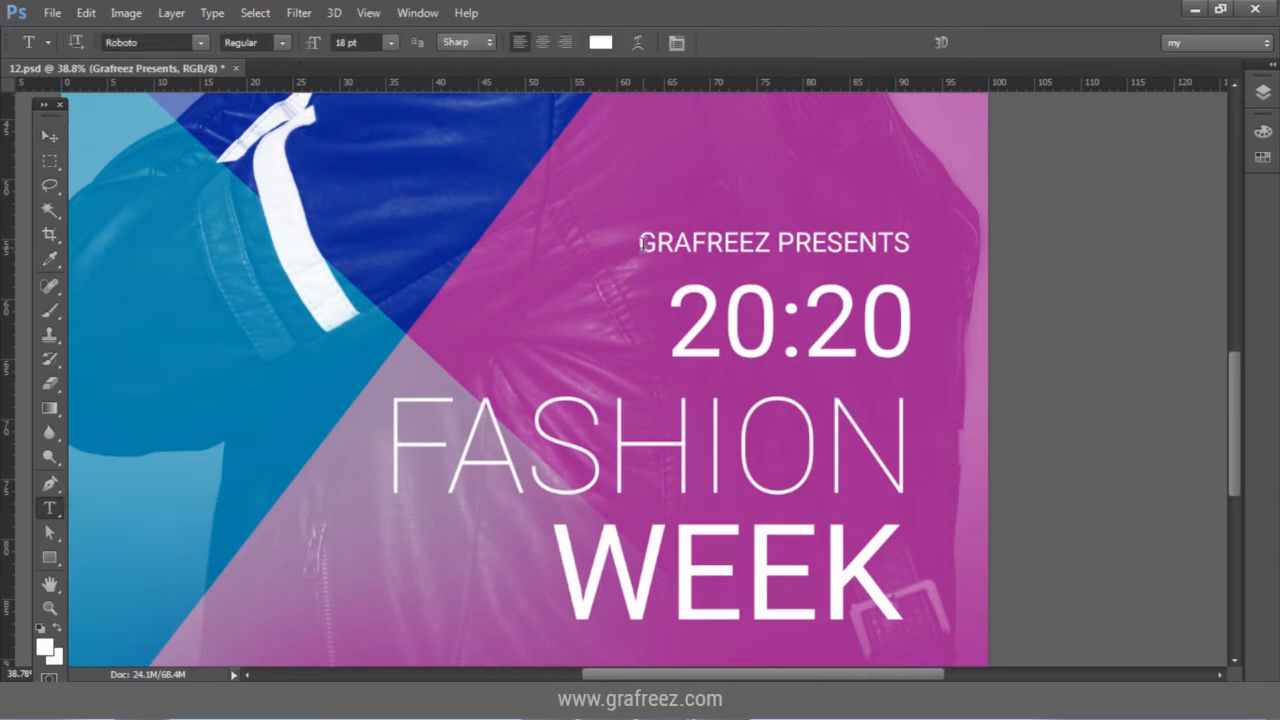
drag(641, 242, 910, 243)
click(201, 42)
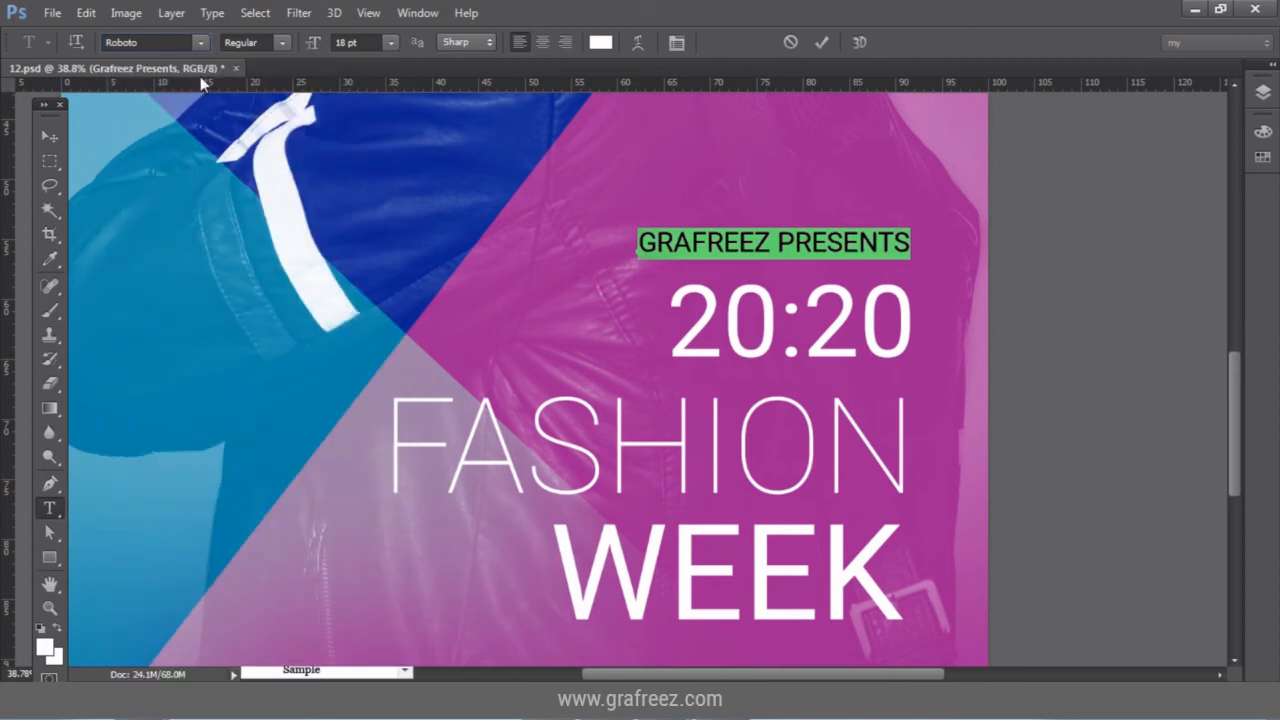
click(200, 76)
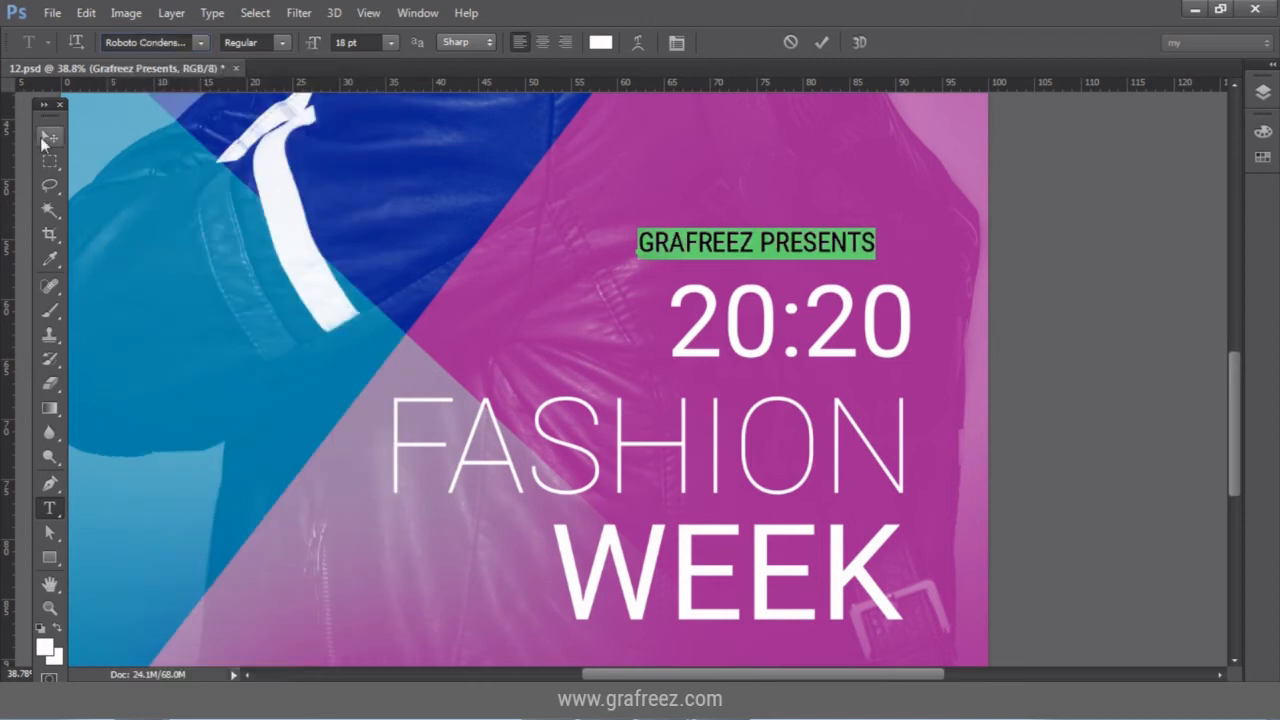
click(46, 137)
drag(719, 241, 754, 247)
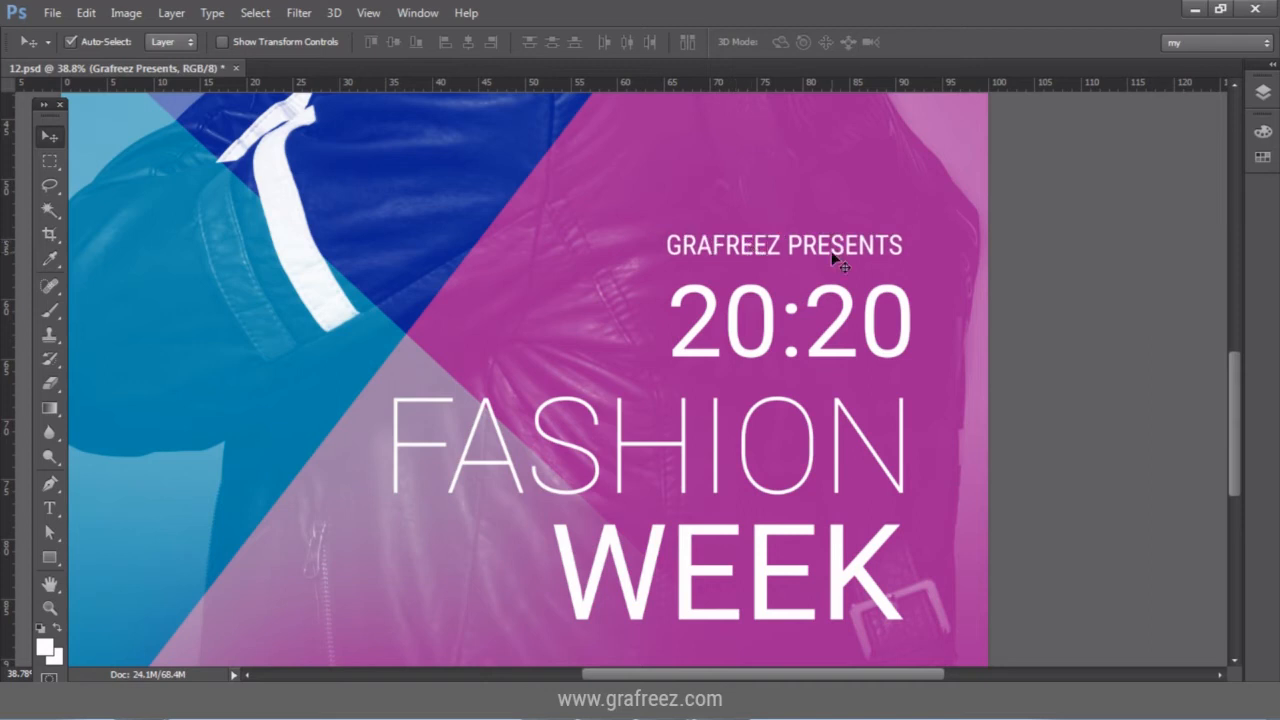
Duplicate the Grafreez Presents layer with Ctrl+J and drag the copy below WEEK.
scroll(922, 256, down, 2)
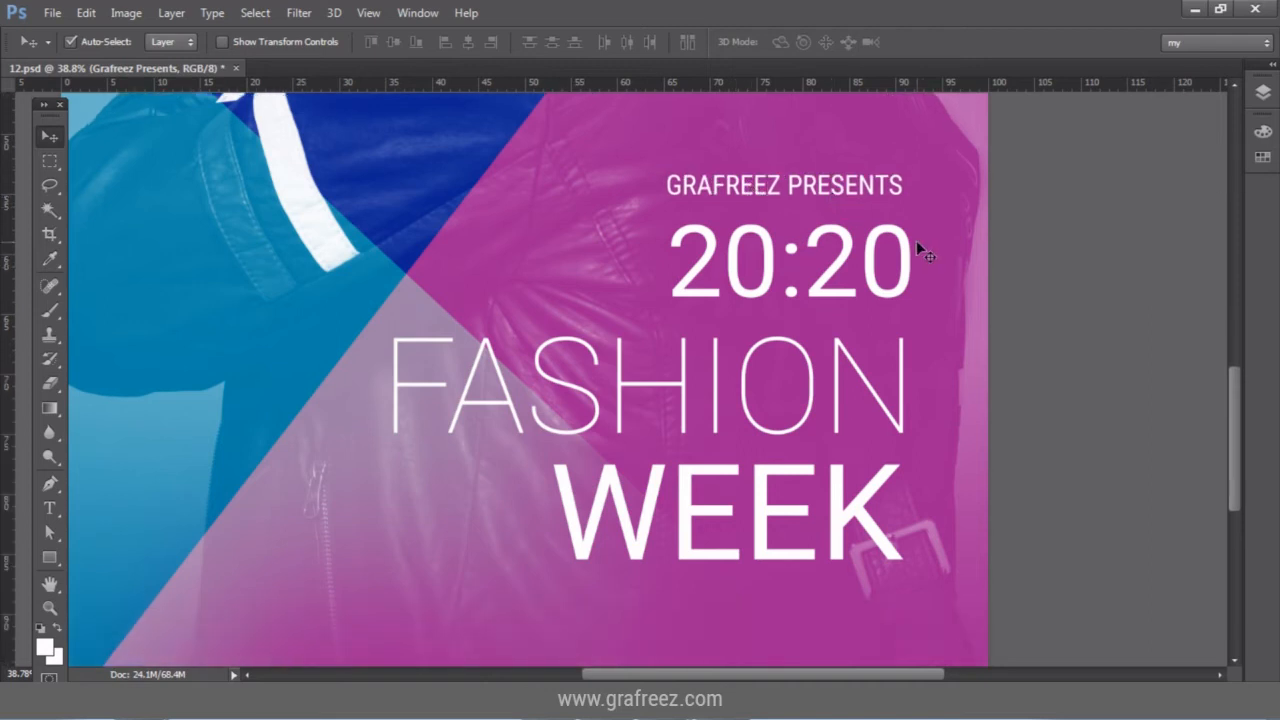
scroll(916, 240, down, 1)
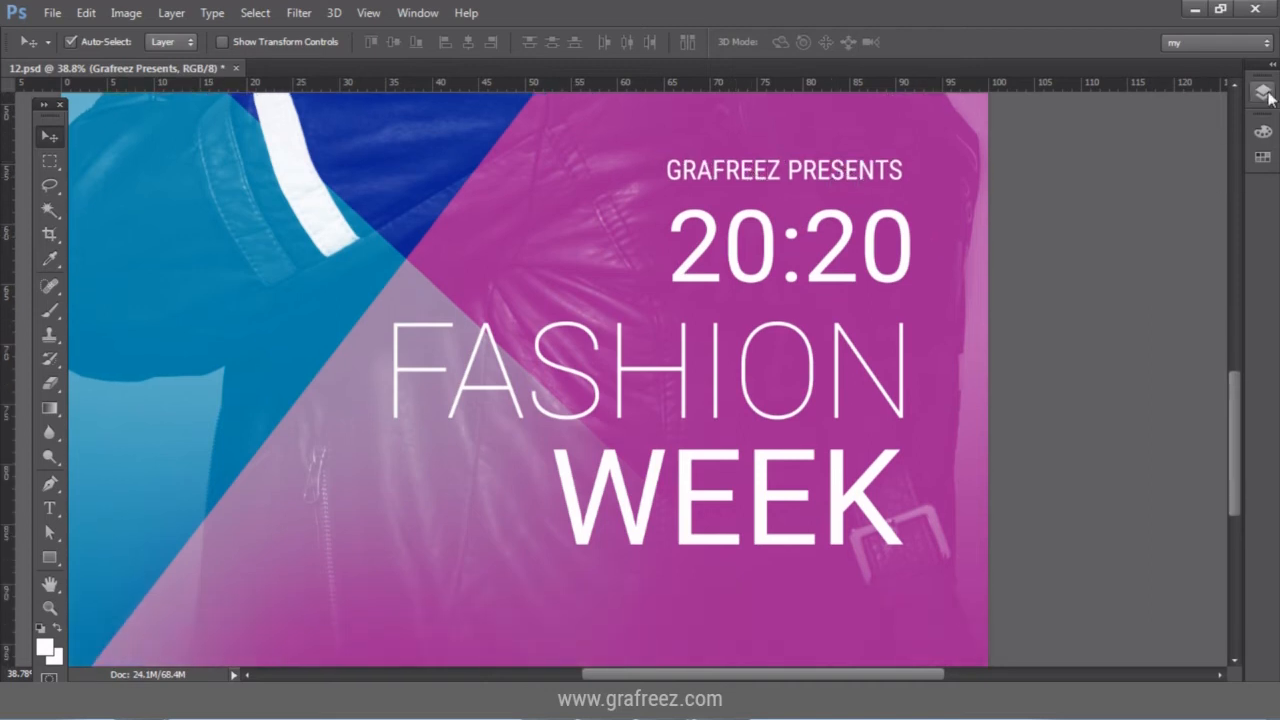
click(1264, 92)
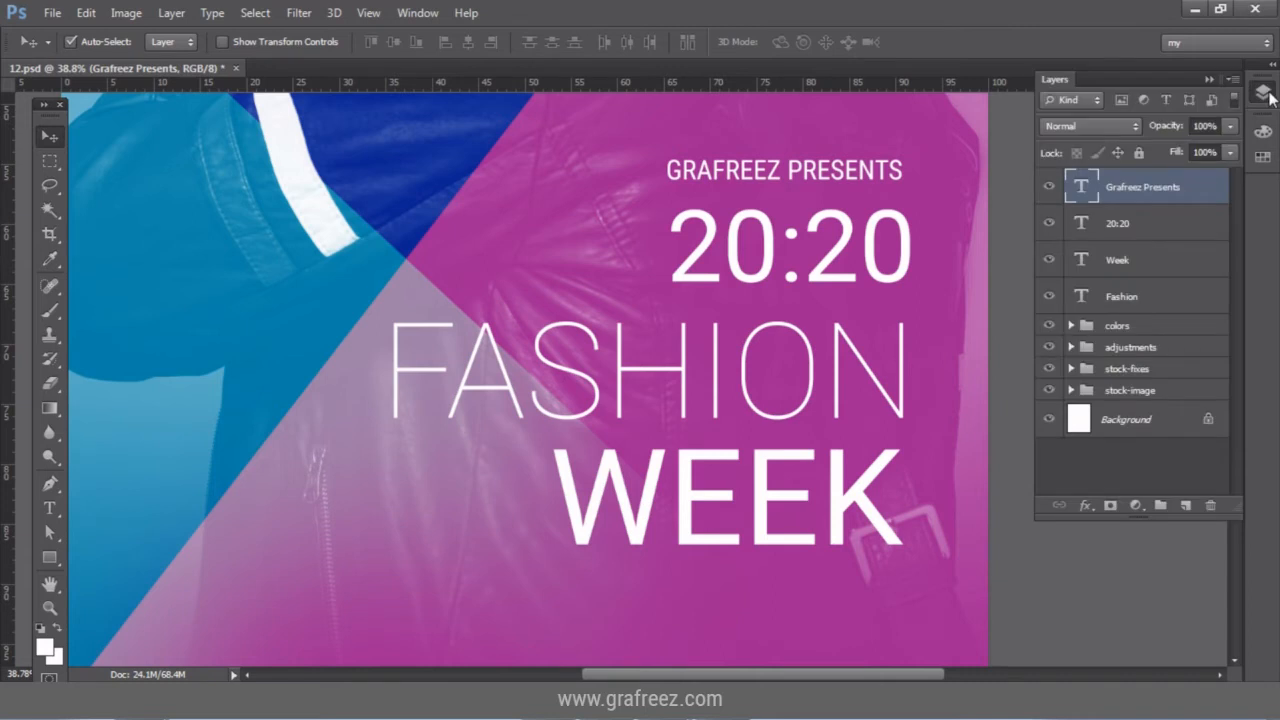
scroll(940, 276, down, 4)
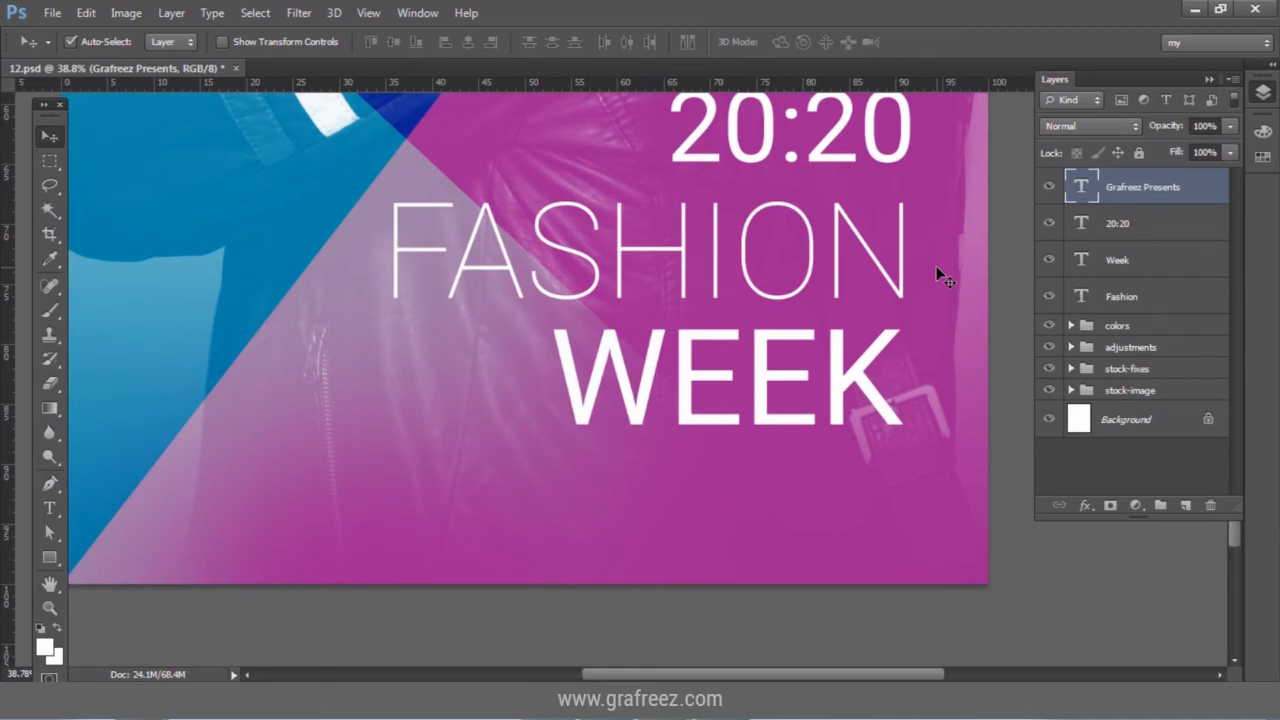
scroll(940, 276, up, 2)
right_click(1204, 187)
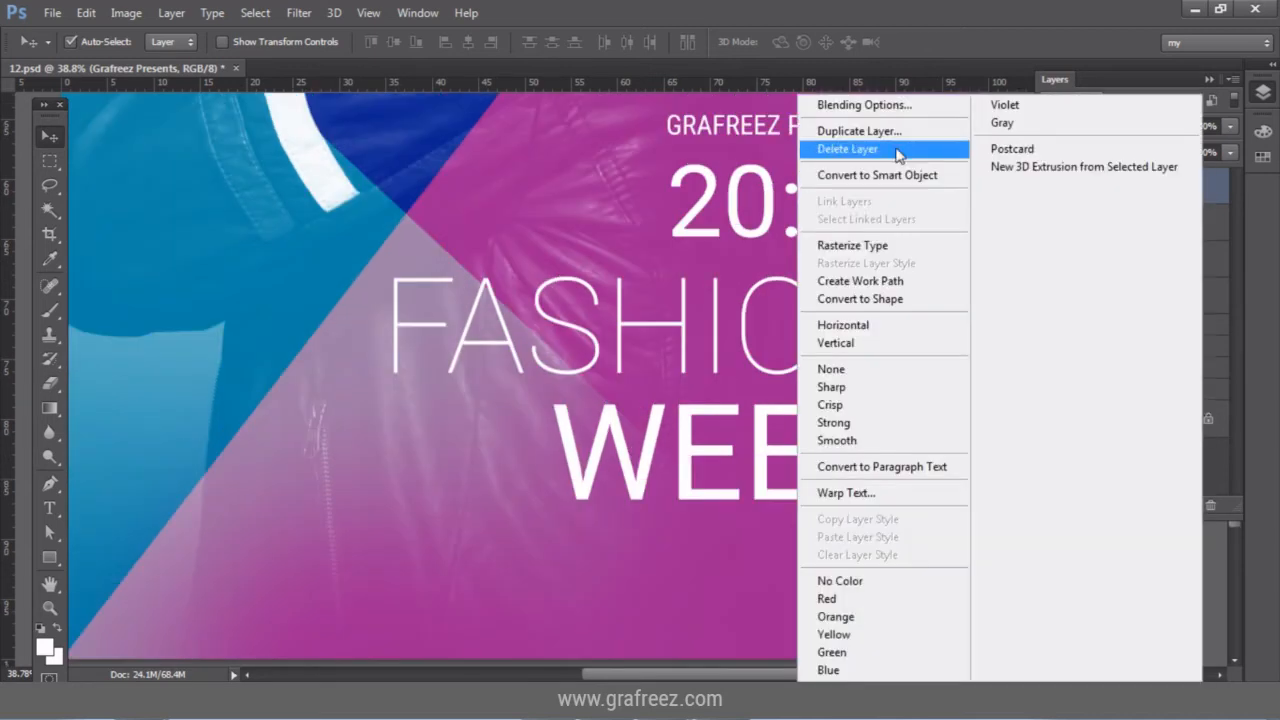
key(Escape)
key(ctrl+j)
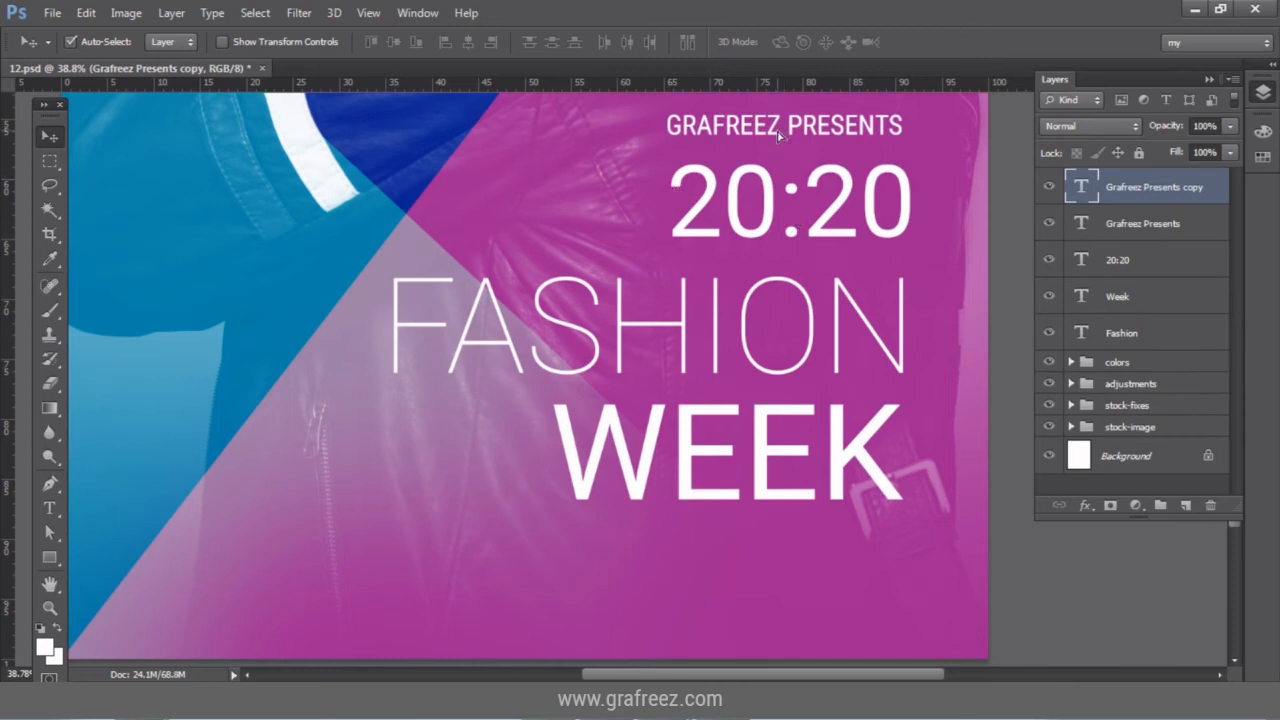
drag(779, 135, 780, 570)
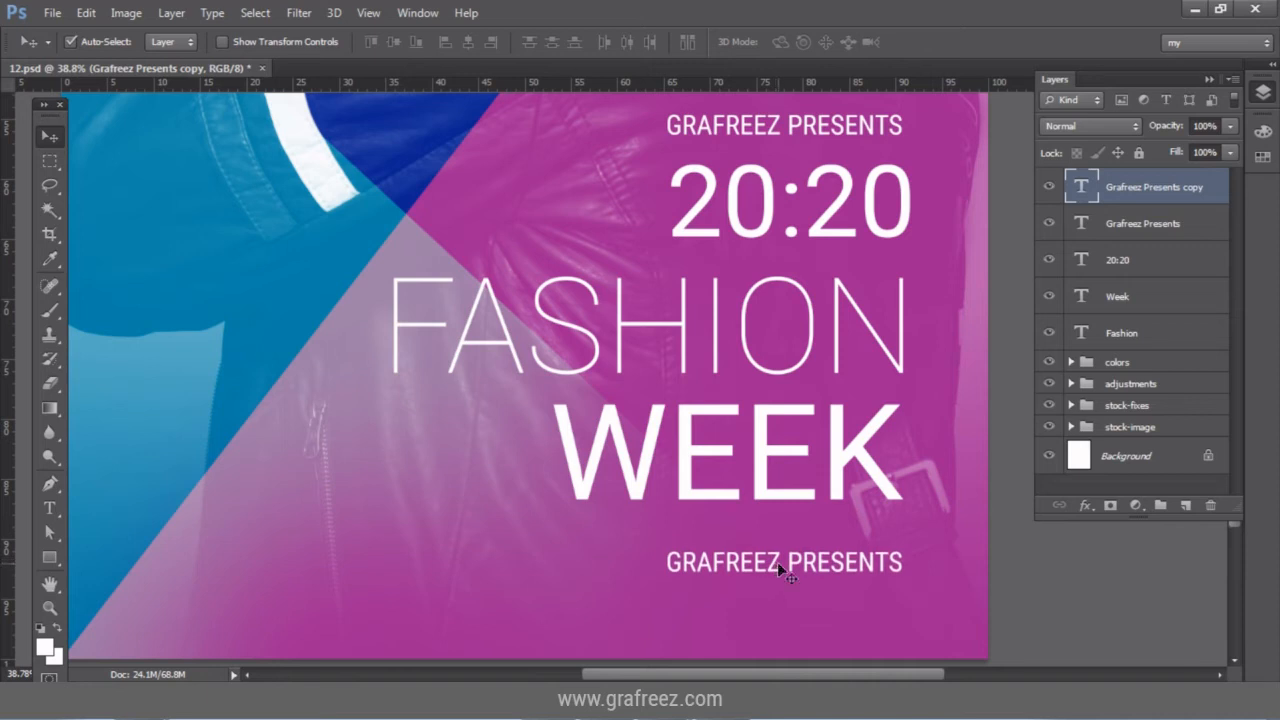
Replace the copied text with COMING SUNDAY AT OVAL and move the line left under FASHION.
key(t)
click(779, 562)
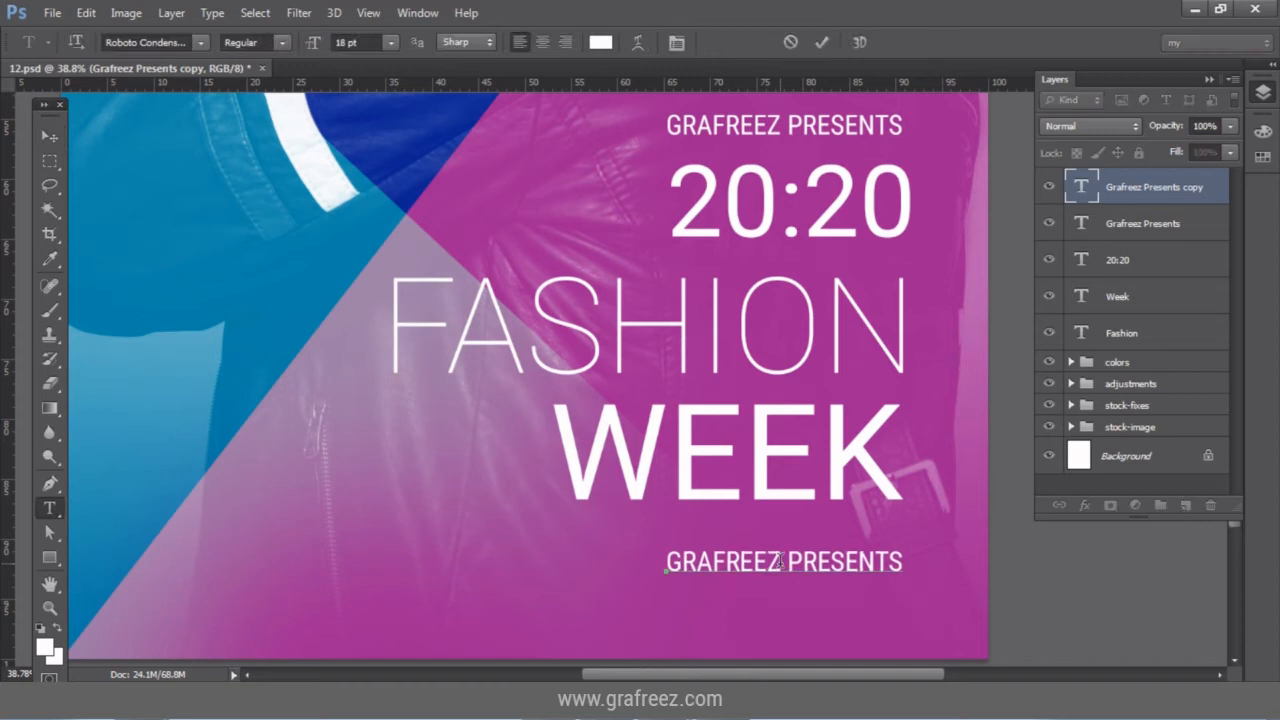
key(ctrl+a)
key(Left)
key(Right)
key(Right)
key(Right)
key(Right)
key(ctrl+a)
text(COMING)
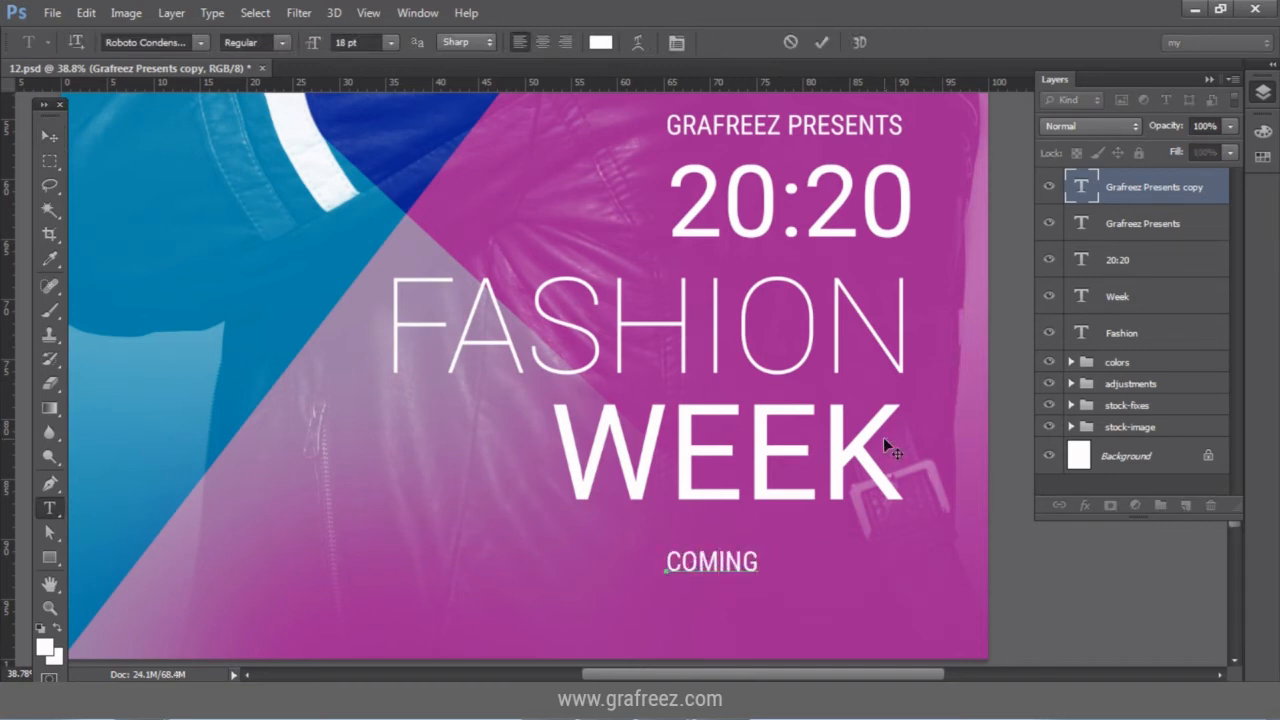
text( SUNDA)
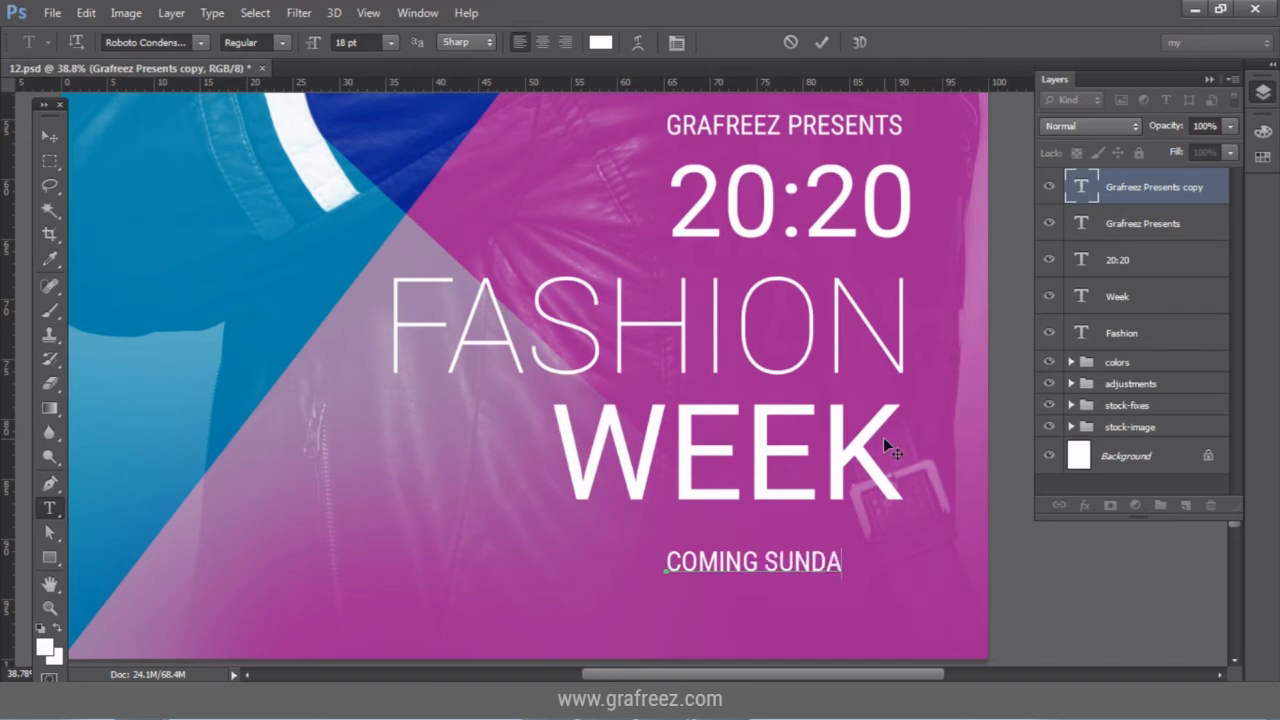
text(Y AT    OVAL)
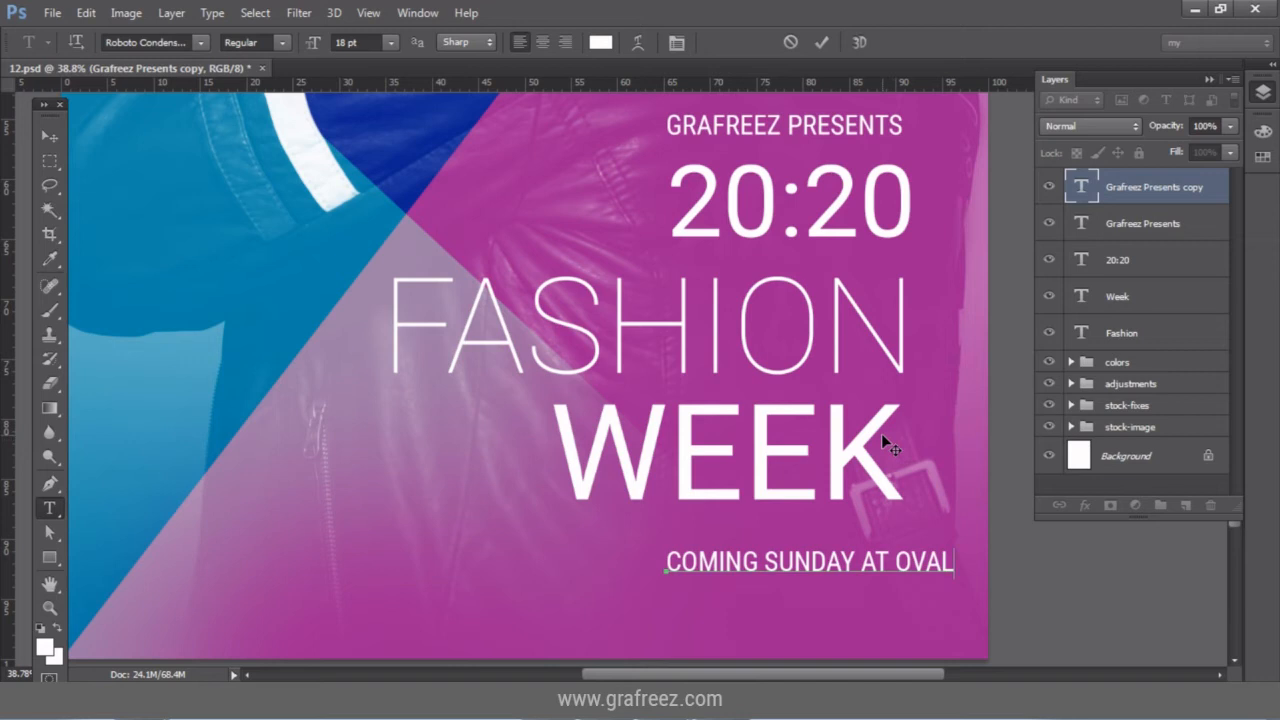
click(59, 133)
drag(810, 562, 531, 563)
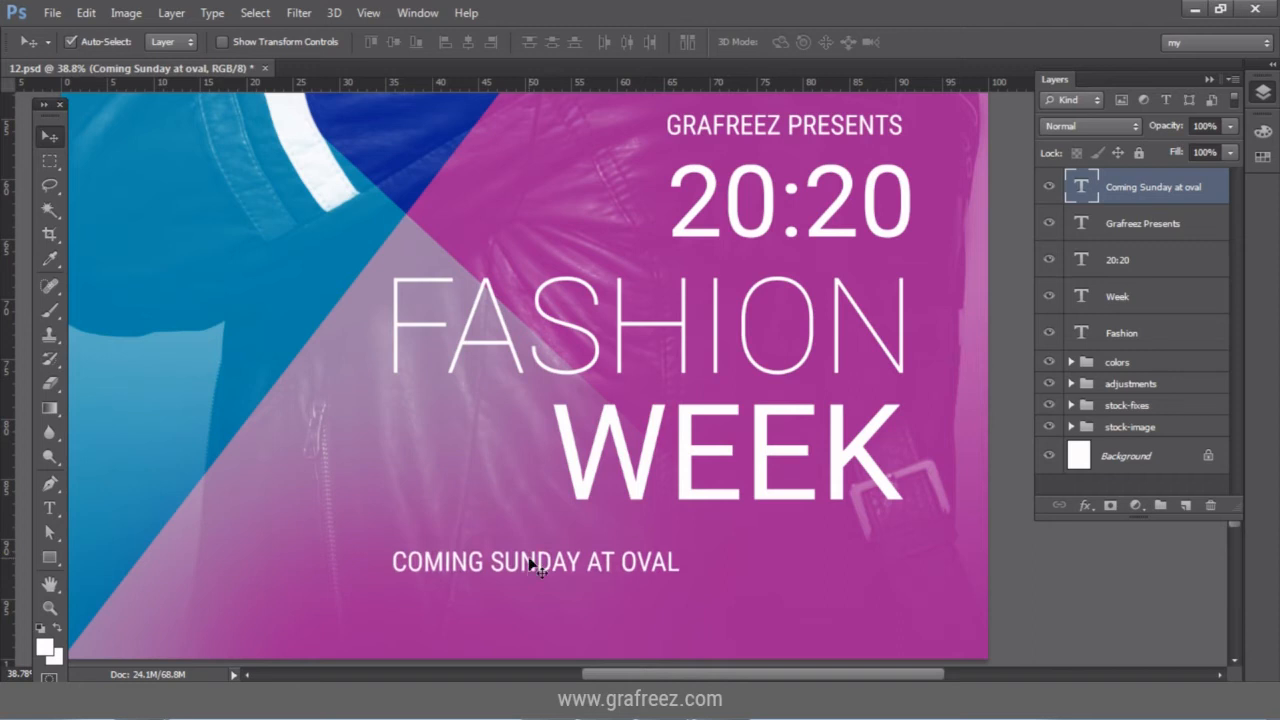
Append PAISHAN HALL to the end of the venue line and commit it.
click(60, 506)
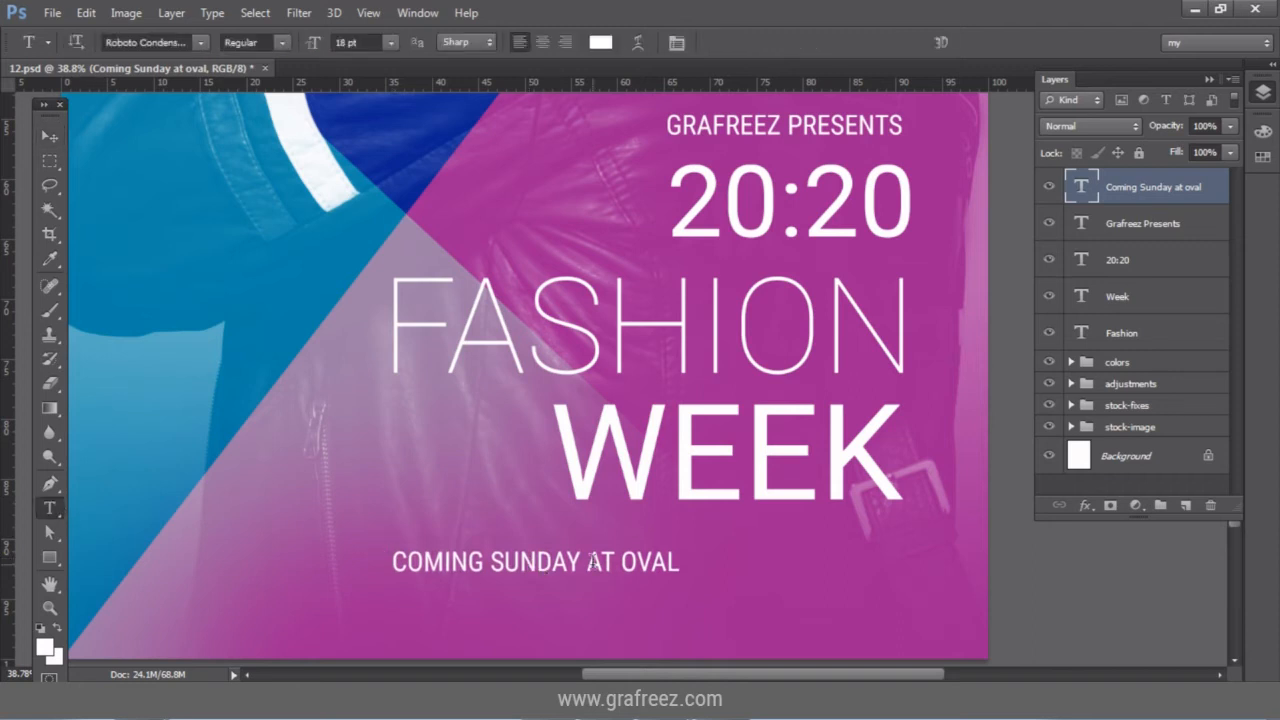
click(668, 561)
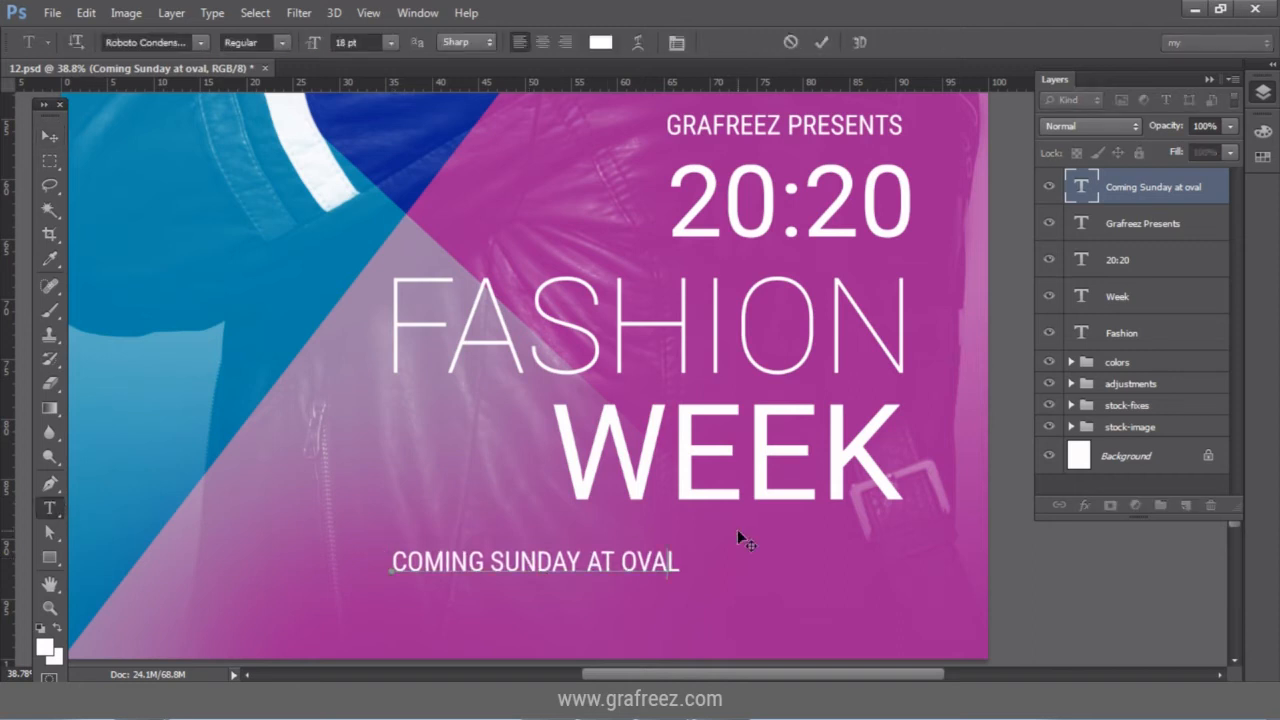
key(Right)
text(PAISHAN HALL)
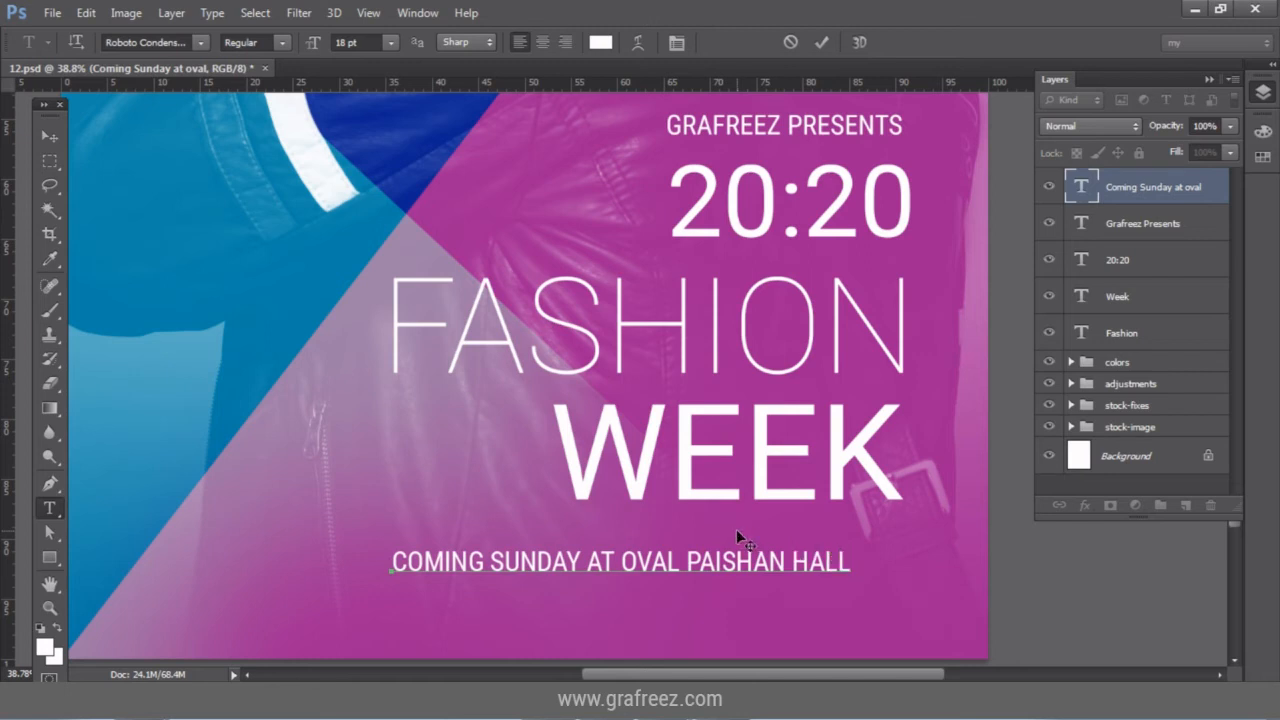
click(821, 42)
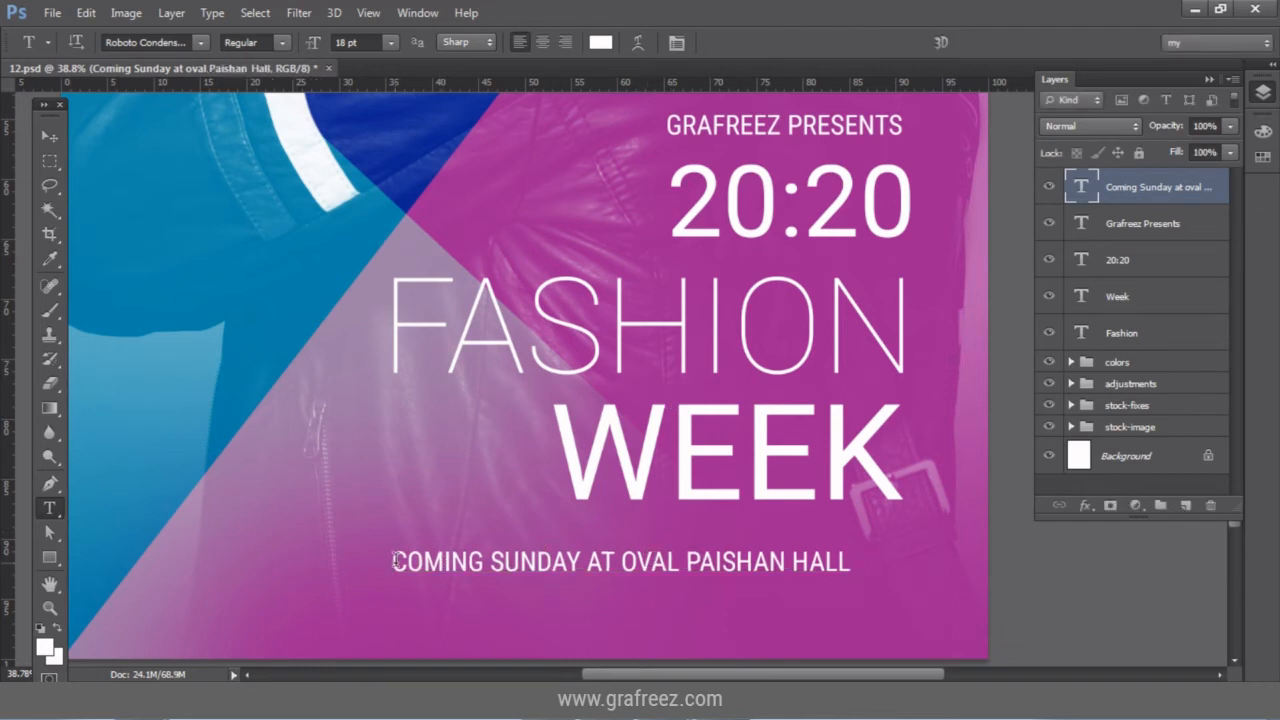
Set COMING SUNDAY to Roboto Light and move the venue line right to end under WEEK.
drag(391, 562, 580, 562)
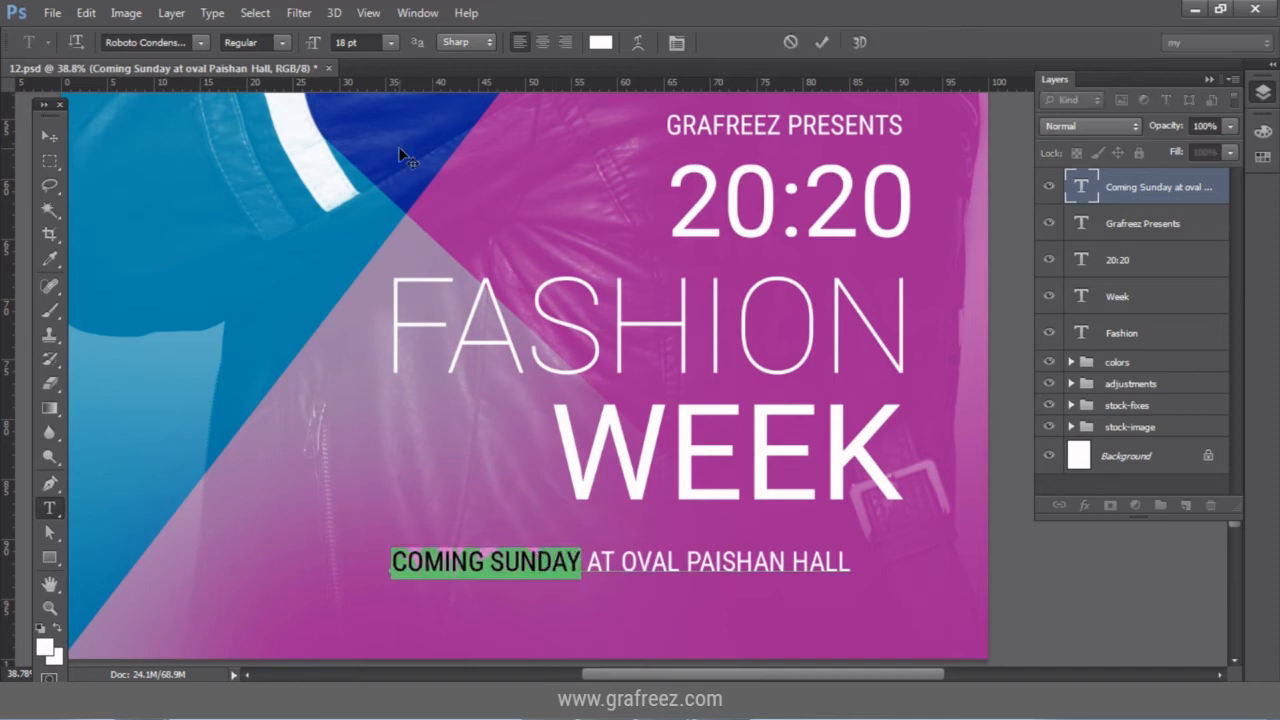
click(286, 43)
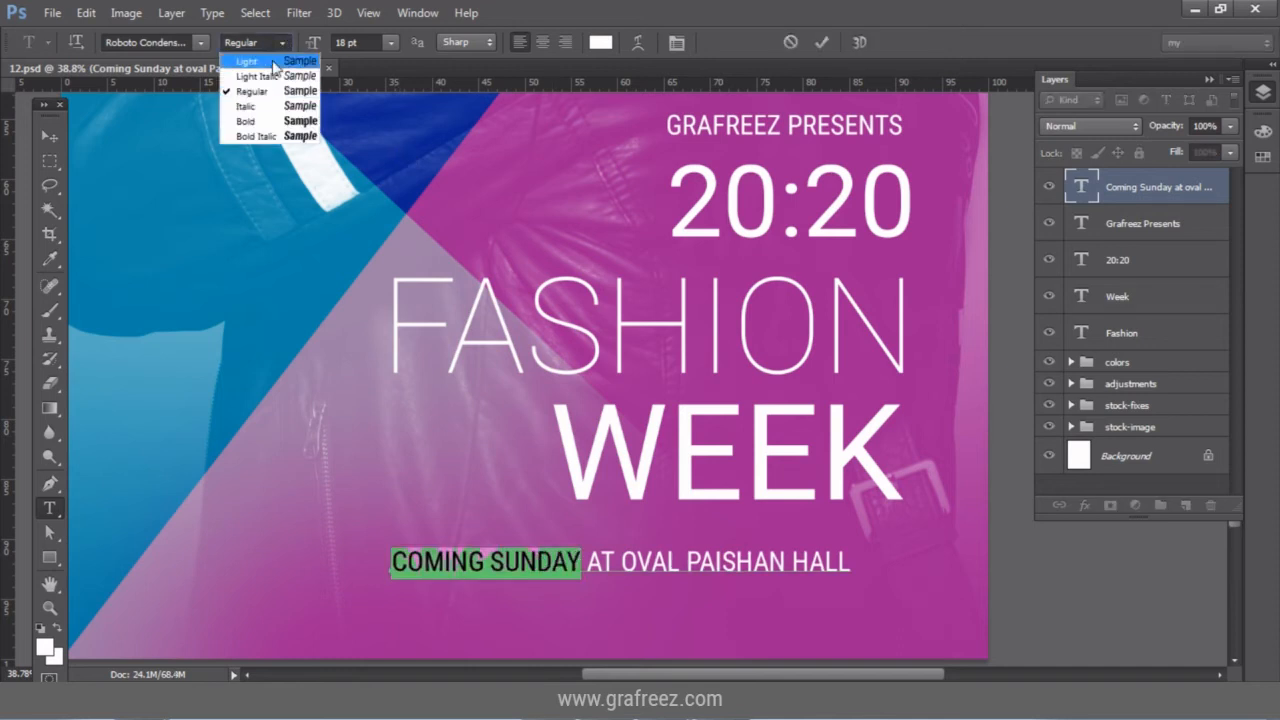
click(272, 63)
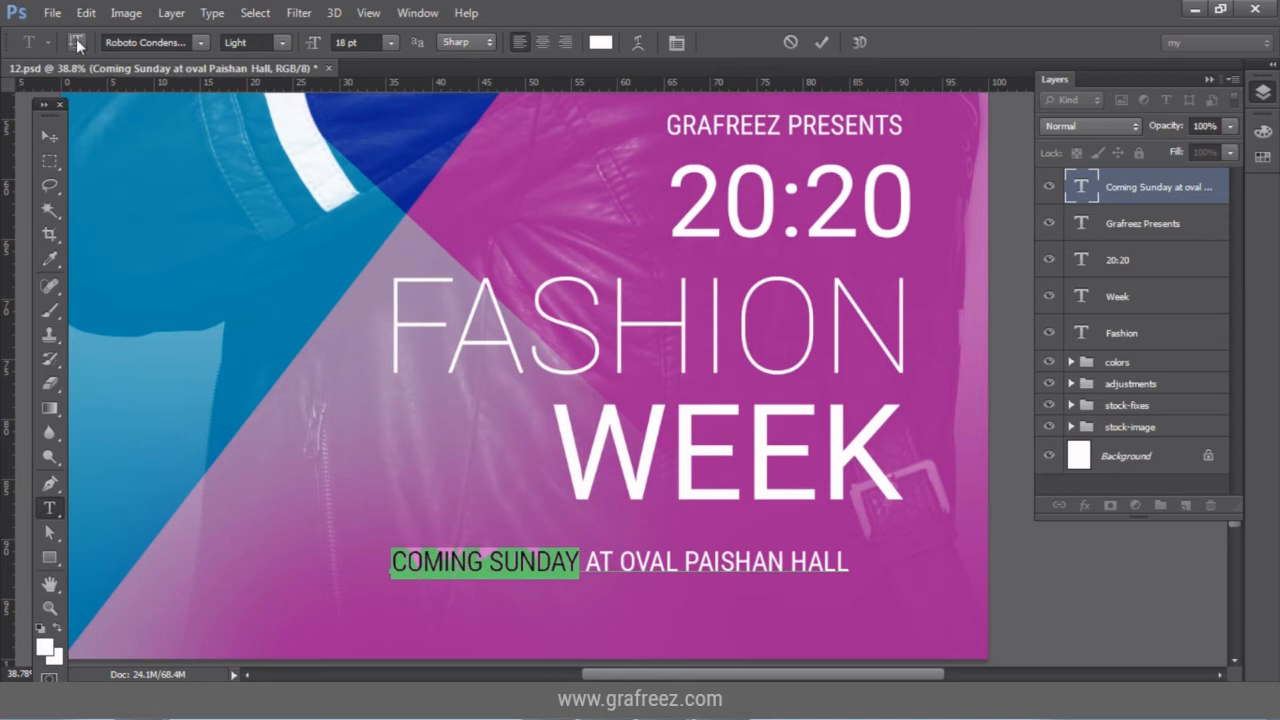
click(47, 134)
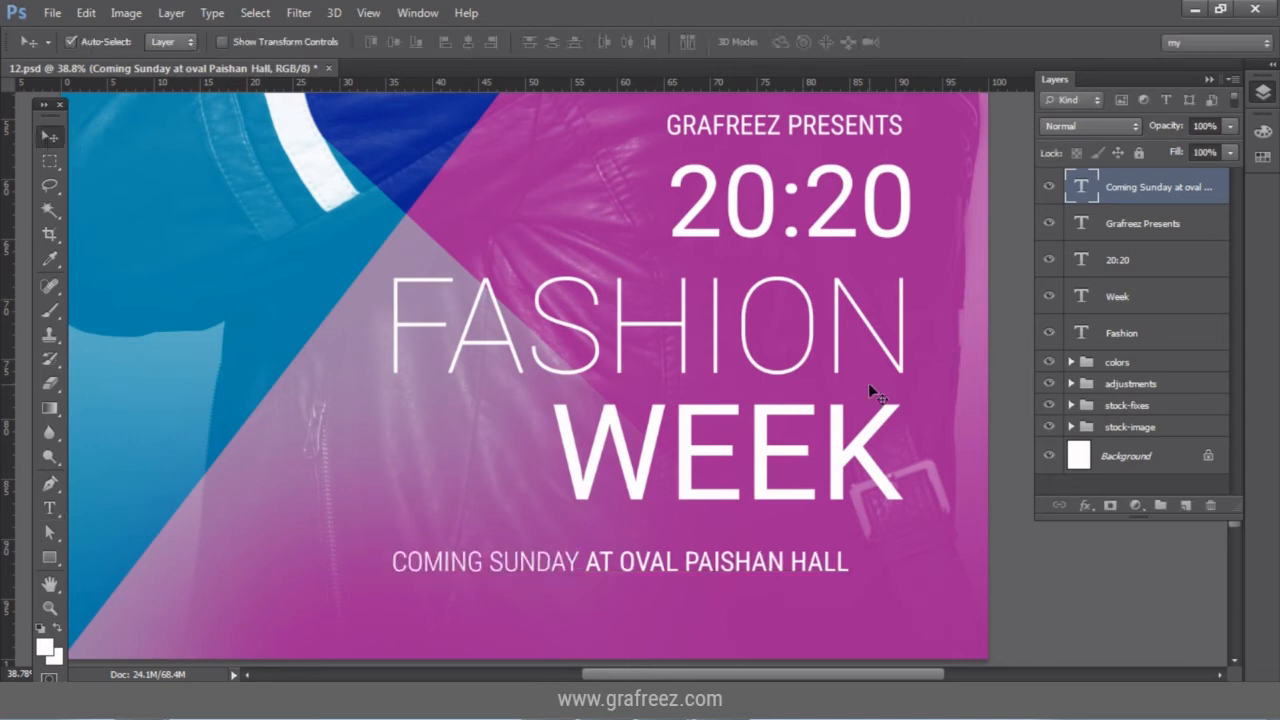
drag(764, 564, 826, 549)
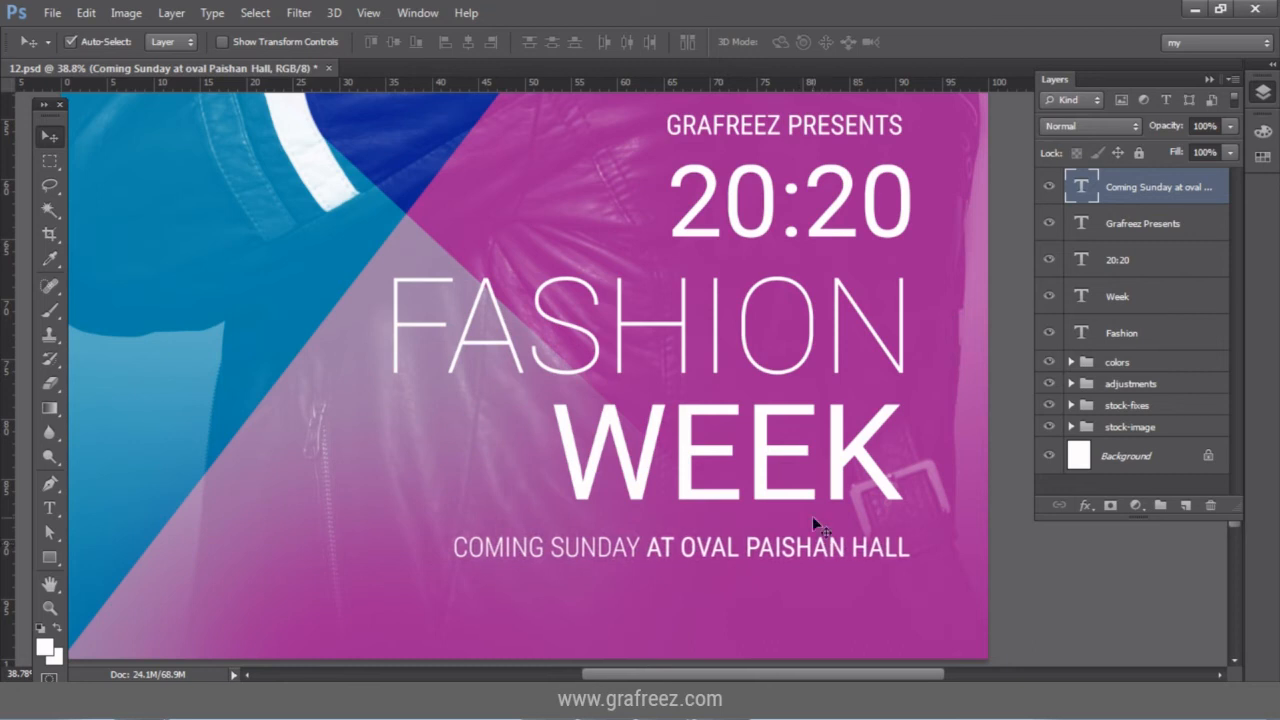
Select all five text layers and align their right edges, nudging GRAFREEZ PRESENTS right.
ctrl+click(1107, 289)
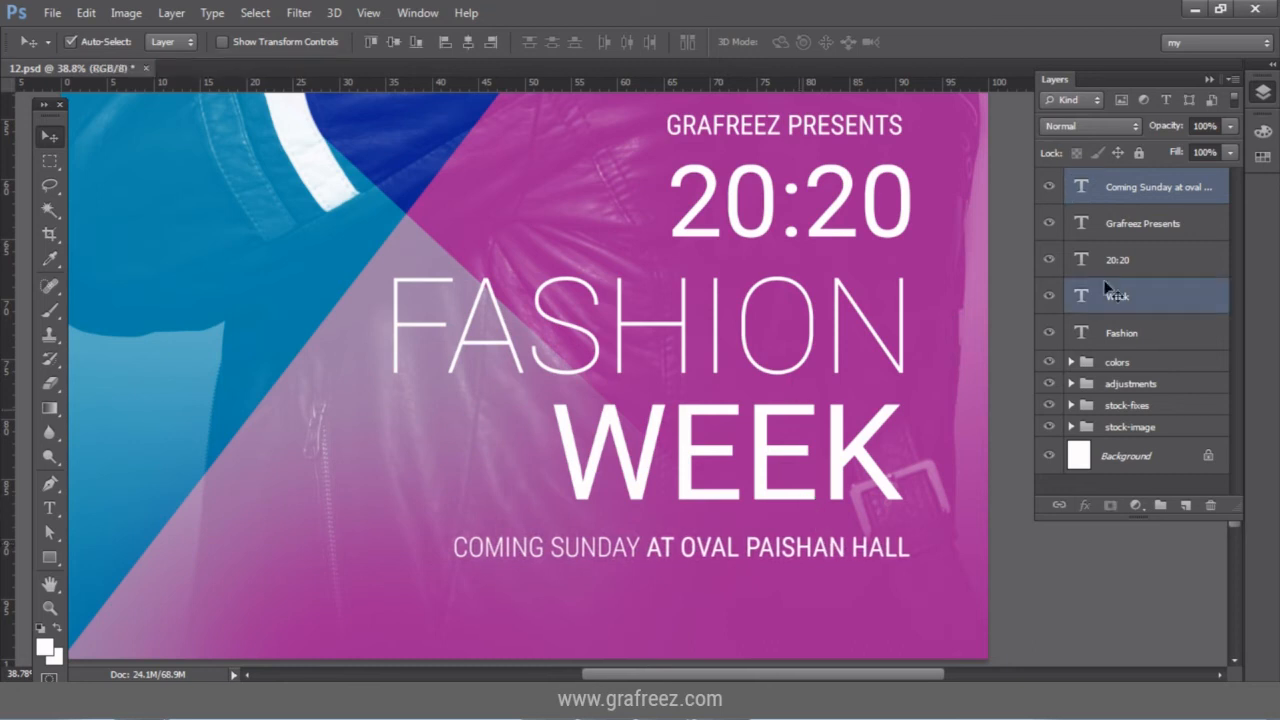
click(1122, 332)
shift+click(1117, 259)
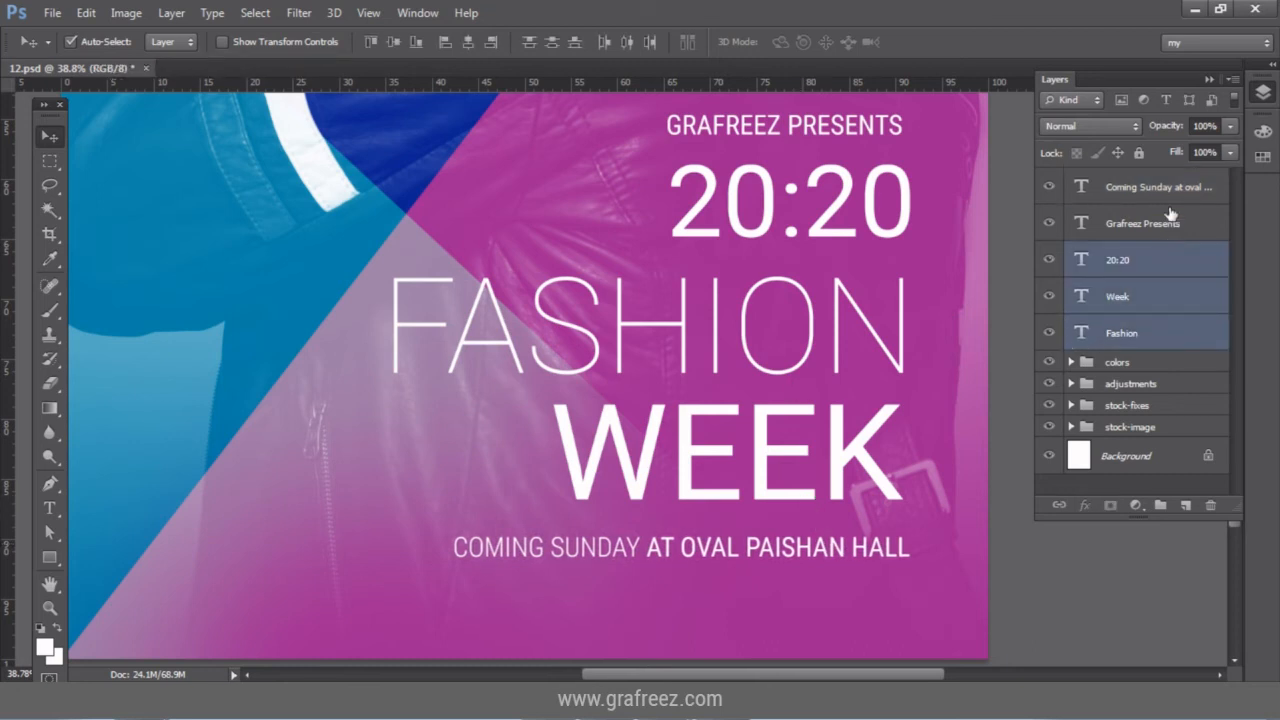
shift+click(1142, 223)
shift+click(1150, 187)
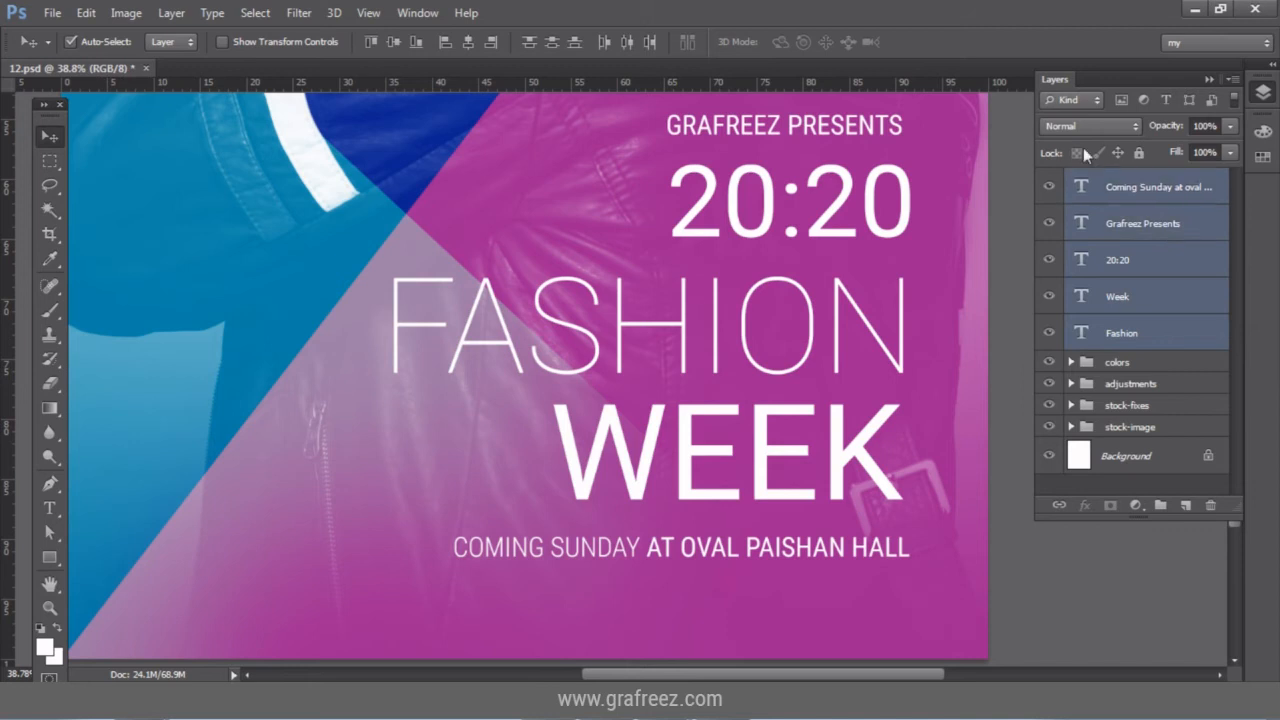
click(497, 42)
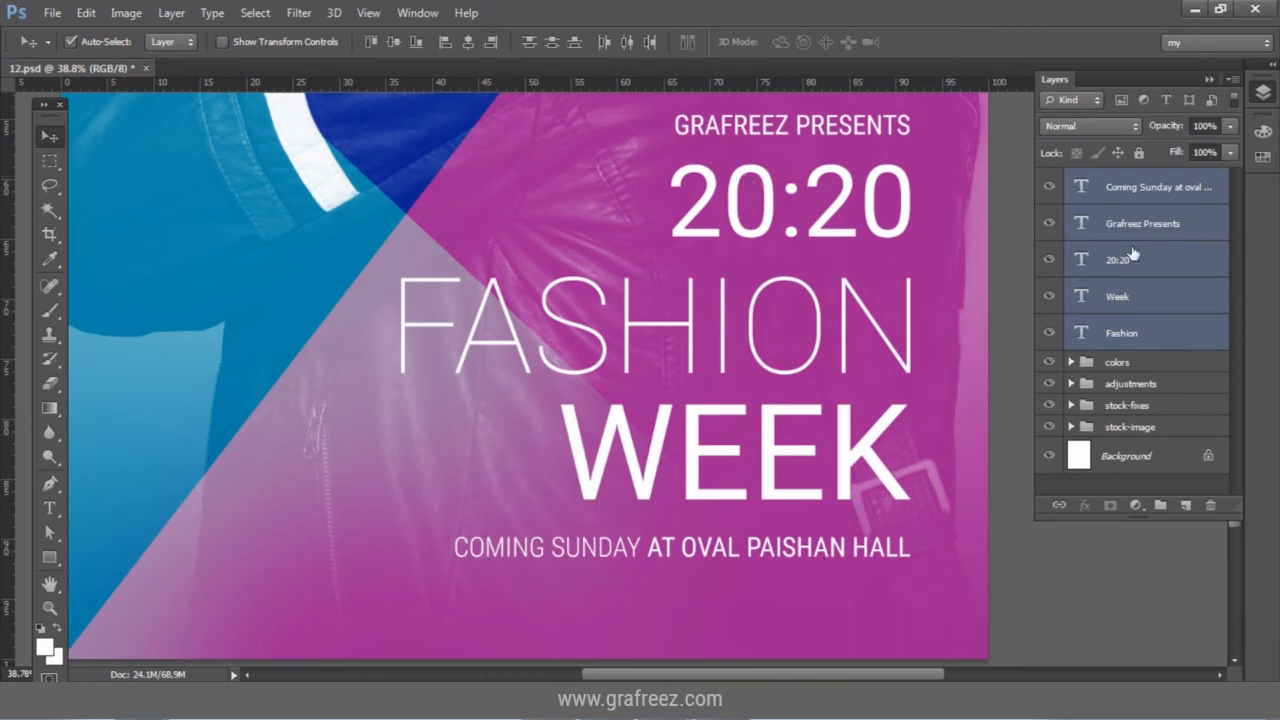
Nudge the COMING SUNDAY line up toward WEEK.
click(905, 560)
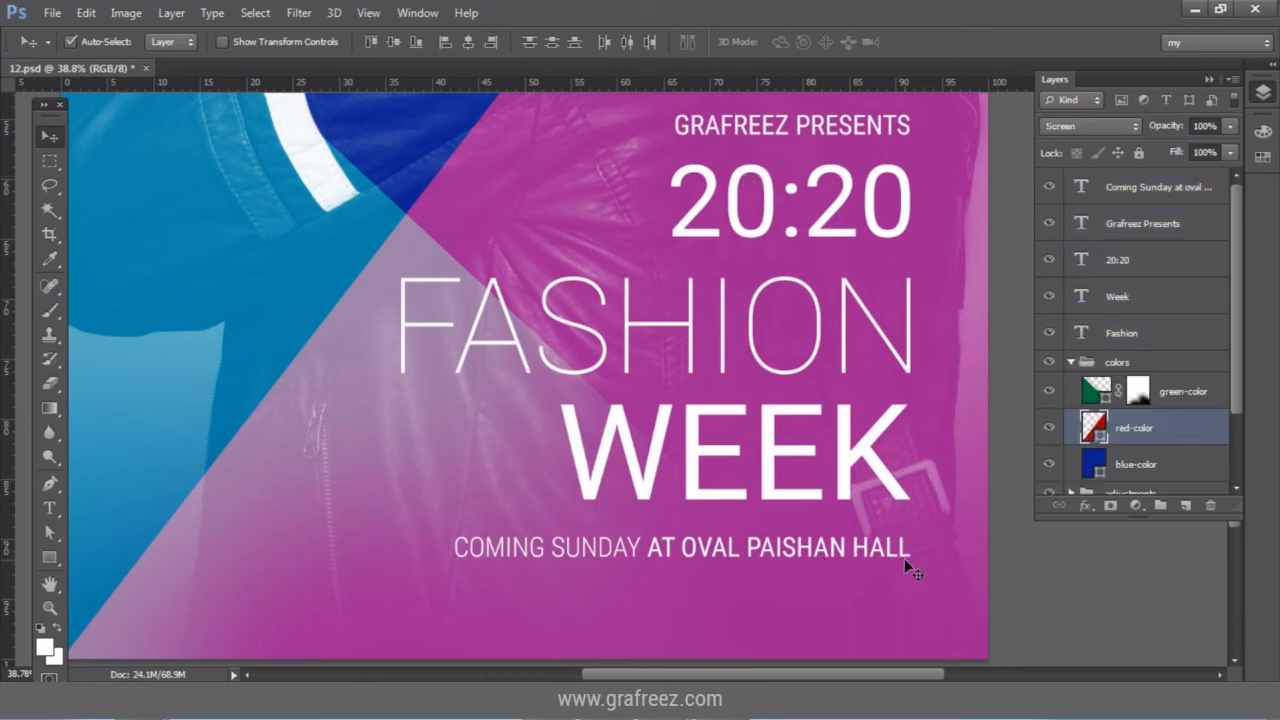
click(896, 551)
key(shift+Up)
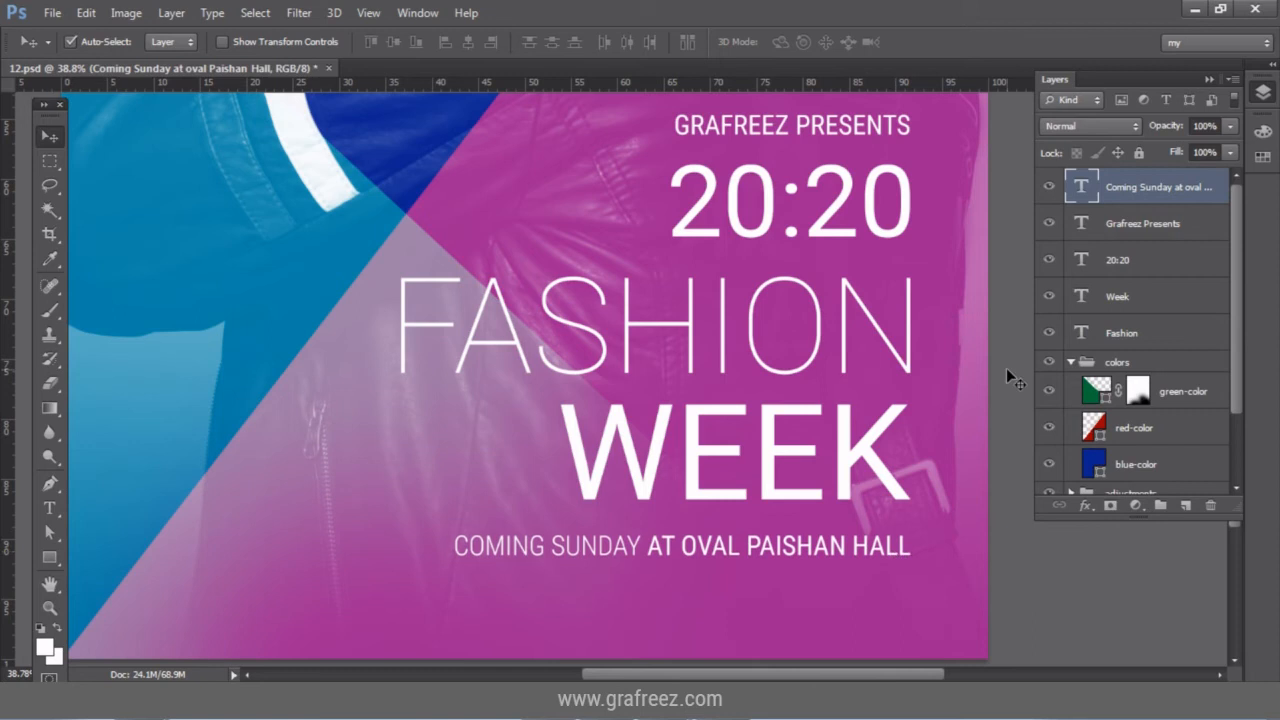
key(Up)
key(Up)
key(Up)
key(Up)
key(Up)
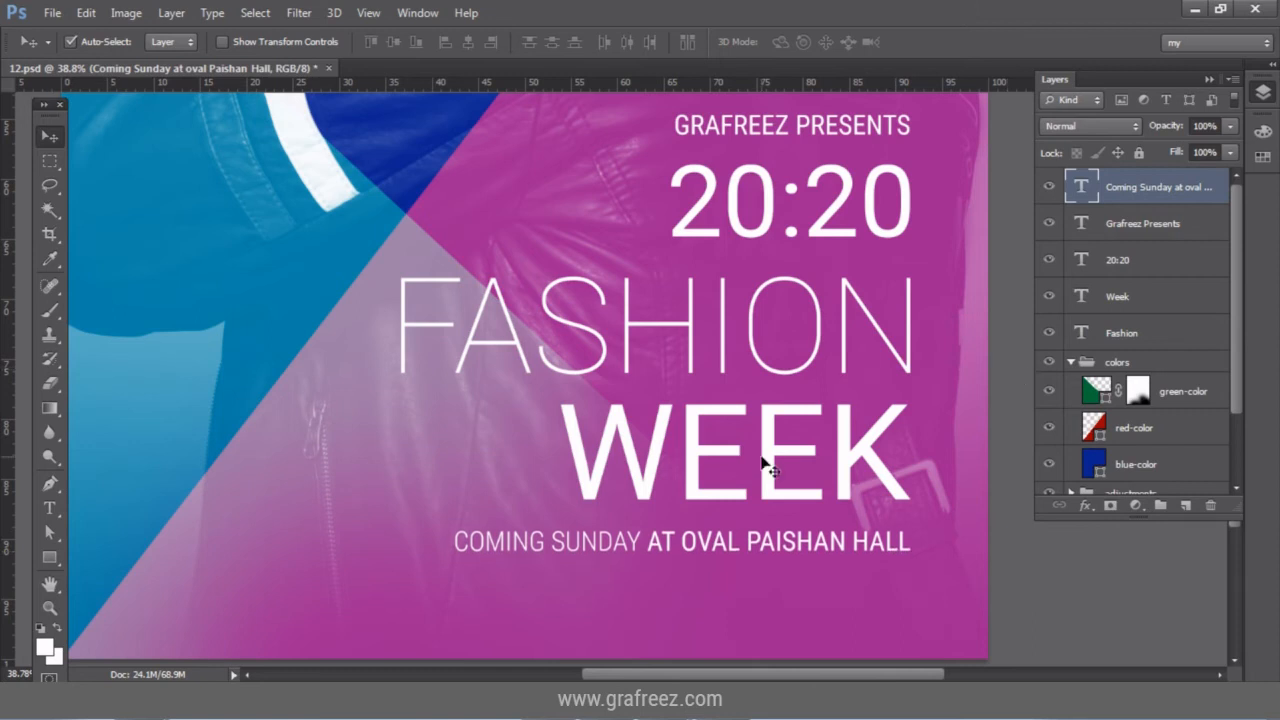
Nudge the FASHION and WEEK lines up slightly together.
shift+click(770, 450)
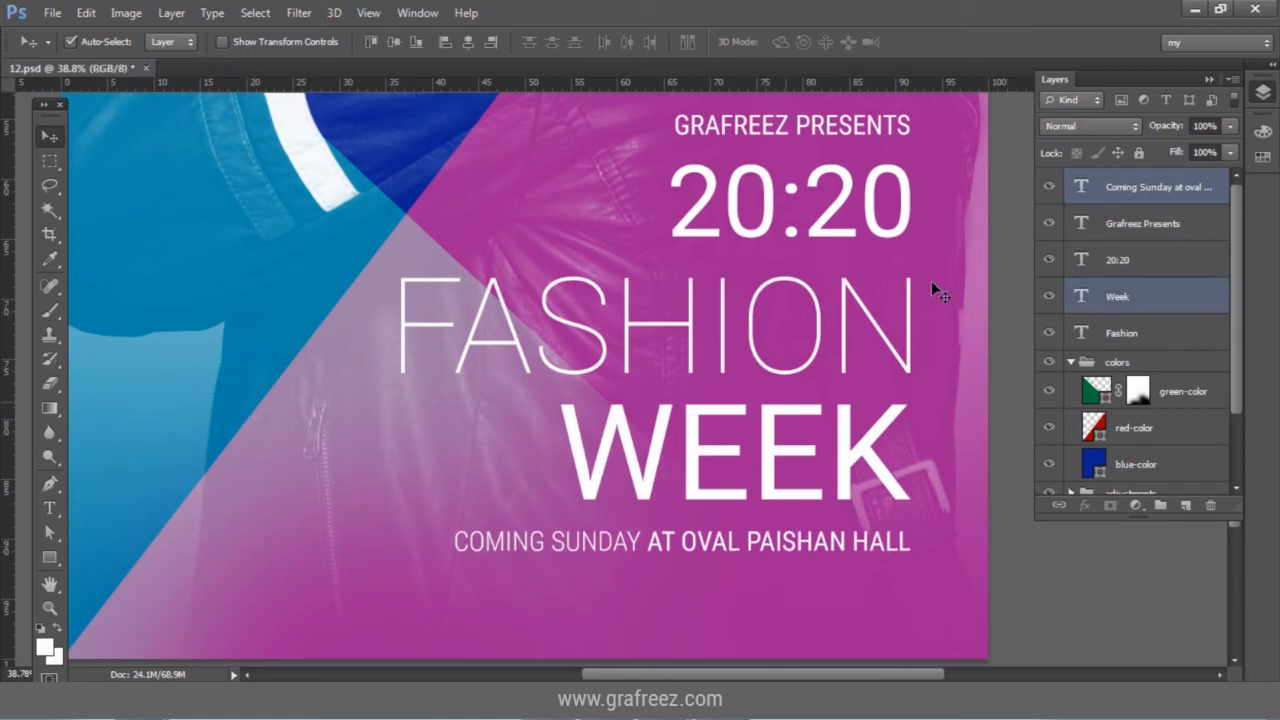
shift+click(1189, 335)
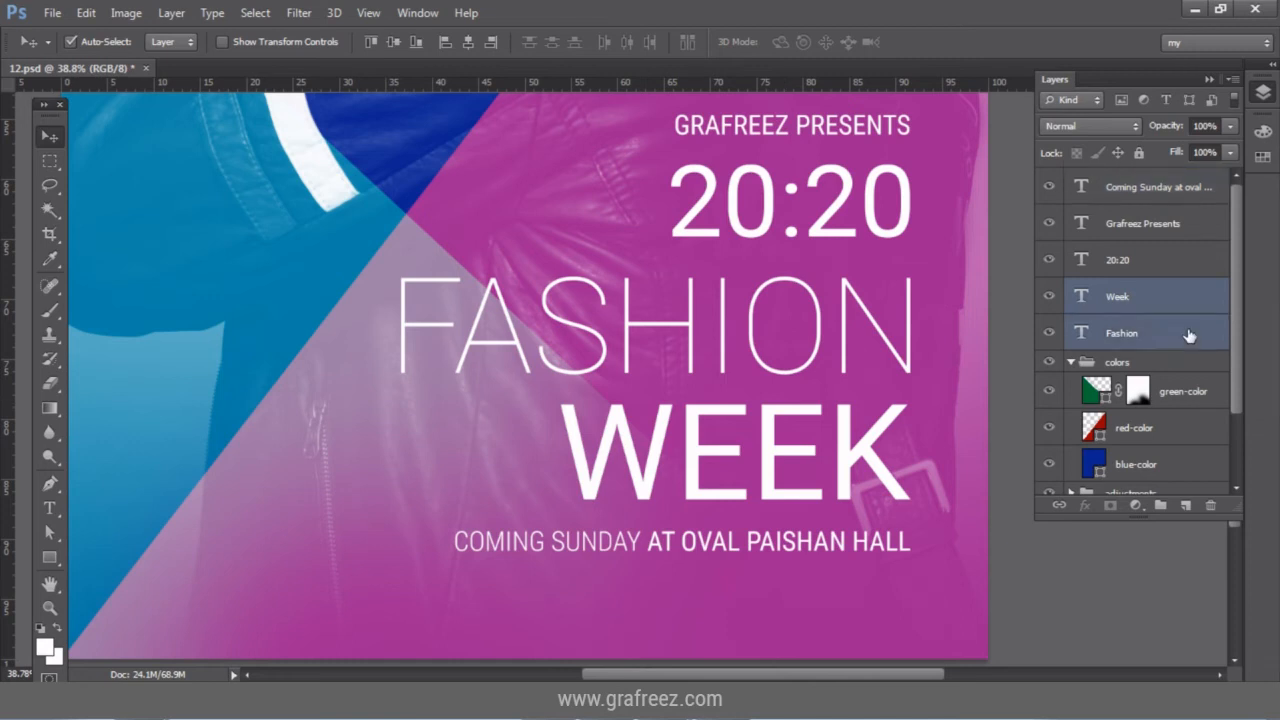
key(Up)
key(Up)
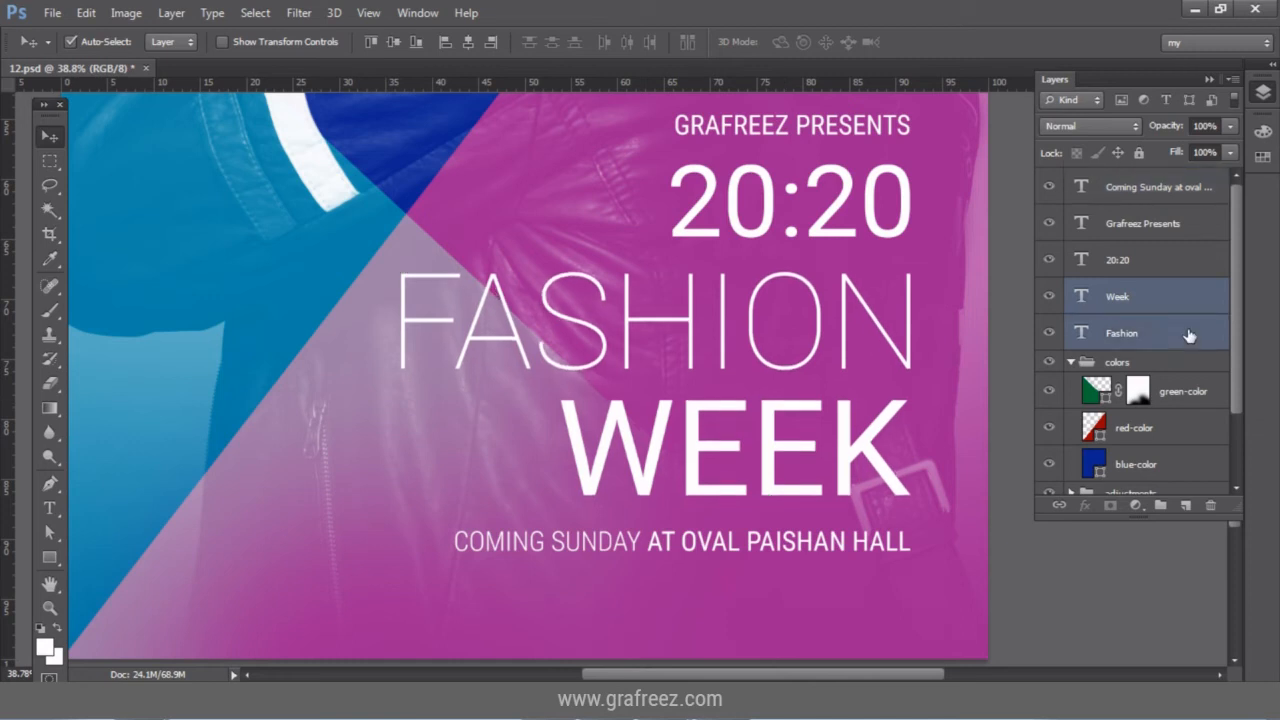
key(Up)
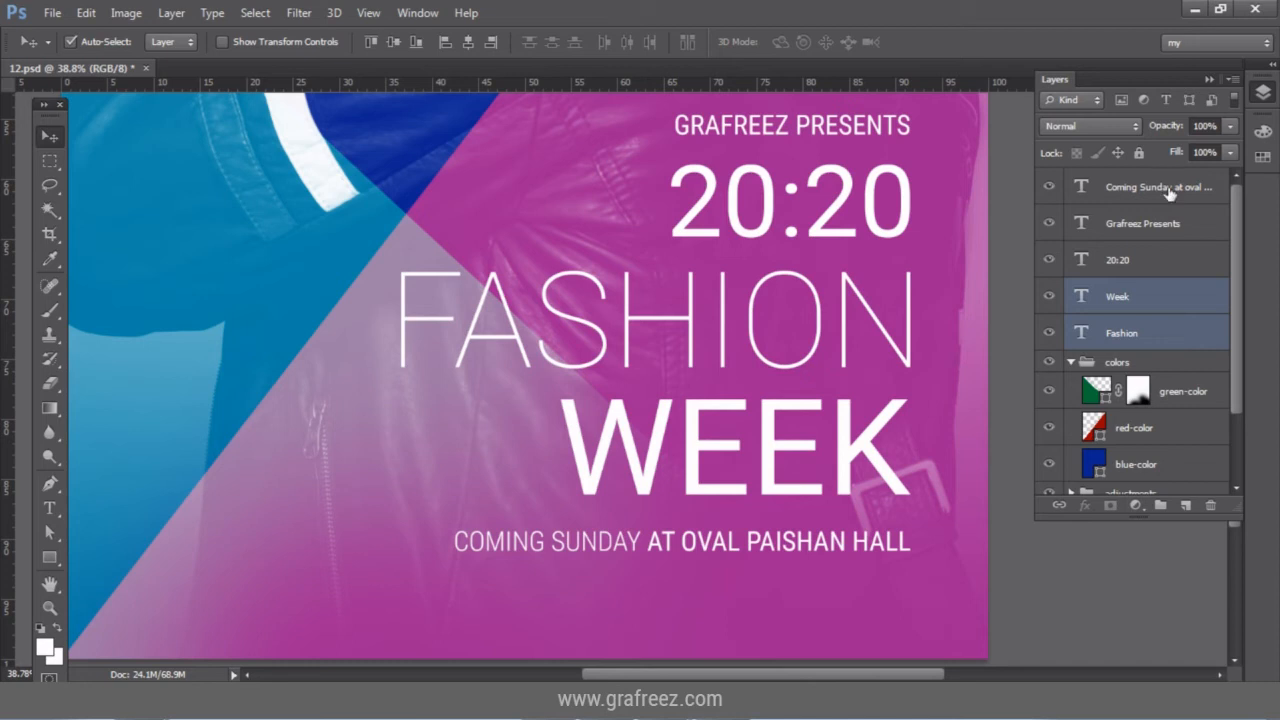
Raise the COMING SUNDAY line once more so it sits closer under WEEK.
click(1170, 190)
key(shift+Up)
key(shift+Up)
key(shift+Up)
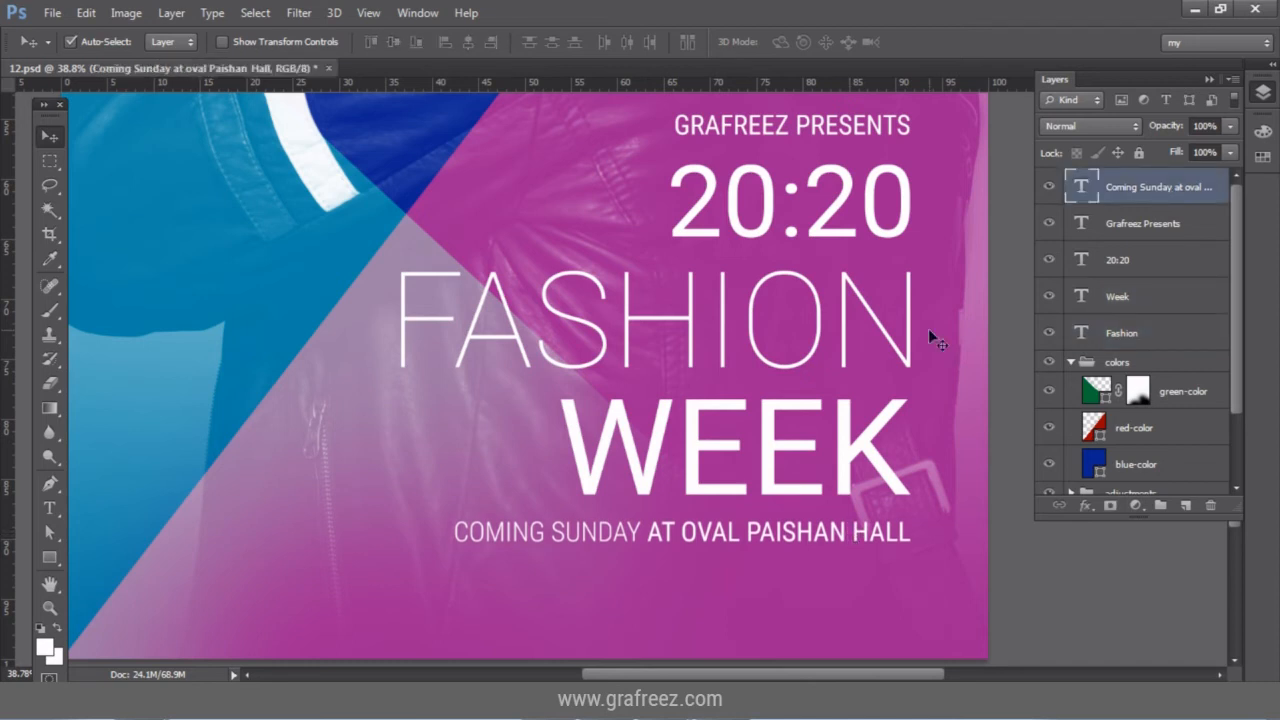
scroll(928, 328, up, 2)
scroll(927, 328, down, 1)
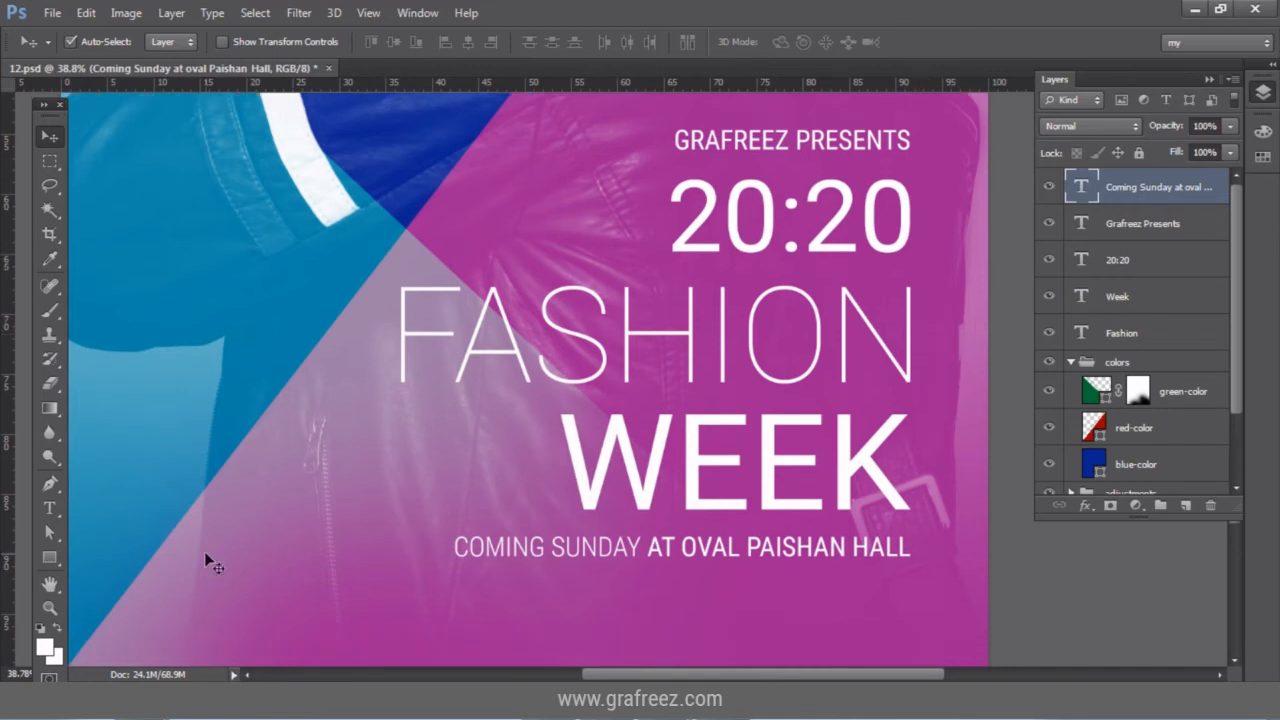
Zoom out to 25% and shift all five text layers slightly right and down.
key(z)
key(alt)
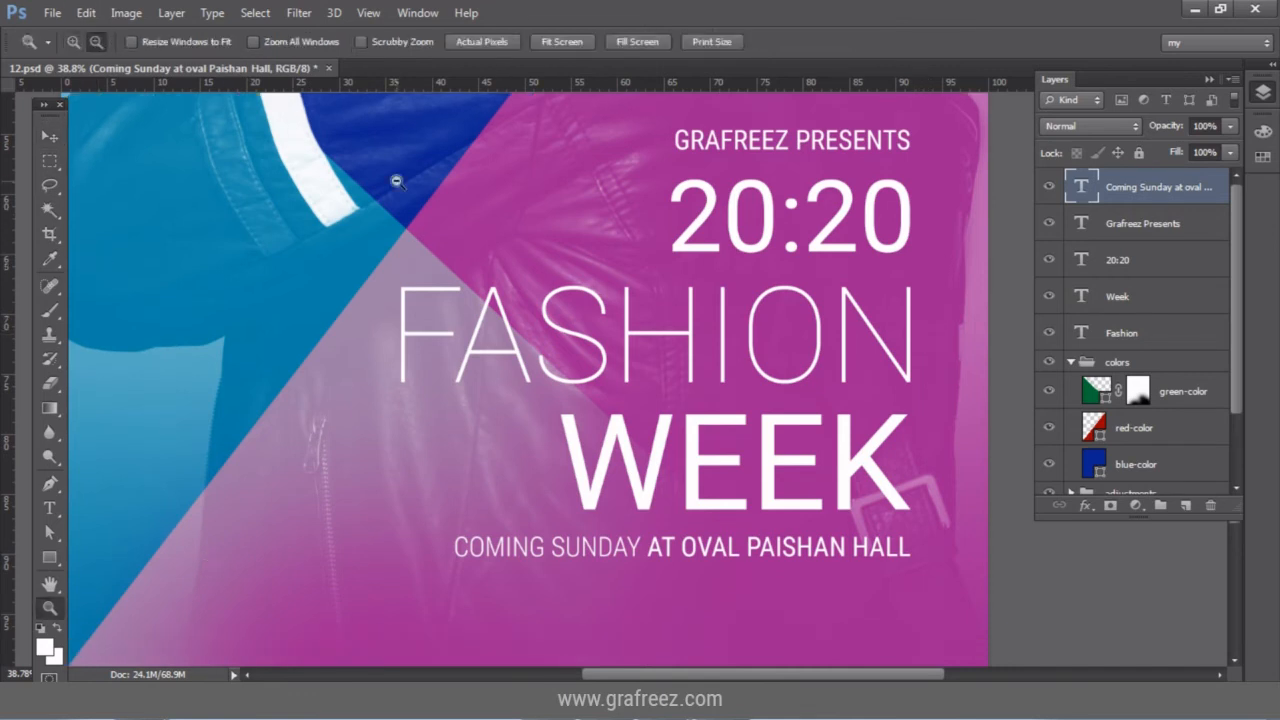
alt+click(521, 319)
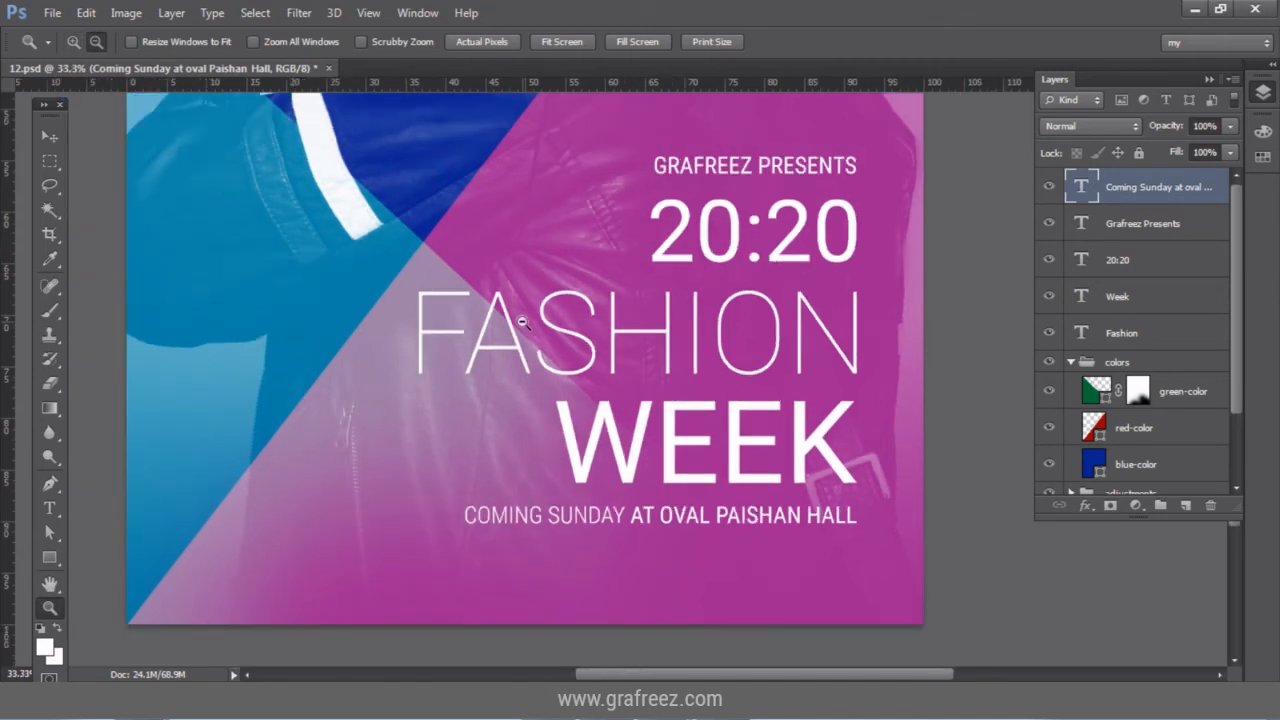
alt+click(521, 319)
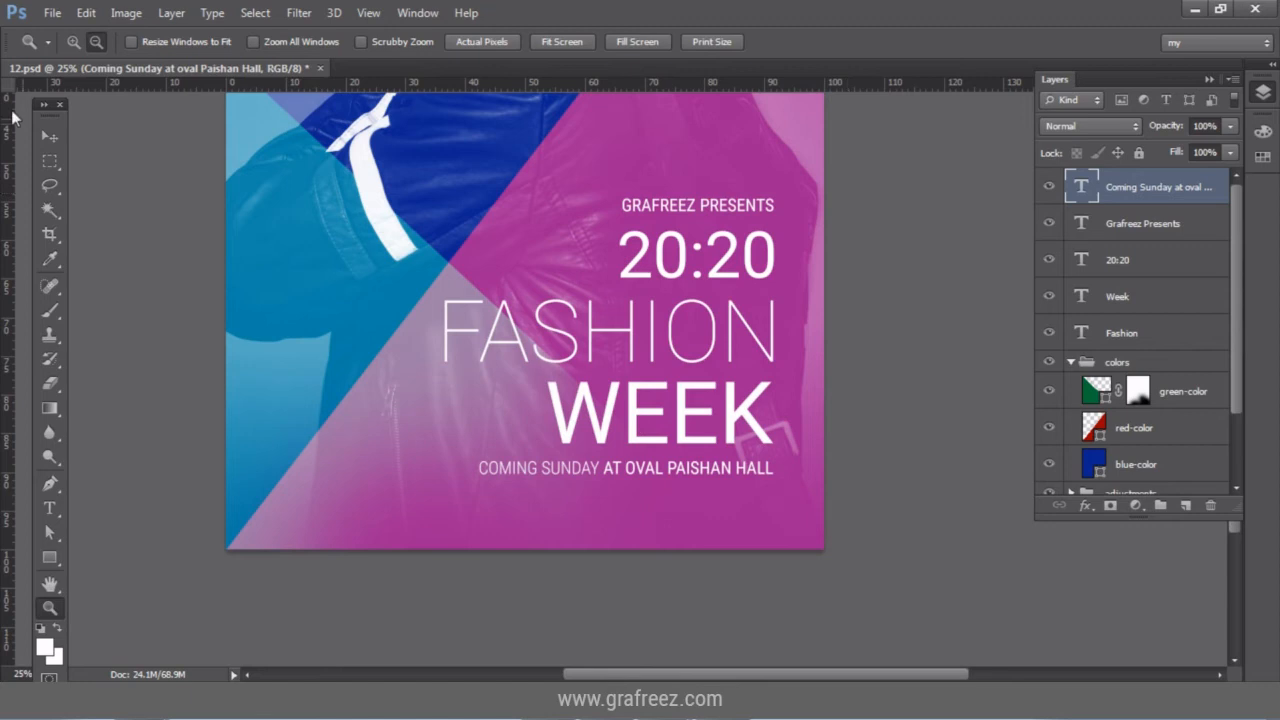
key(v)
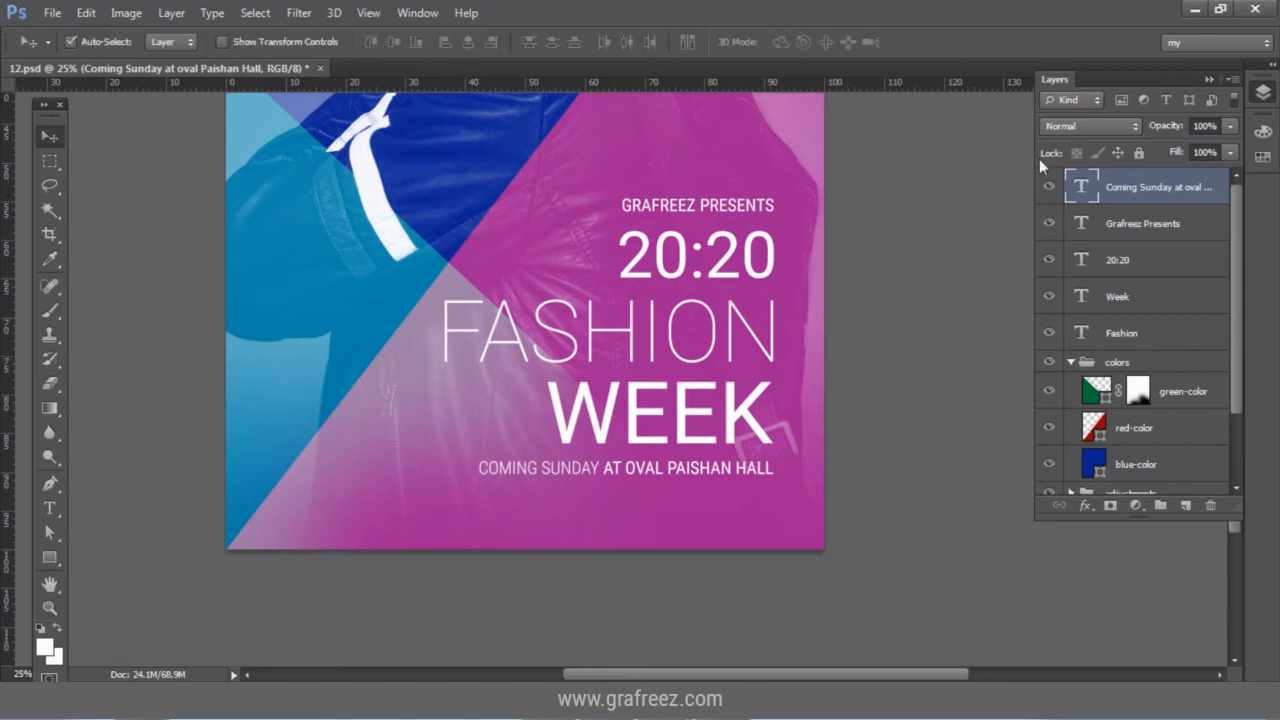
shift+click(1155, 260)
shift+click(1163, 333)
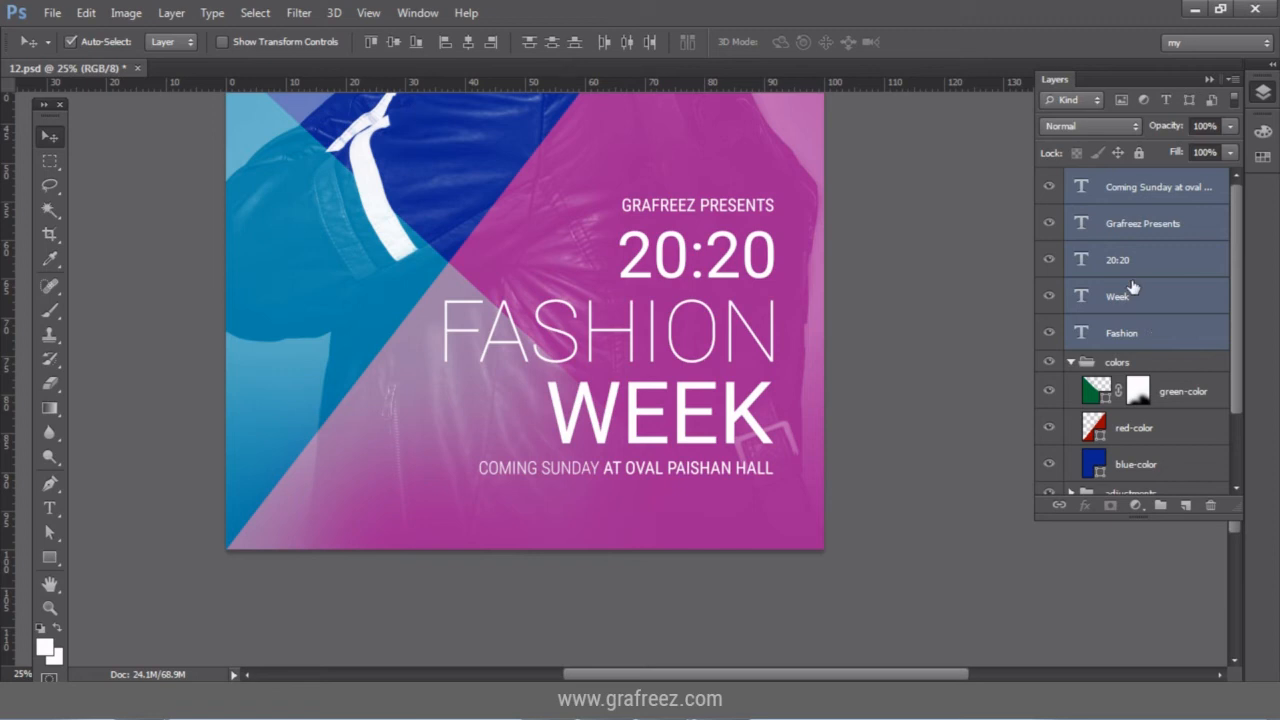
key(shift+Right)
key(shift+Right)
key(shift+Right)
key(shift+Right)
key(shift+Right)
key(shift+Down)
key(shift+Down)
key(shift+Down)
key(shift+Down)
key(shift+Down)
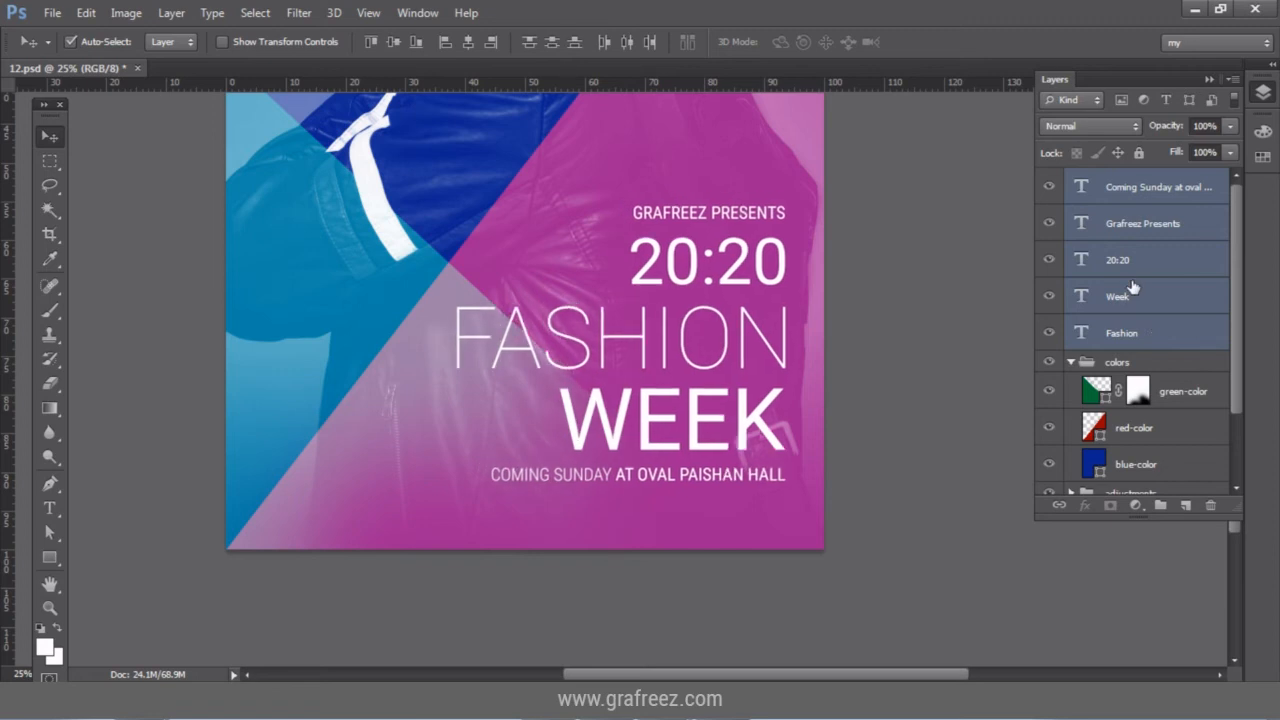
key(shift+Down)
key(shift+Down)
key(shift+Down)
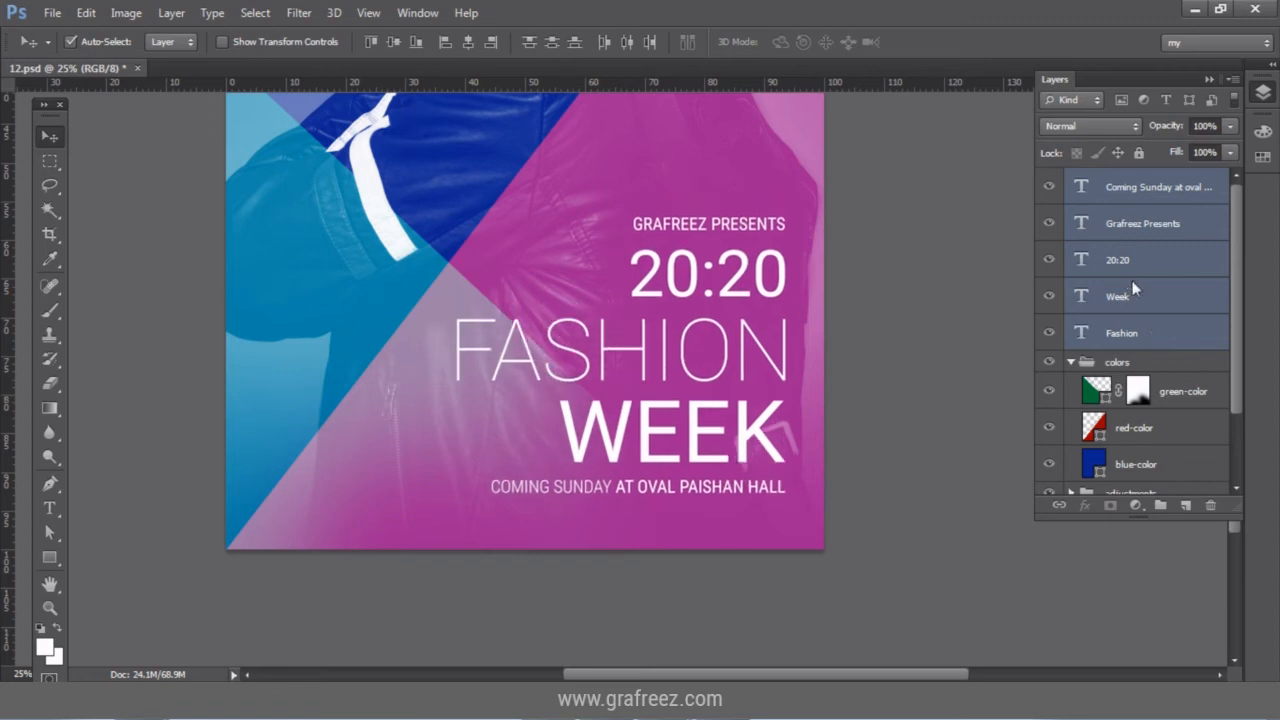
key(shift+Down)
key(shift+Down)
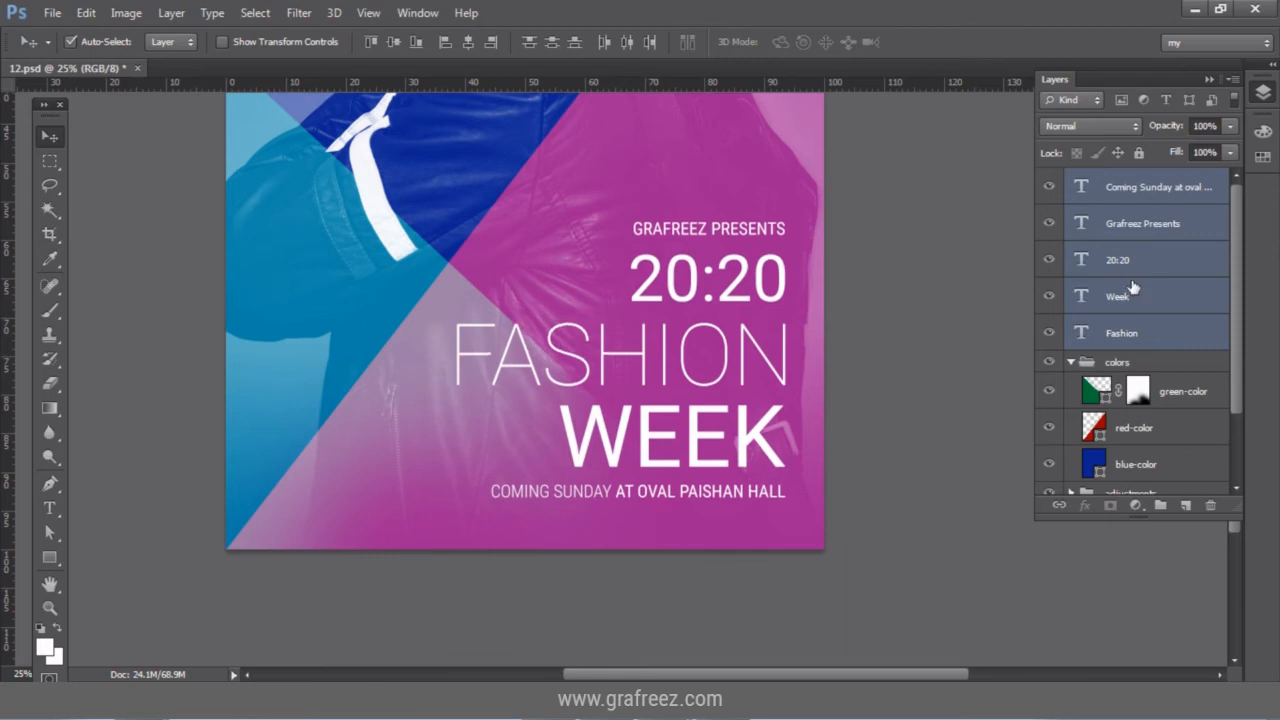
key(shift+Right)
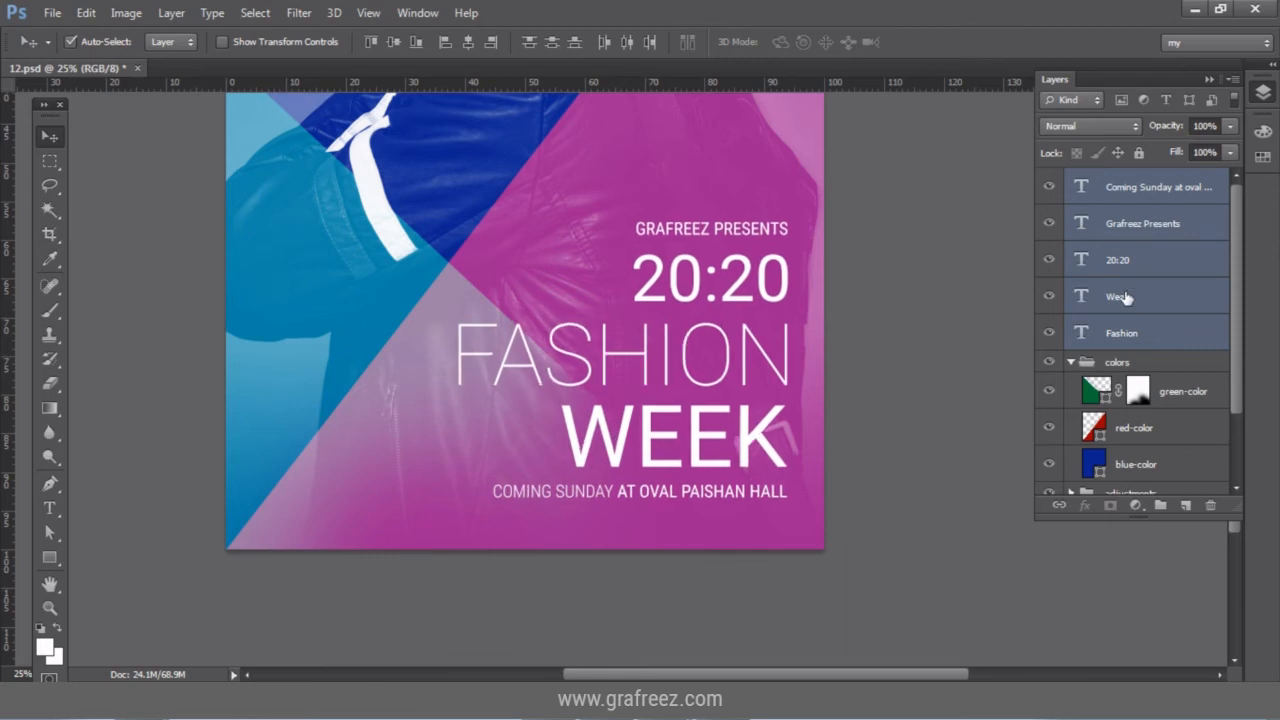
Lower GRAFREEZ PRESENTS slightly, then reselect all five text layers.
click(1142, 223)
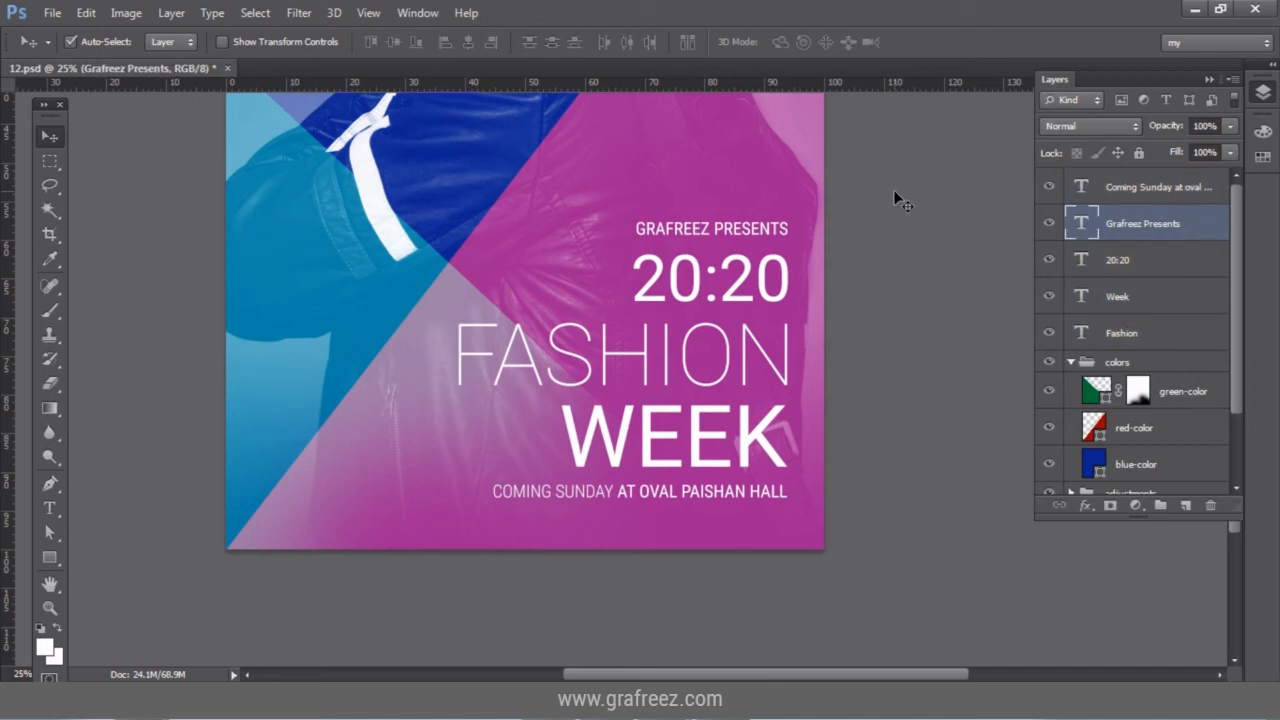
key(shift+Down)
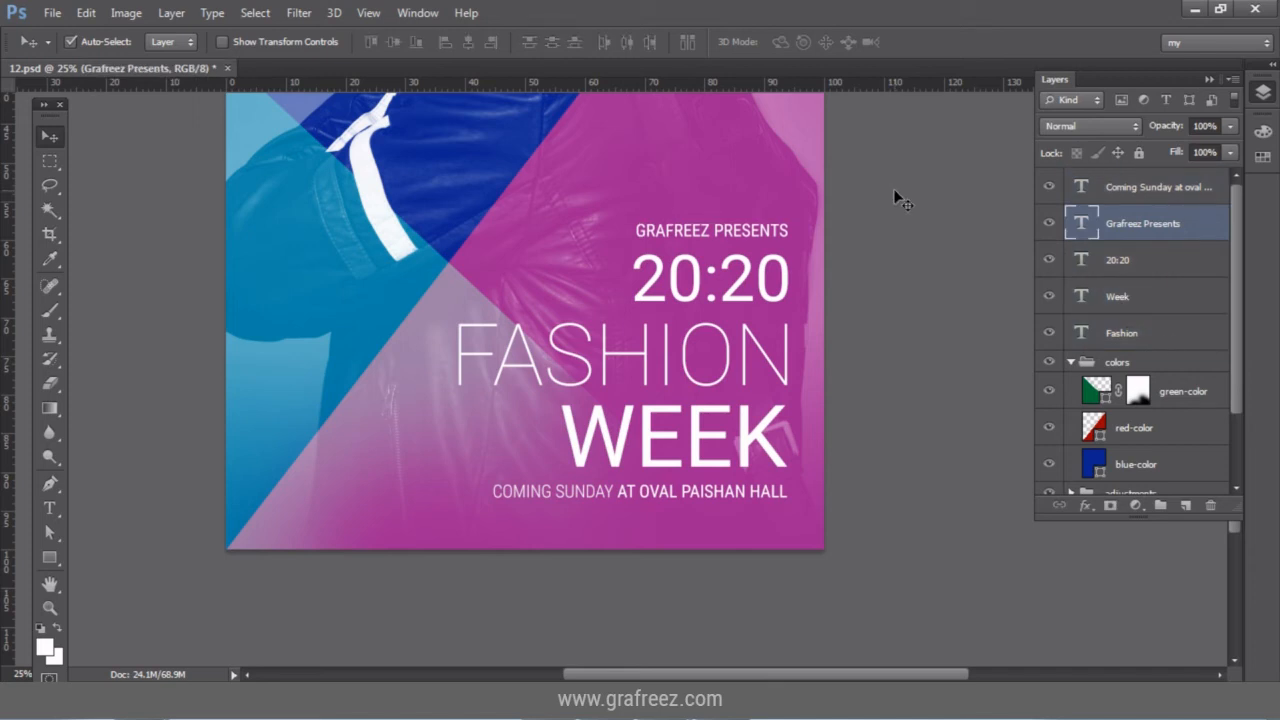
shift+click(1168, 344)
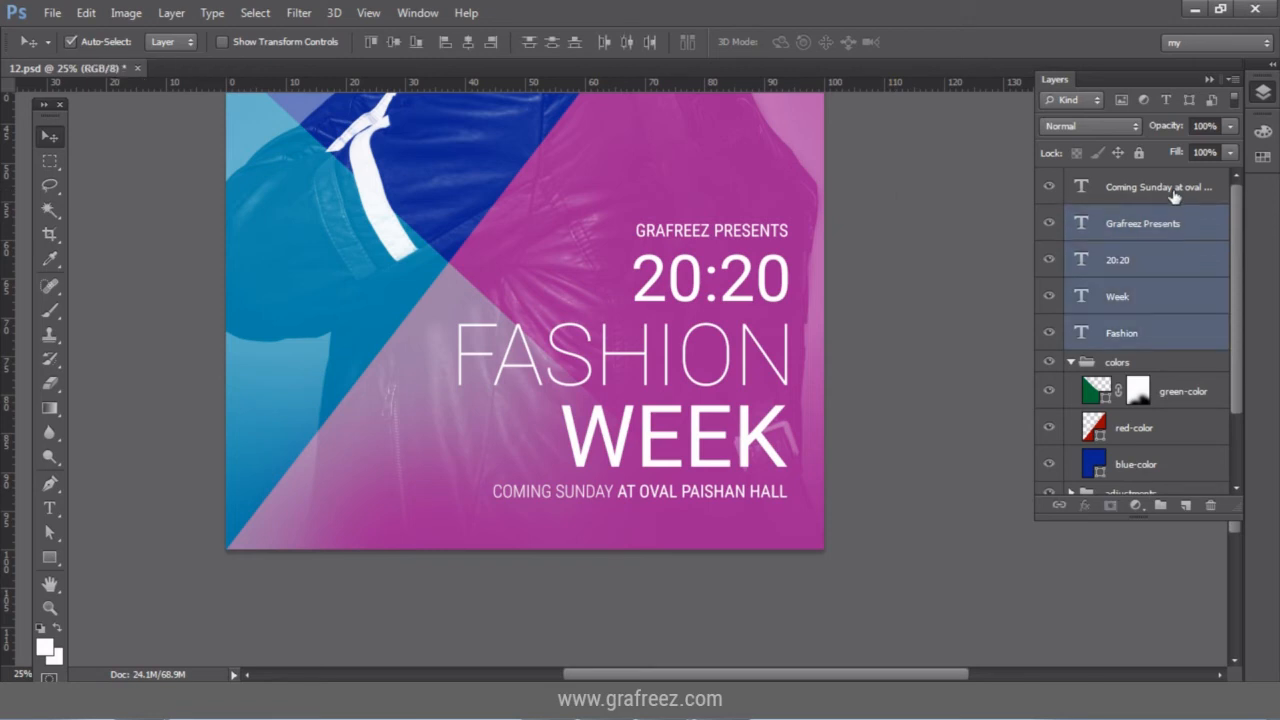
shift+click(1166, 202)
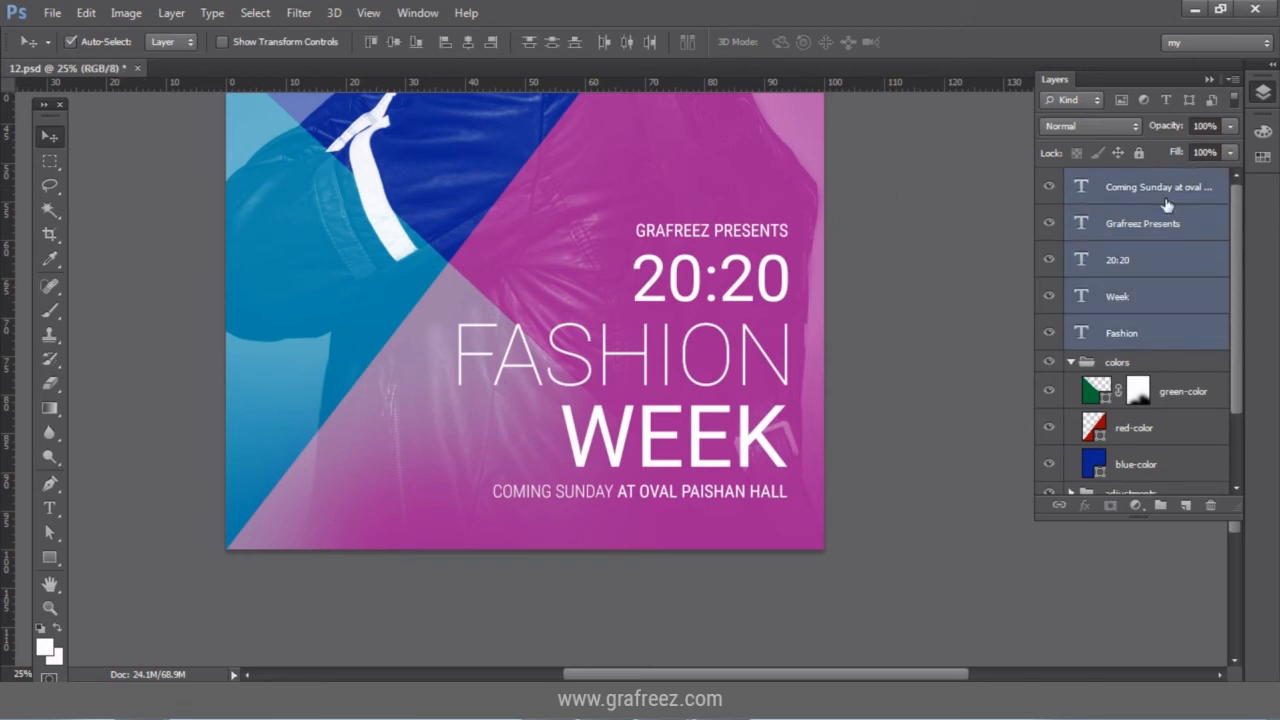
Group the five selected text layers into a group named 'typo' and fit the poster on screen.
key(ctrl+g)
double_click(1121, 180)
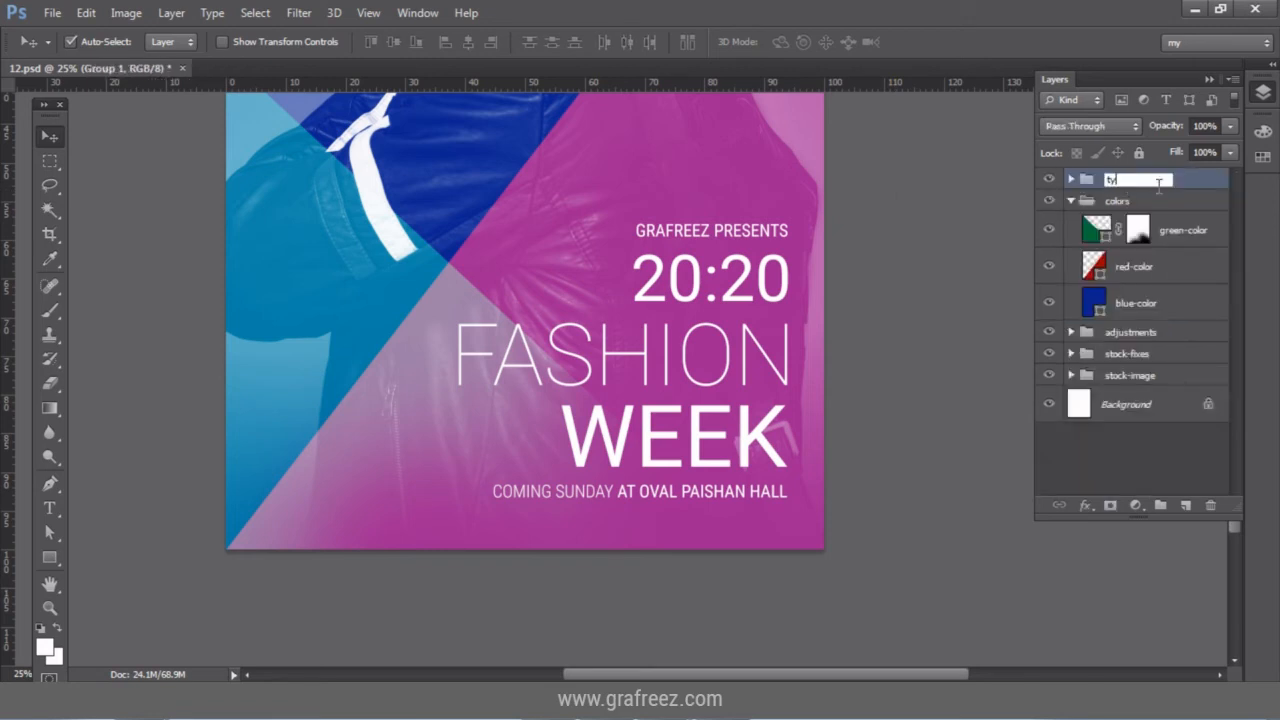
text(typo)
key(Return)
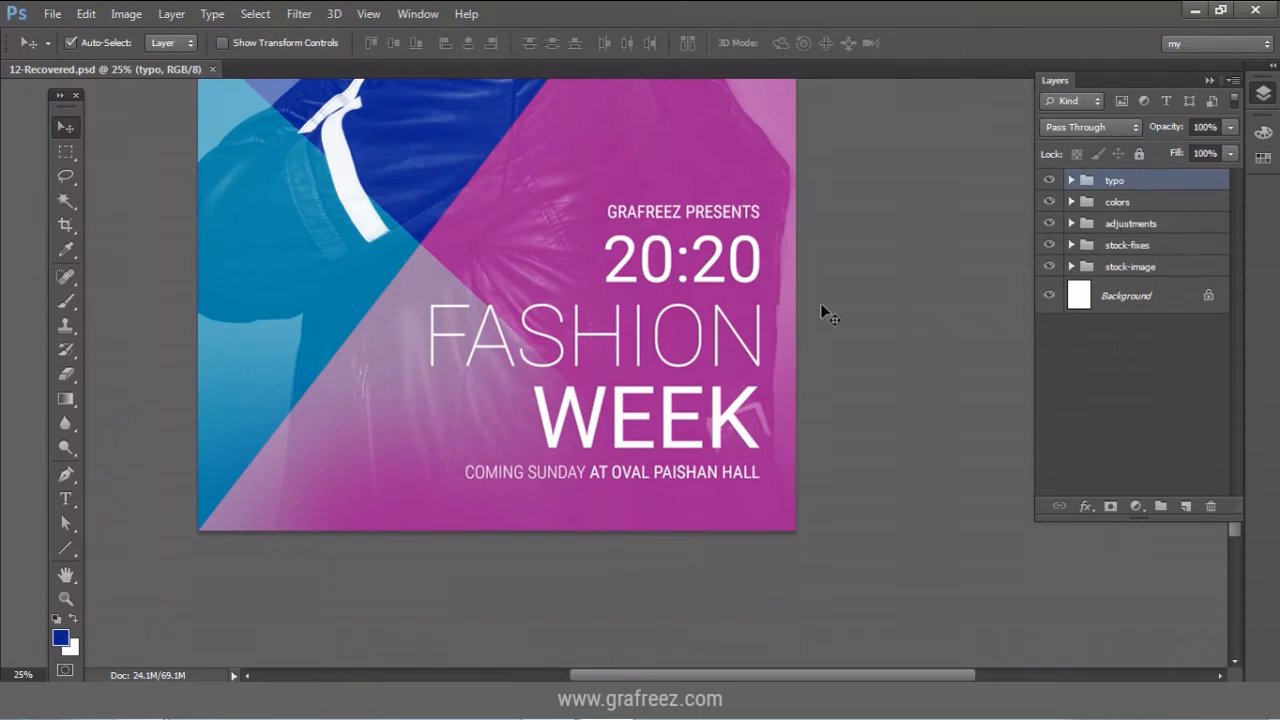
click(62, 600)
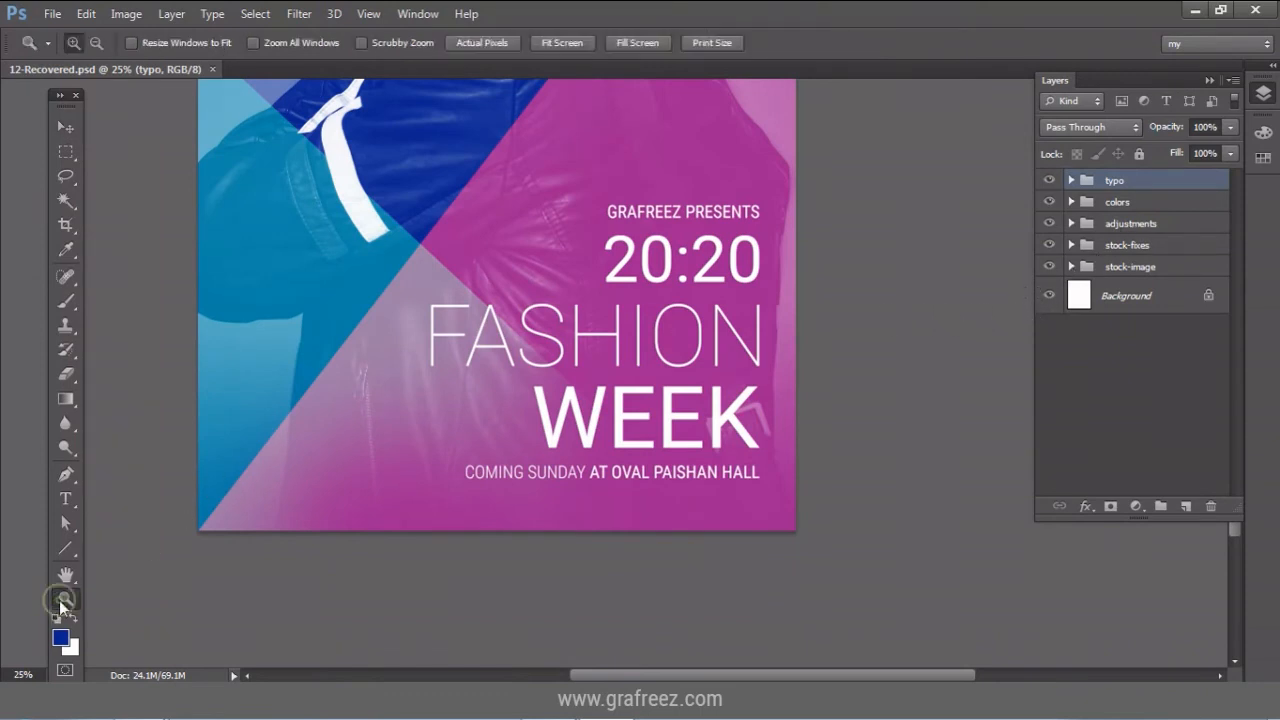
click(561, 43)
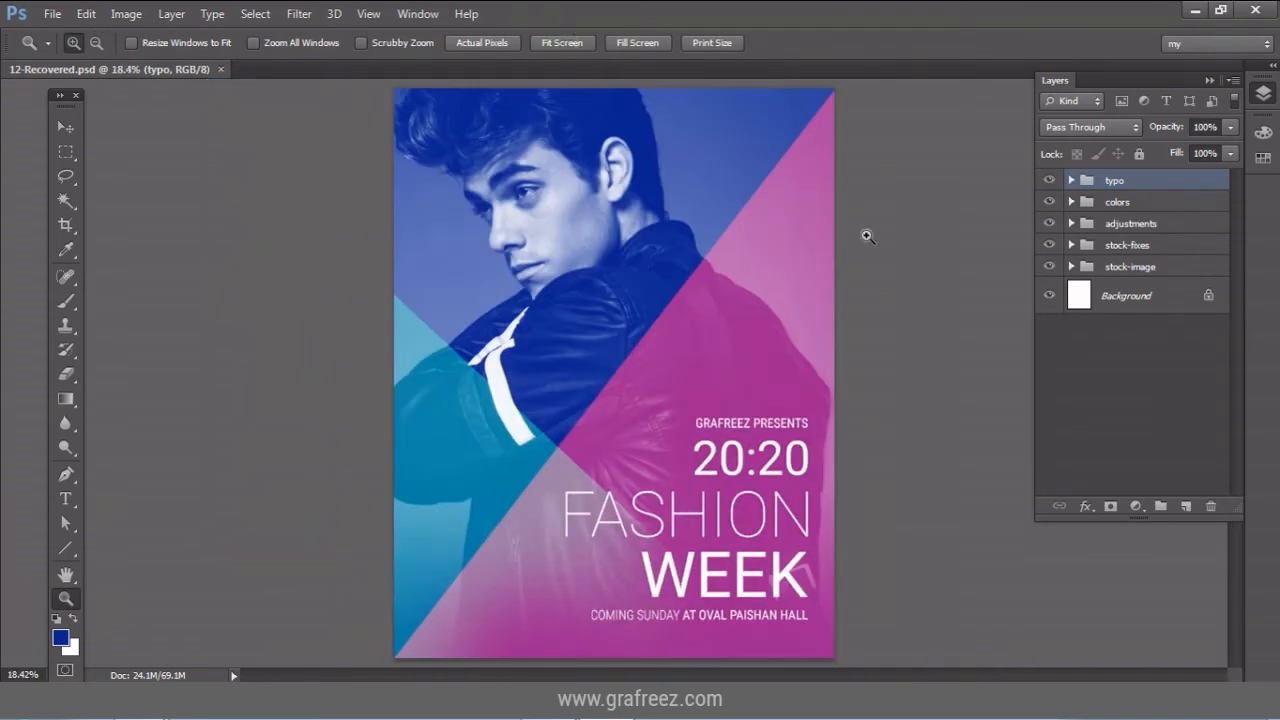
Add a new layer named line-1.
click(1185, 508)
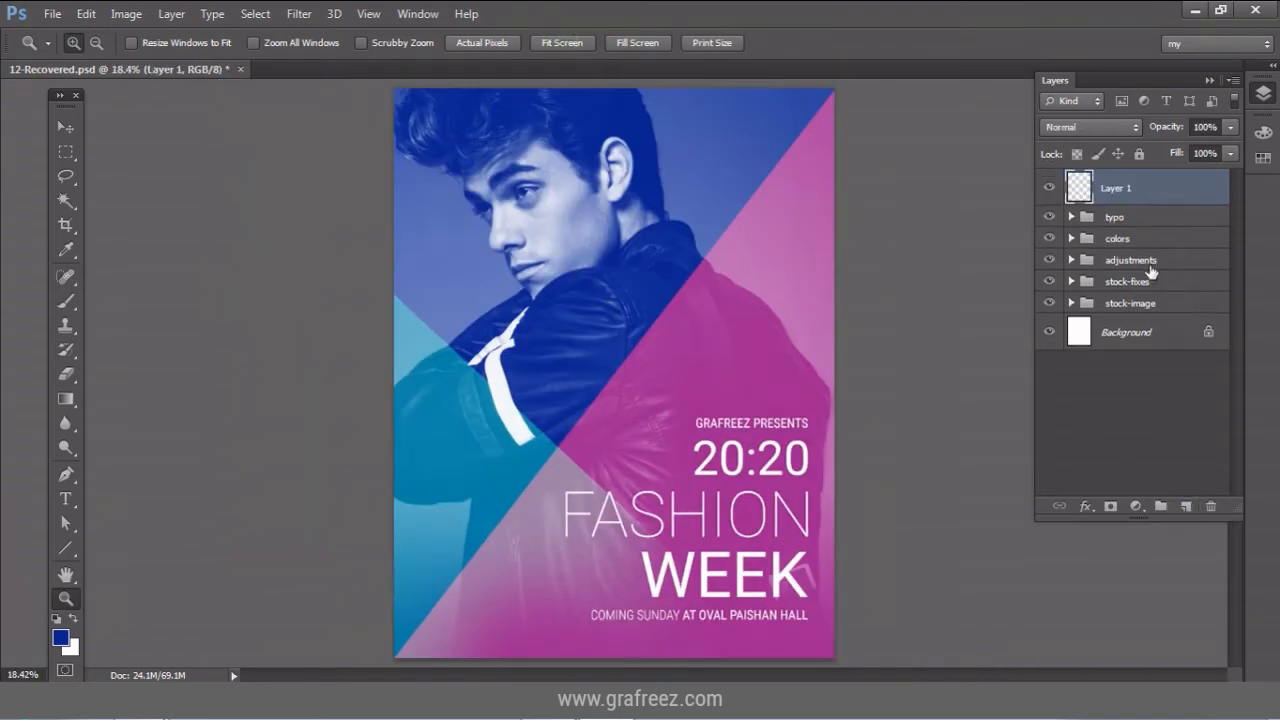
double_click(1118, 187)
key(BackSpace)
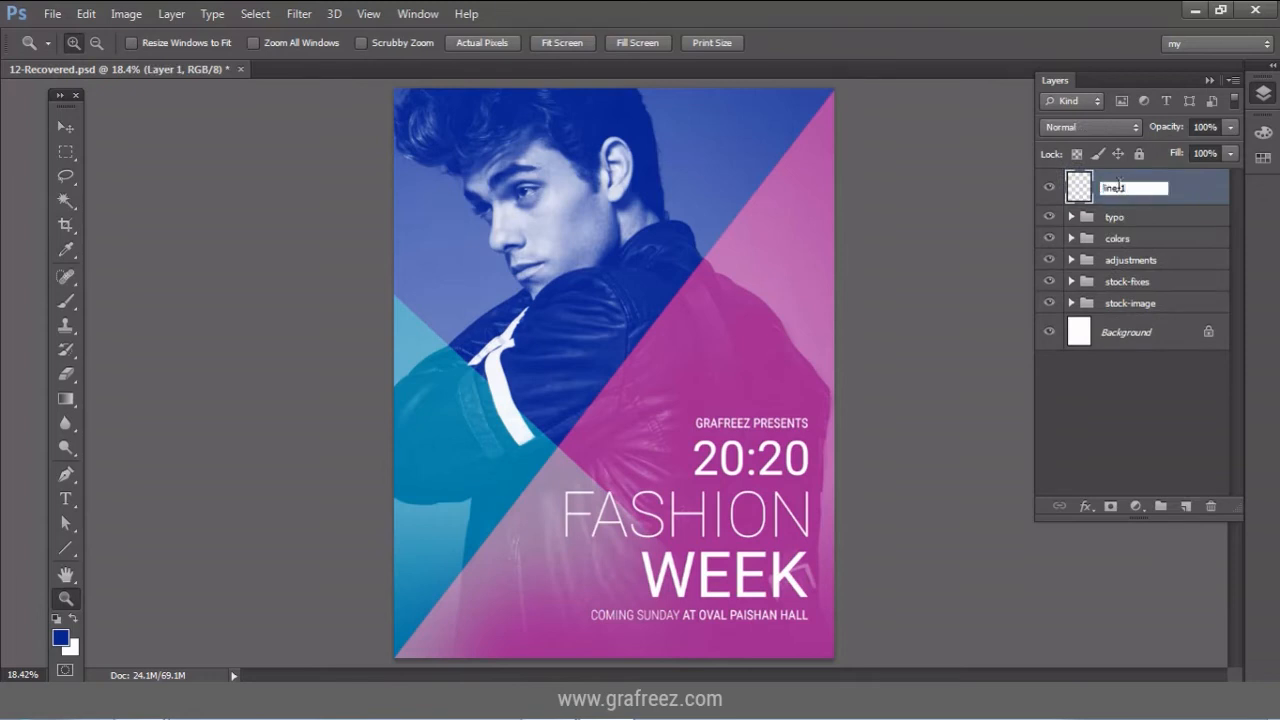
text(line-1)
key(Return)
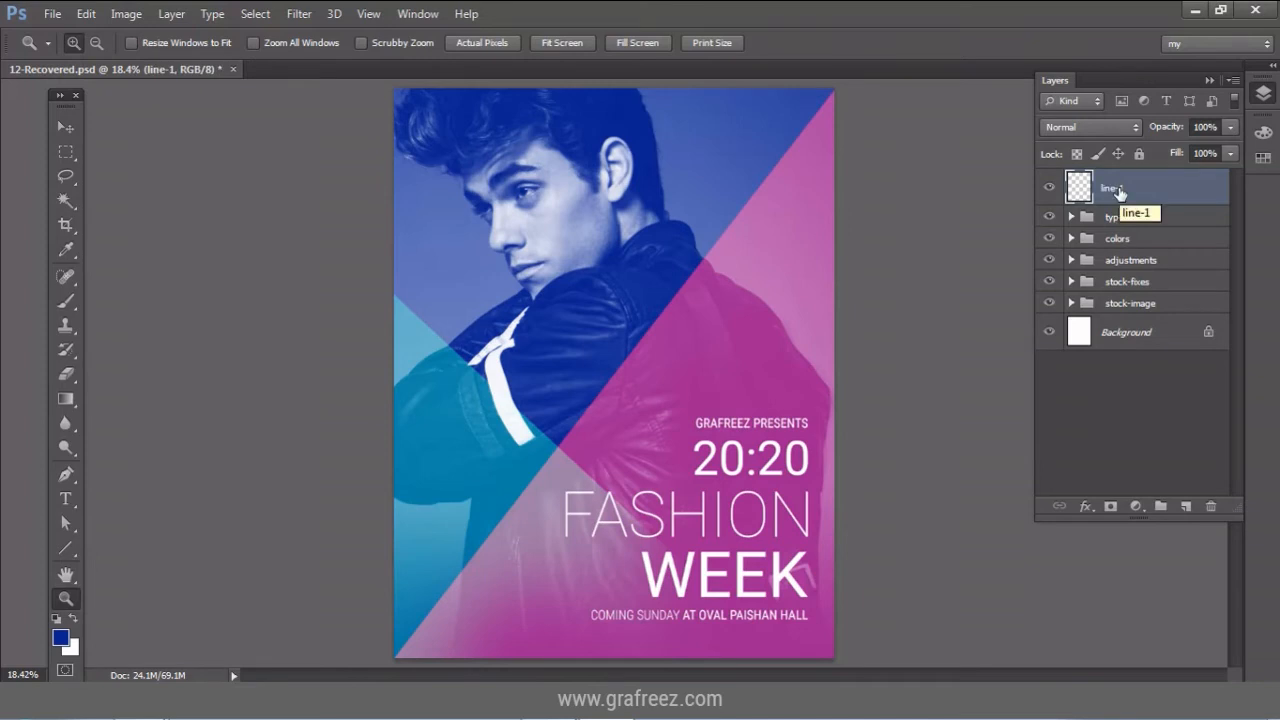
Draw a vertical line up the poster's right side and fill it pure white.
click(70, 547)
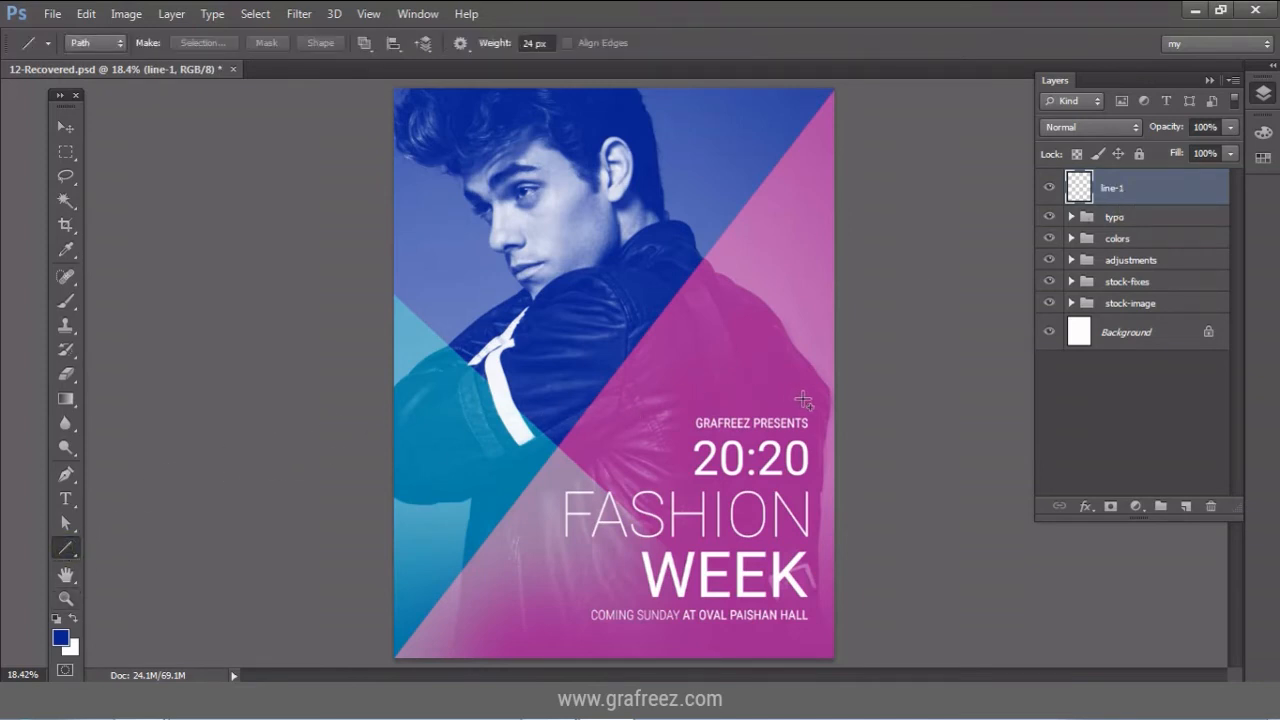
drag(805, 400, 808, 126)
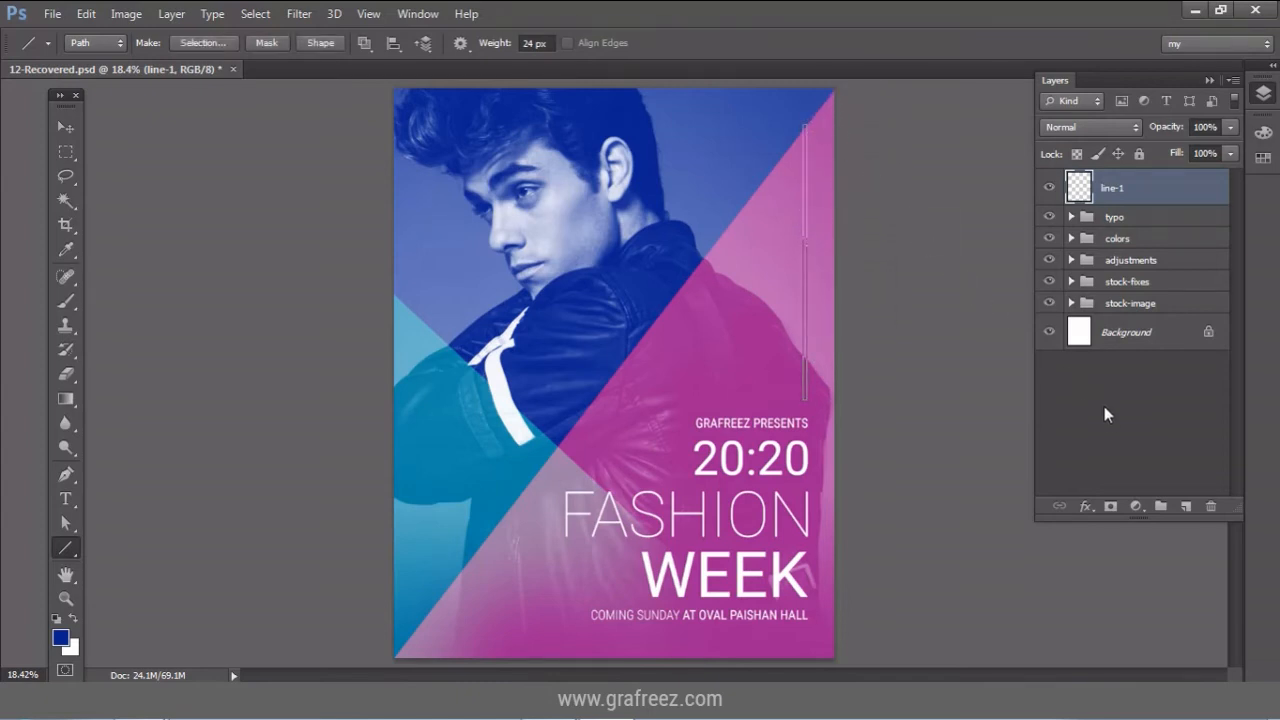
click(1140, 506)
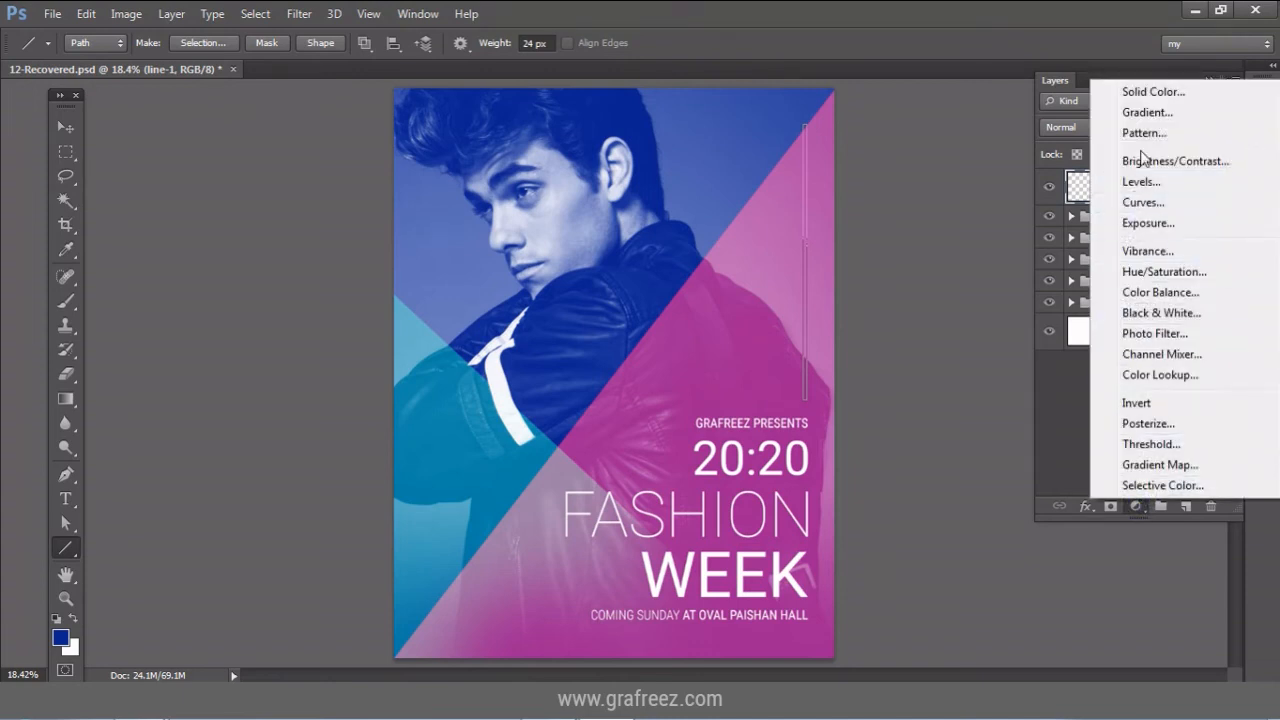
click(1155, 95)
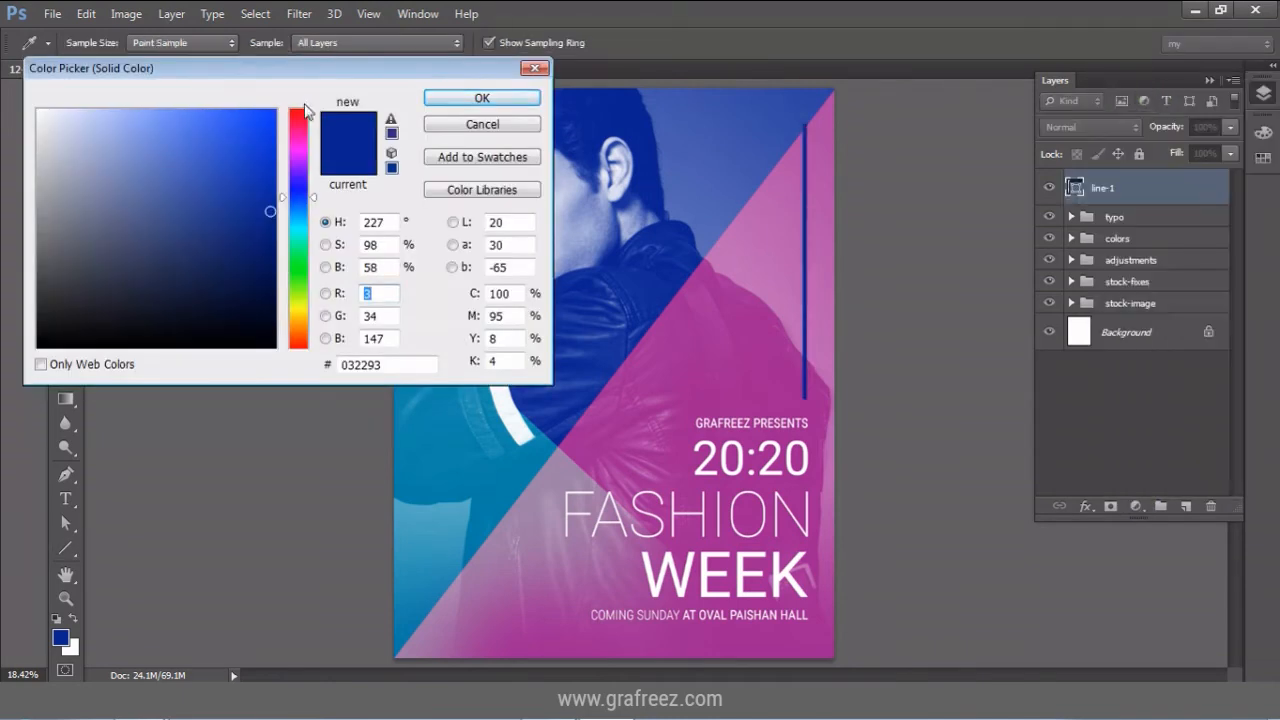
drag(45, 128, 37, 110)
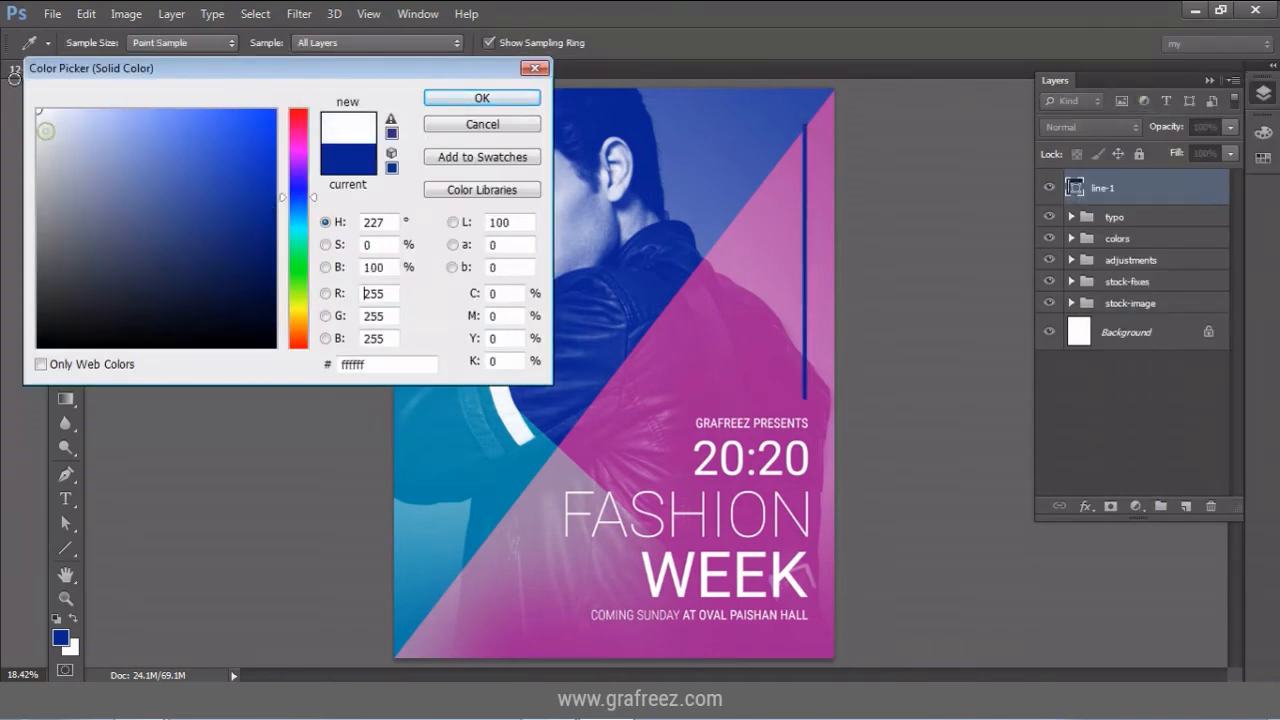
click(459, 98)
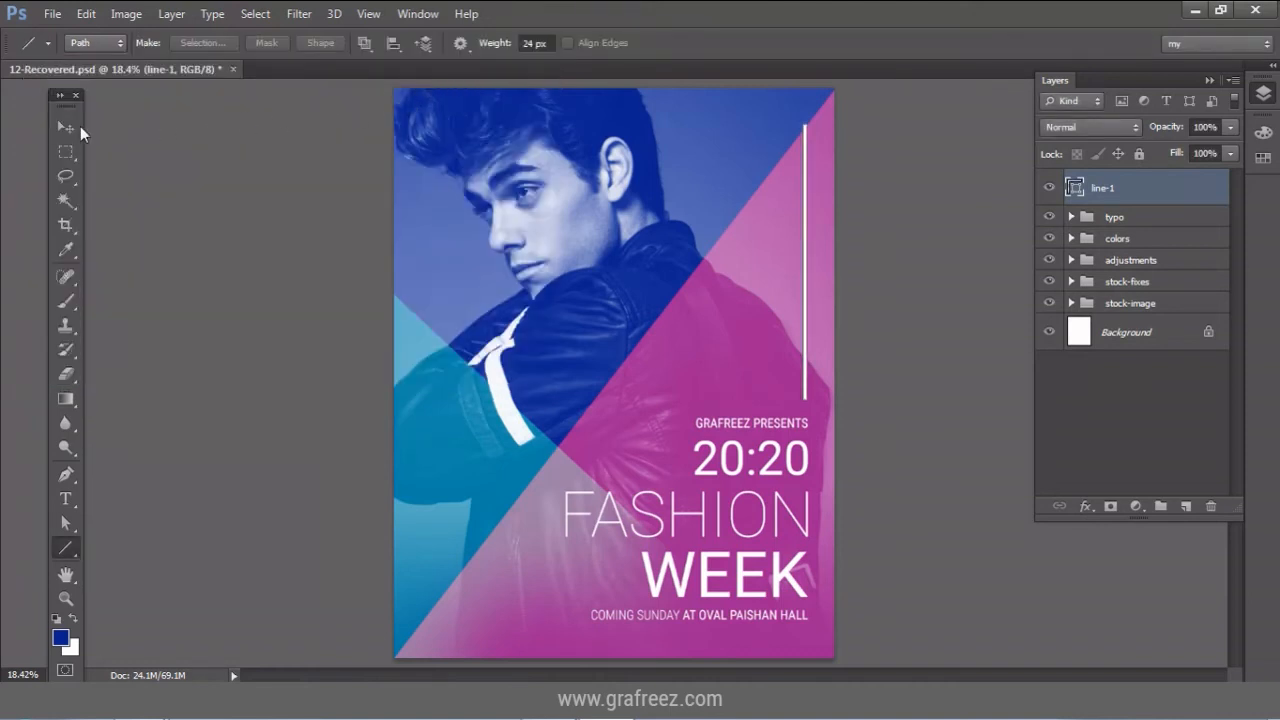
click(67, 127)
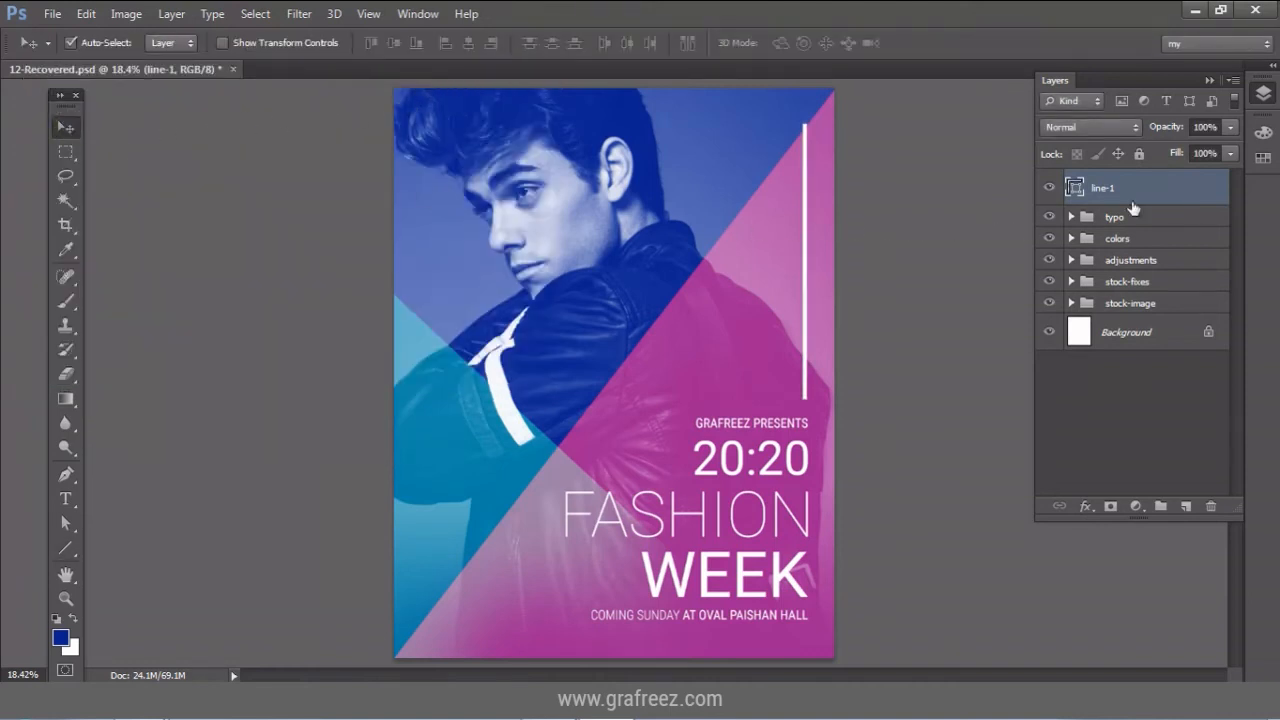
Duplicate line-1 as line-2 and move the copy to the poster's left side.
right_click(1159, 188)
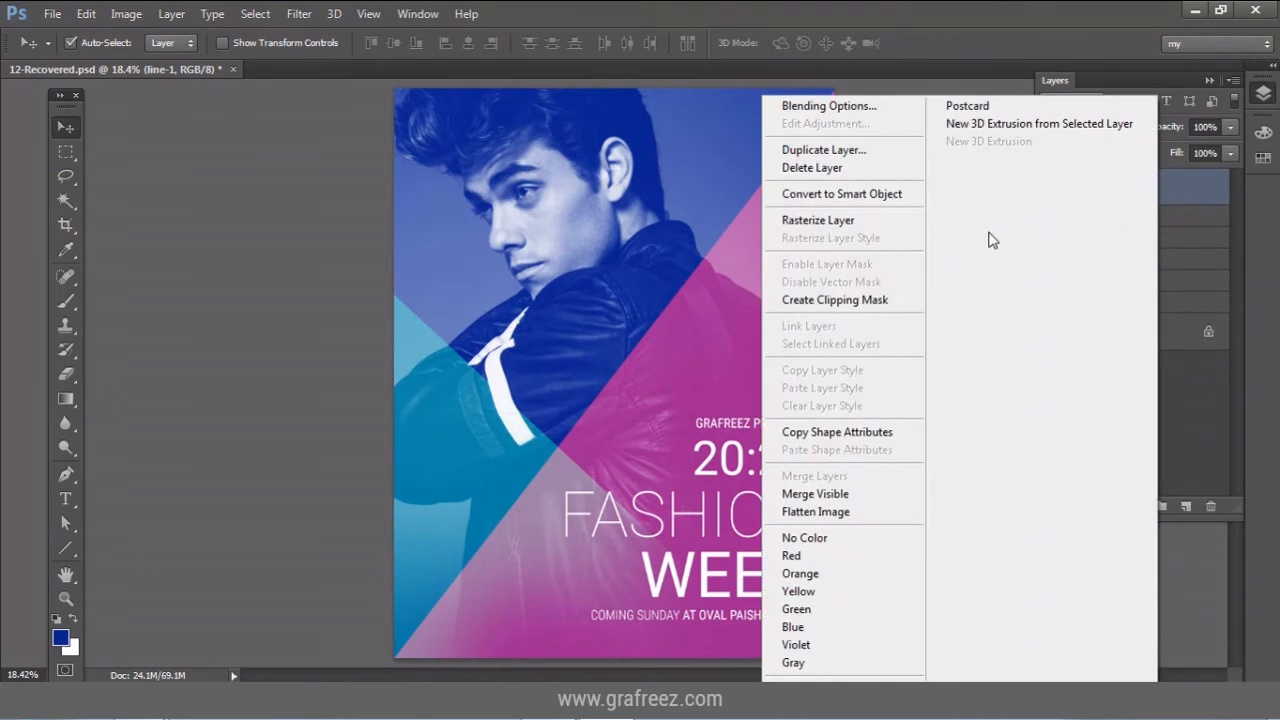
click(825, 150)
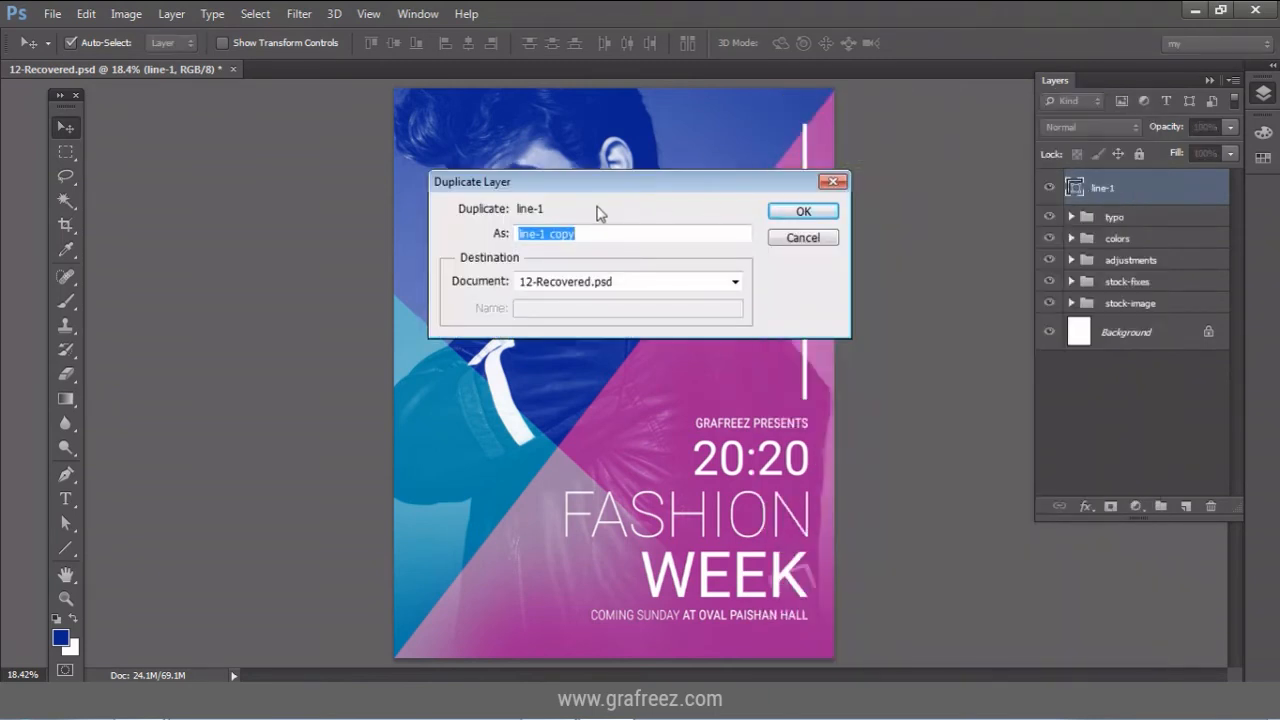
key(End)
text(2)
key(Return)
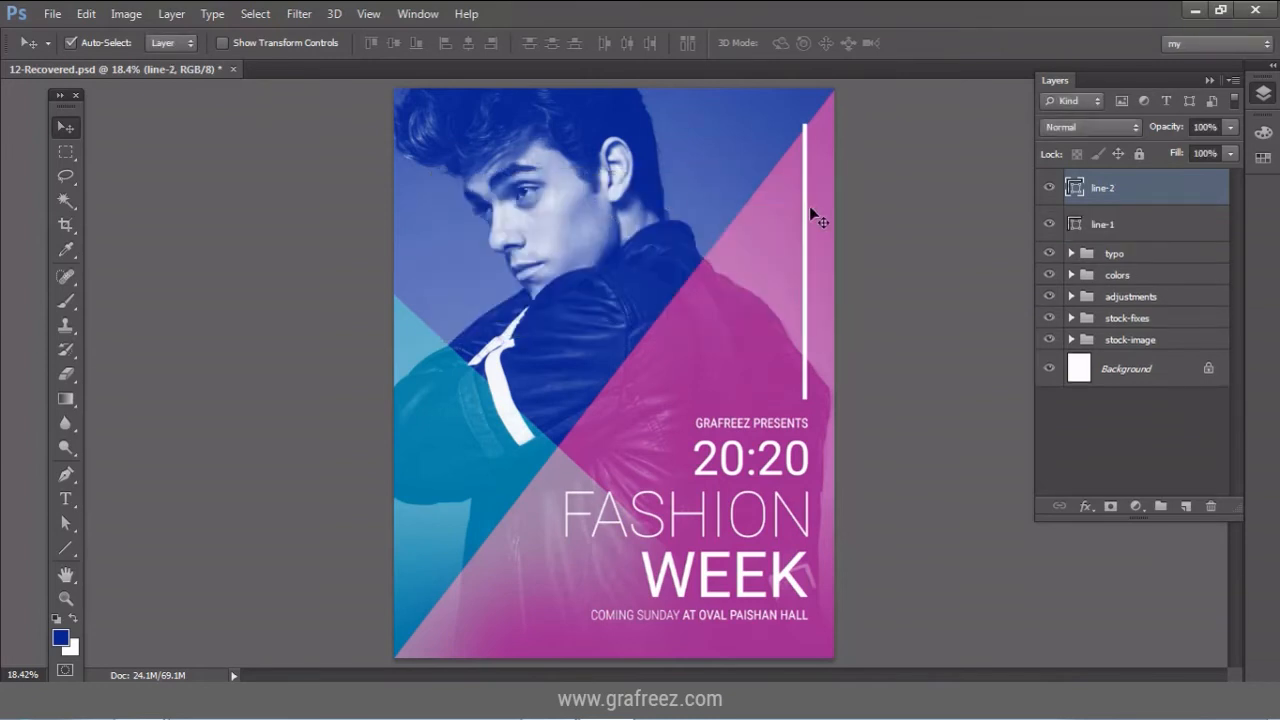
drag(812, 210, 428, 222)
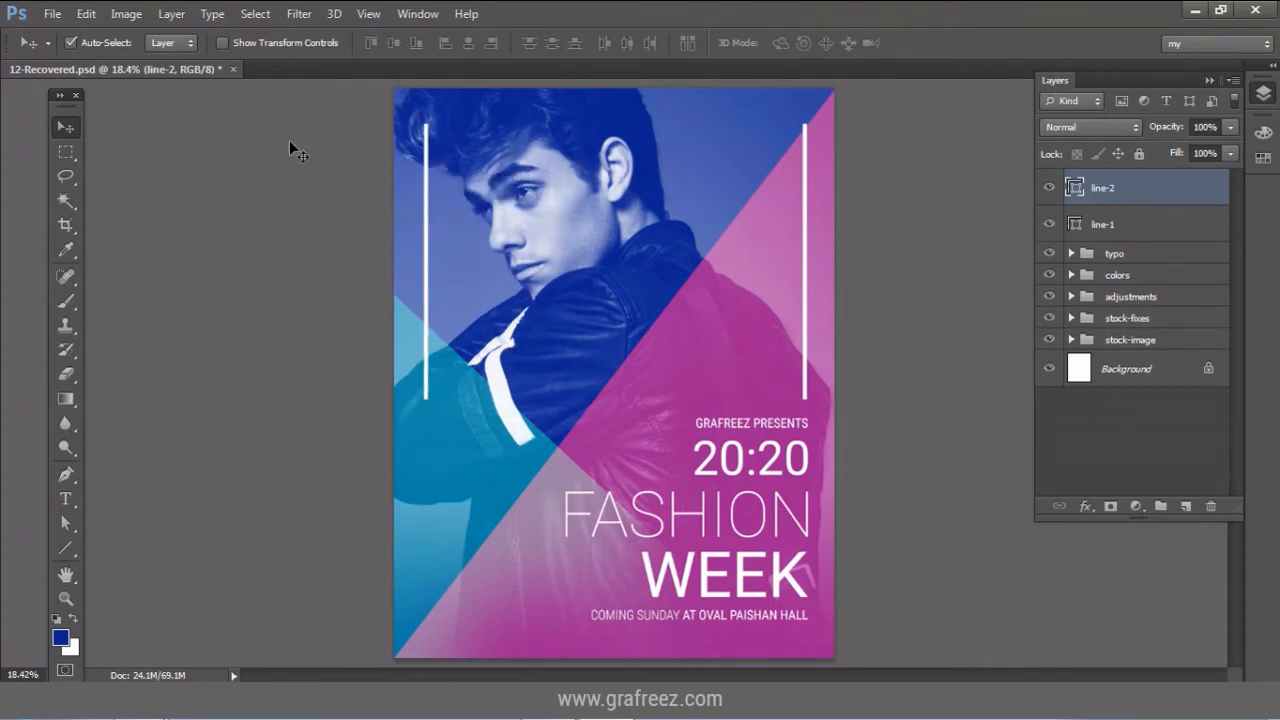
Stretch the line-2 line down to about 179.8% height, near the poster's bottom.
click(87, 14)
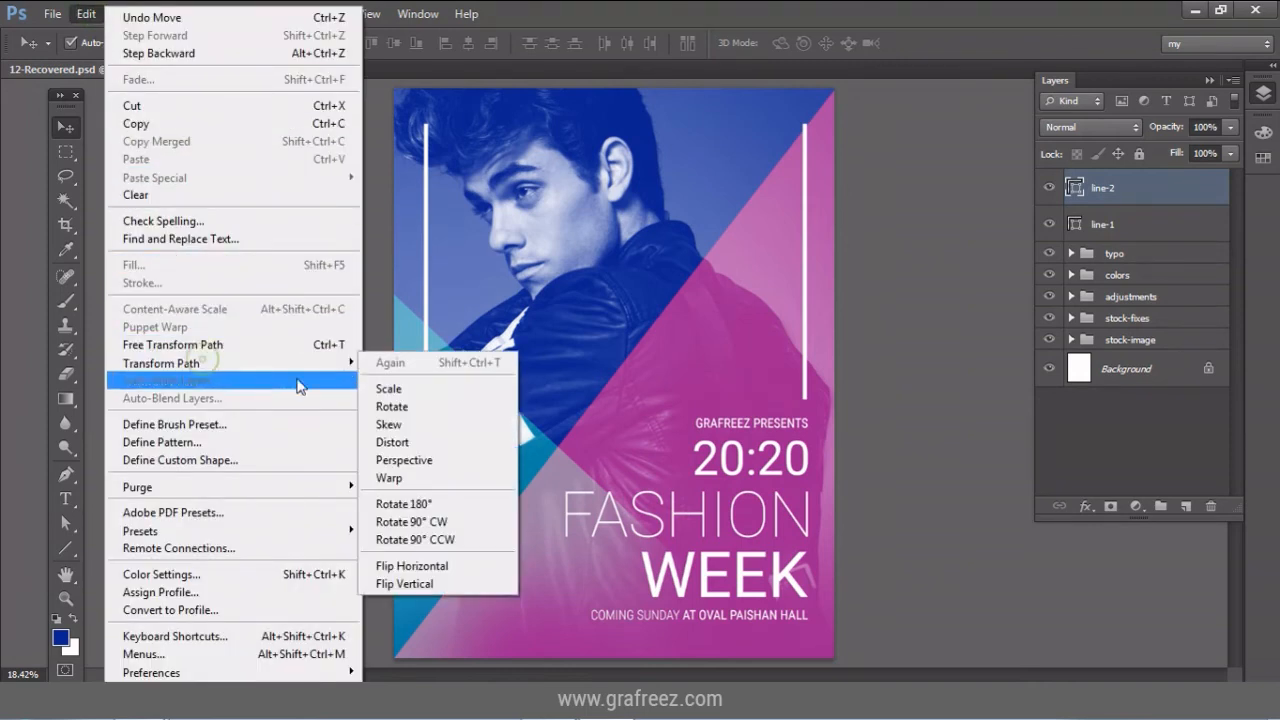
click(295, 344)
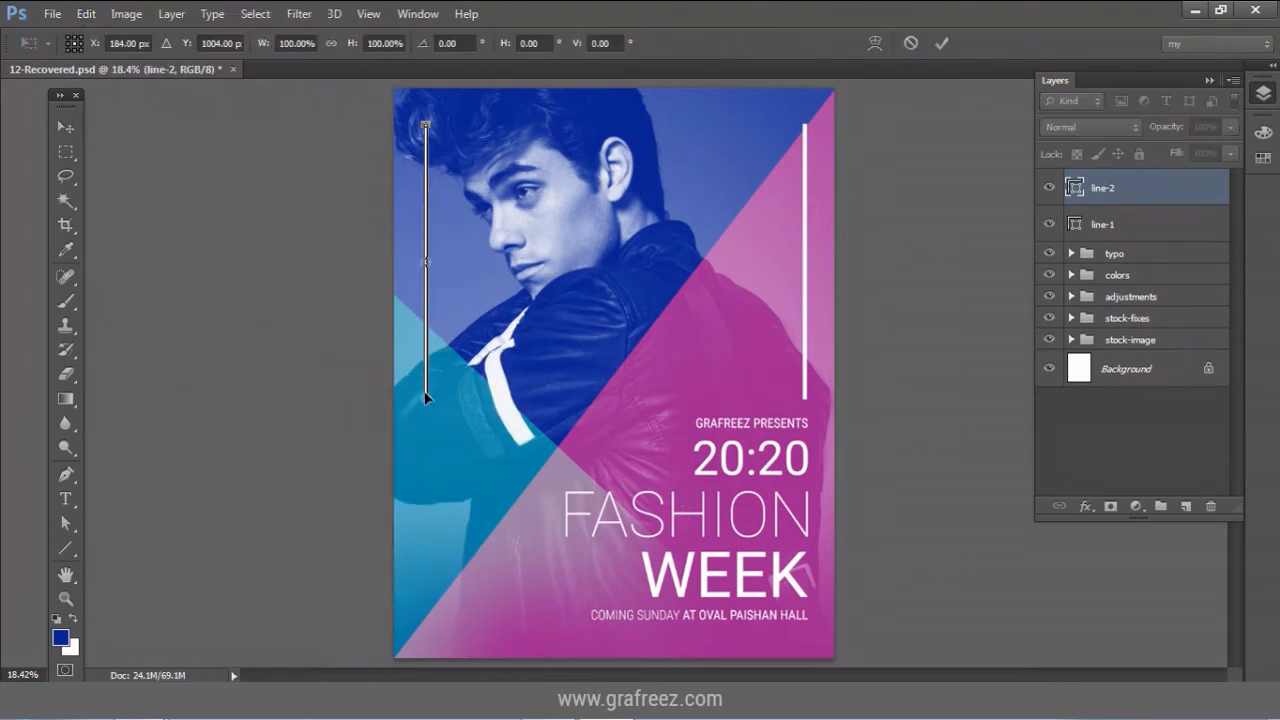
drag(426, 401, 437, 621)
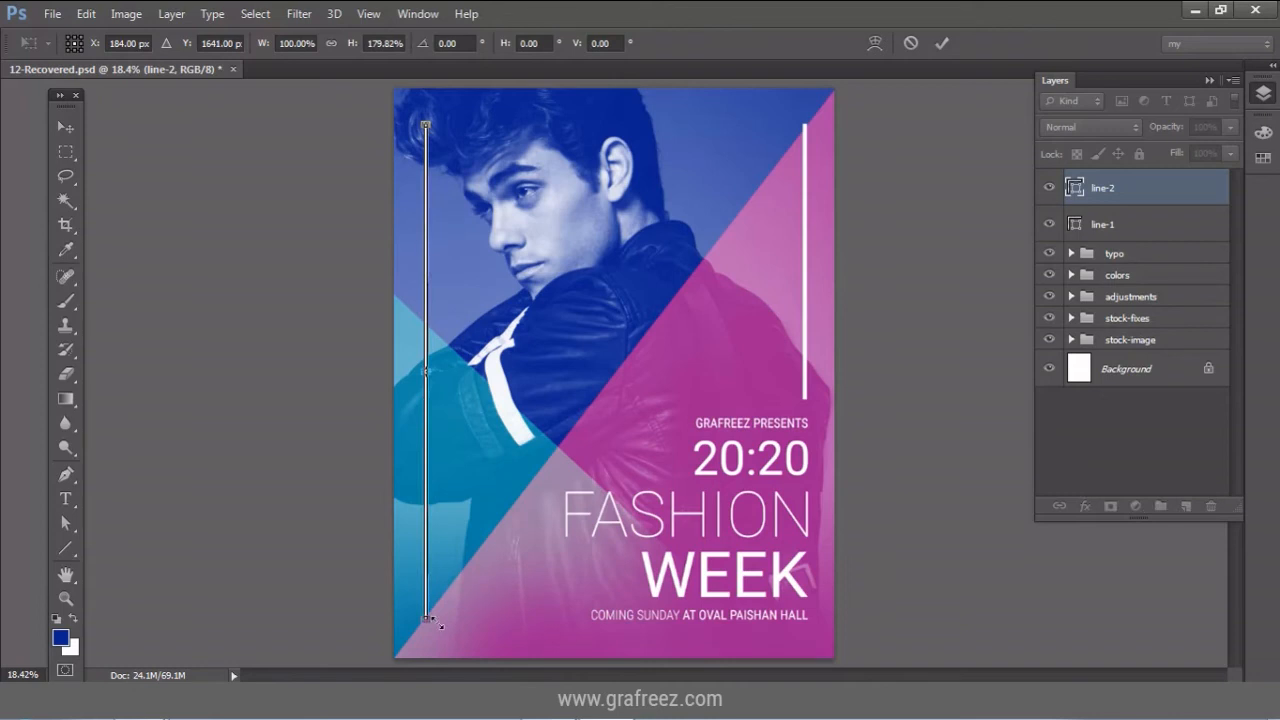
click(935, 47)
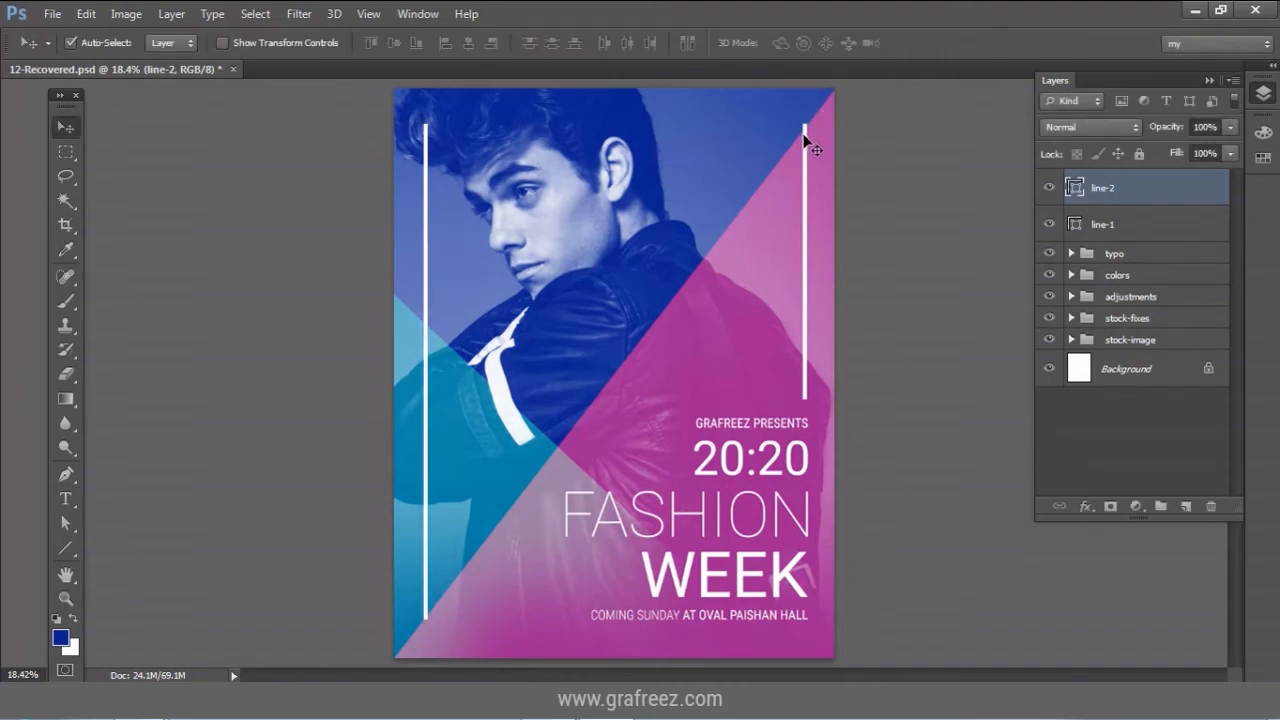
Duplicate line-2 and rotate the copy -90° to make it horizontal.
right_click(1150, 192)
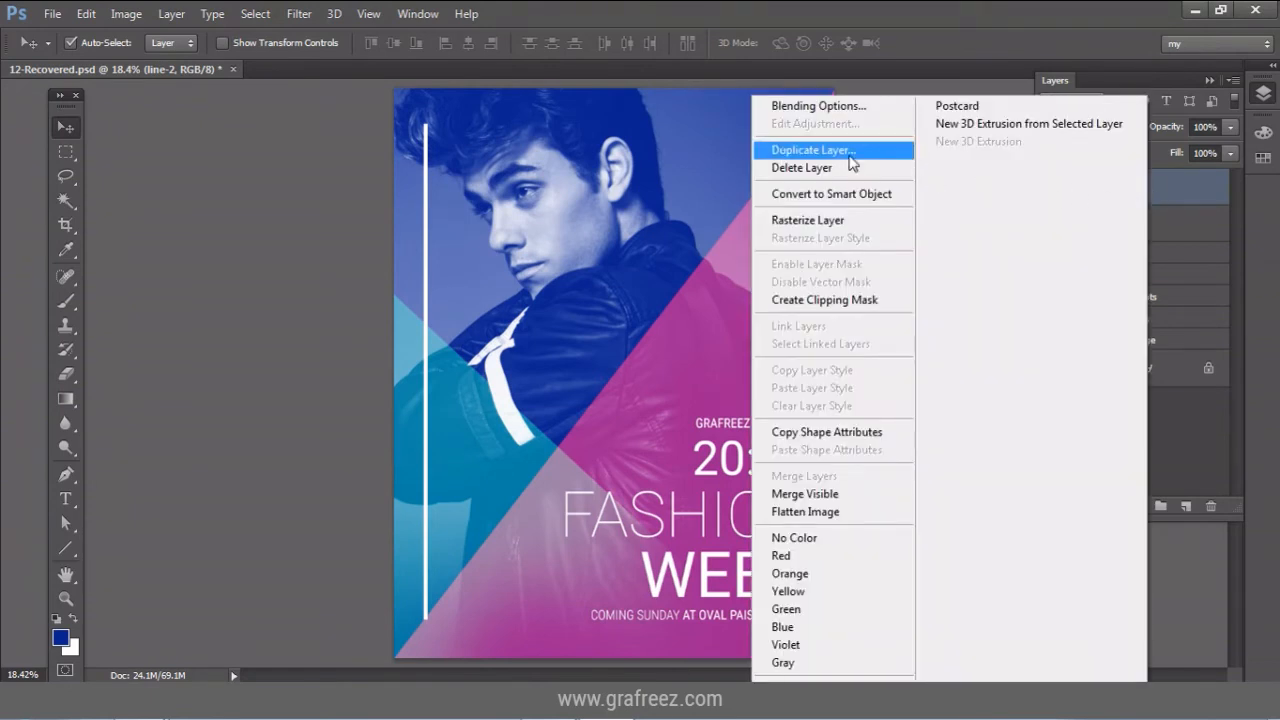
click(851, 160)
click(810, 212)
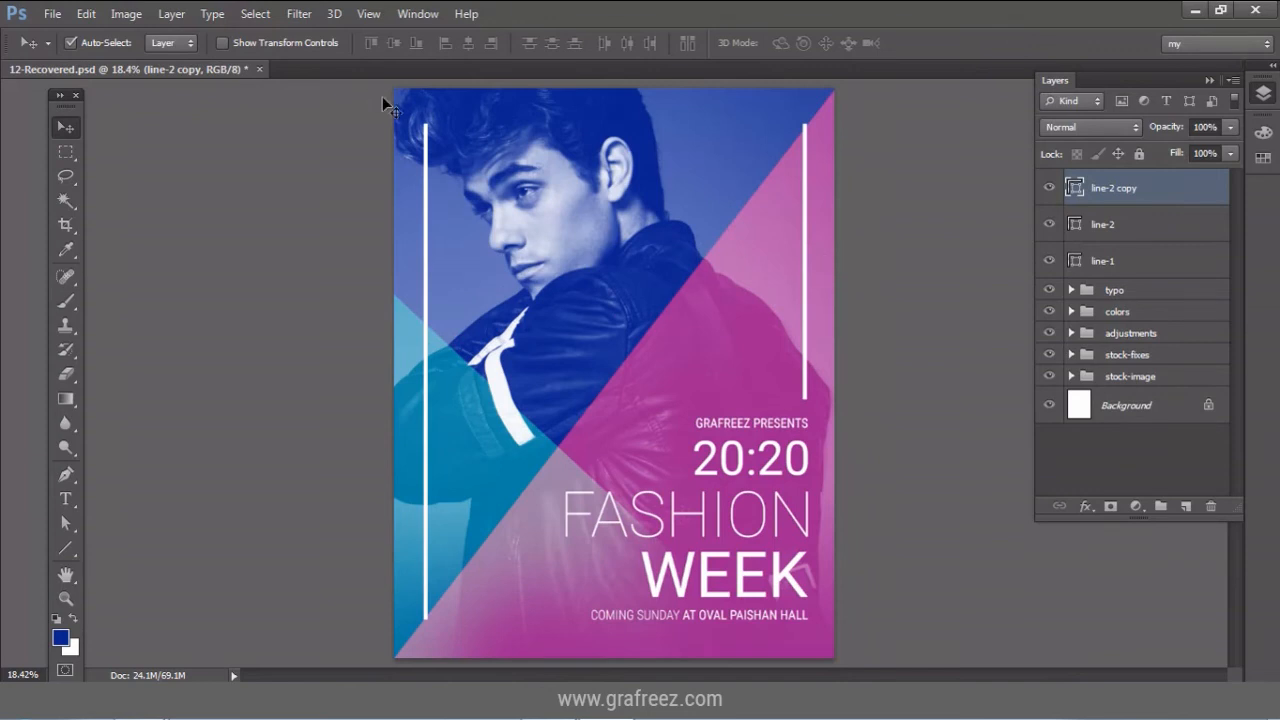
click(86, 14)
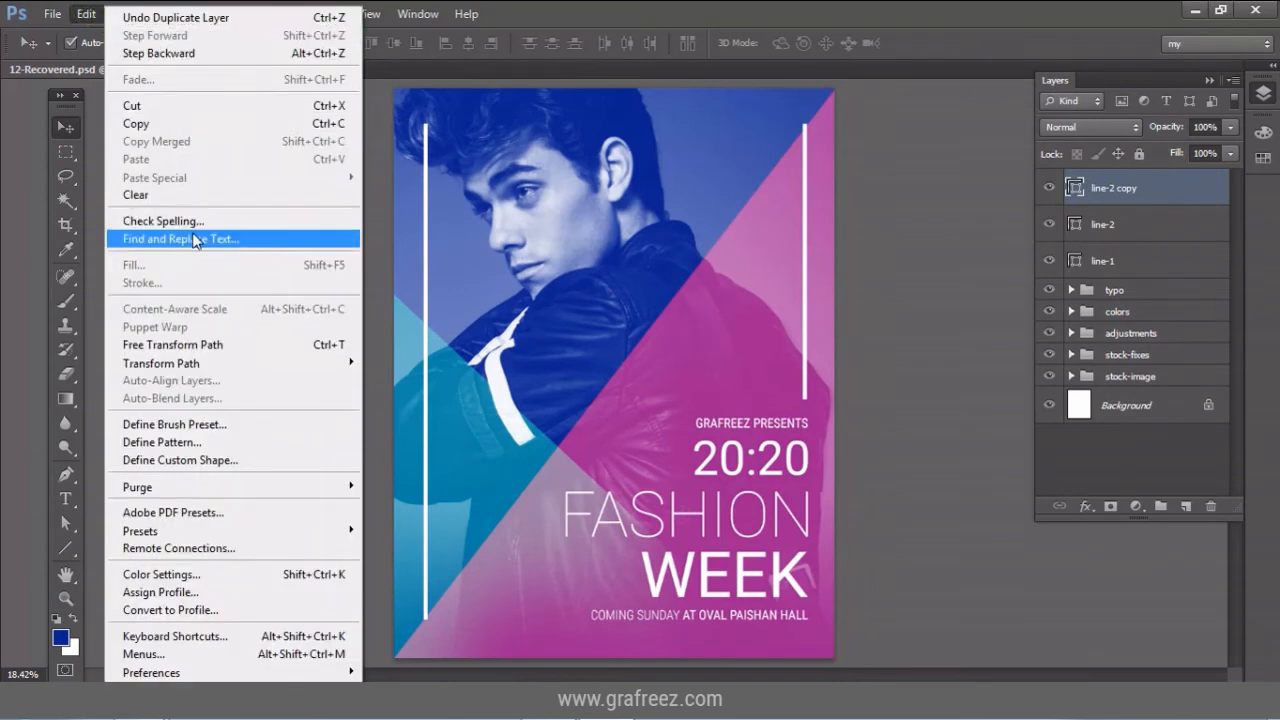
click(222, 345)
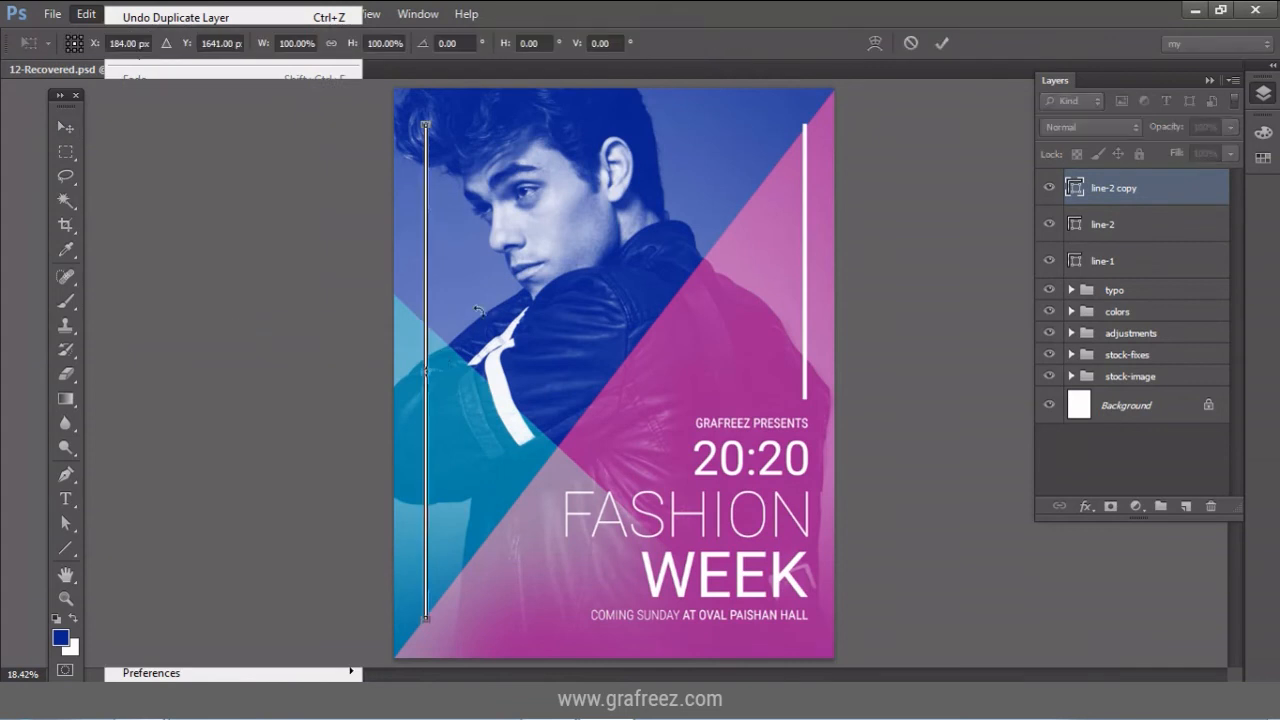
drag(550, 464, 640, 233)
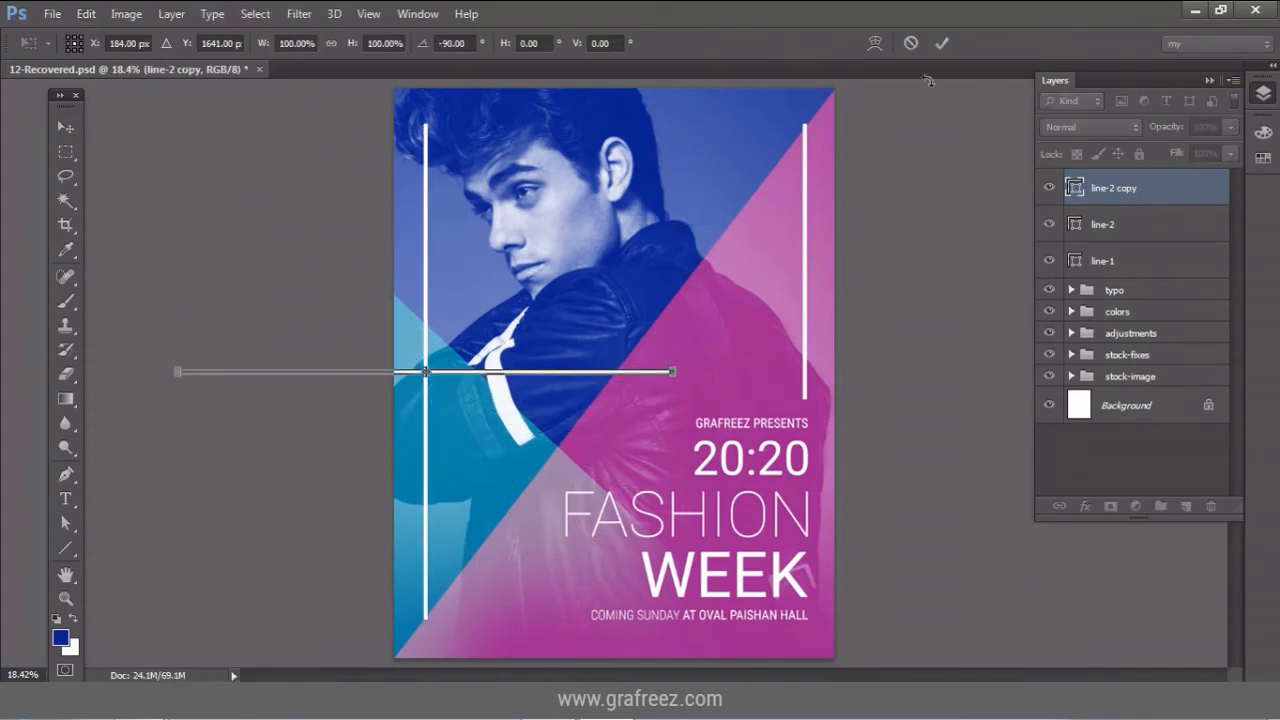
click(942, 44)
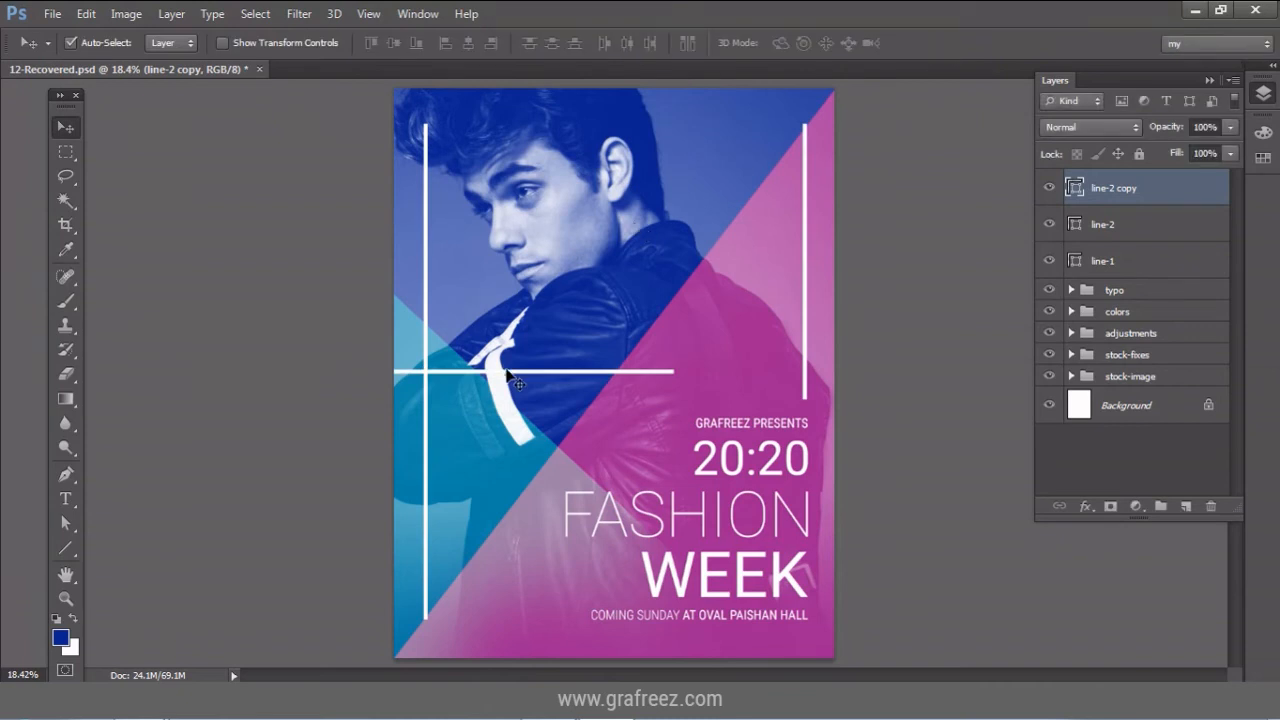
Move the horizontal line to the top and shorten its left end to meet the left line.
drag(516, 385, 639, 130)
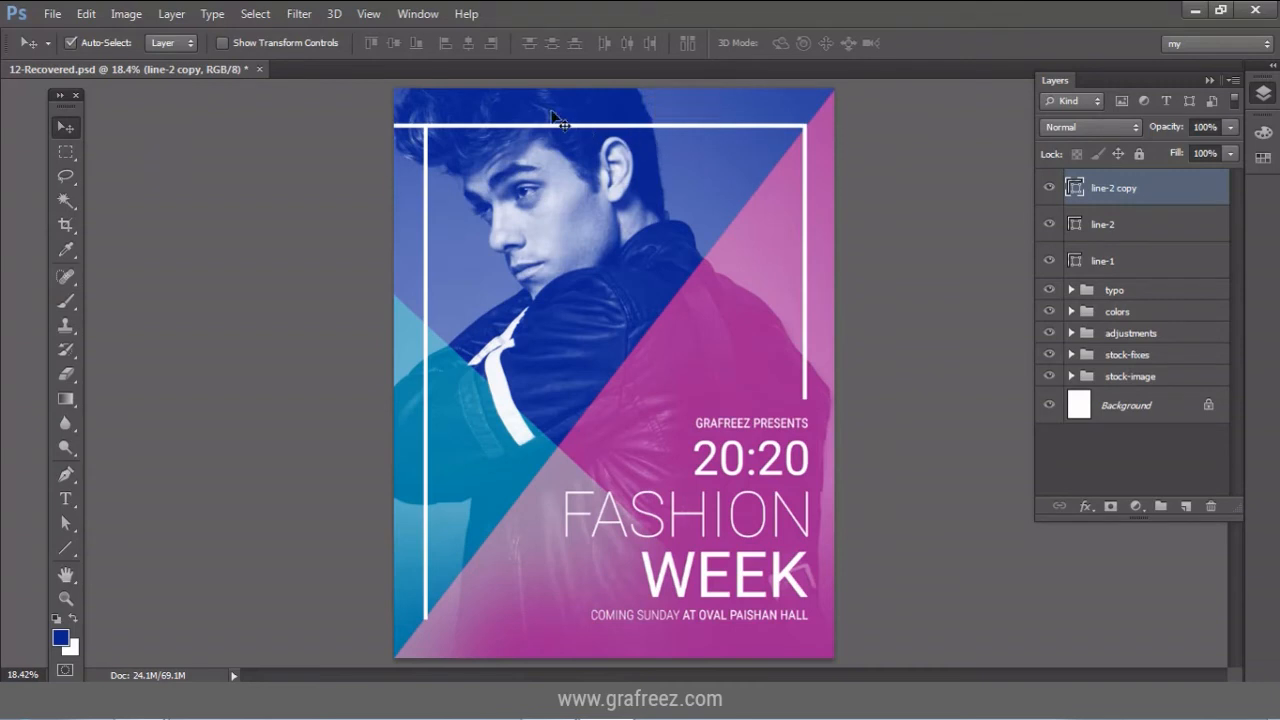
click(86, 14)
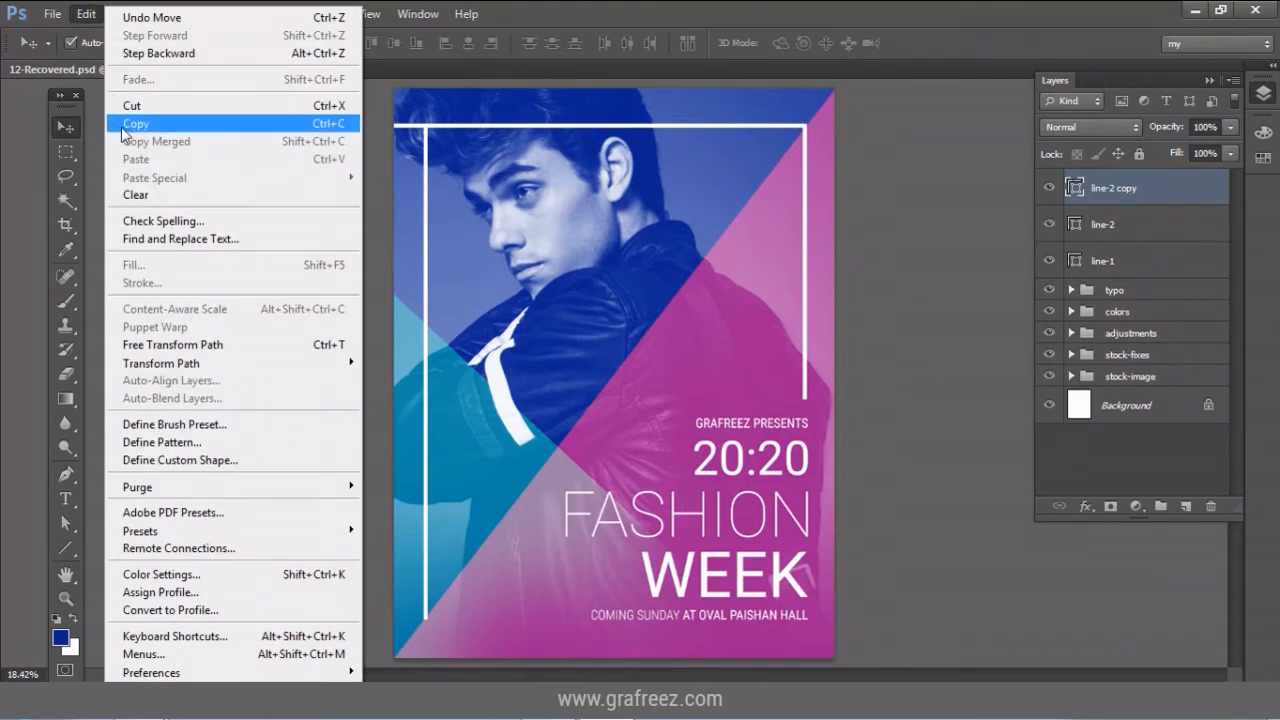
click(174, 346)
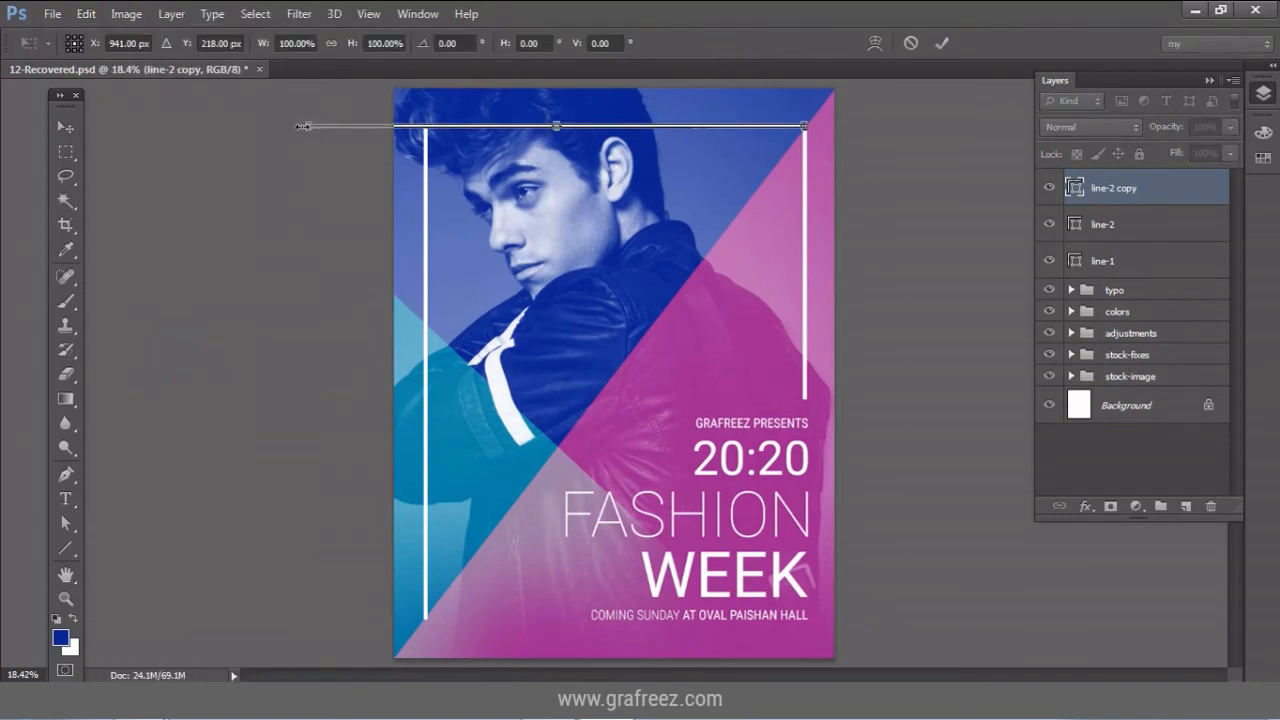
drag(304, 126, 415, 133)
click(941, 43)
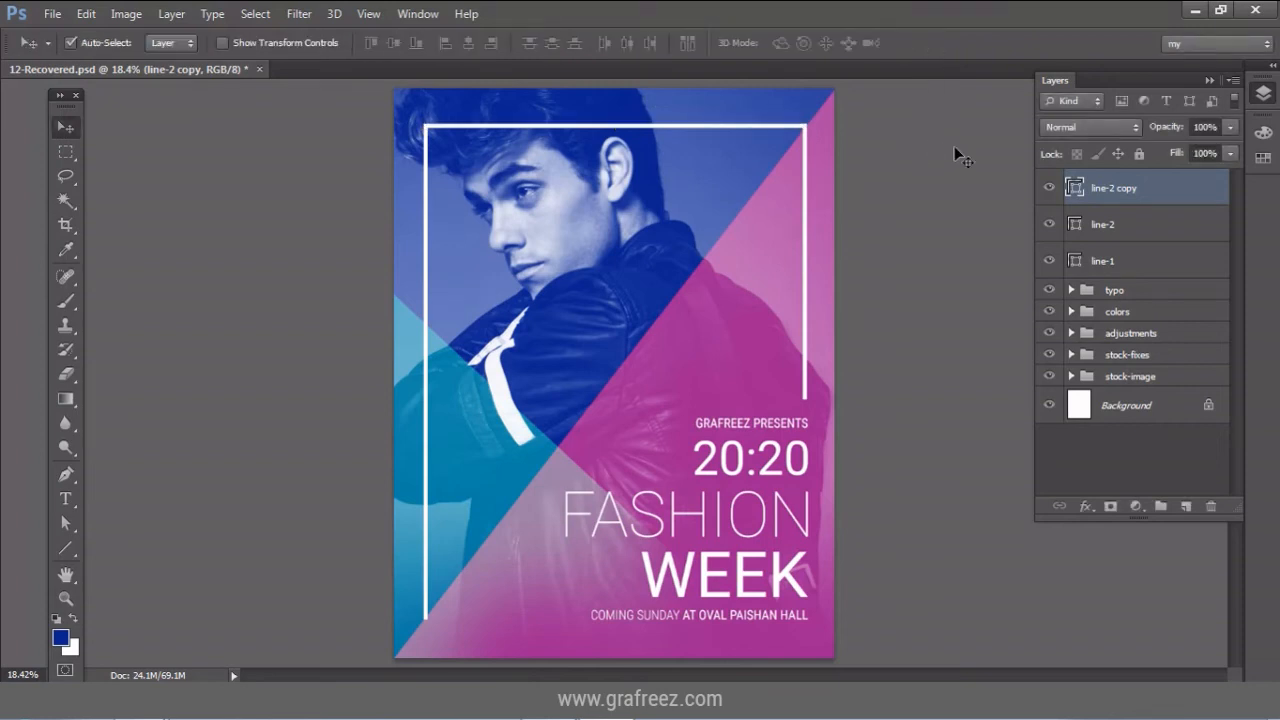
Rename the top line's layer to line-3.
double_click(1127, 190)
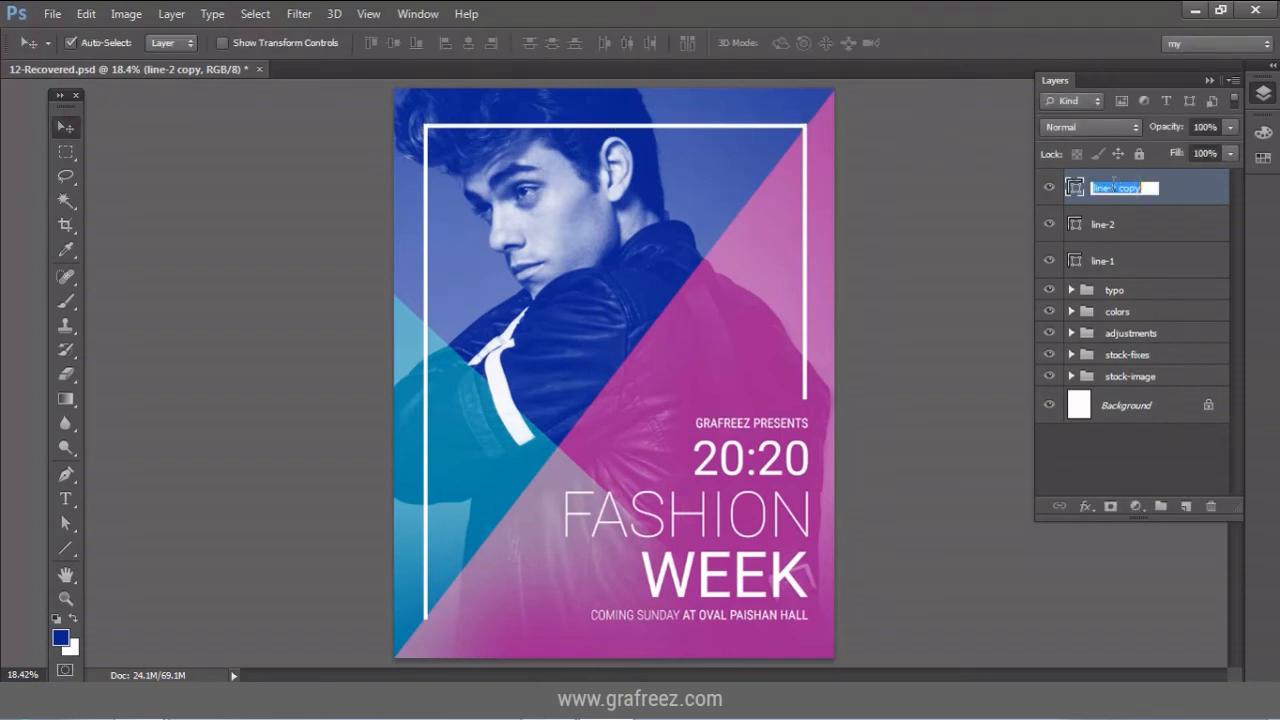
text(3)
key(Return)
Duplicate line-3 as line-4 and move the copy down to the frame's bottom.
right_click(1178, 189)
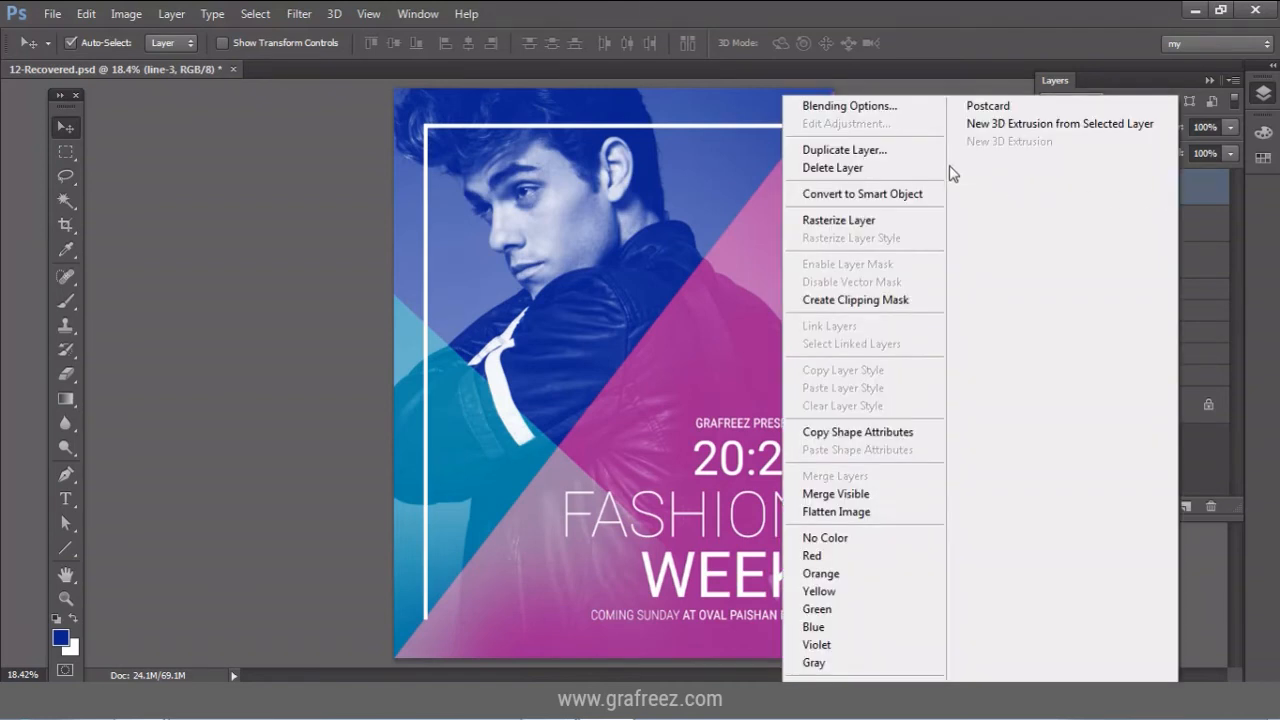
click(914, 152)
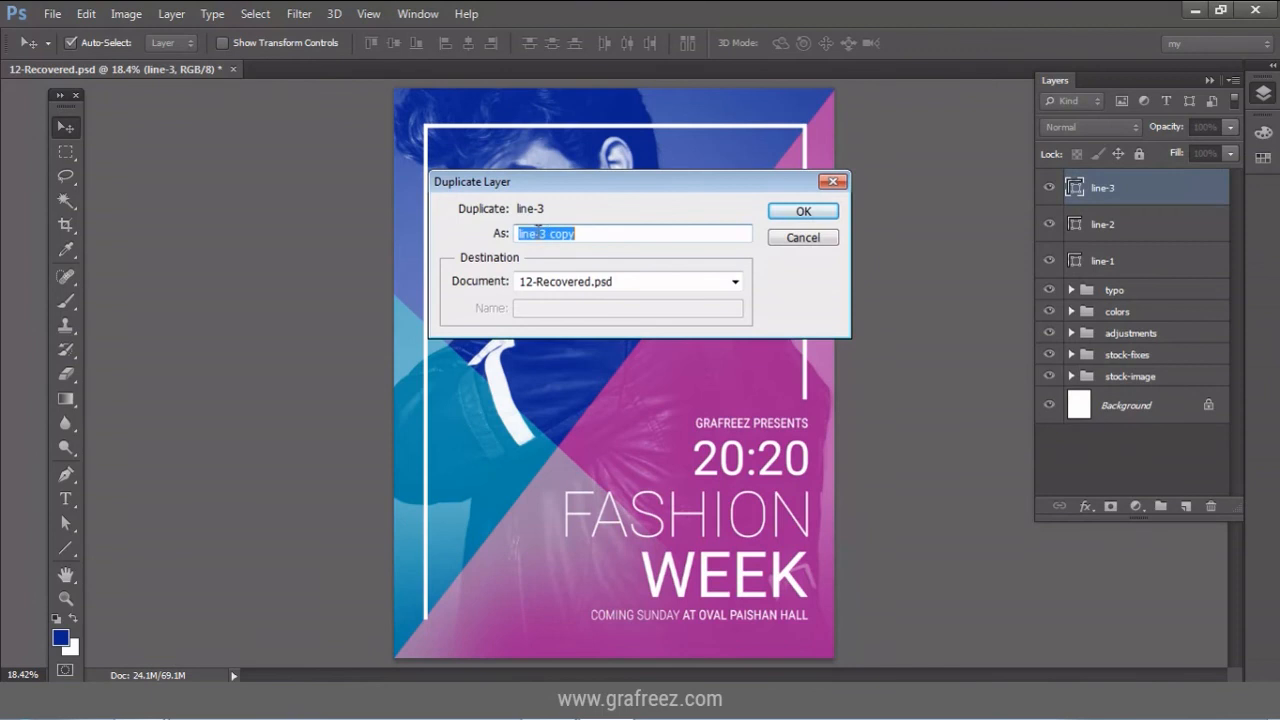
drag(546, 232, 608, 235)
text(4)
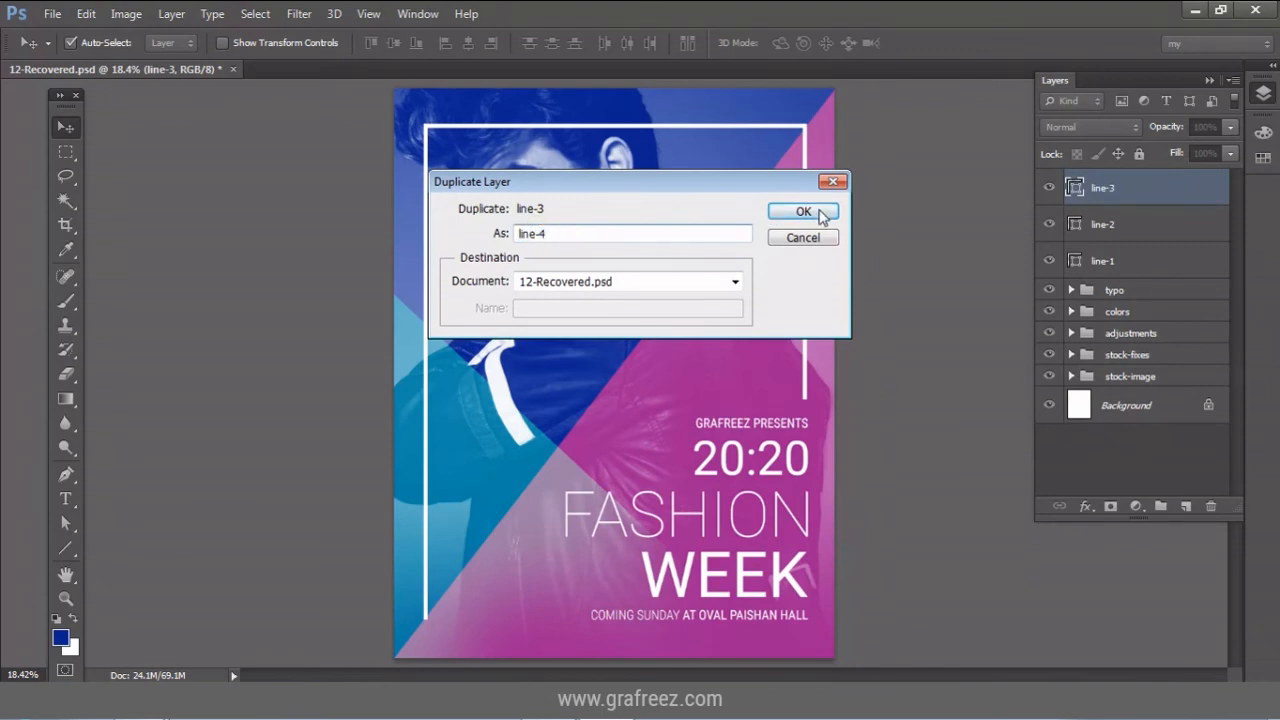
click(803, 212)
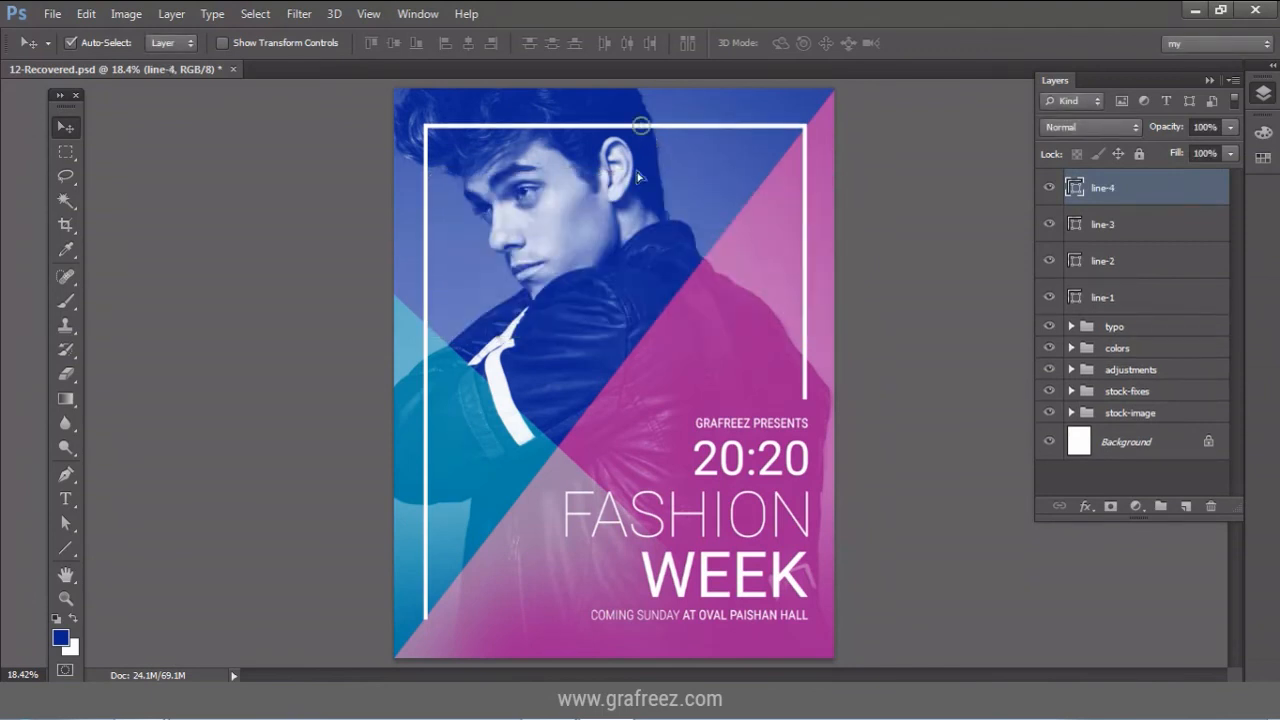
drag(638, 177, 614, 613)
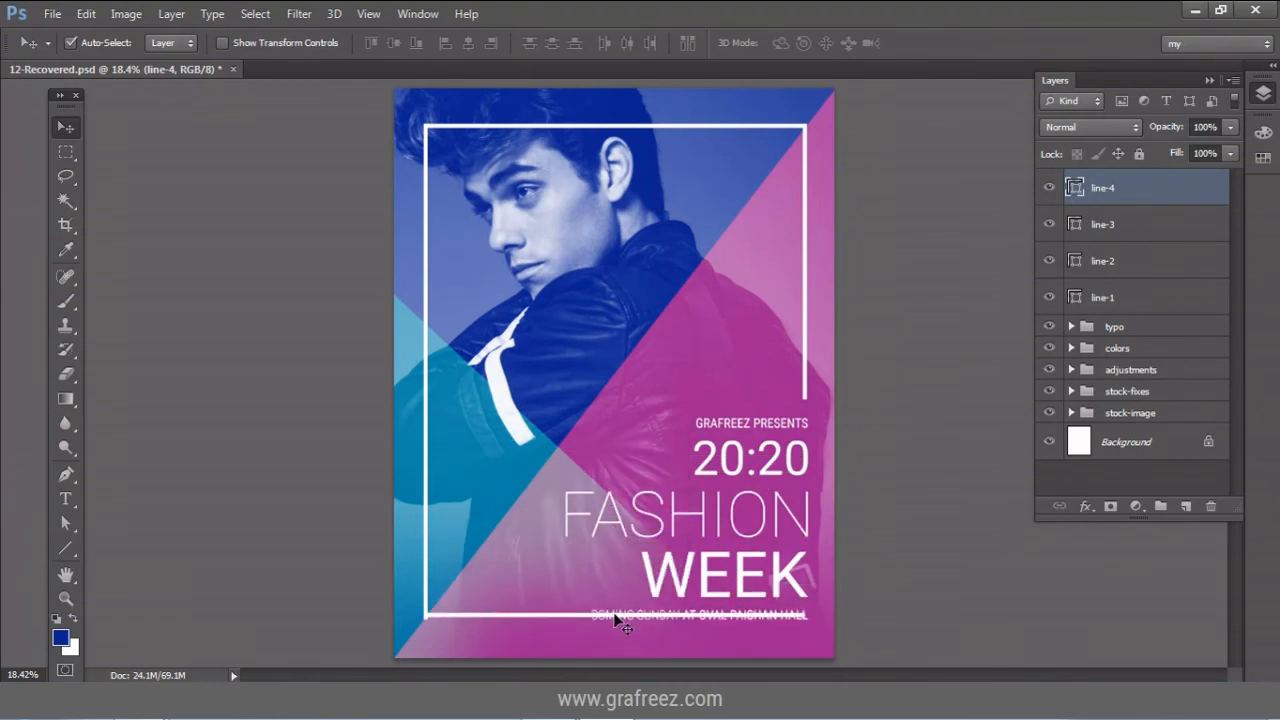
Zoom in and shorten line-4 to about 42% width, ending before the COMING SUNDAY text.
click(66, 598)
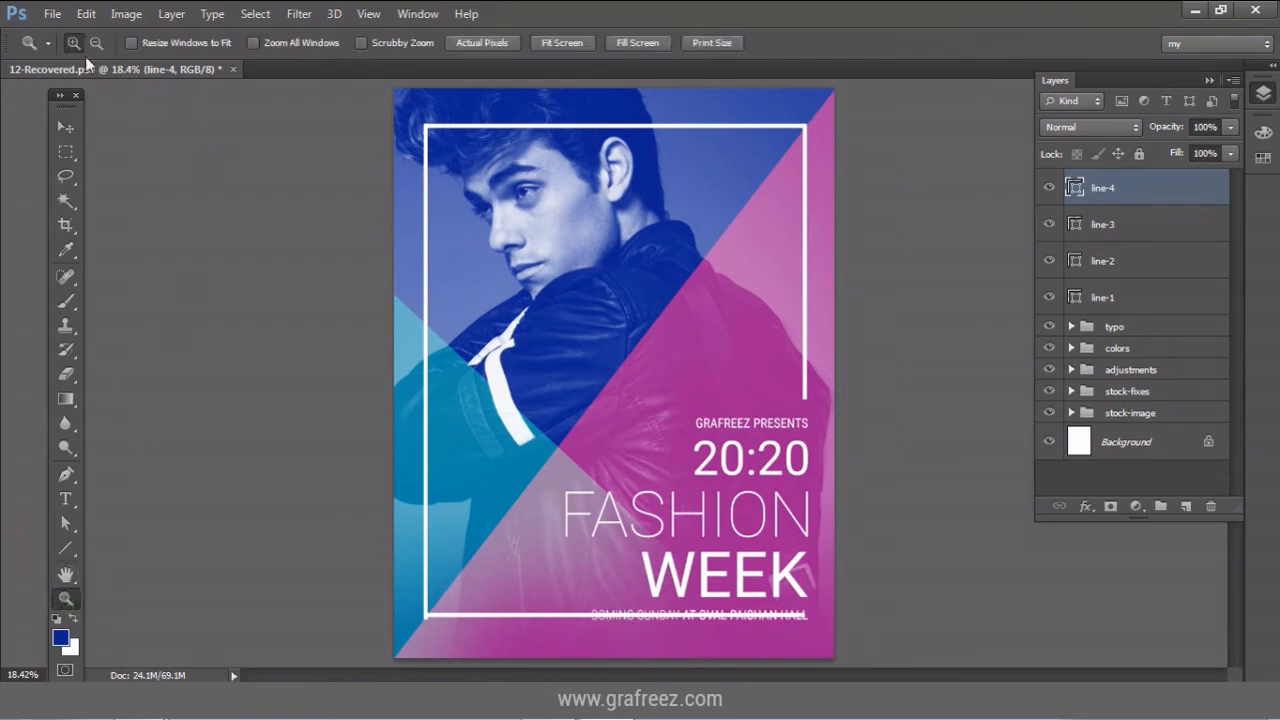
drag(398, 580, 829, 651)
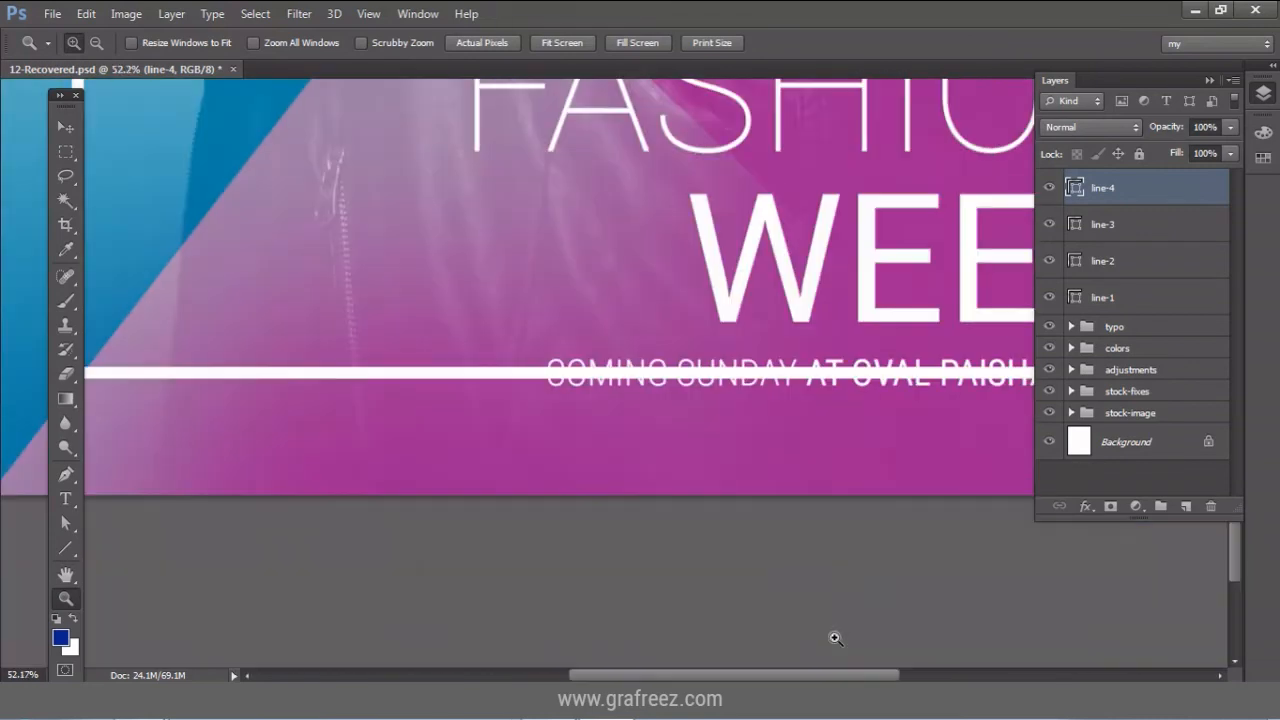
click(1210, 80)
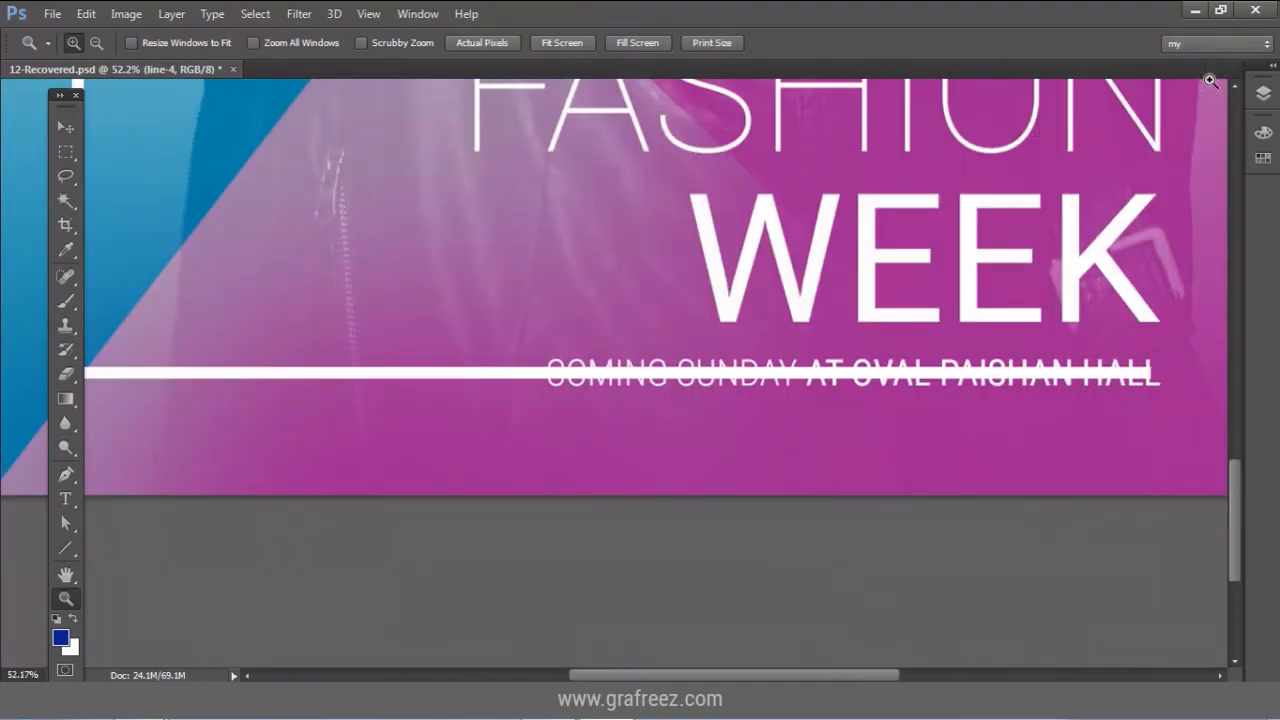
click(67, 128)
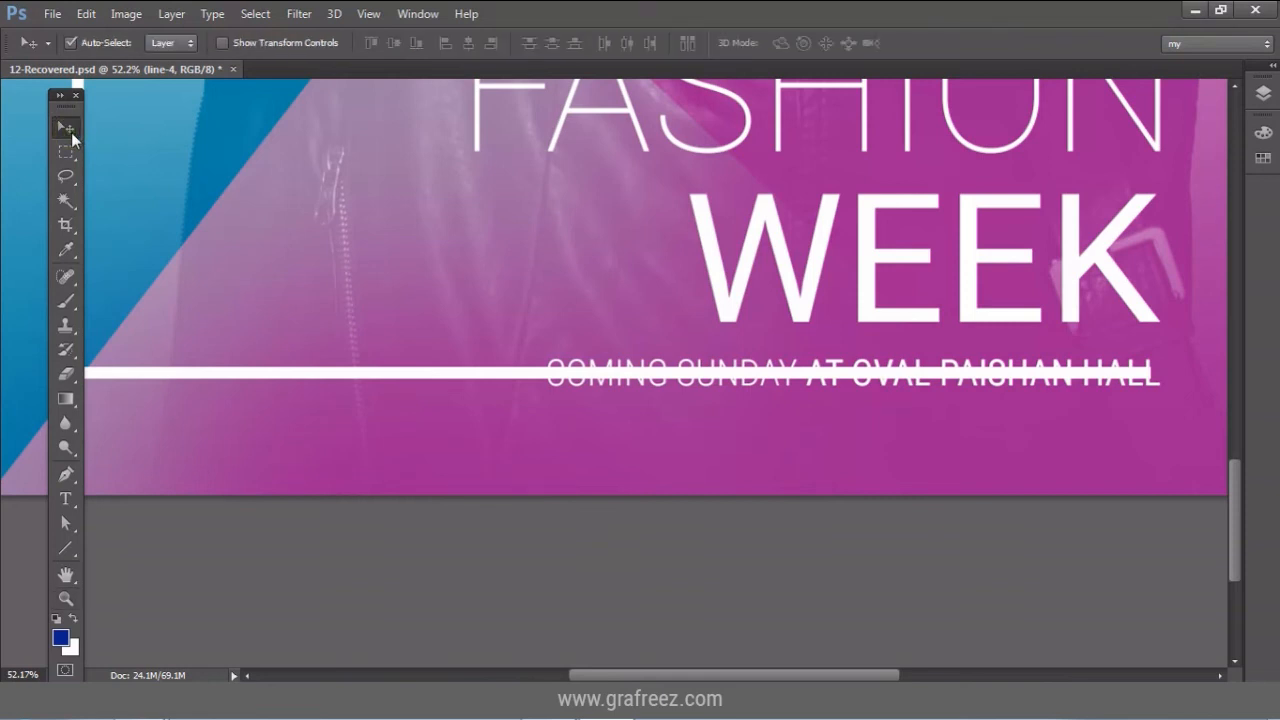
drag(177, 288, 298, 296)
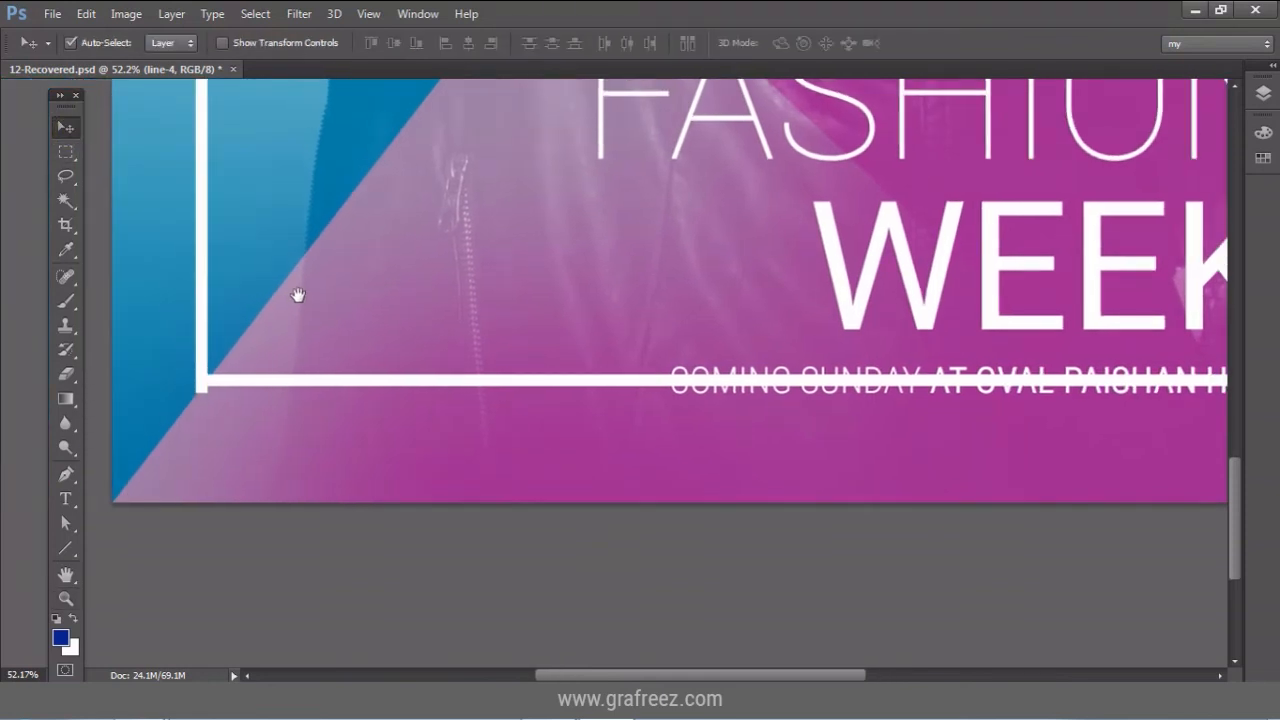
drag(591, 309, 503, 306)
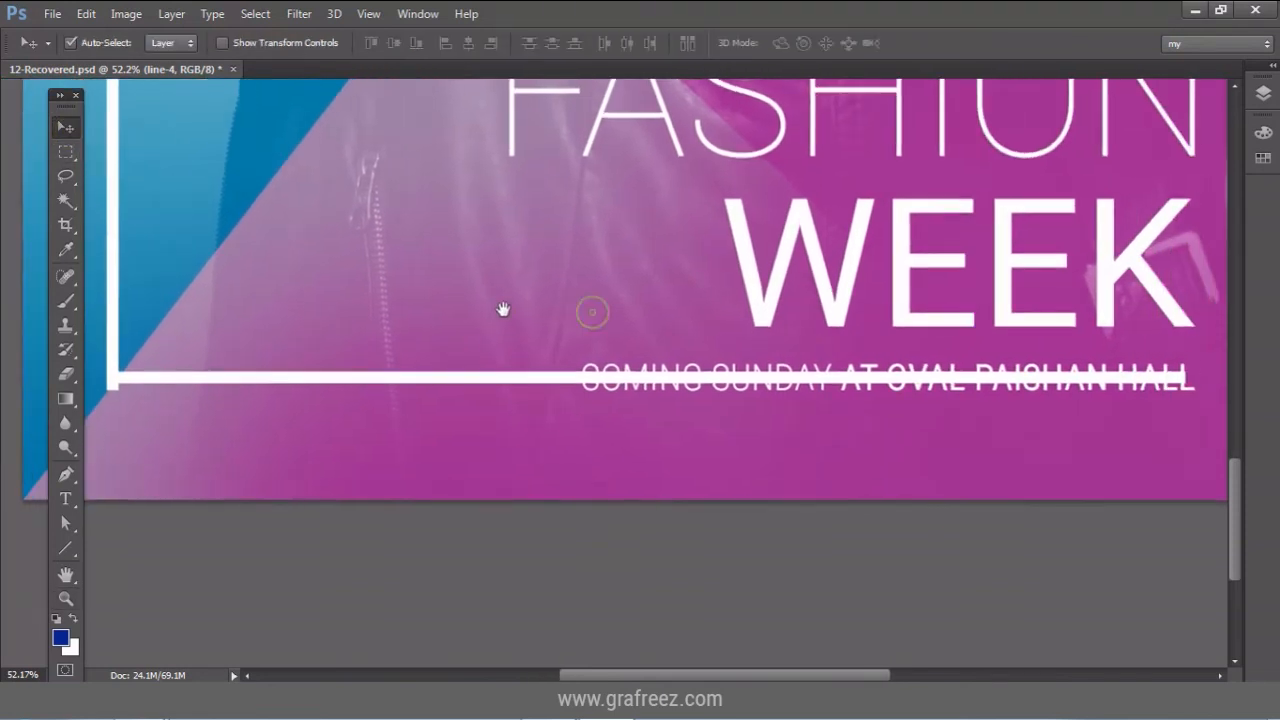
click(86, 14)
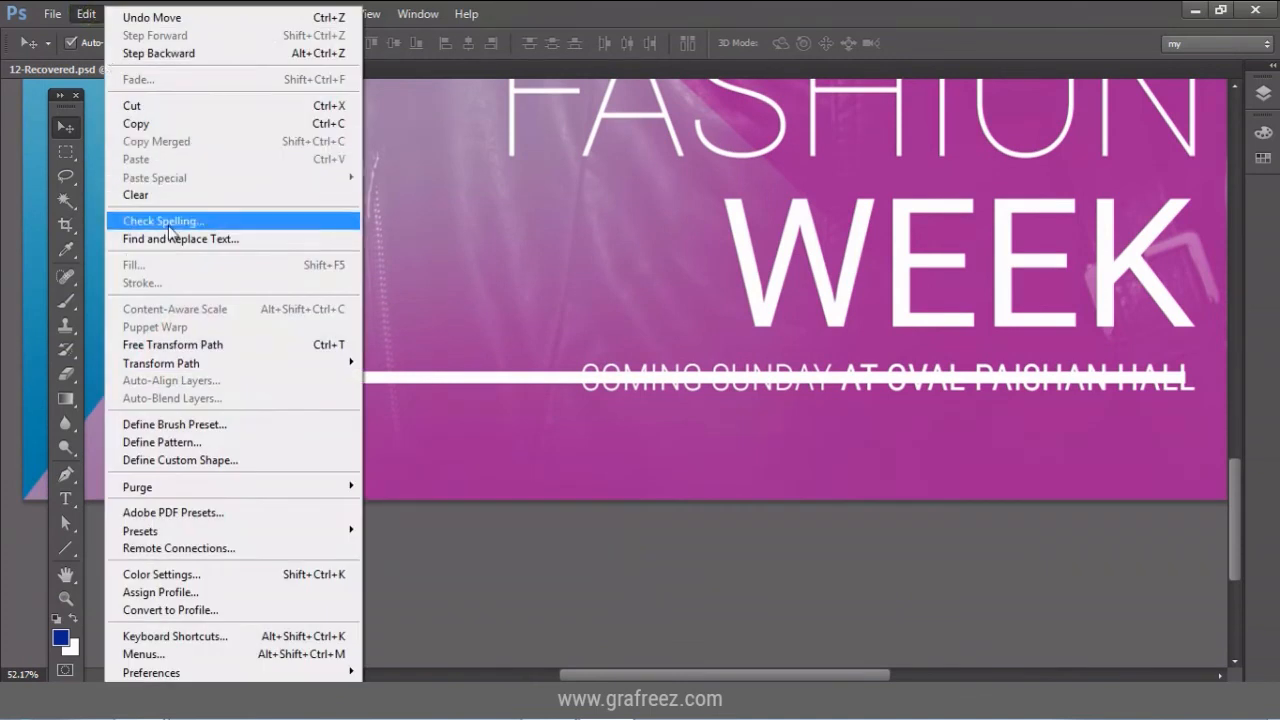
click(205, 346)
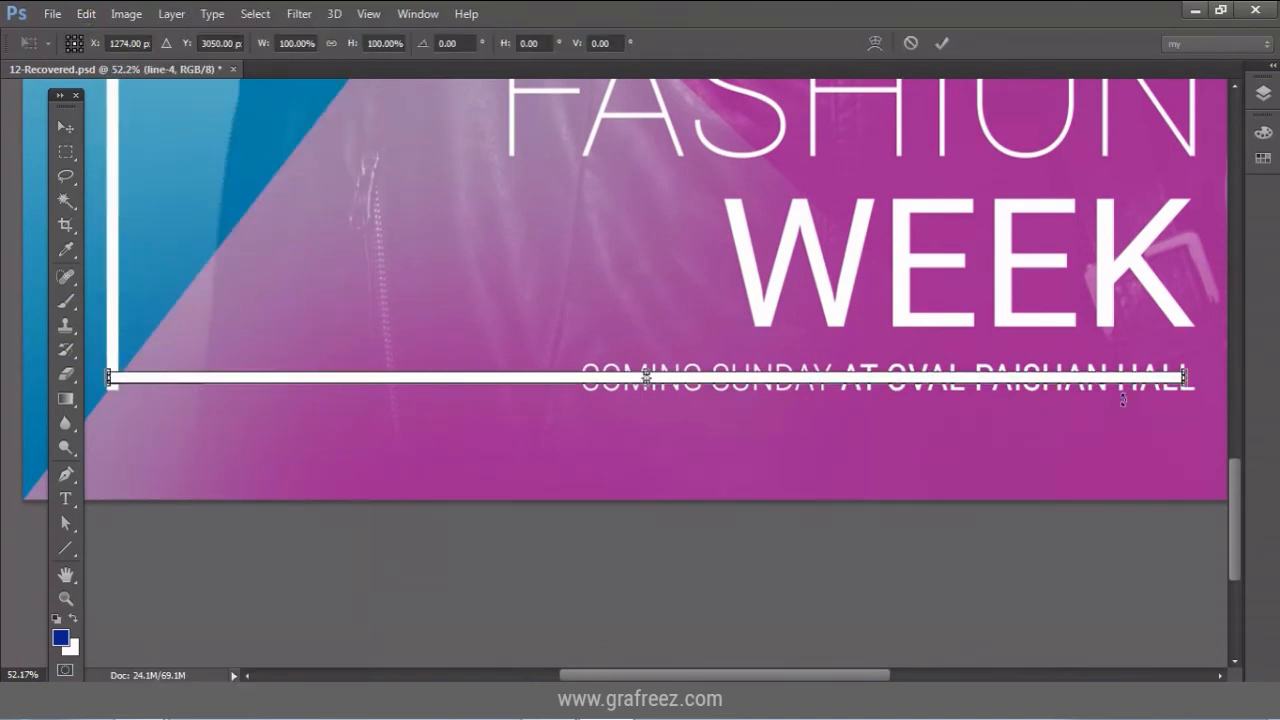
drag(1186, 377, 516, 382)
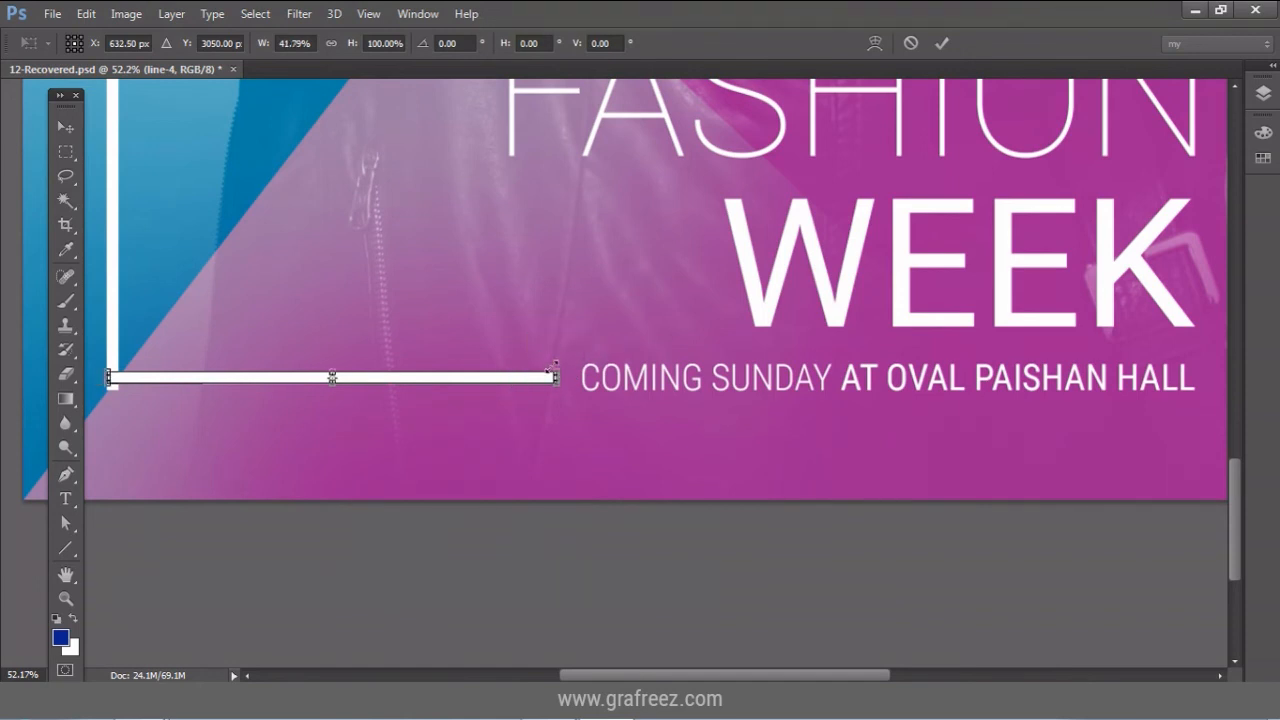
click(938, 50)
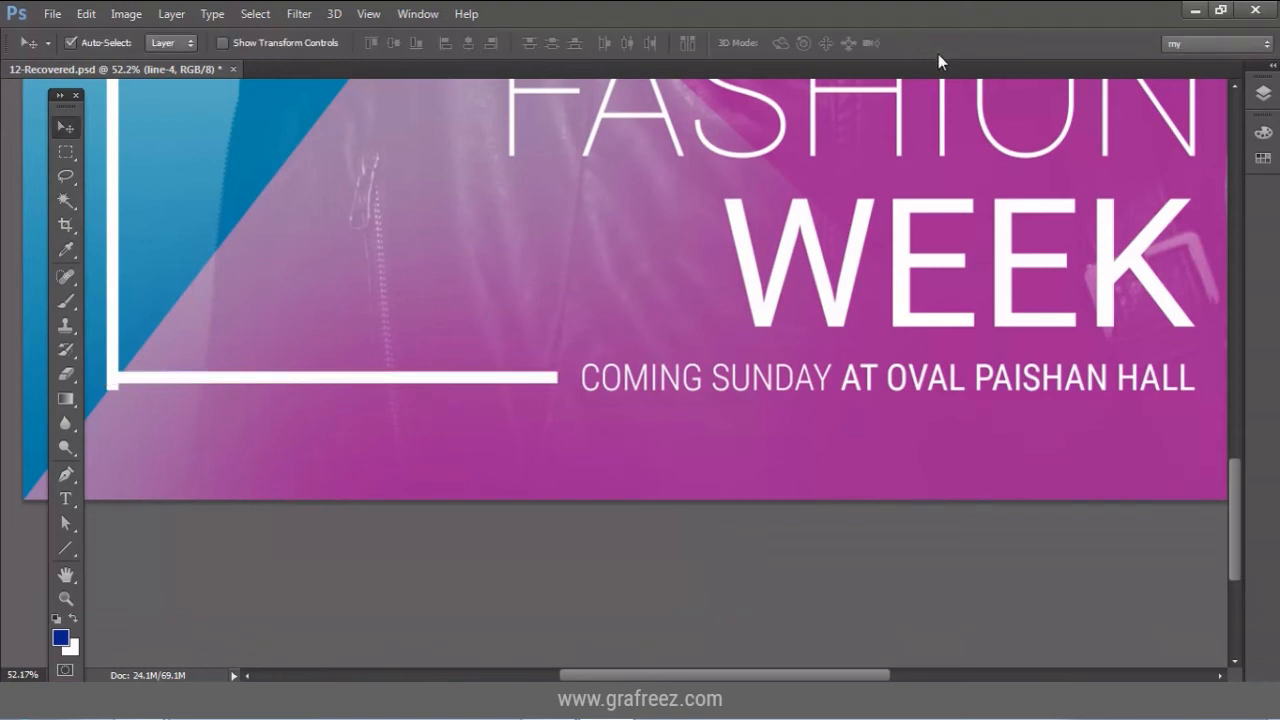
click(1264, 93)
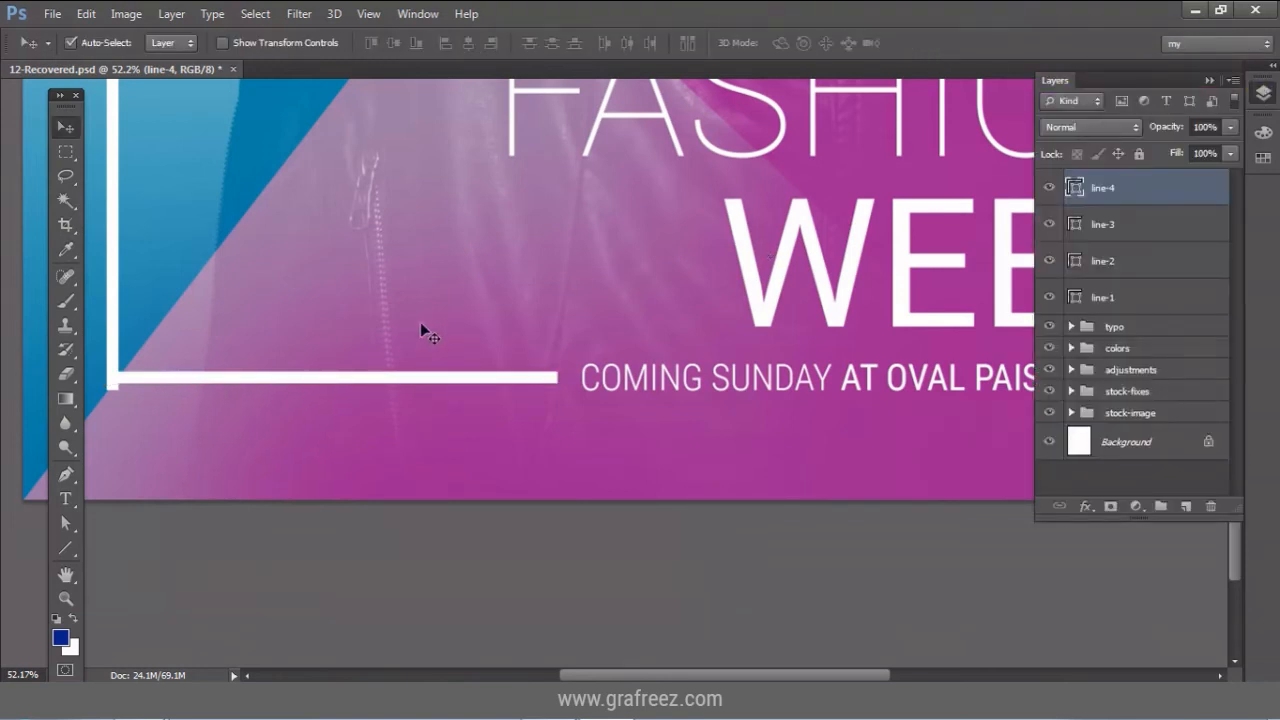
Pull line-2's bottom end up slightly to meet the bottom line, then fit the poster on screen.
click(113, 330)
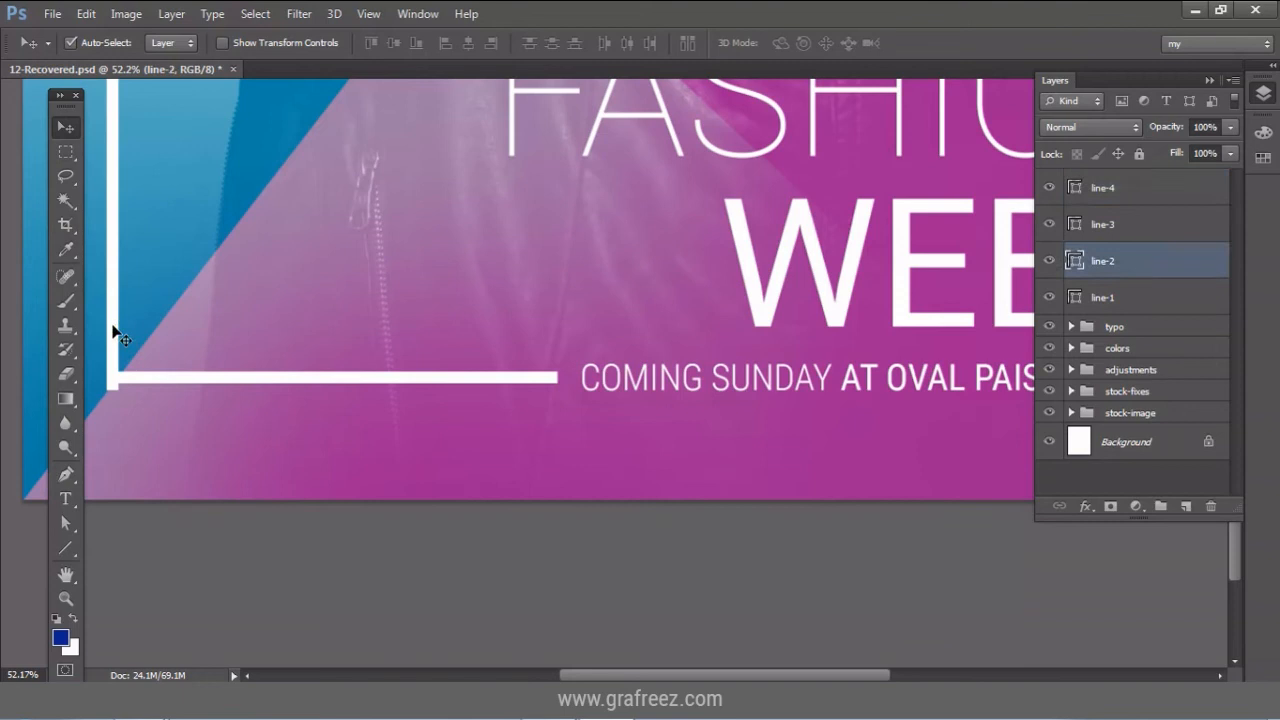
click(88, 16)
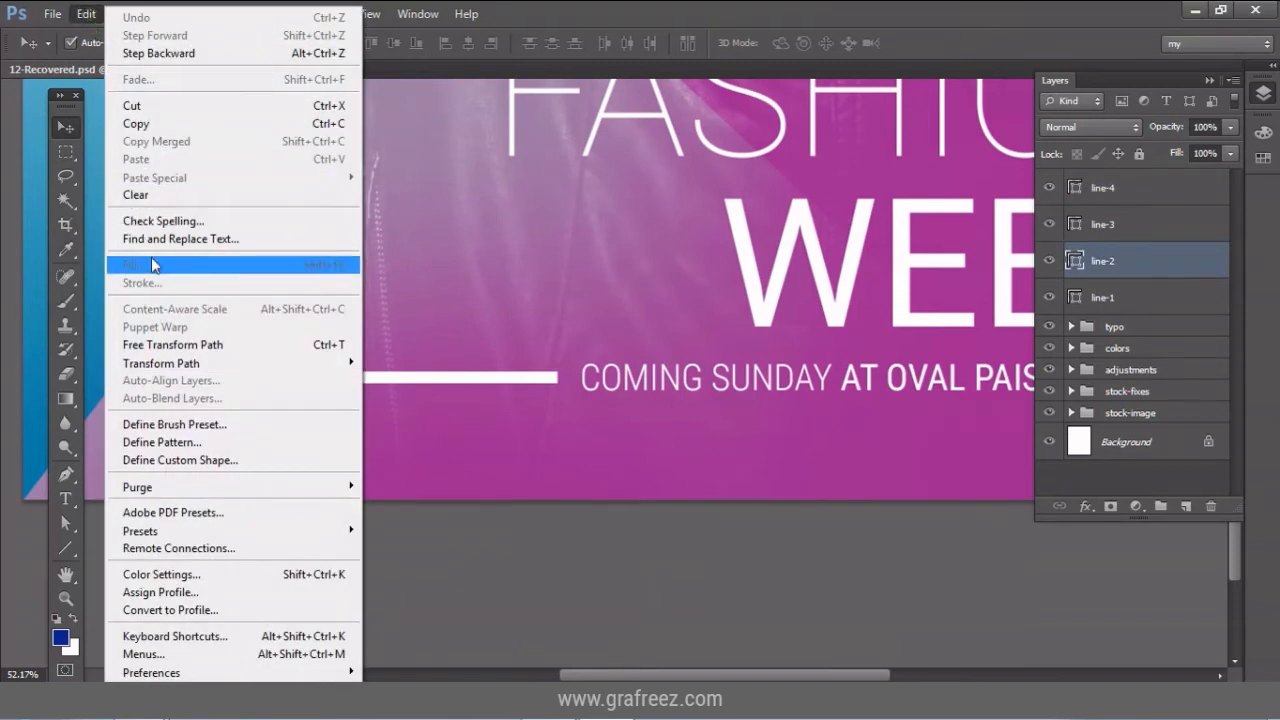
click(183, 346)
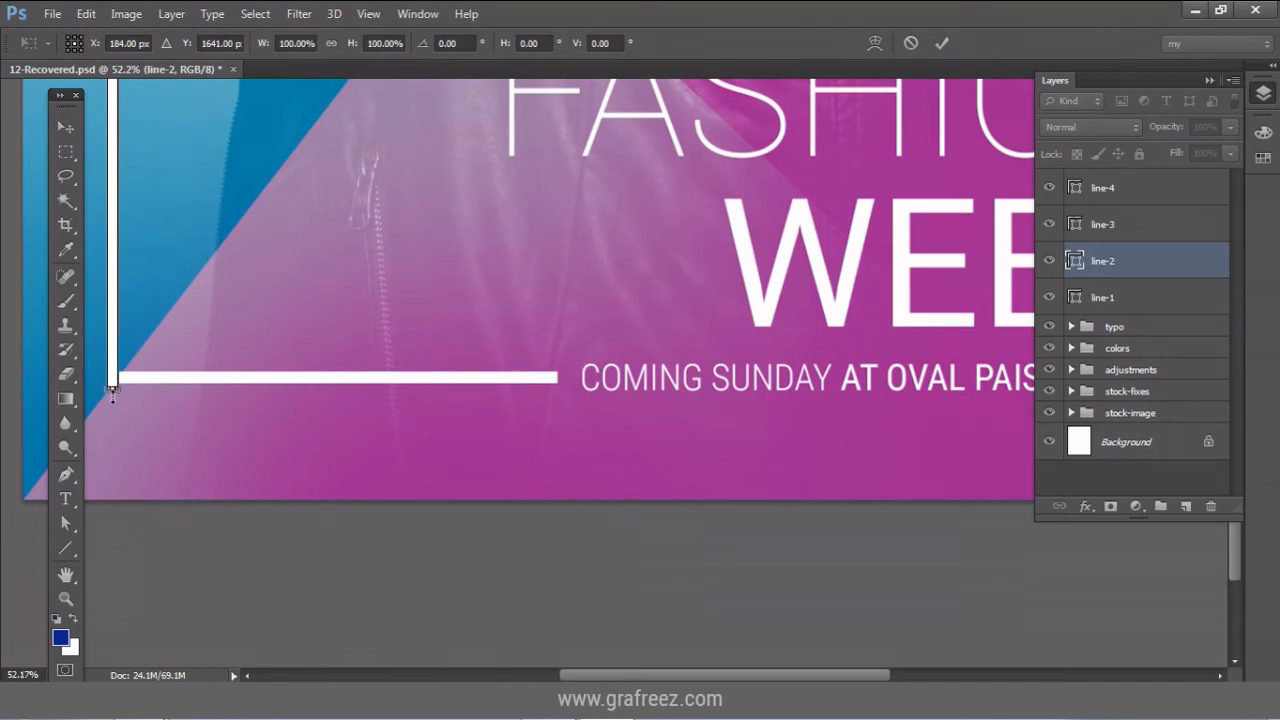
drag(112, 393, 114, 381)
click(937, 43)
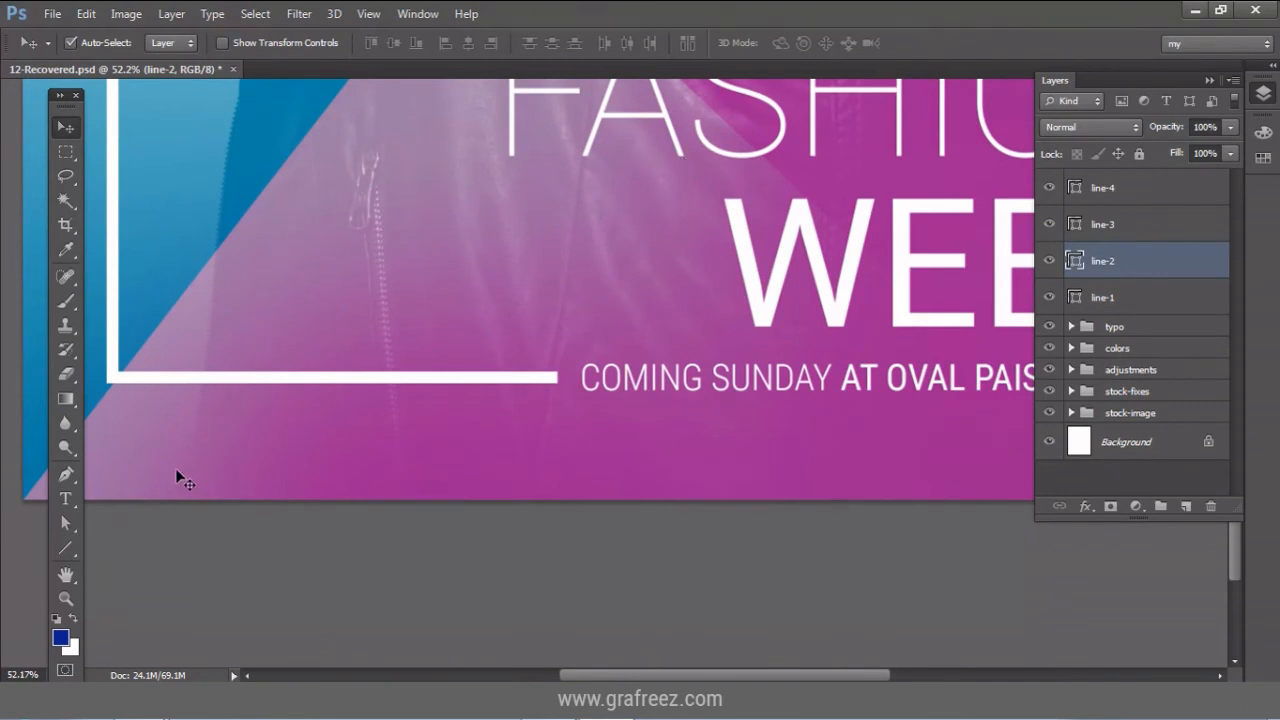
click(66, 597)
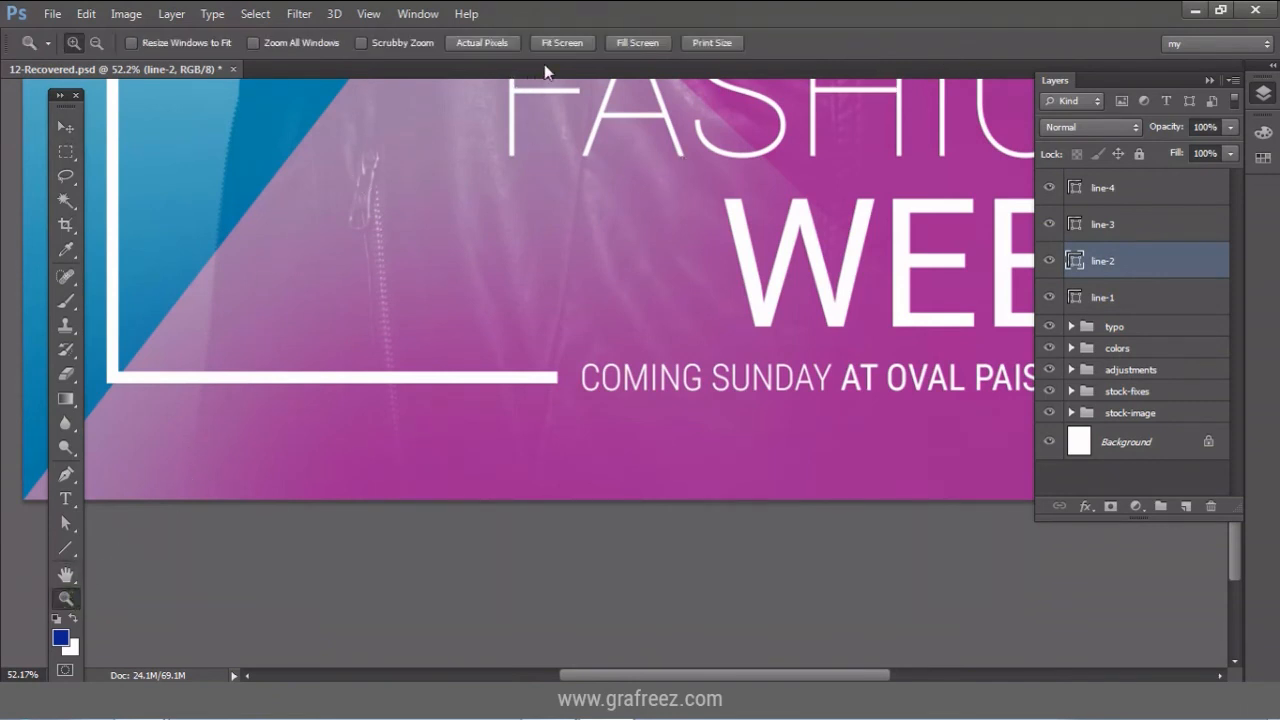
click(575, 46)
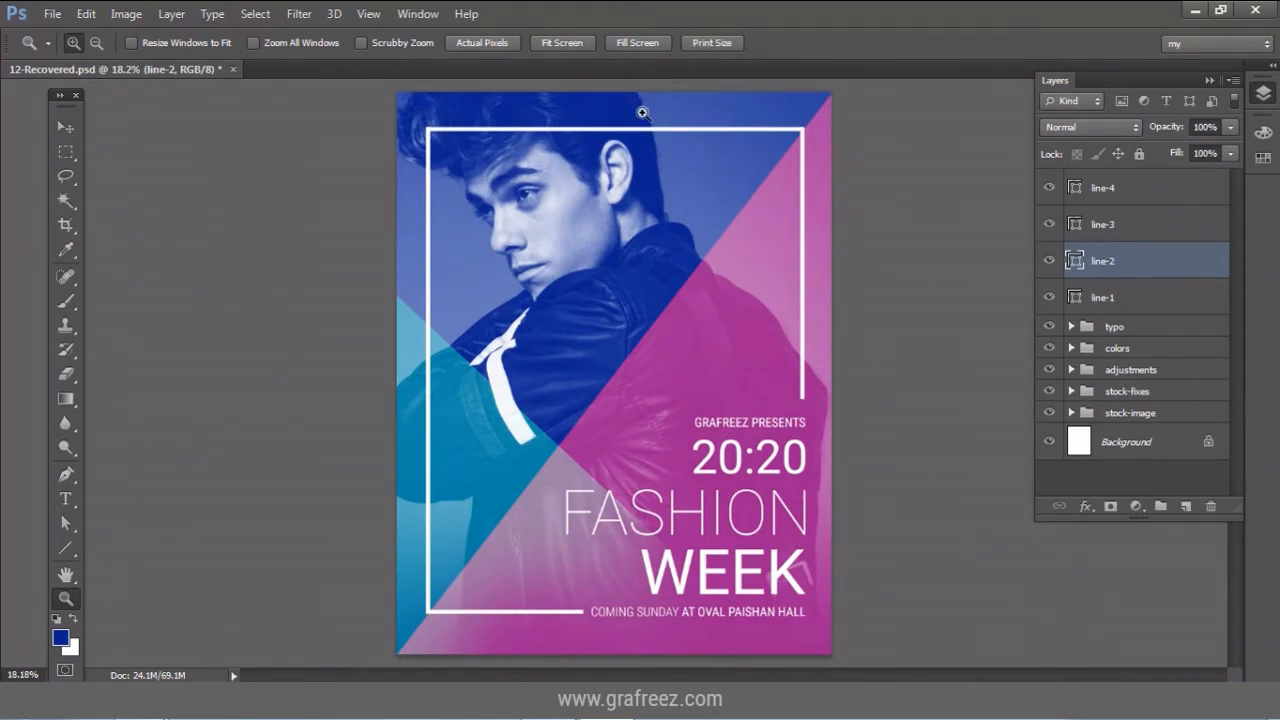
click(67, 127)
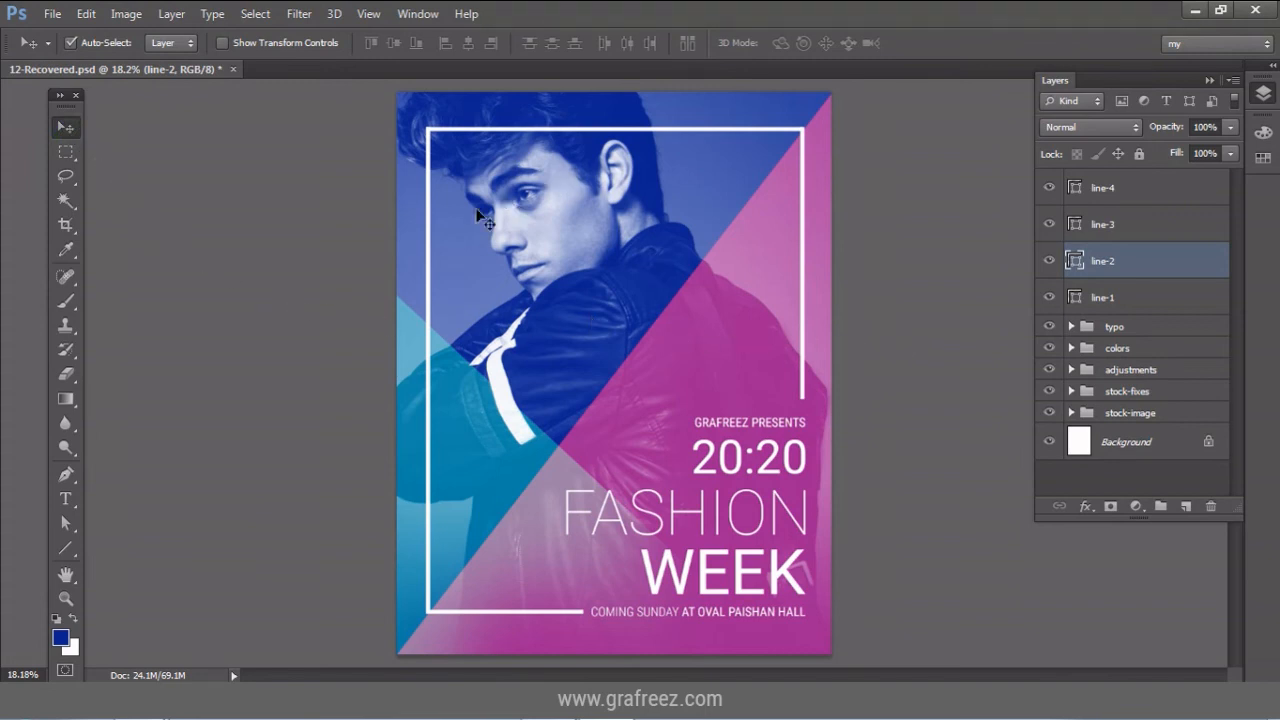
click(596, 133)
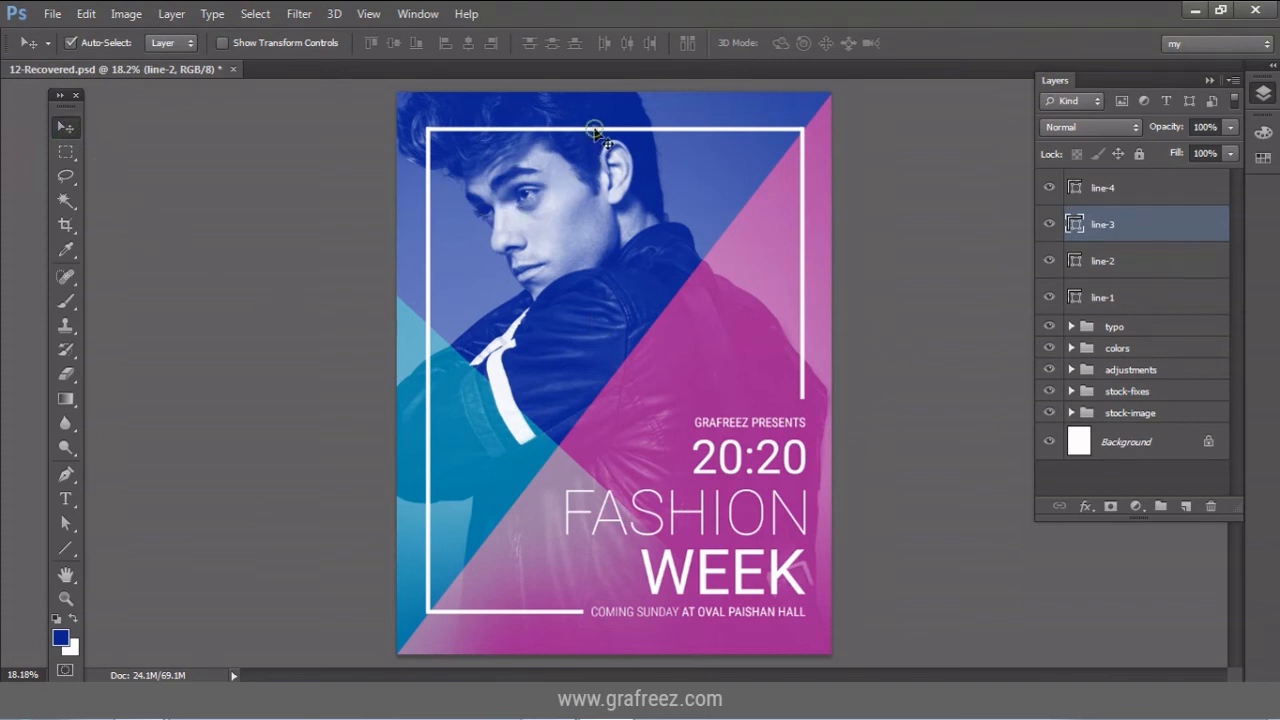
Add a layer mask to line-3 and set up an enlarged, 100%-hard brush.
click(1108, 507)
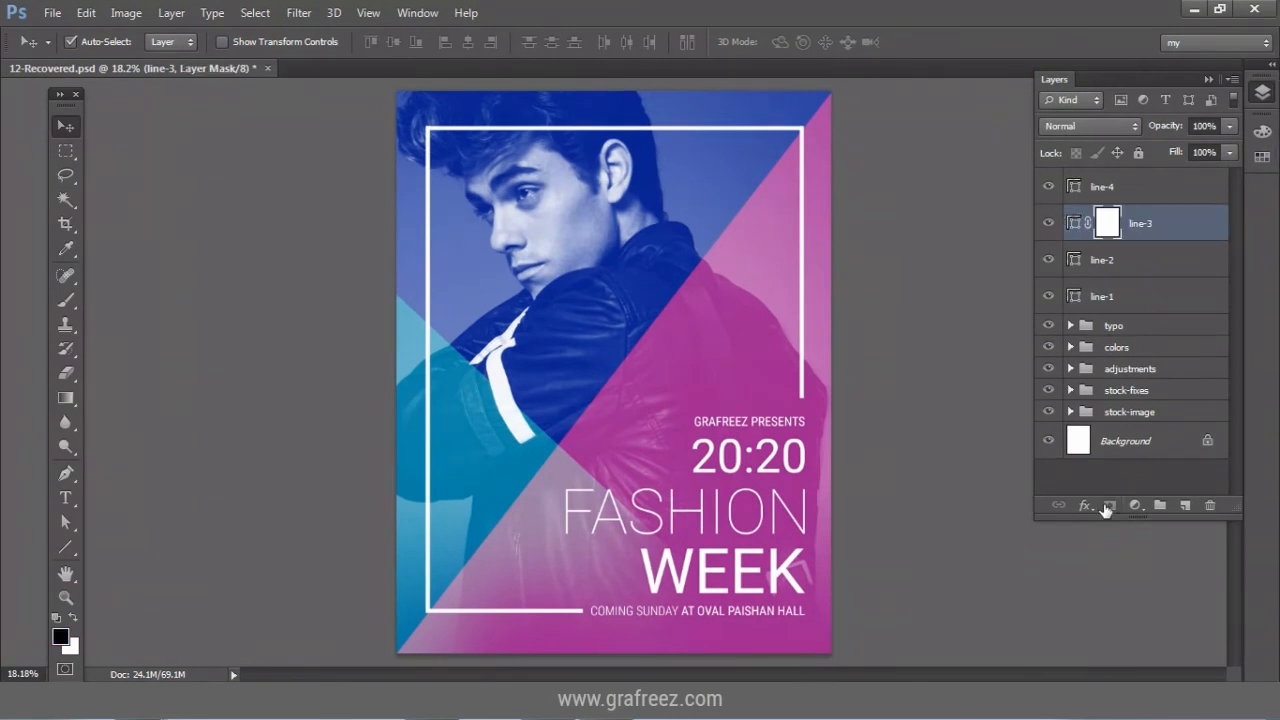
click(70, 597)
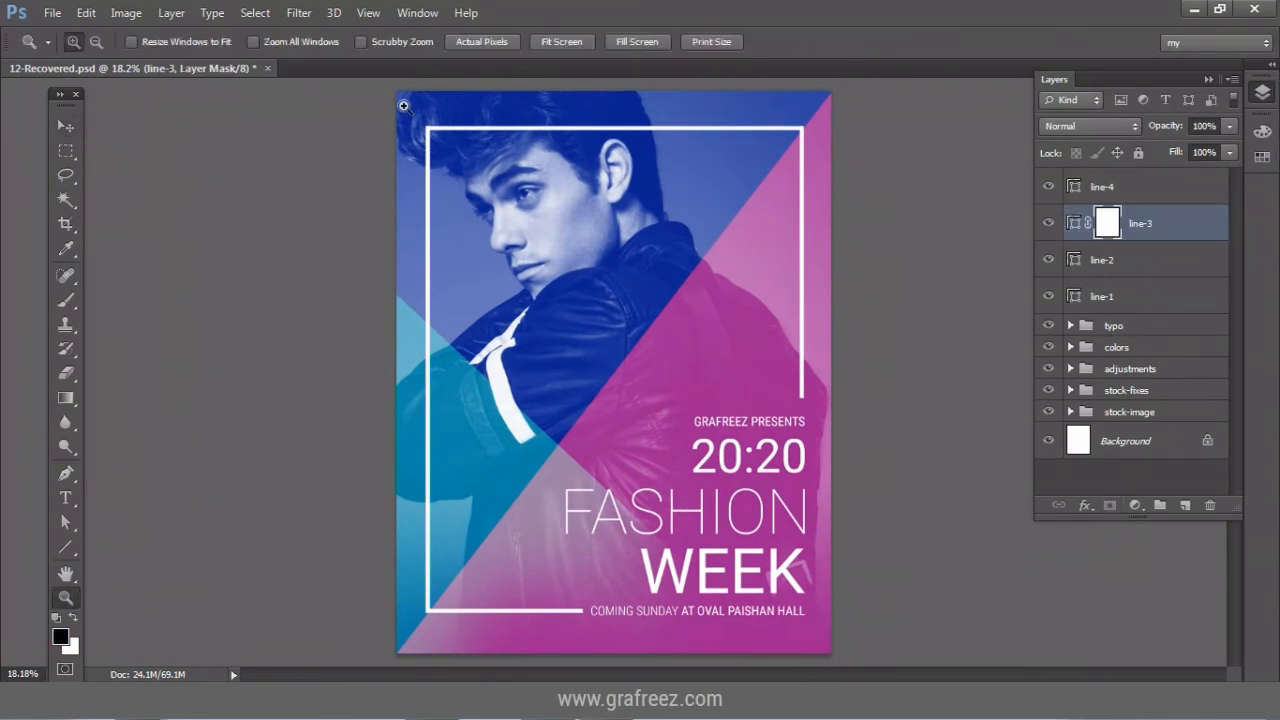
drag(405, 105, 812, 170)
click(1208, 79)
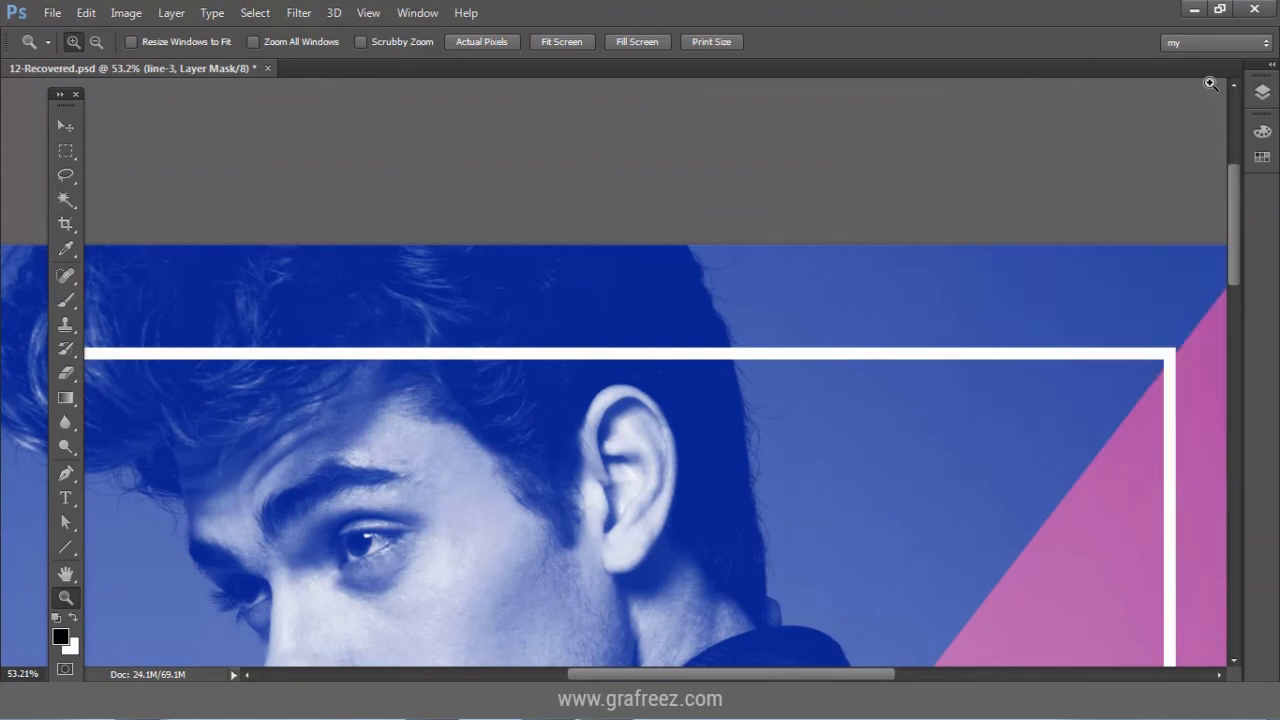
click(65, 302)
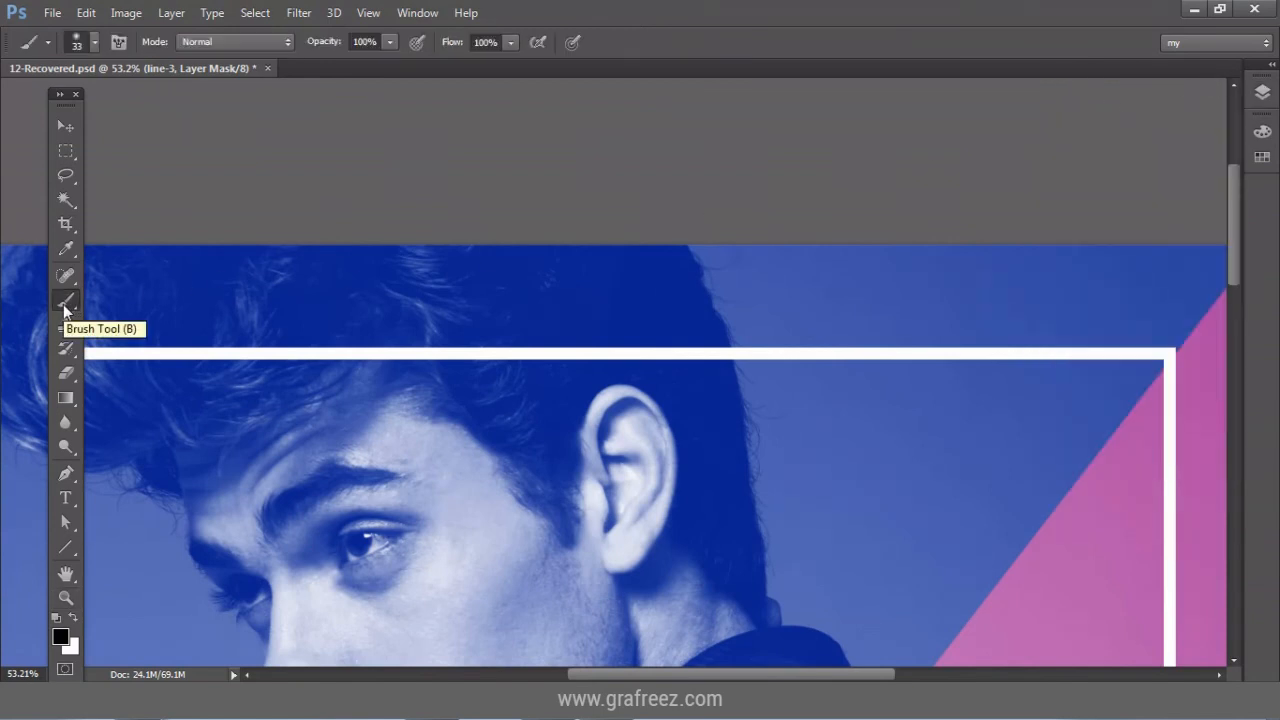
click(1262, 91)
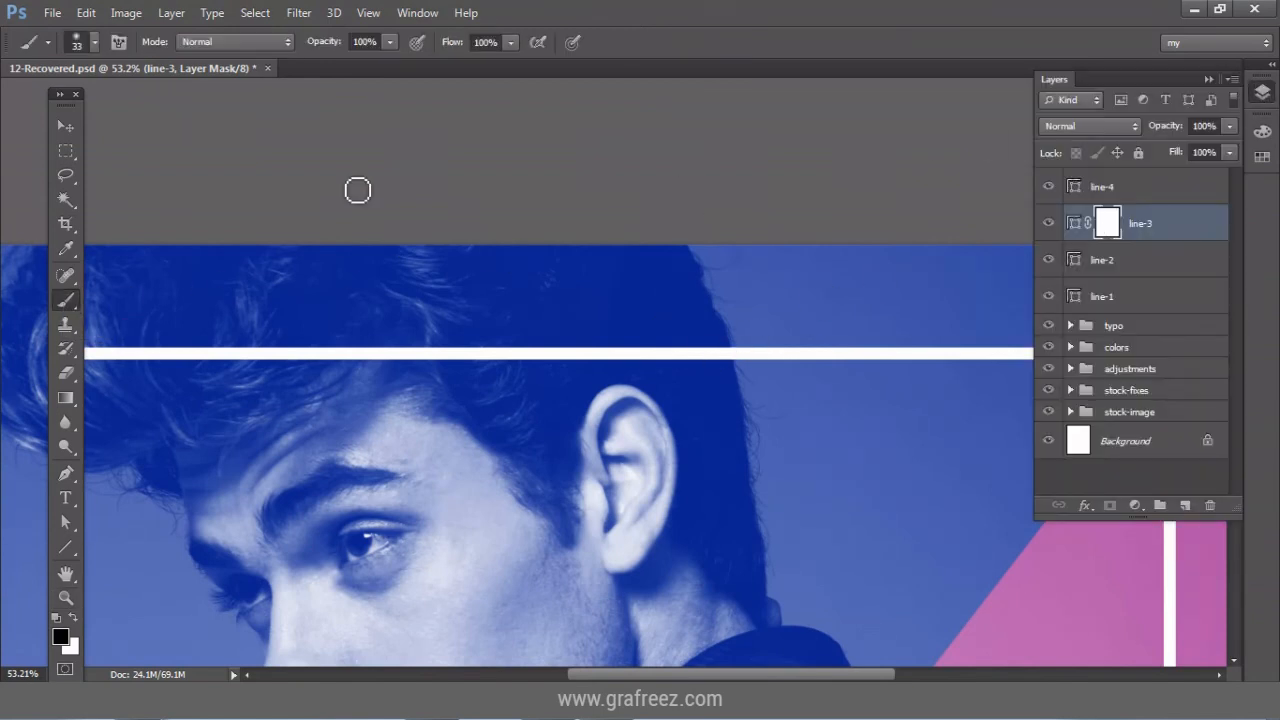
click(93, 43)
drag(59, 101, 130, 99)
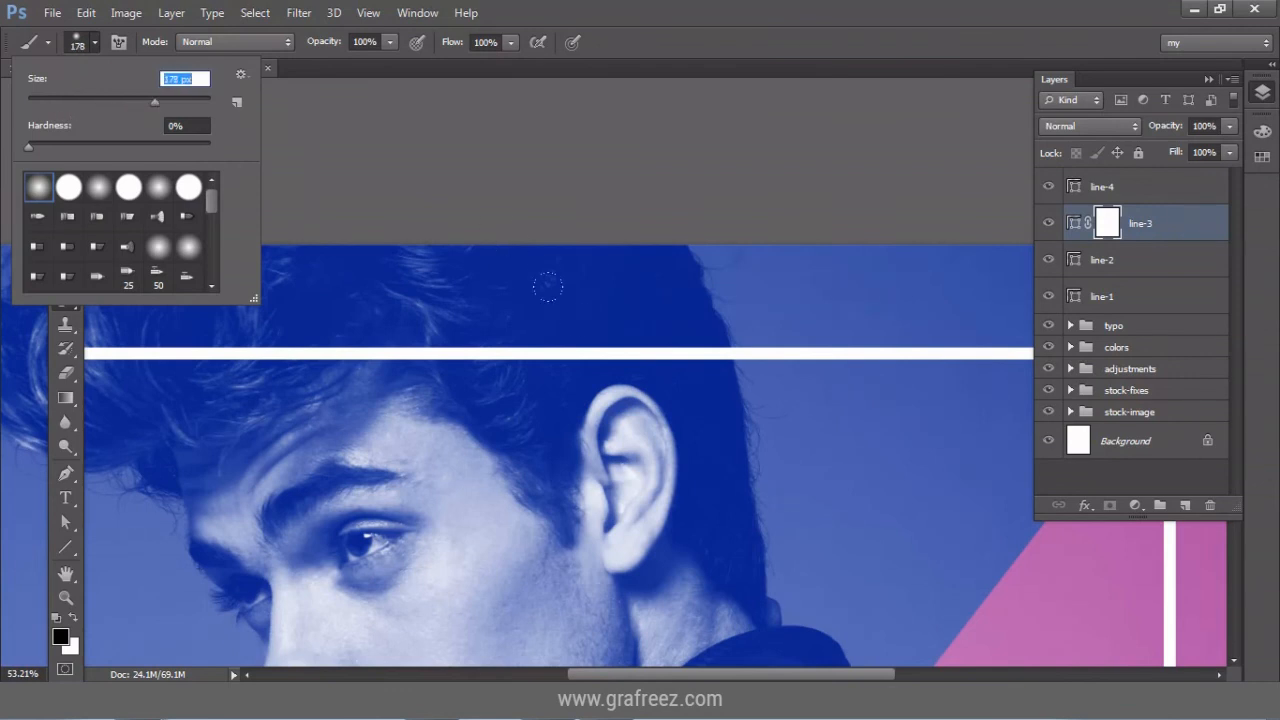
drag(27, 148, 217, 147)
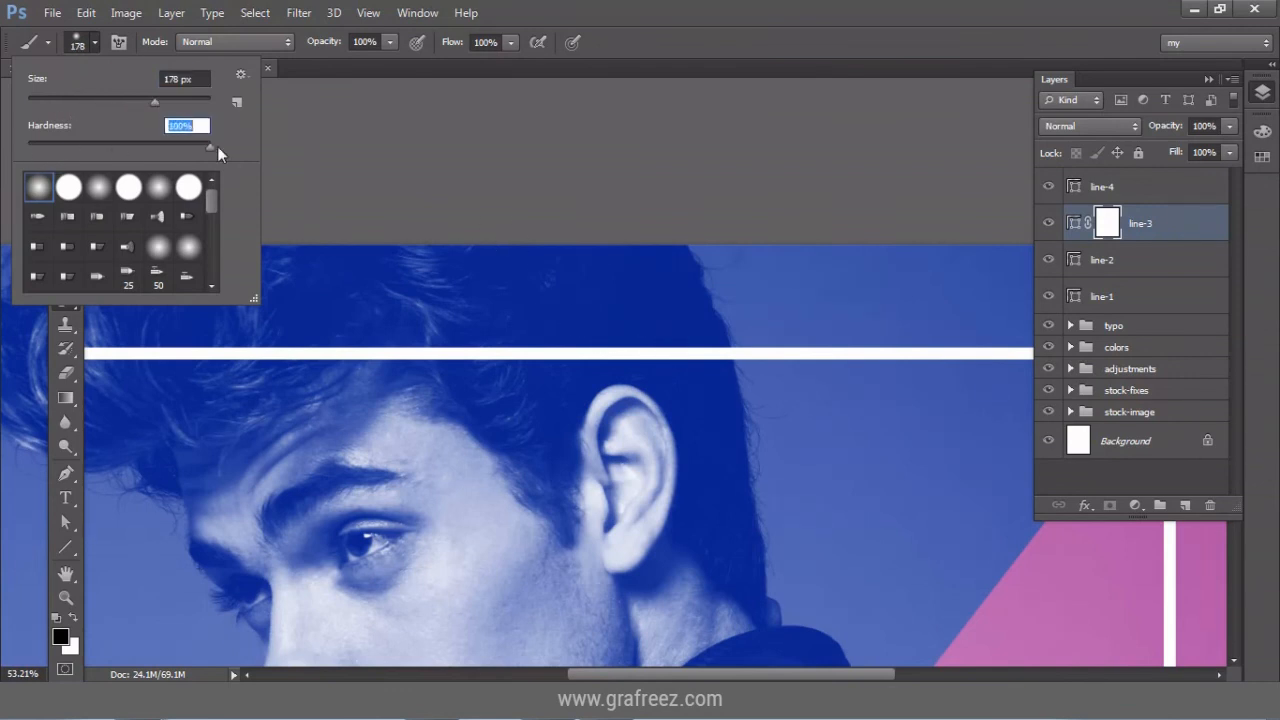
key(Return)
Paint out the top frame line's left part over the man's head.
mouse_move(732, 330)
mouse_down()
mouse_move(222, 309)
mouse_move(470, 316)
mouse_up()
drag(415, 352, 266, 352)
drag(762, 359, 540, 334)
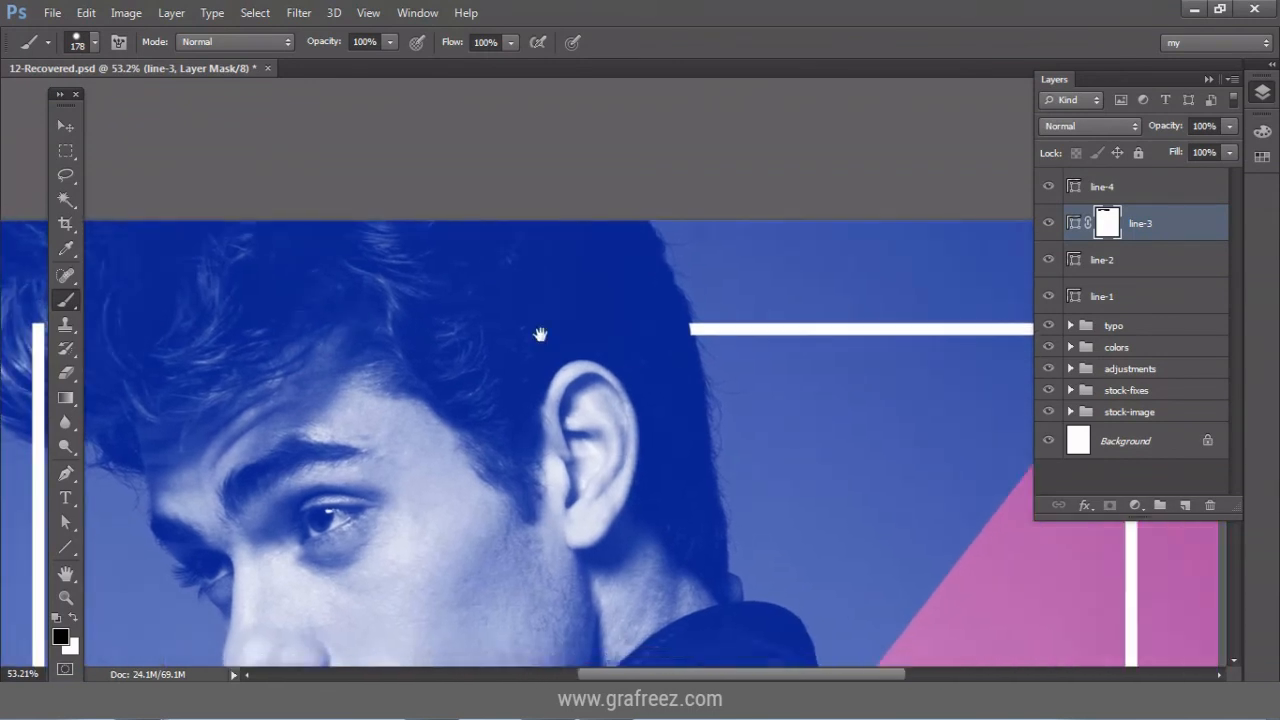
Trim and soften the top line's end where it meets the hair.
key(z)
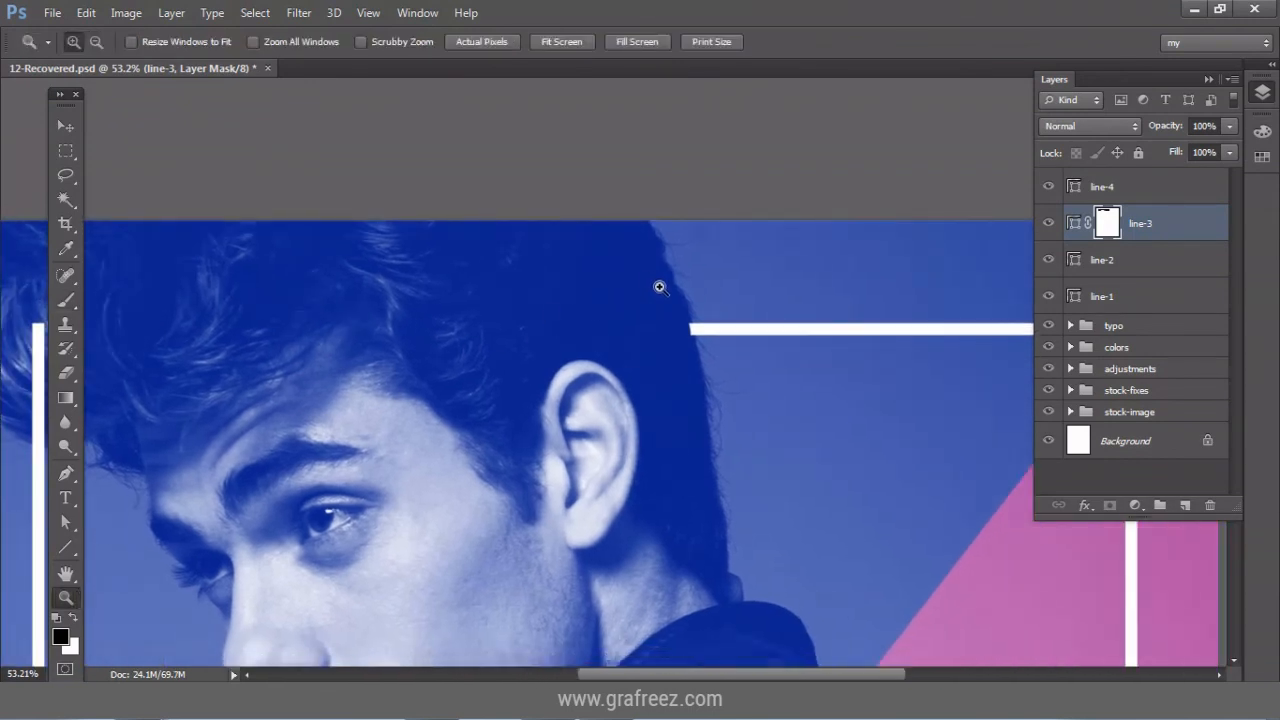
drag(660, 286, 726, 371)
click(66, 299)
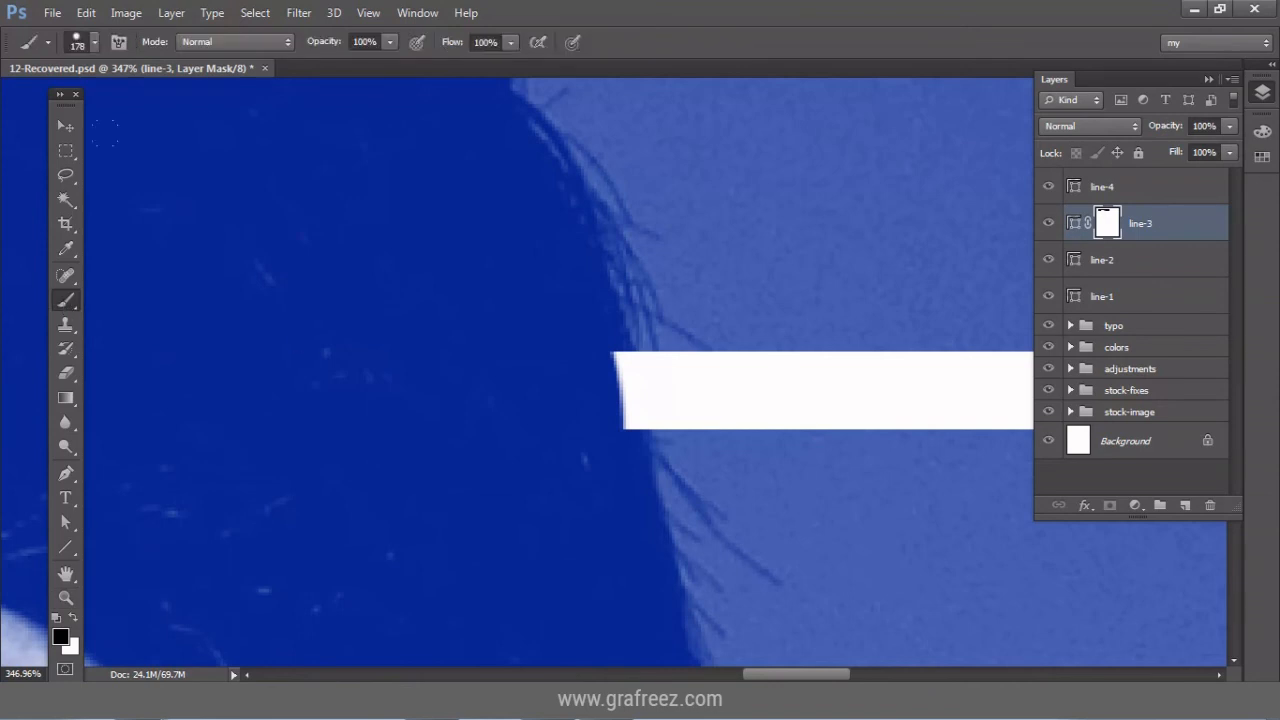
drag(312, 420, 328, 422)
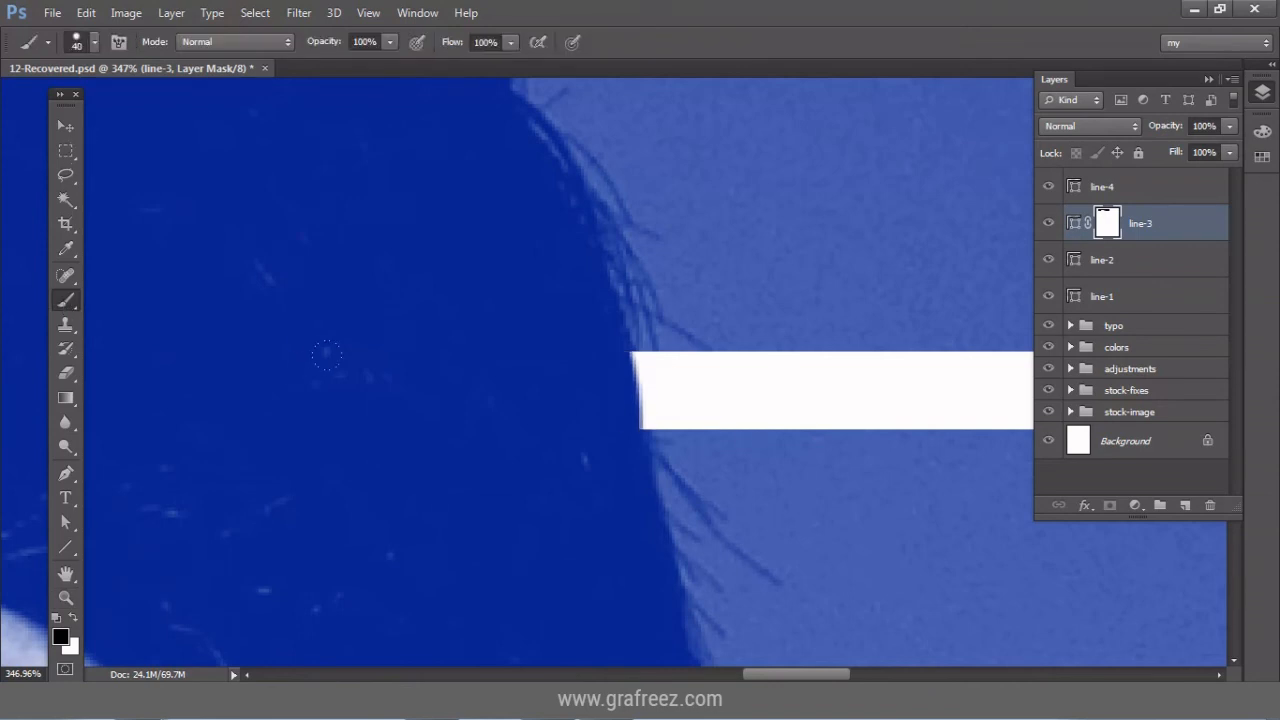
click(96, 45)
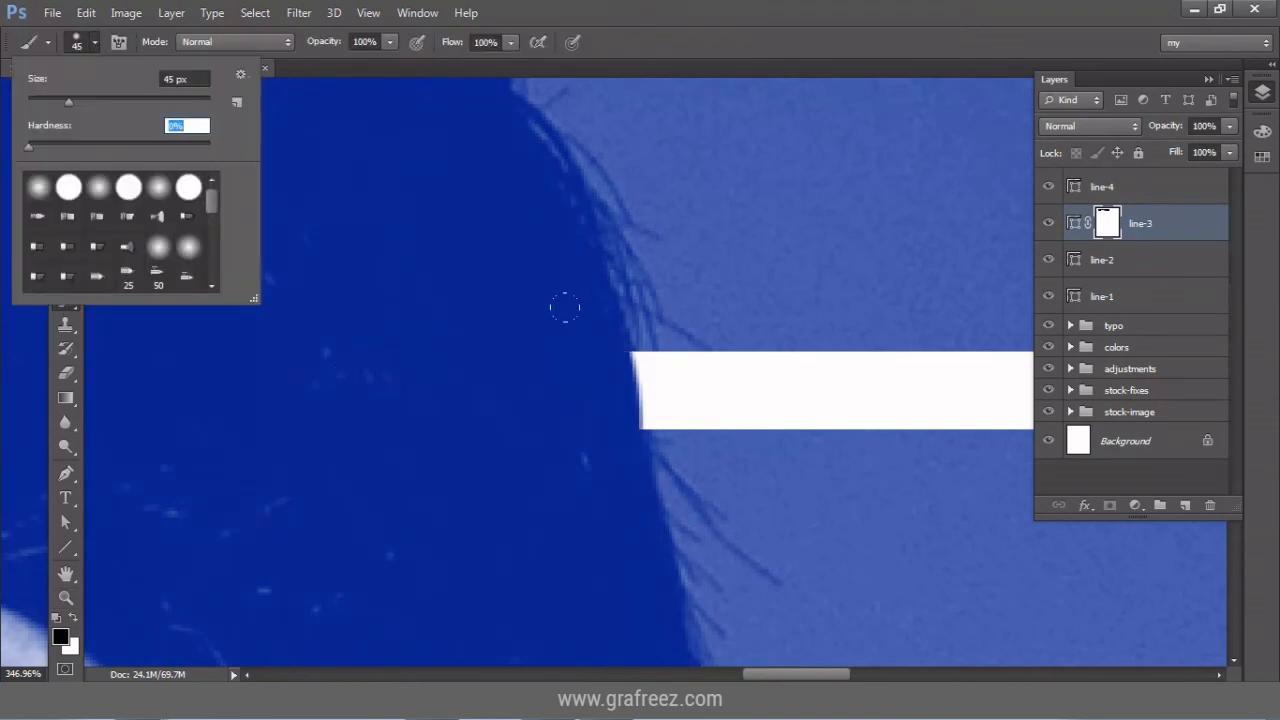
key(Return)
mouse_move(565, 307)
mouse_down()
mouse_move(563, 391)
mouse_move(556, 367)
mouse_up()
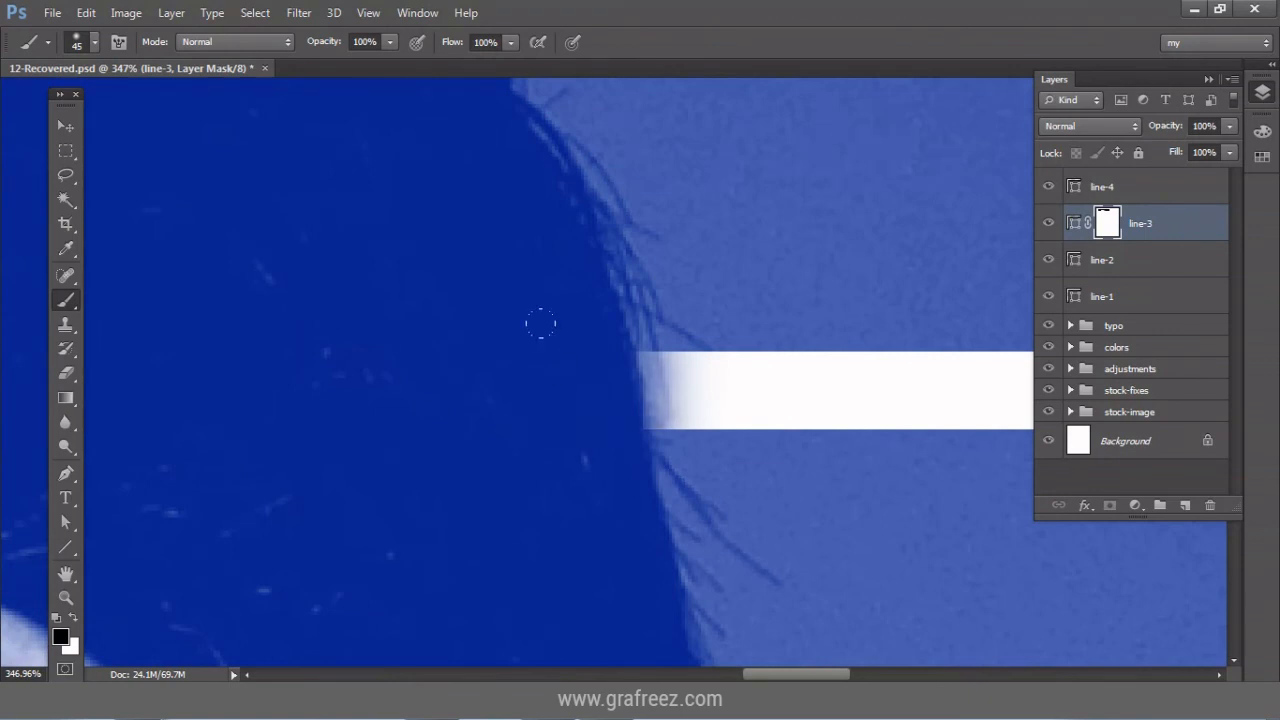
click(66, 127)
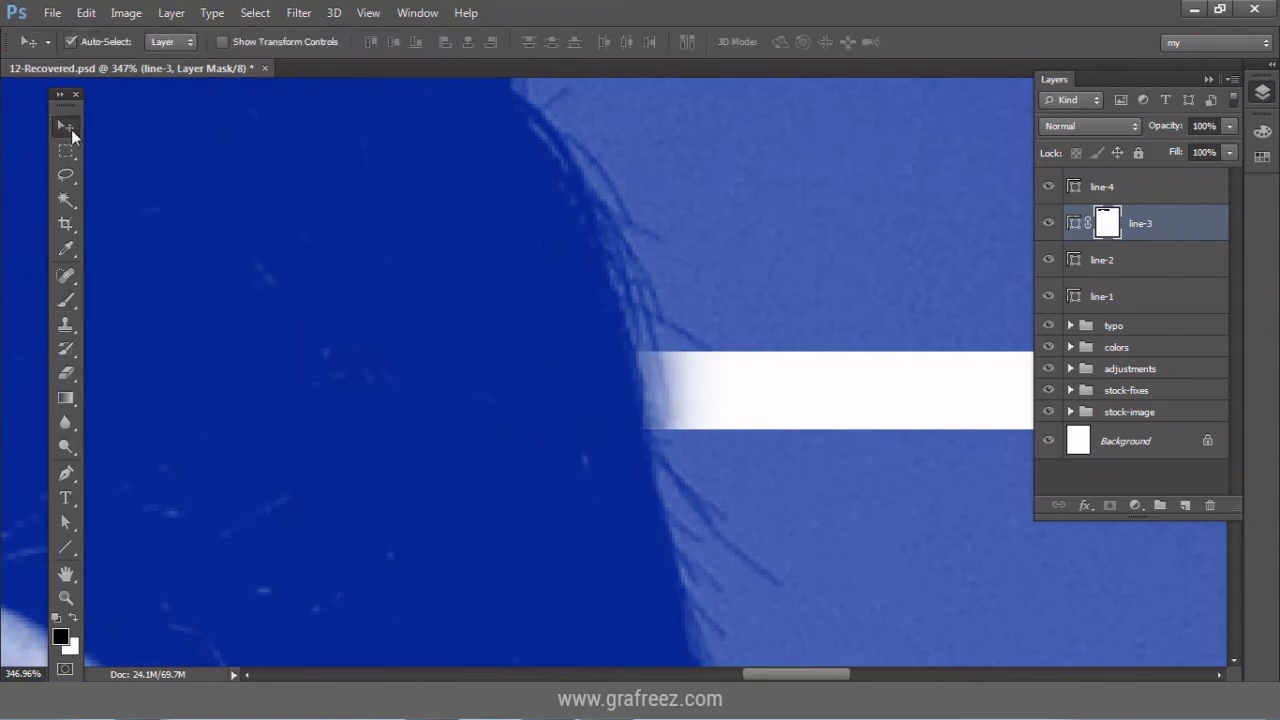
click(66, 597)
click(561, 42)
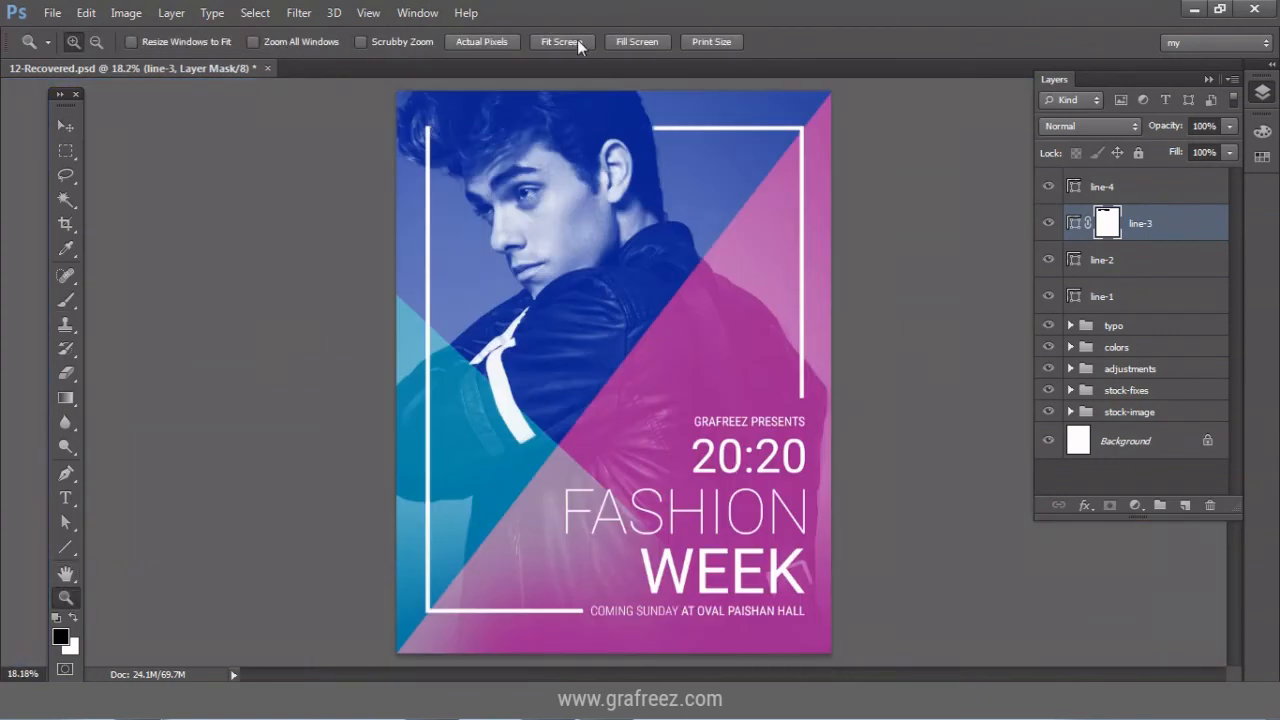
click(66, 127)
Mask line-2 and paint out its hair section with a soft 96 px, 0%-hardness brush.
click(428, 142)
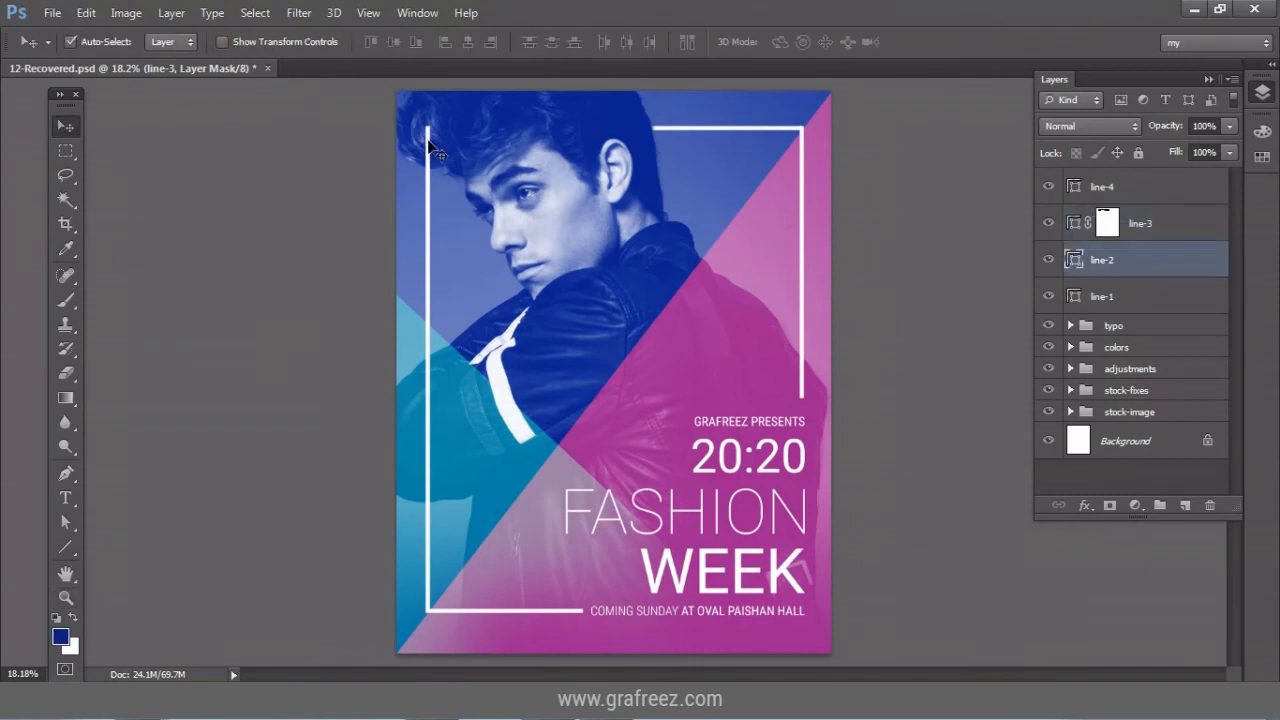
click(1110, 506)
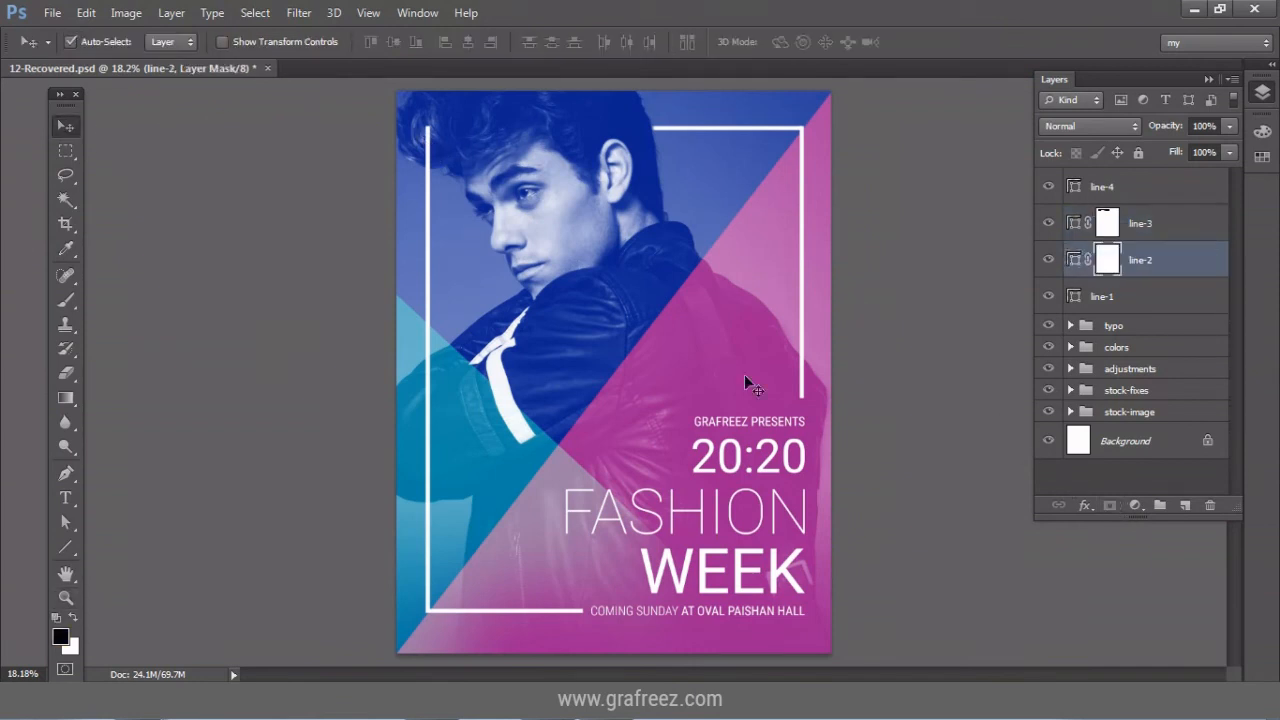
click(66, 447)
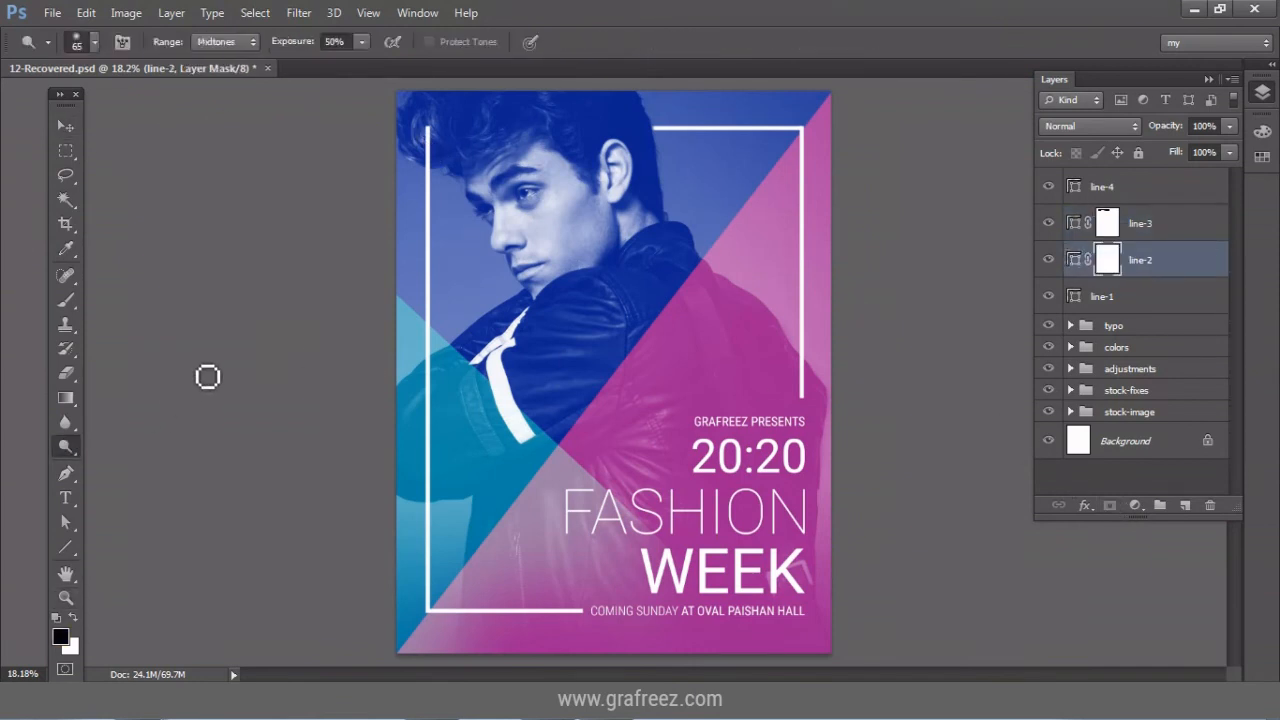
click(66, 597)
drag(412, 118, 462, 193)
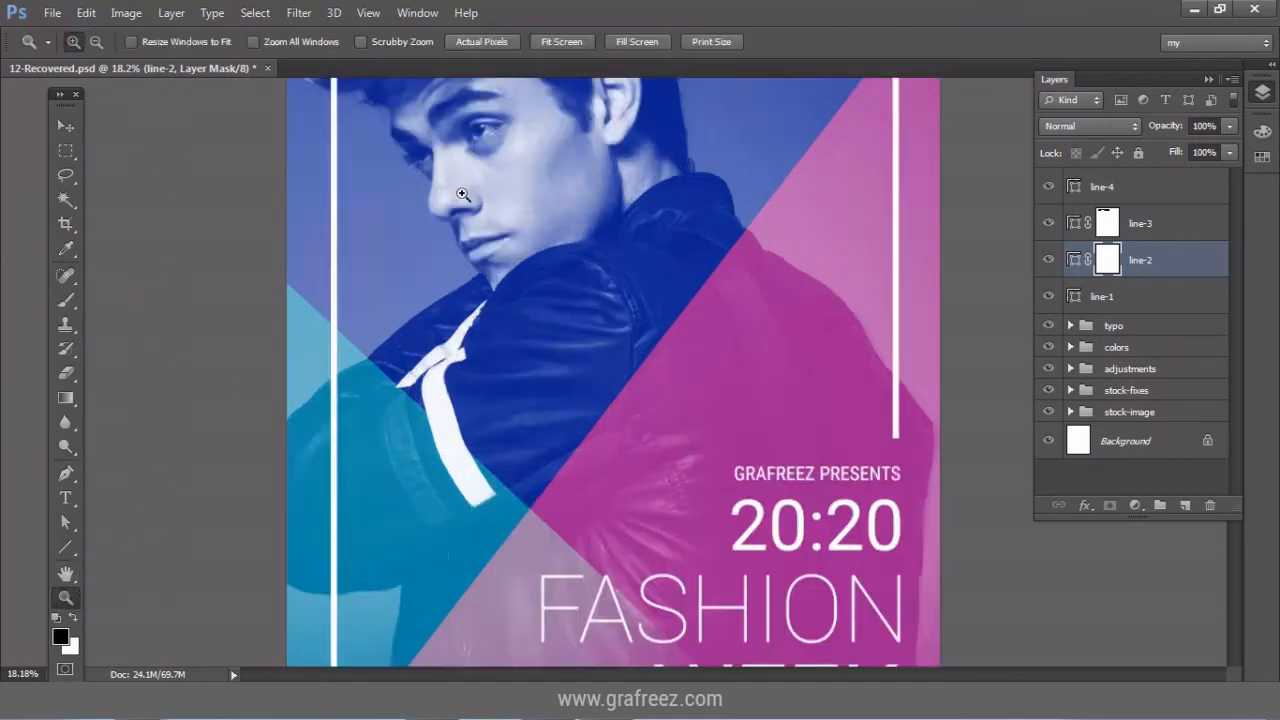
click(66, 299)
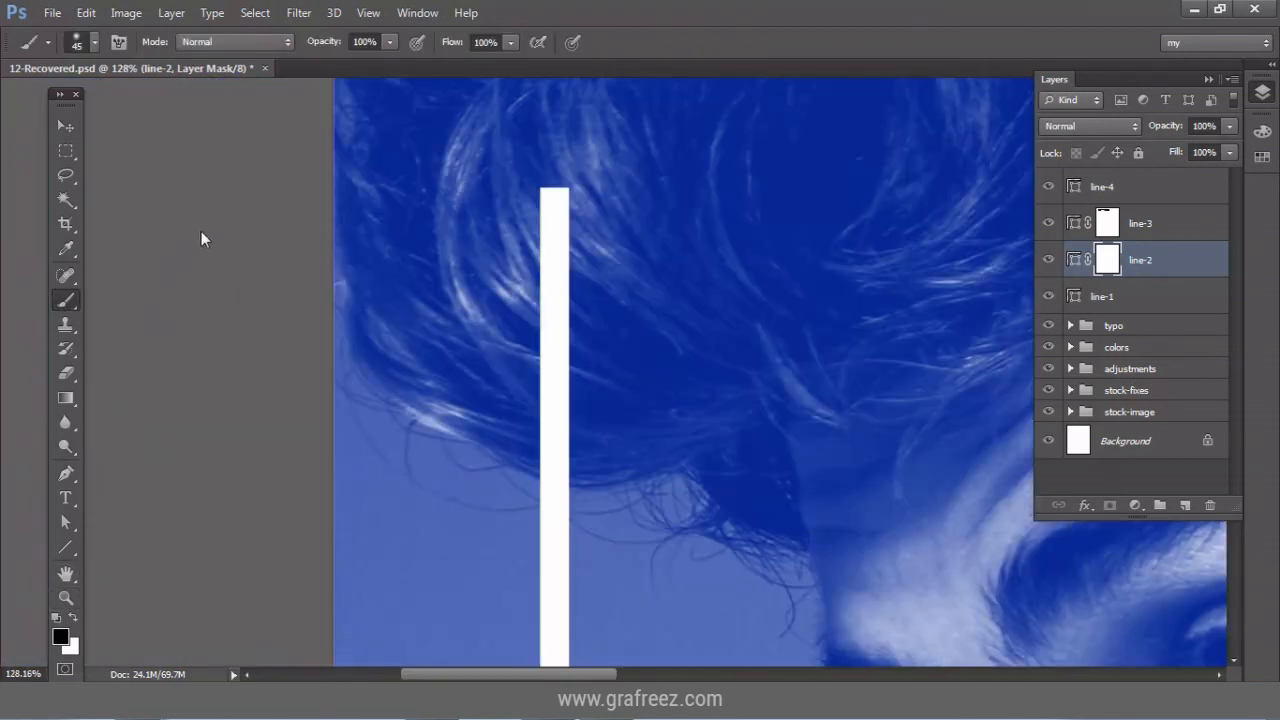
click(78, 42)
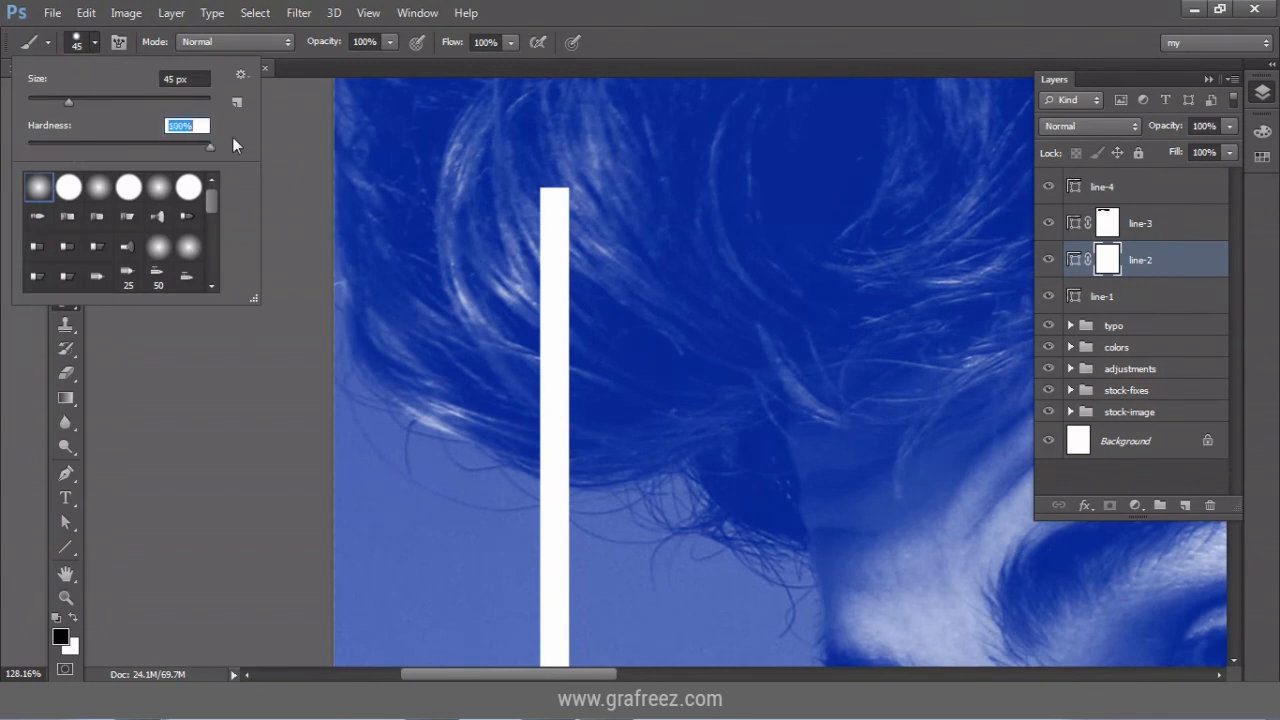
mouse_move(552, 190)
mouse_down()
mouse_move(546, 443)
mouse_move(534, 434)
mouse_move(557, 423)
mouse_up()
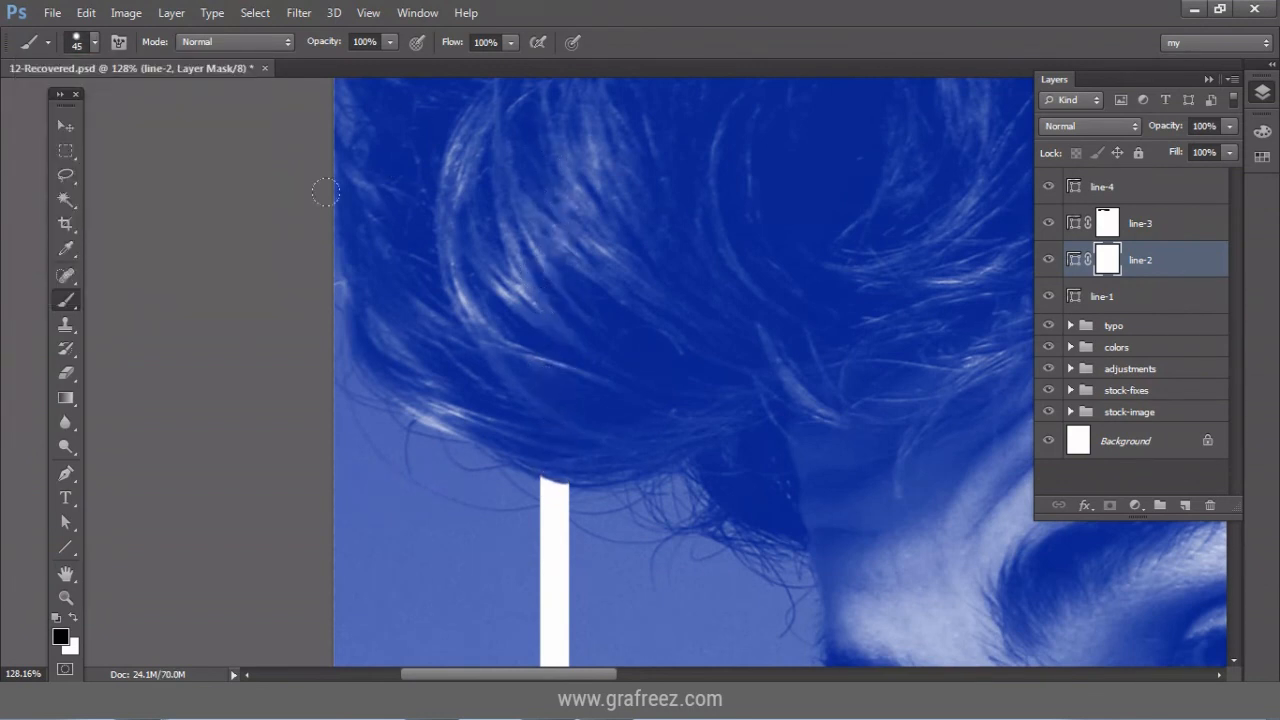
click(96, 42)
drag(209, 149, 28, 146)
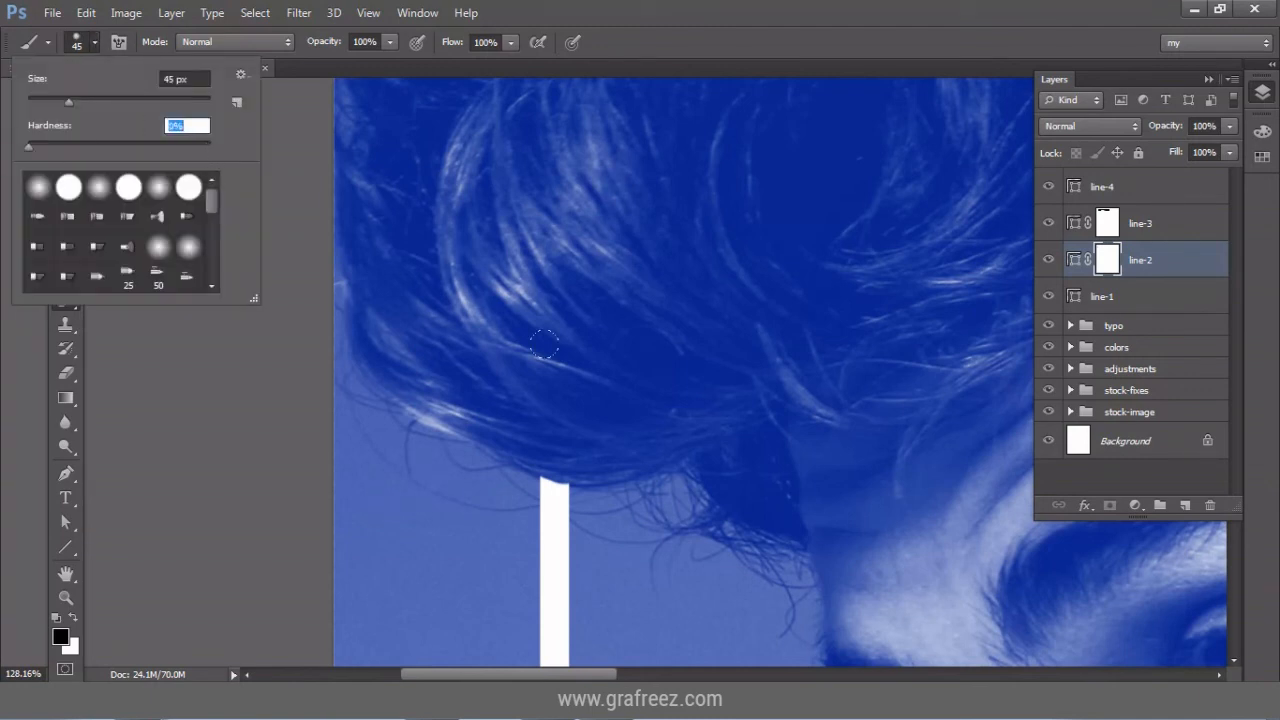
drag(73, 103, 103, 102)
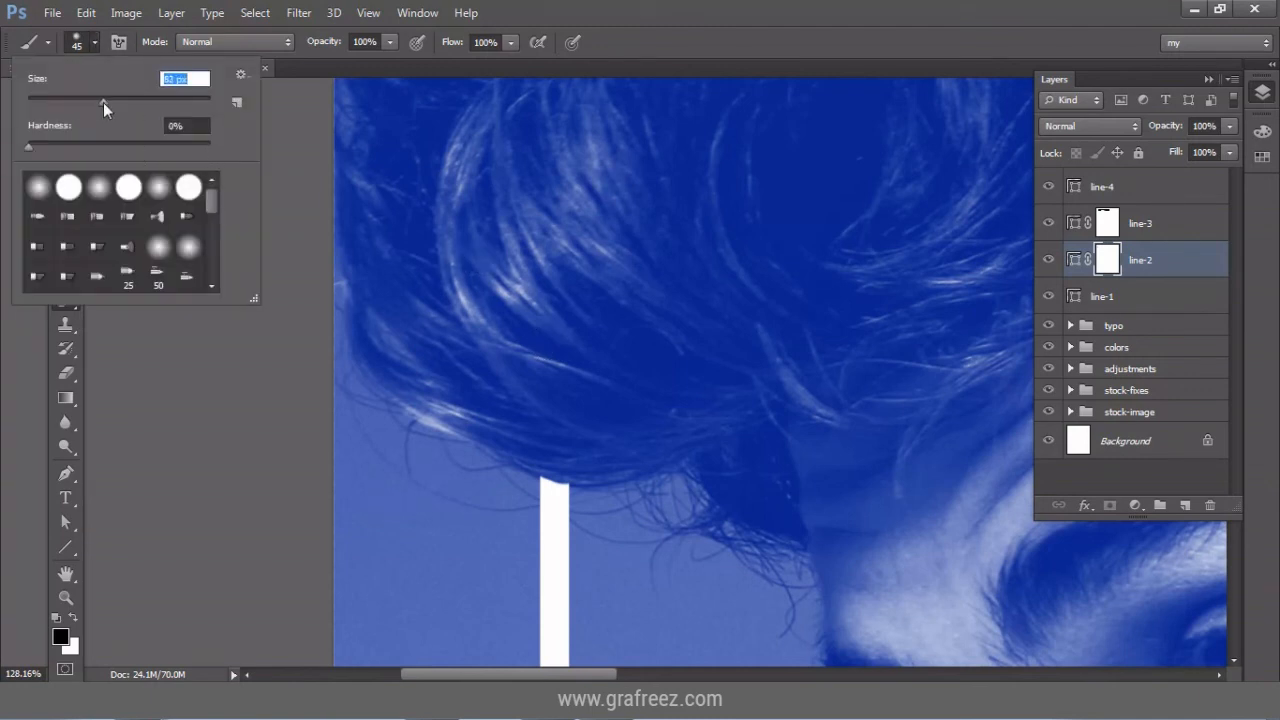
click(544, 410)
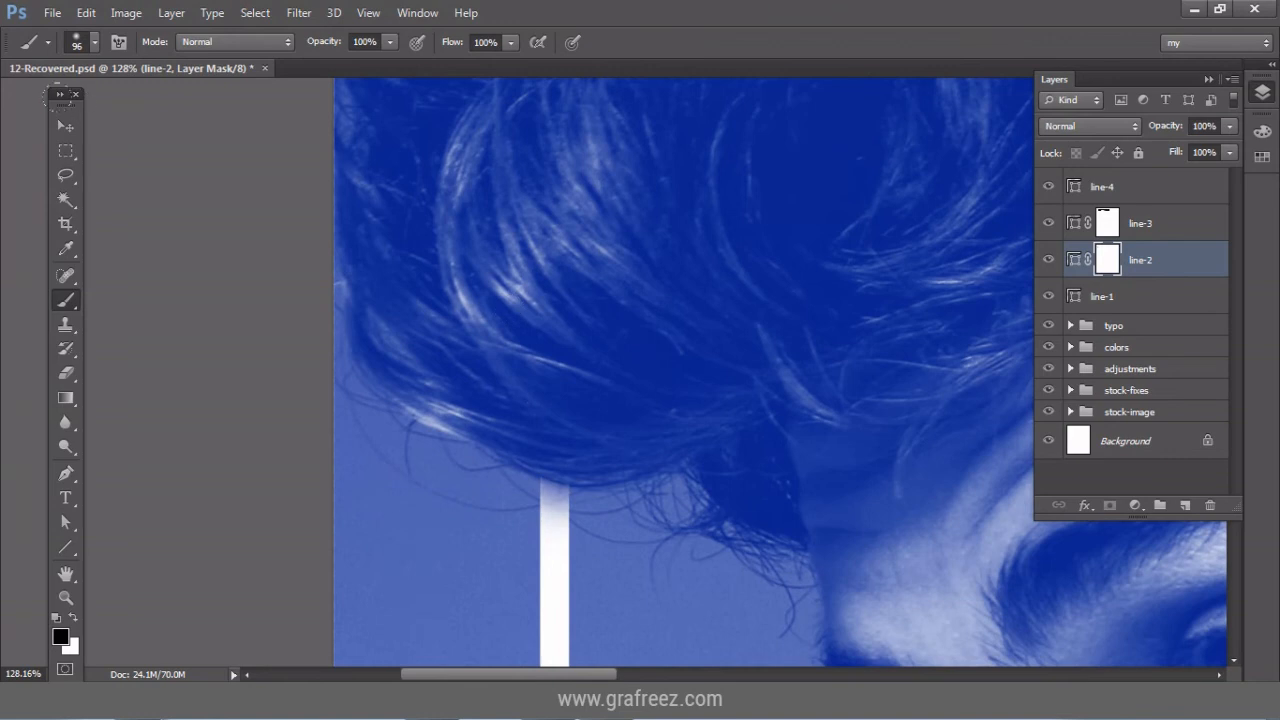
Paint out the left line across the shoulder, following the sleeve curve.
key(v)
click(66, 597)
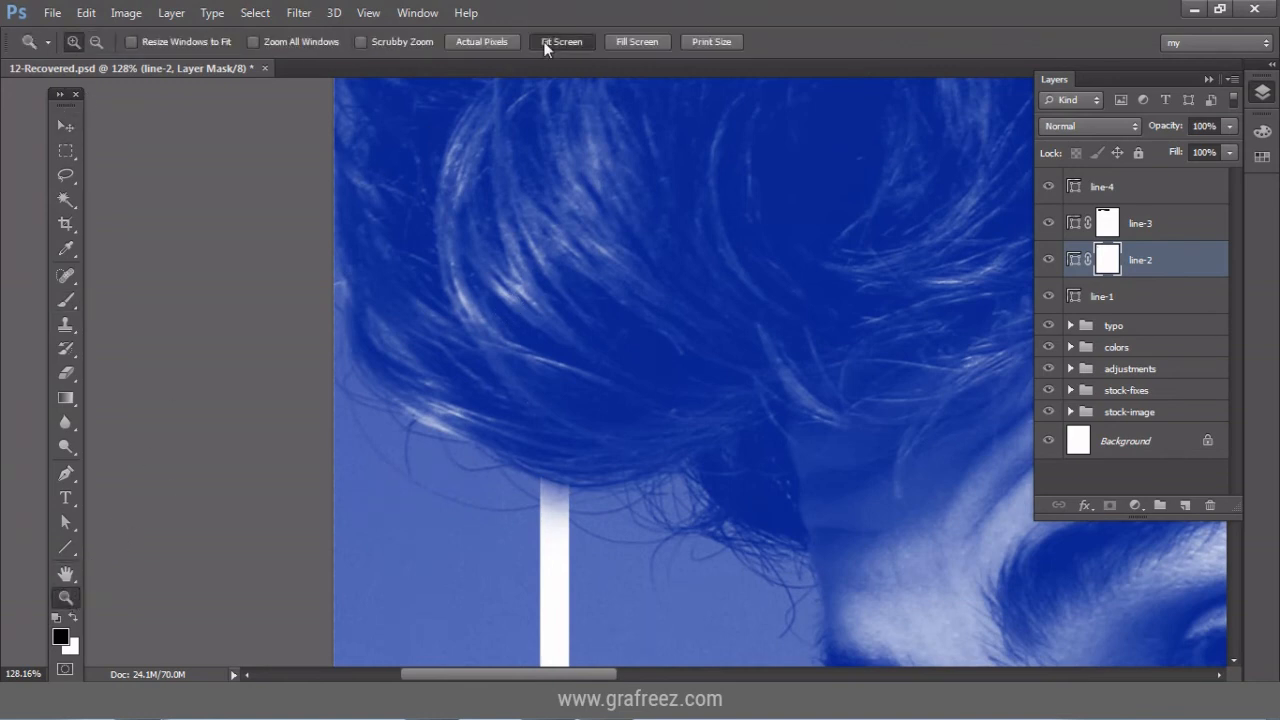
click(546, 44)
mouse_move(415, 345)
mouse_down()
mouse_move(452, 420)
mouse_move(462, 534)
mouse_up()
click(66, 299)
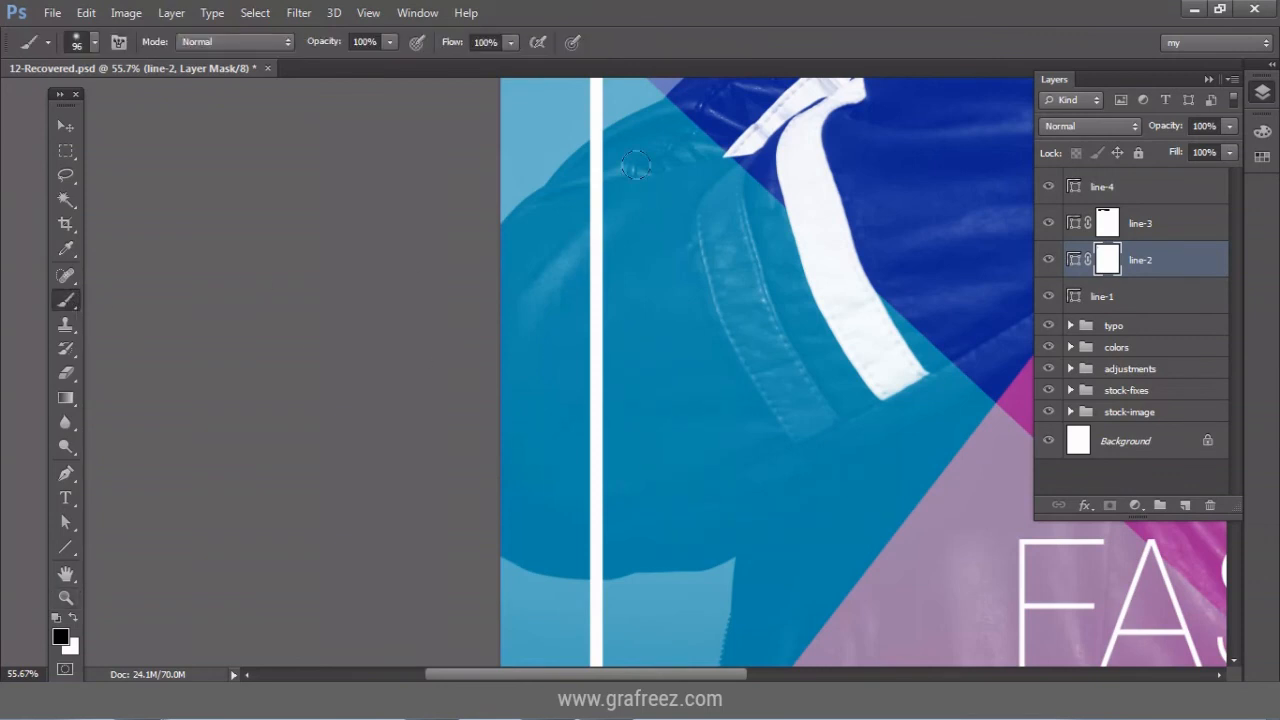
mouse_move(615, 168)
mouse_down()
mouse_move(572, 150)
mouse_move(578, 196)
mouse_move(612, 151)
mouse_move(590, 177)
mouse_move(591, 543)
mouse_up()
click(94, 42)
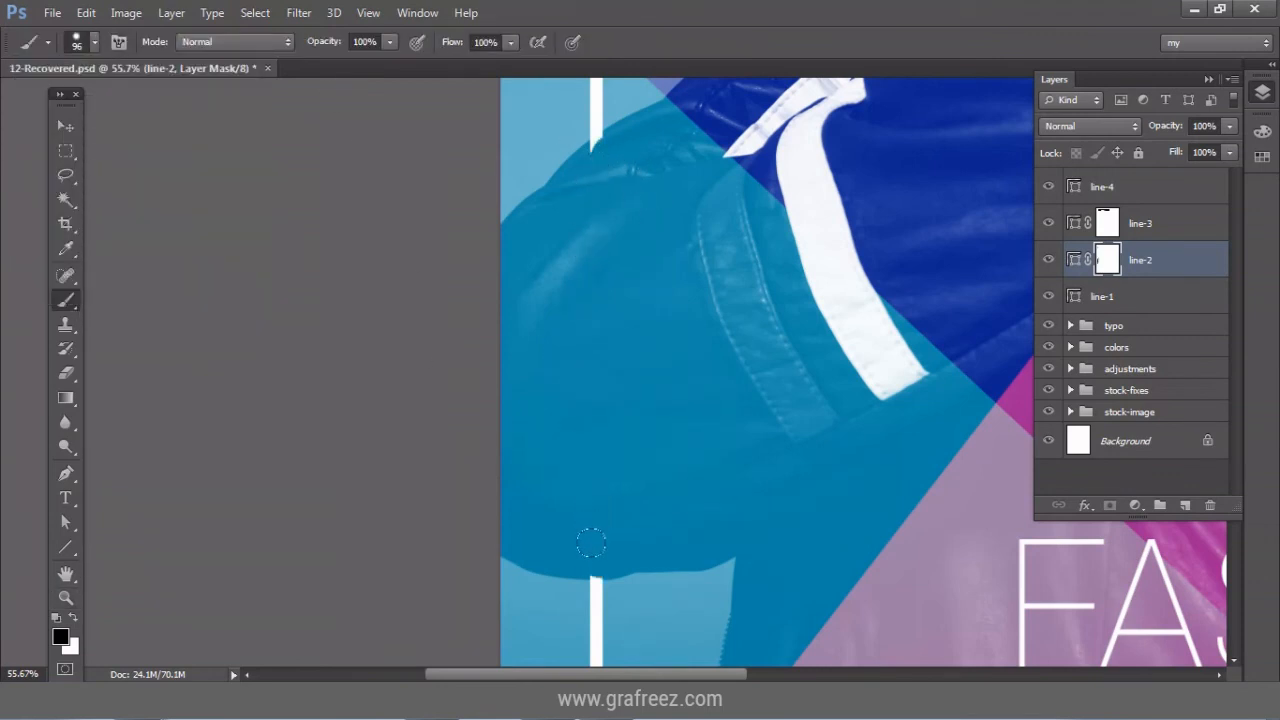
click(66, 597)
drag(530, 104, 659, 166)
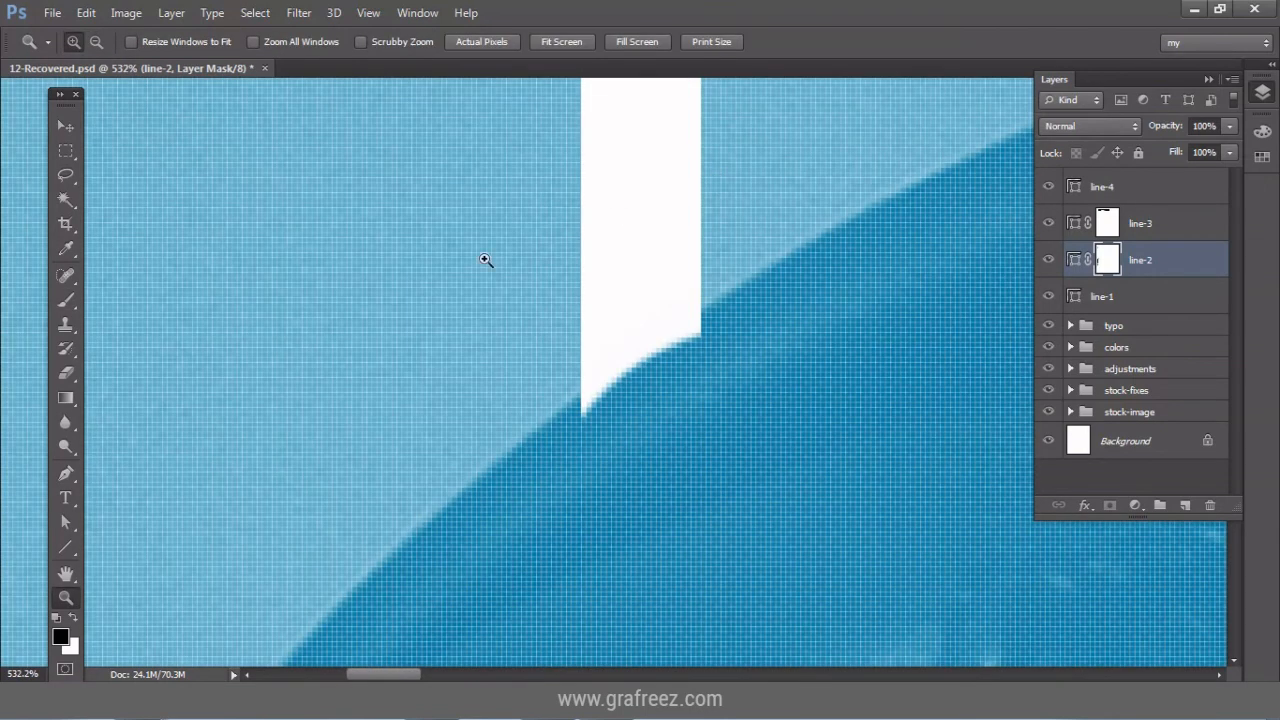
click(66, 299)
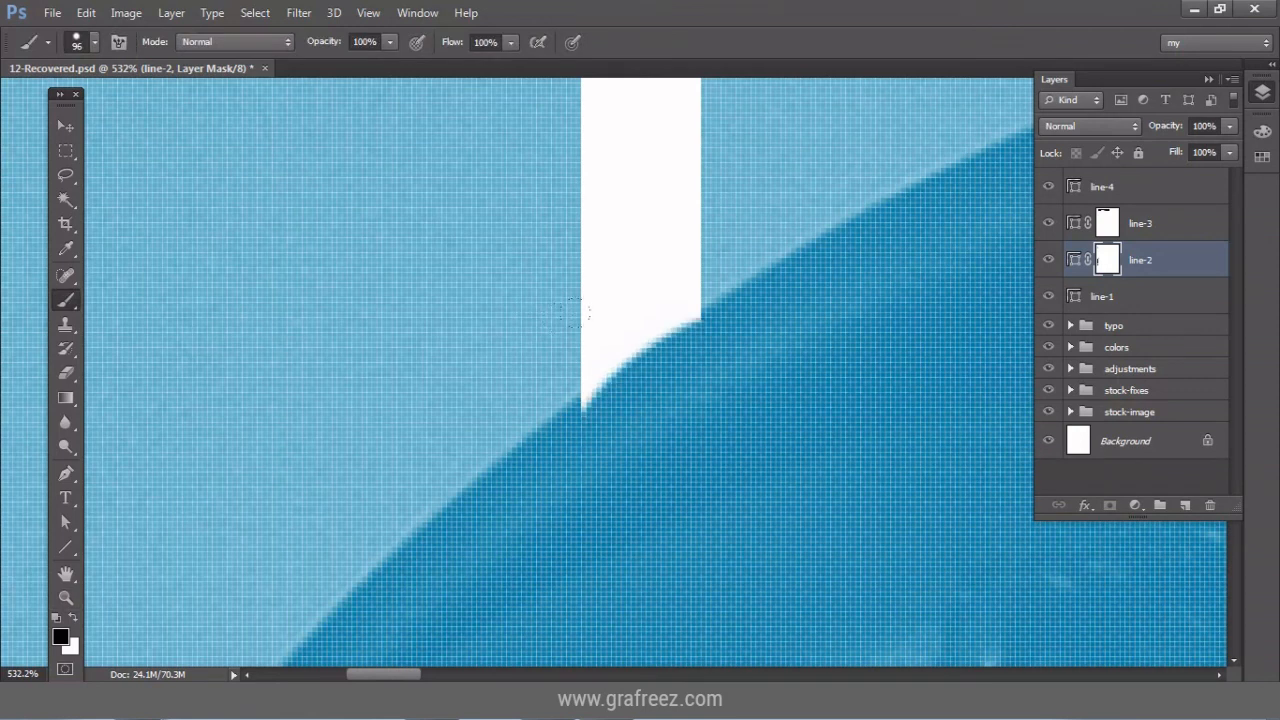
drag(590, 400, 632, 323)
Tidy the line's other cut end along the sleeve and view the whole poster.
click(66, 125)
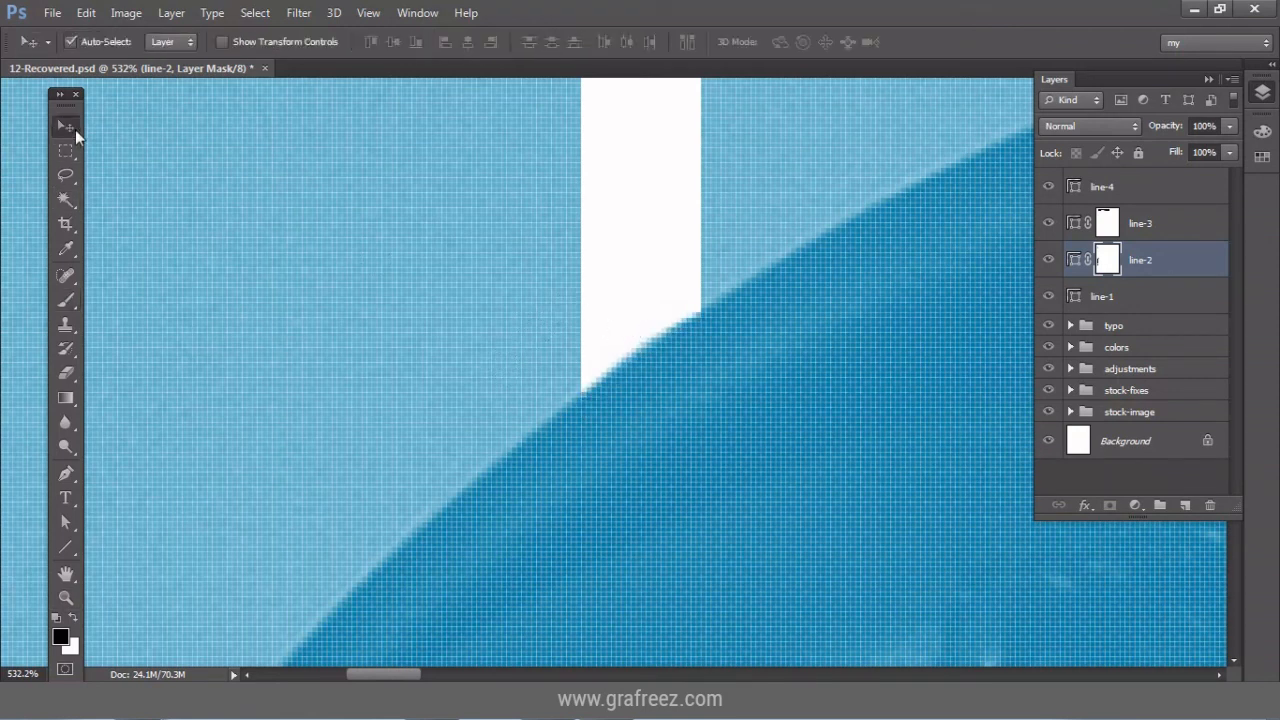
click(66, 597)
click(563, 42)
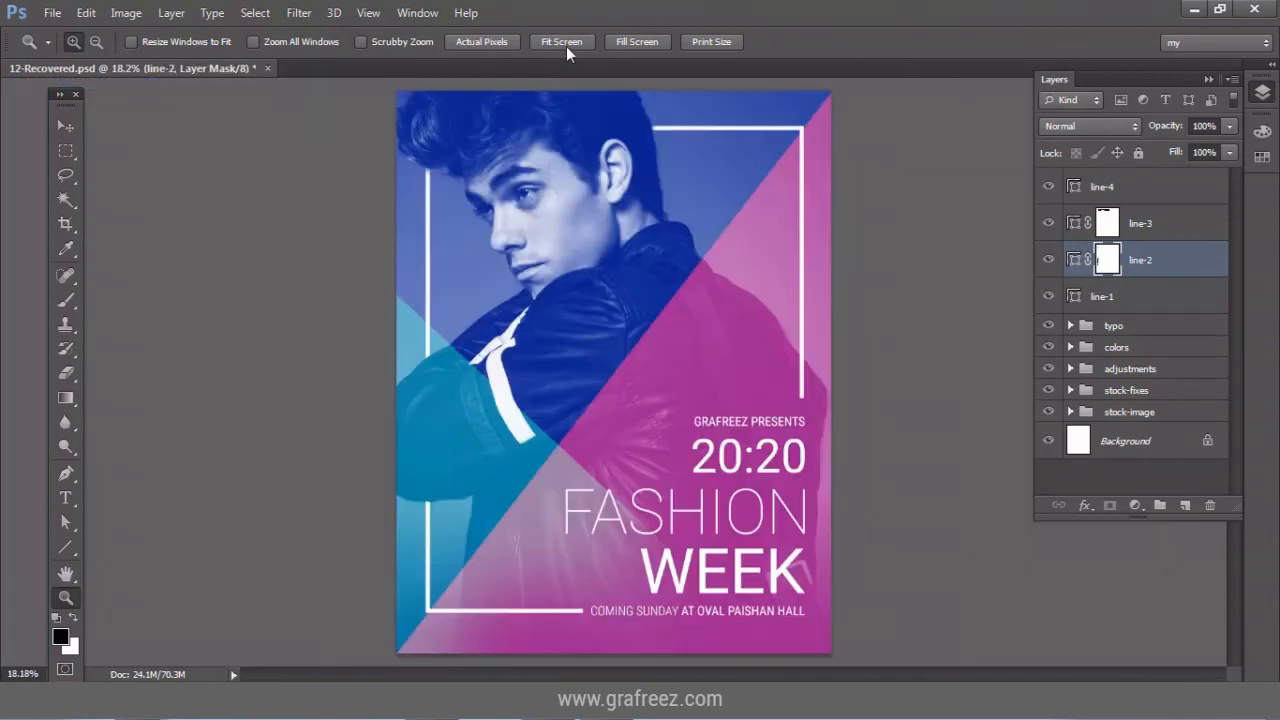
drag(414, 482, 540, 488)
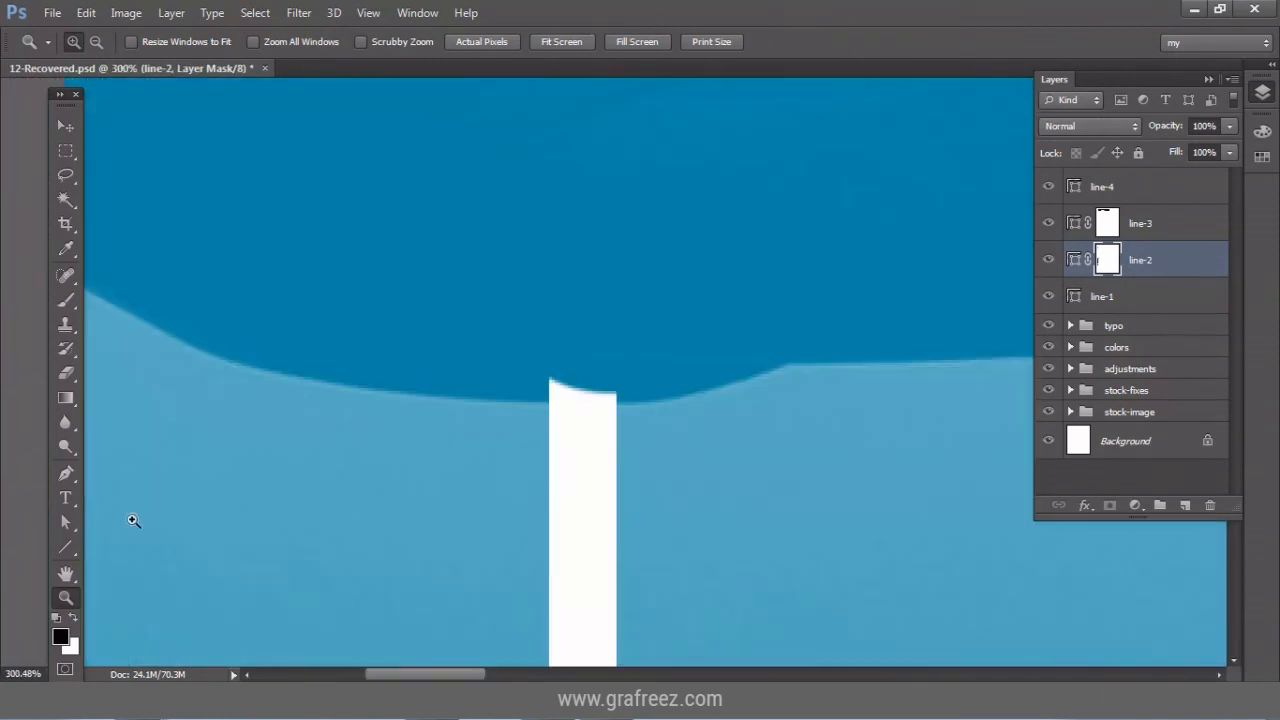
click(66, 299)
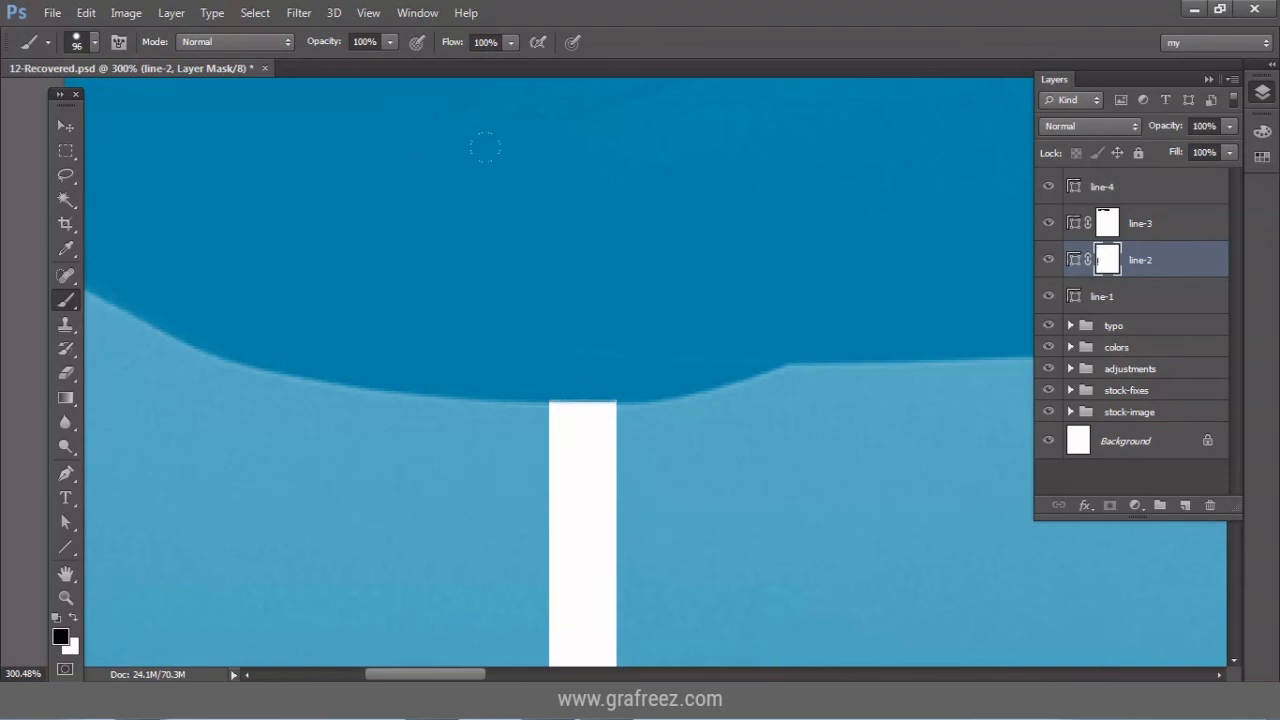
key(v)
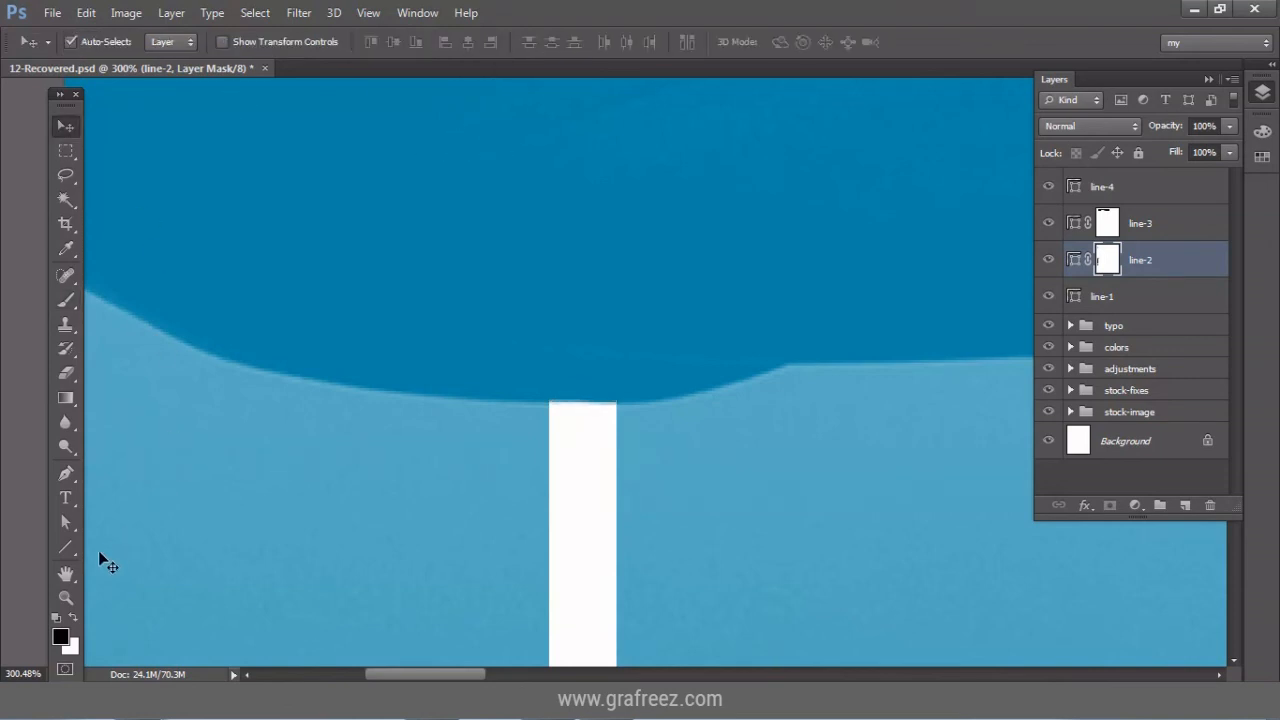
click(72, 594)
click(556, 40)
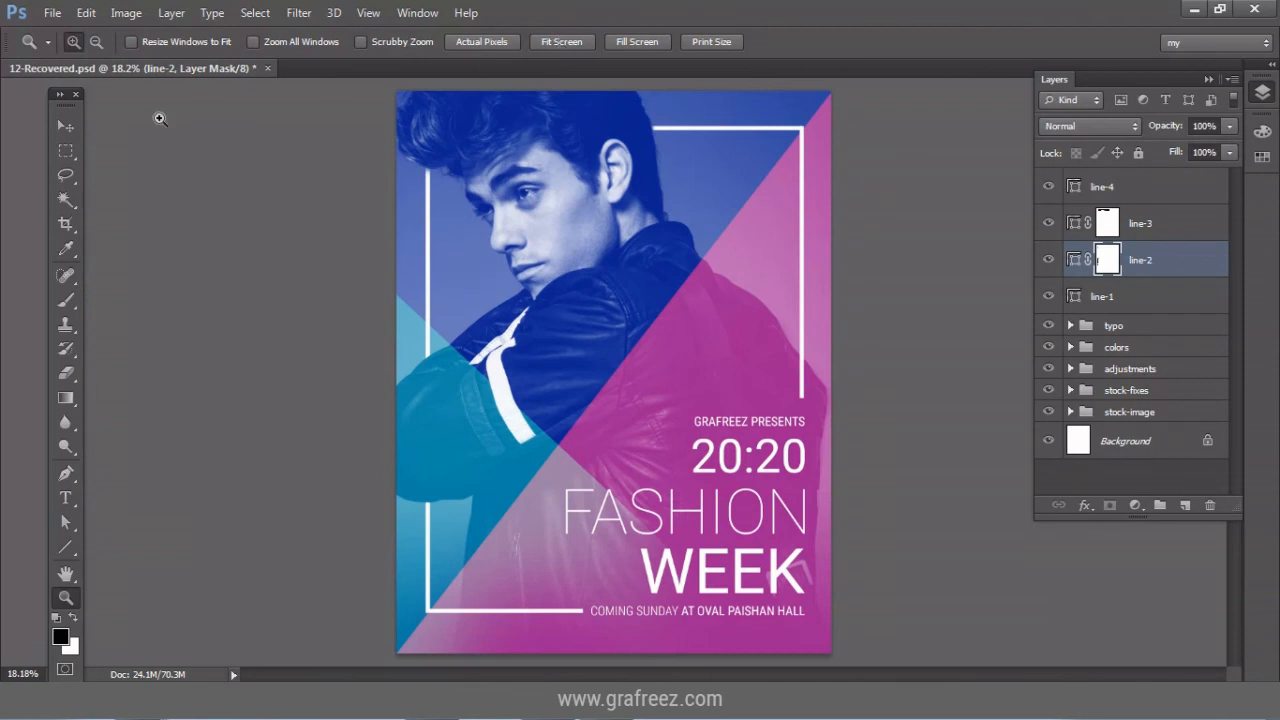
click(72, 129)
Group line-1 through line-4 into a group named 'lines' at 80% opacity.
click(1179, 297)
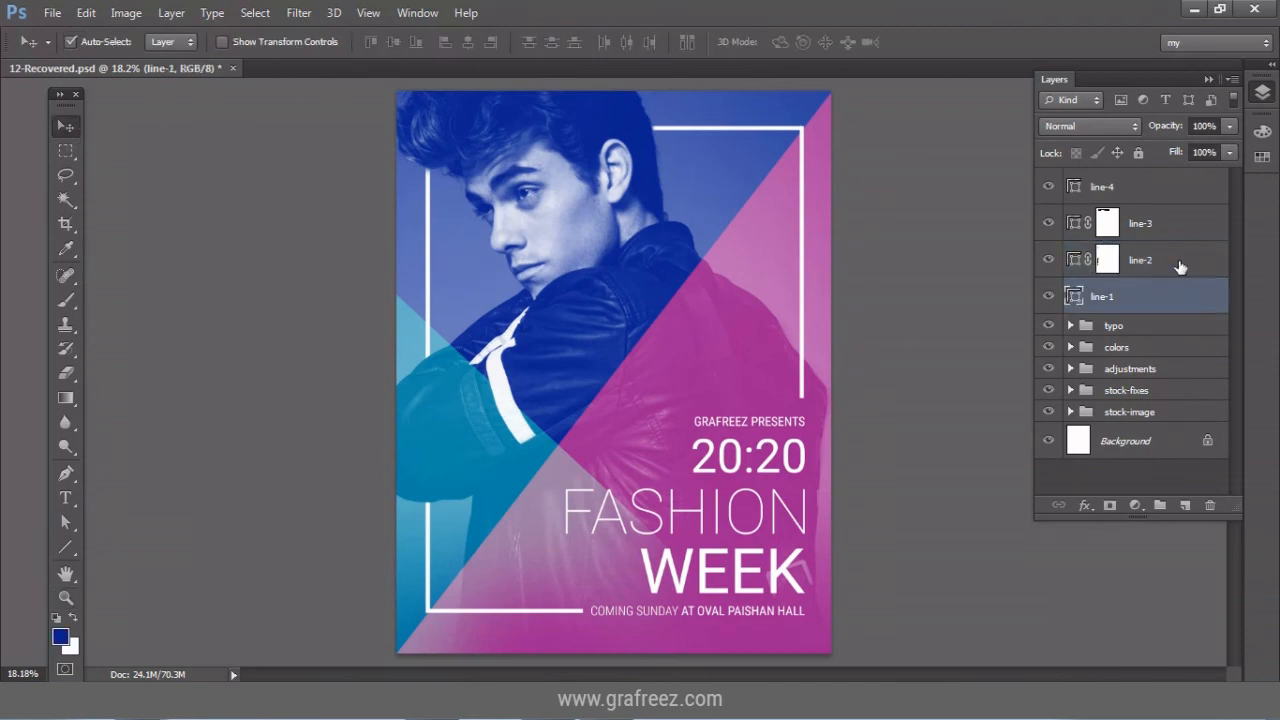
shift+click(1183, 259)
shift+click(1180, 189)
key(ctrl+g)
double_click(1140, 180)
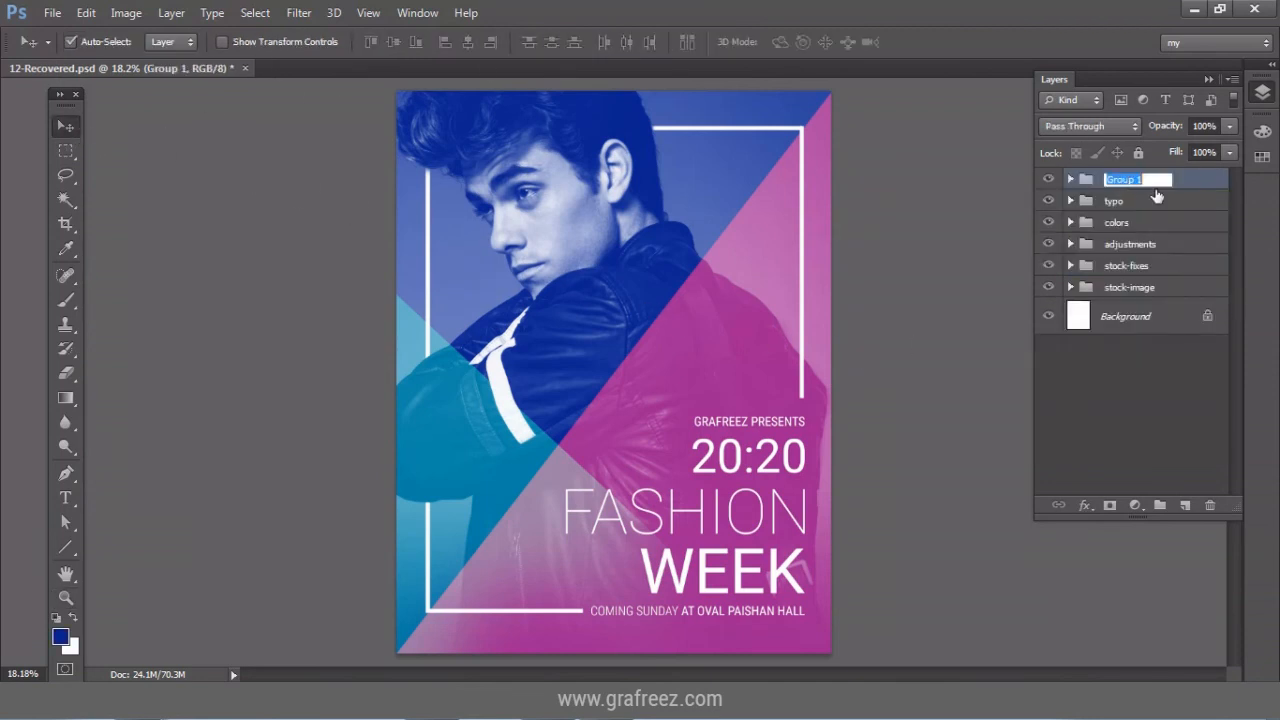
text(lines)
key(Return)
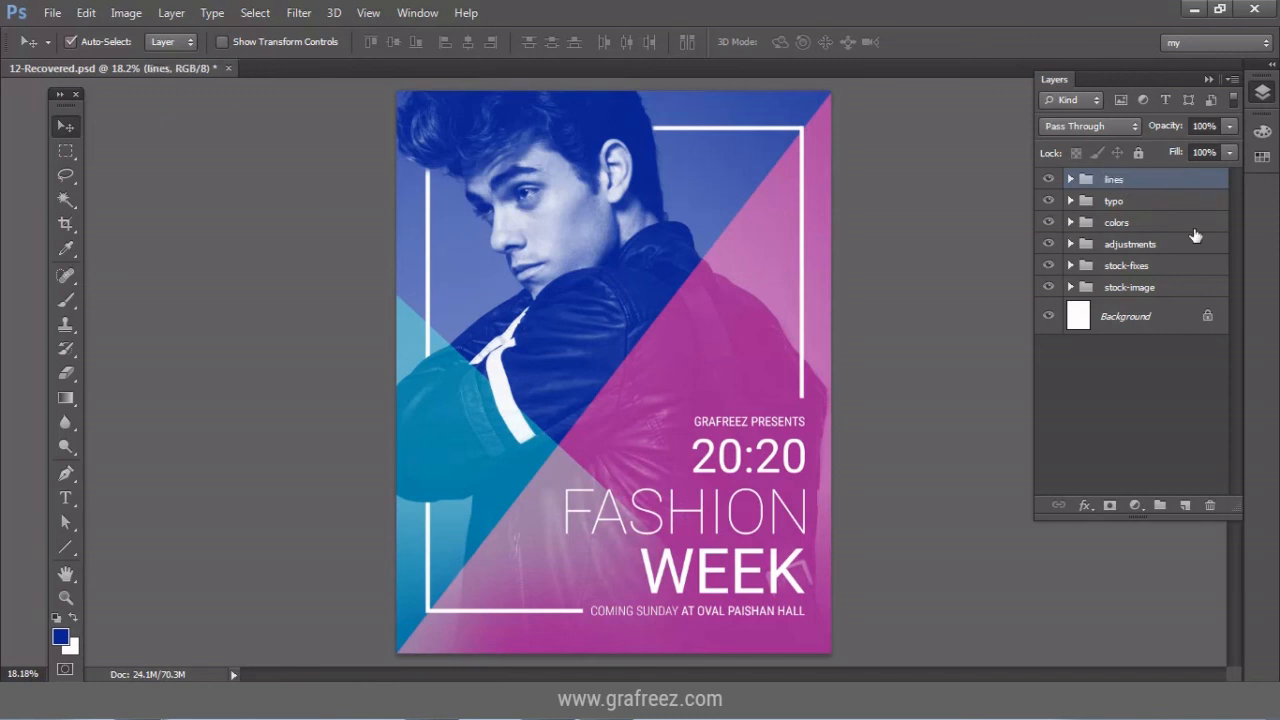
key(8)
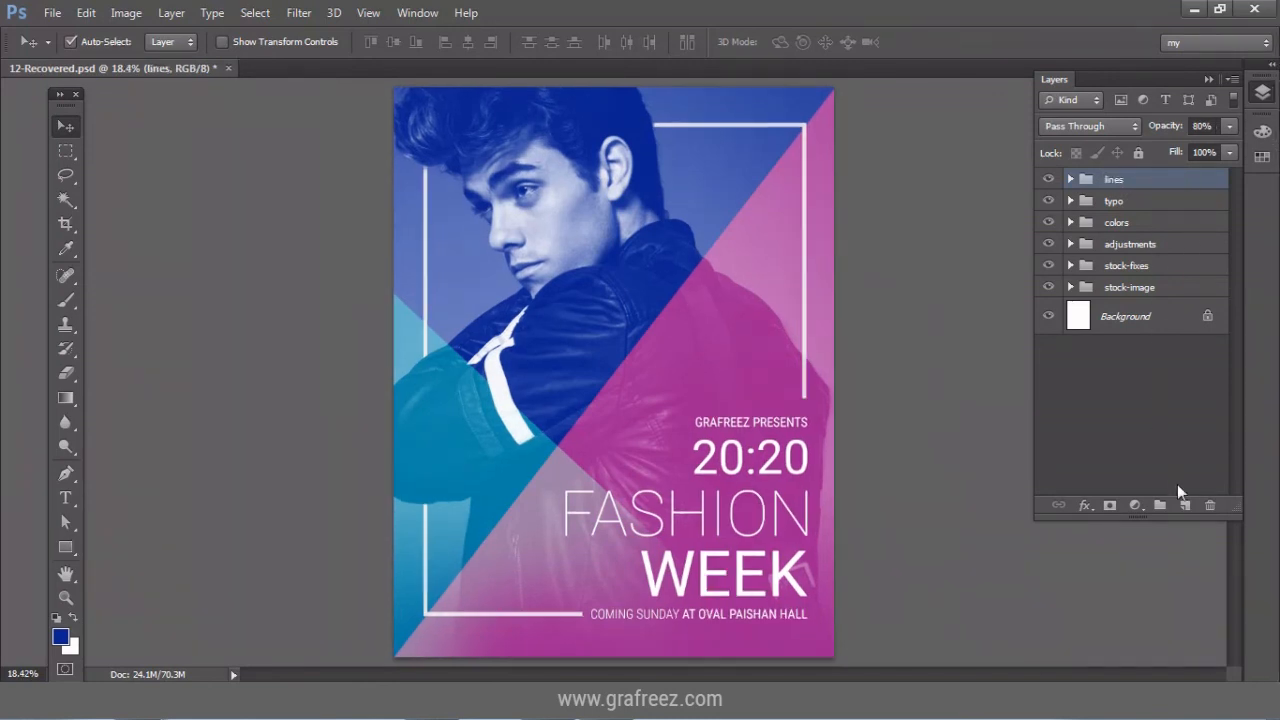
Add a new empty layer and begin naming it 'logo'.
click(1184, 505)
double_click(1115, 187)
text(logo-base)
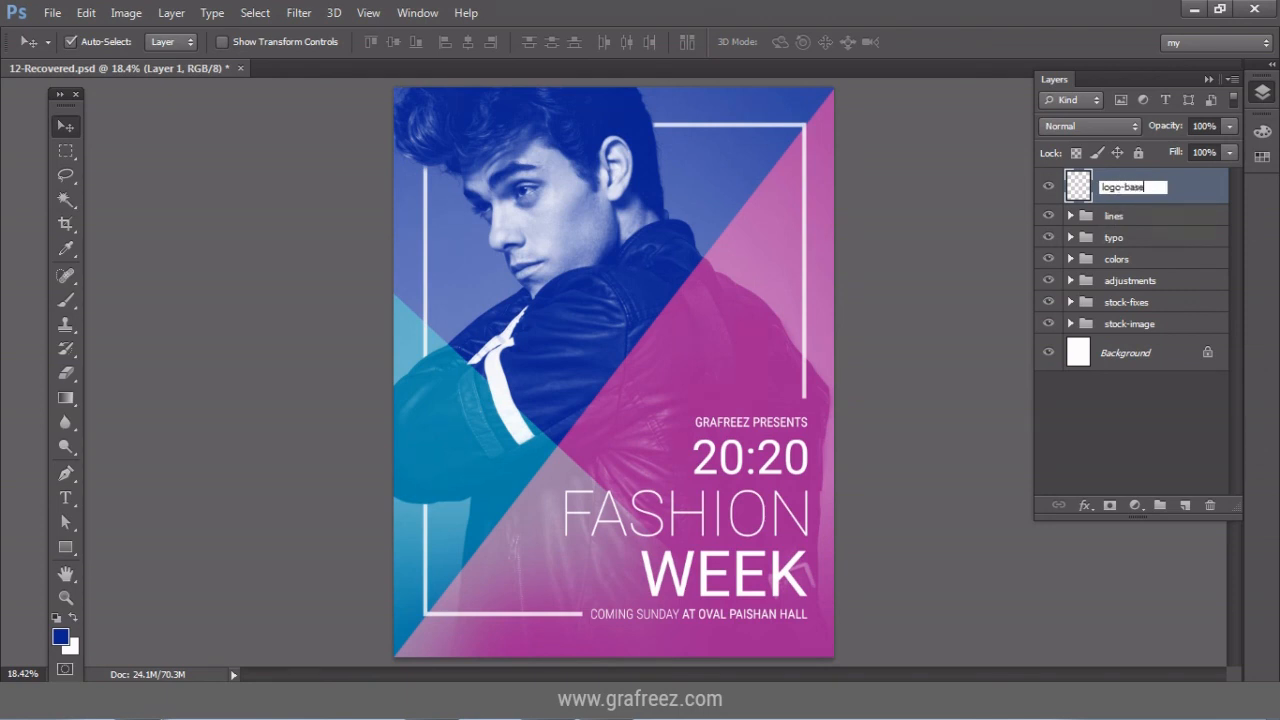
Name the layer logo-base and create a 200 x 200 px rectangle.
key(Return)
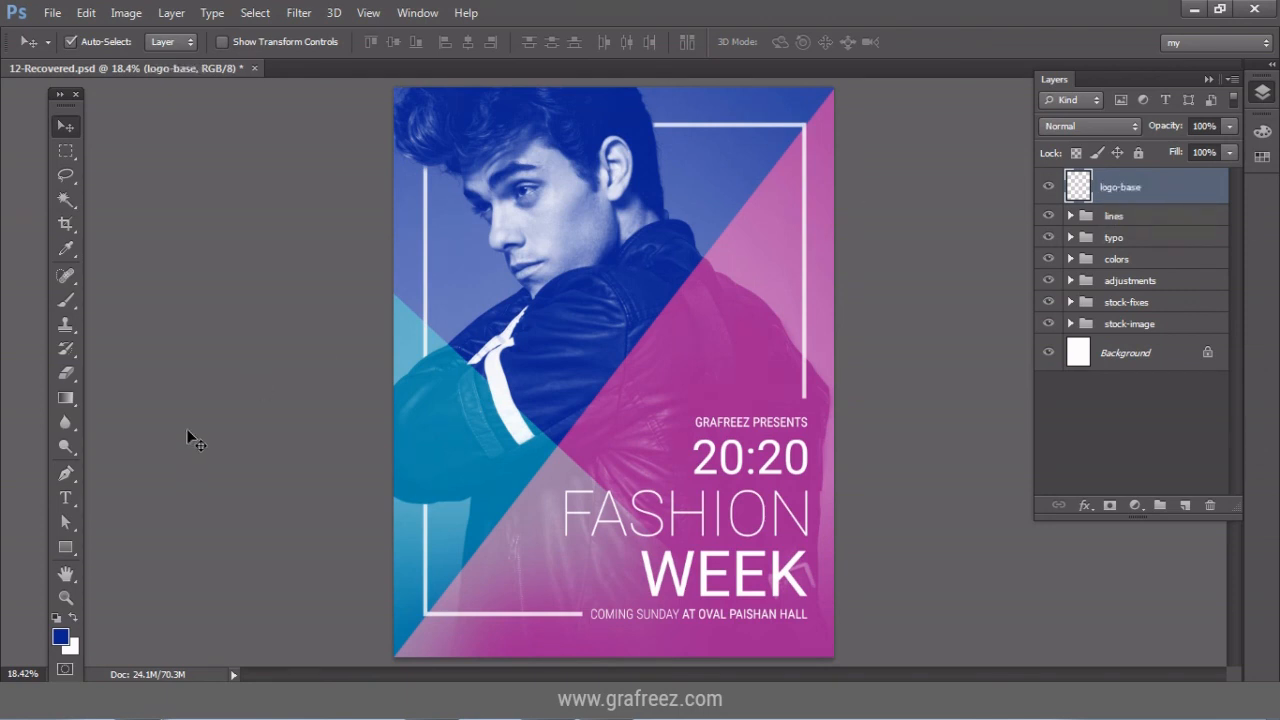
click(65, 547)
click(712, 213)
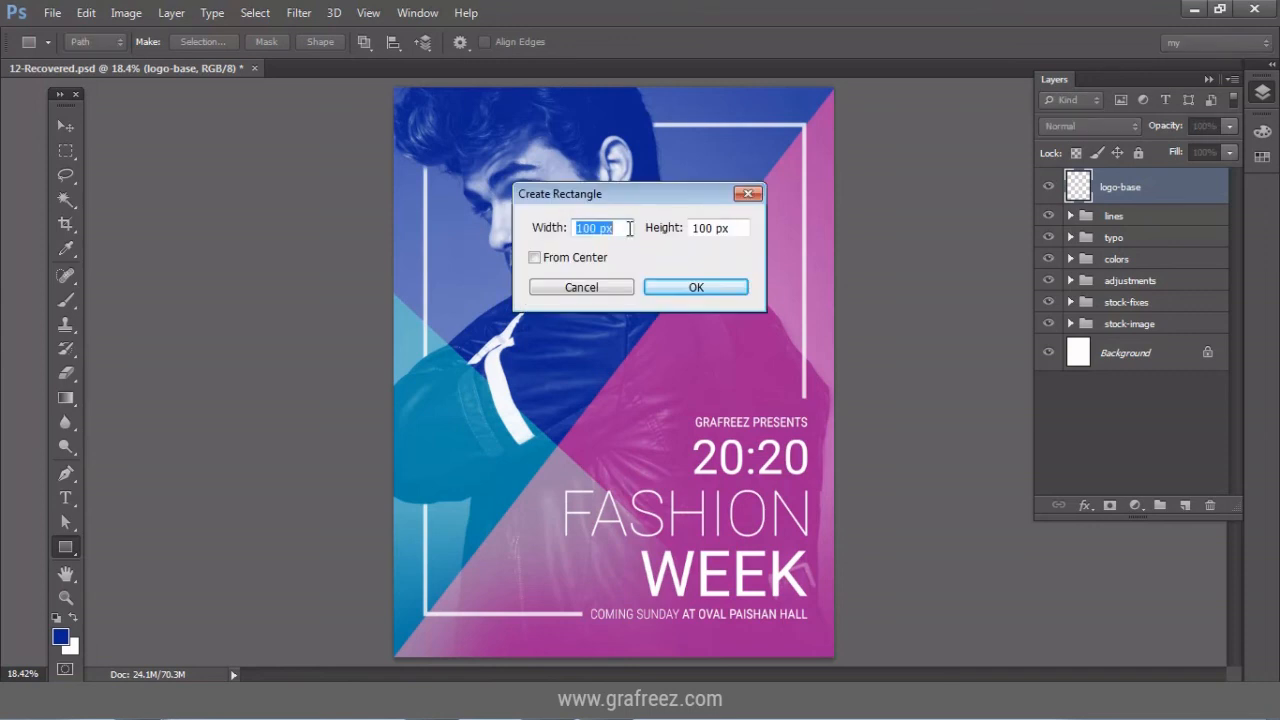
click(600, 228)
double_click(592, 228)
text(200)
double_click(702, 228)
text(200)
click(728, 288)
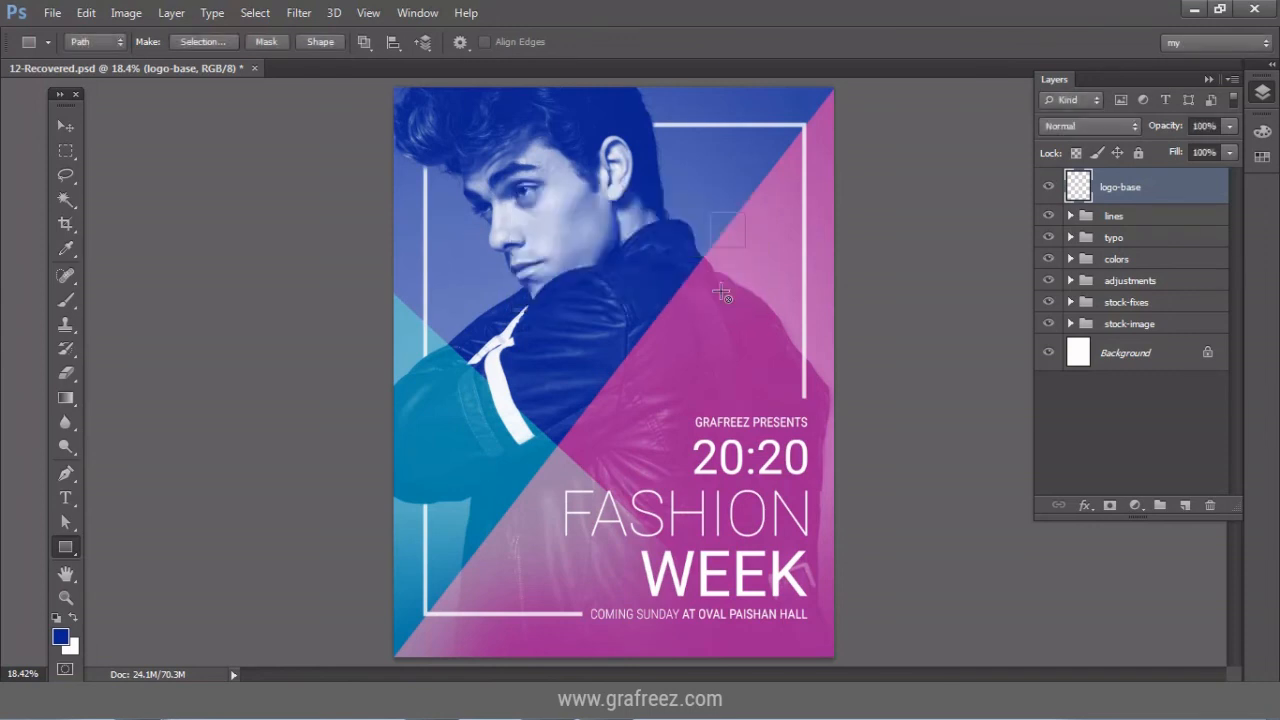
Fill the square with dark blue solid colour and move it to the frame's top-right corner.
click(1135, 505)
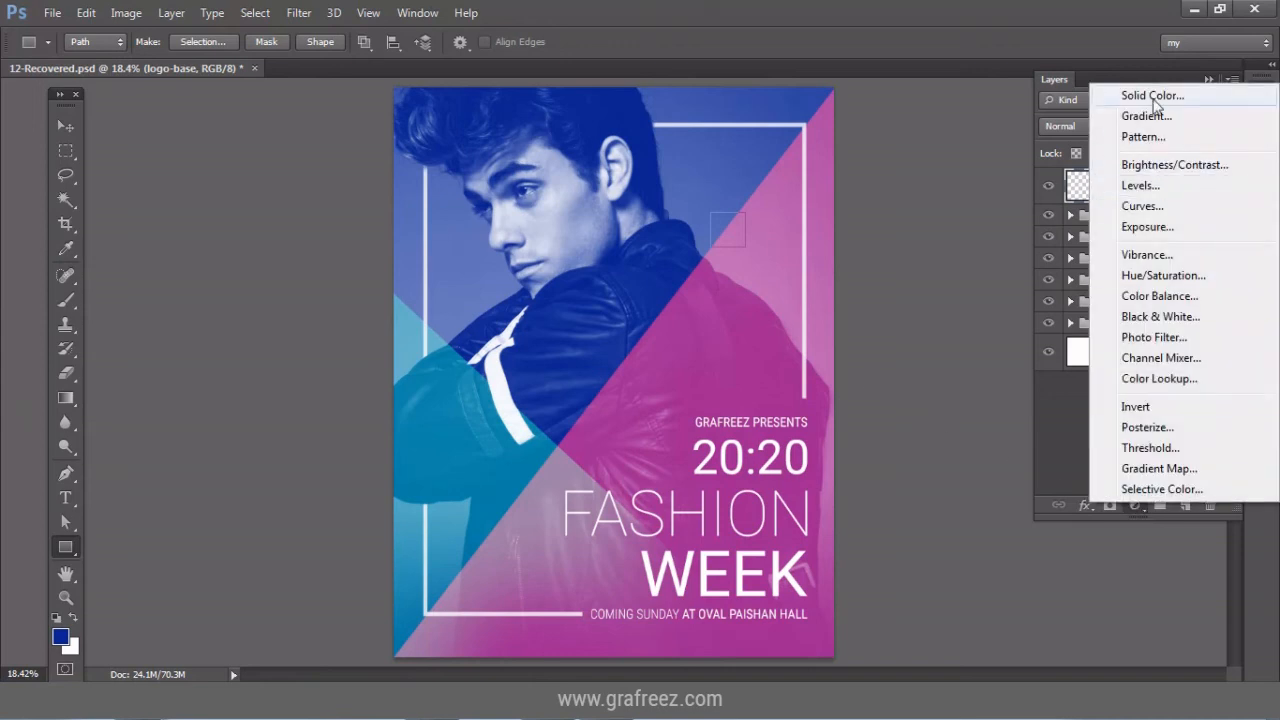
click(1150, 93)
click(481, 97)
key(v)
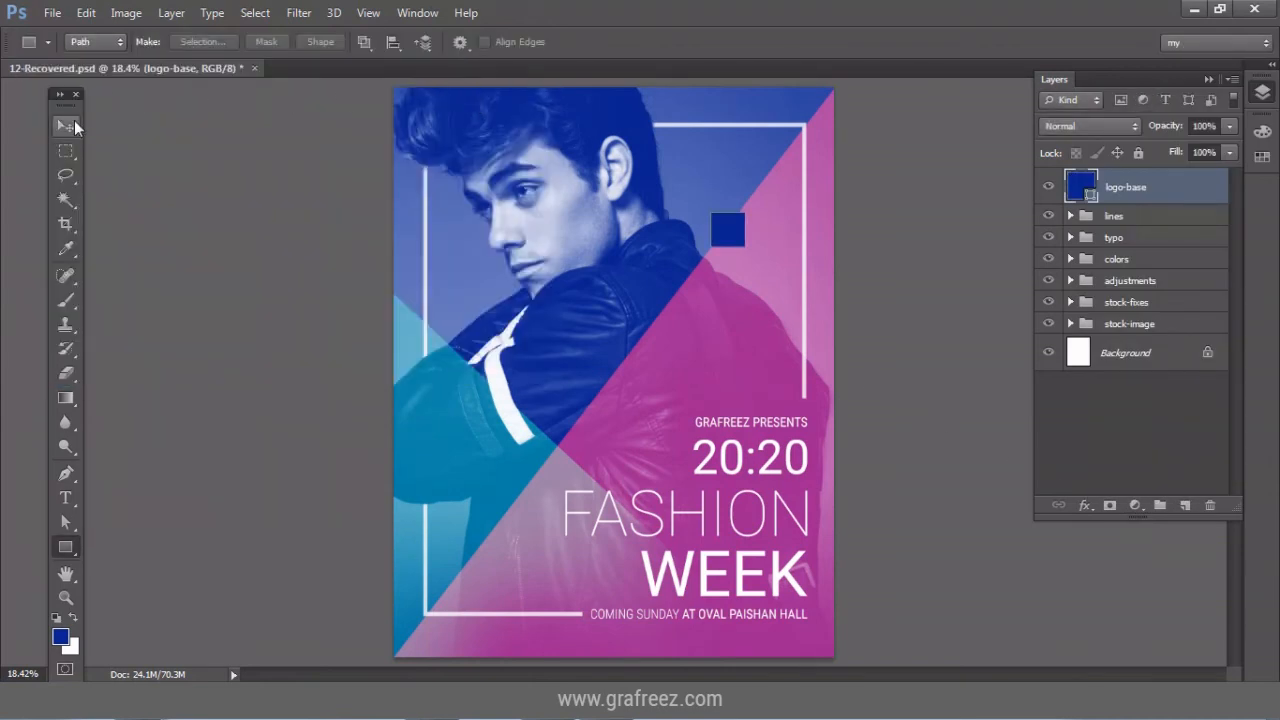
drag(703, 228, 771, 152)
click(67, 598)
drag(729, 97, 846, 237)
key(v)
drag(575, 300, 635, 293)
Scale the blue square up to about 158% with Free Transform.
click(86, 12)
click(210, 344)
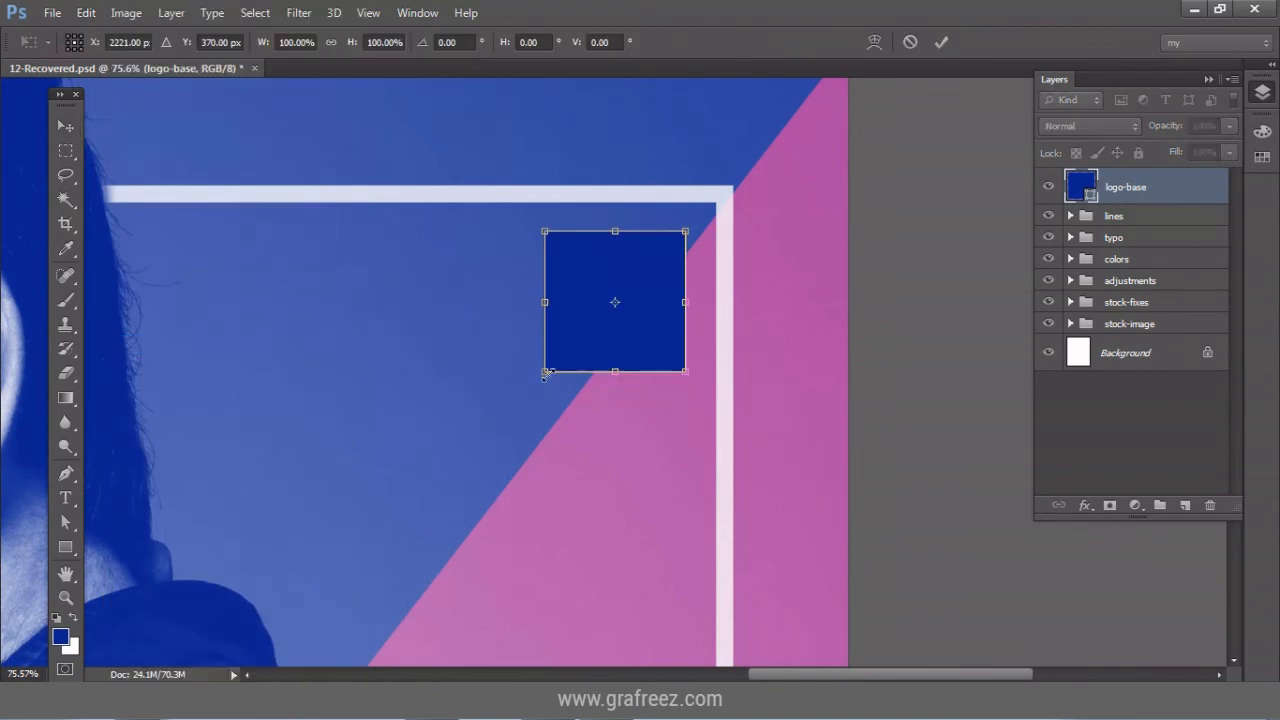
drag(544, 372, 462, 453)
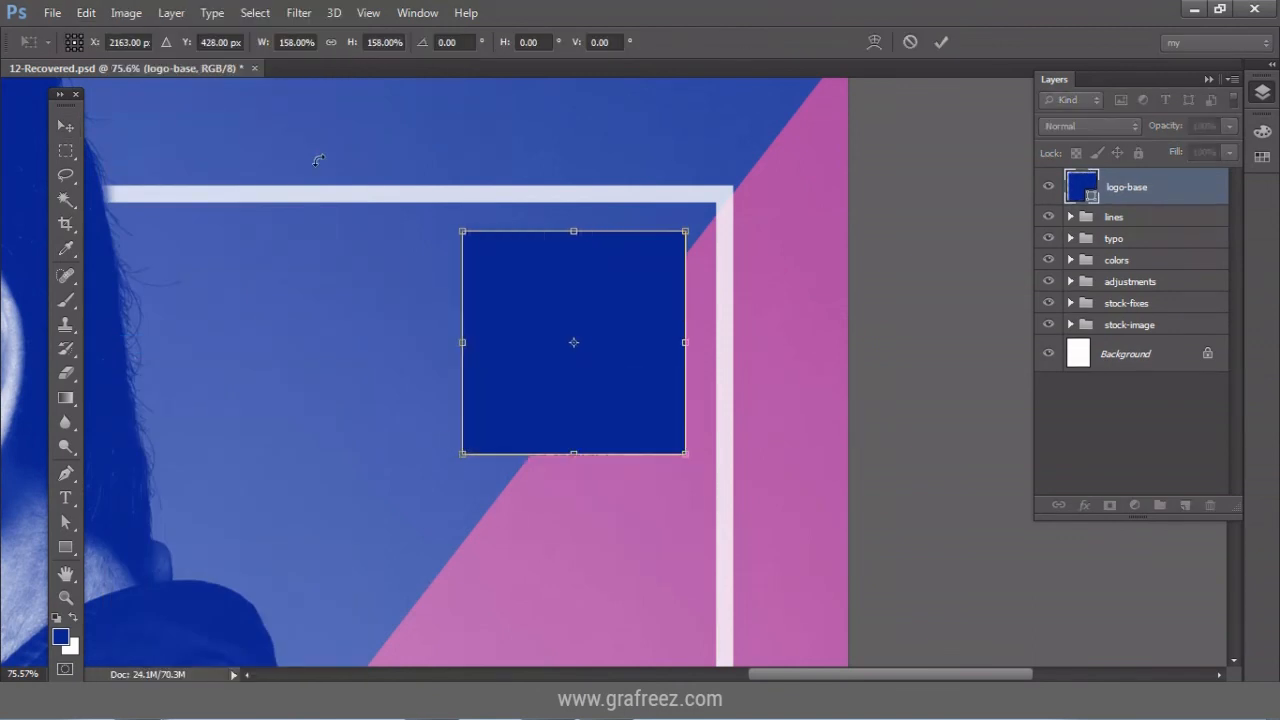
click(941, 42)
Give logo-base a white 16 px inside Stroke layer style.
right_click(1176, 187)
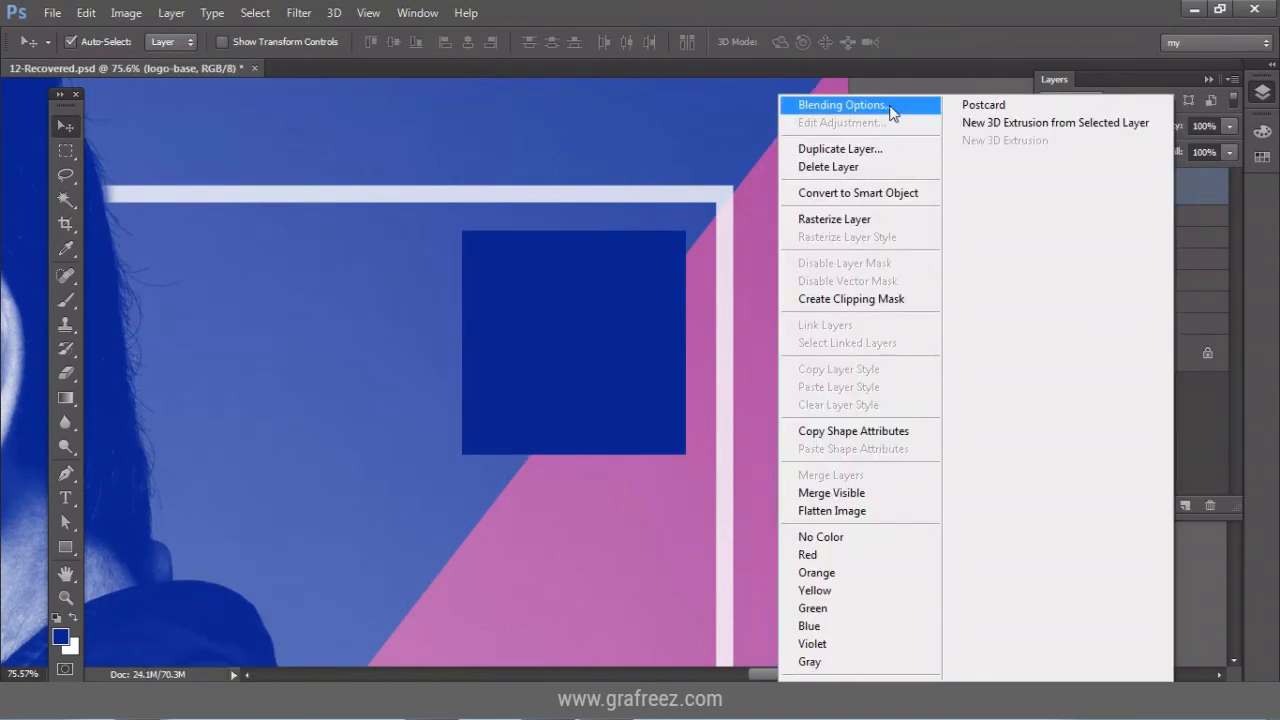
click(894, 107)
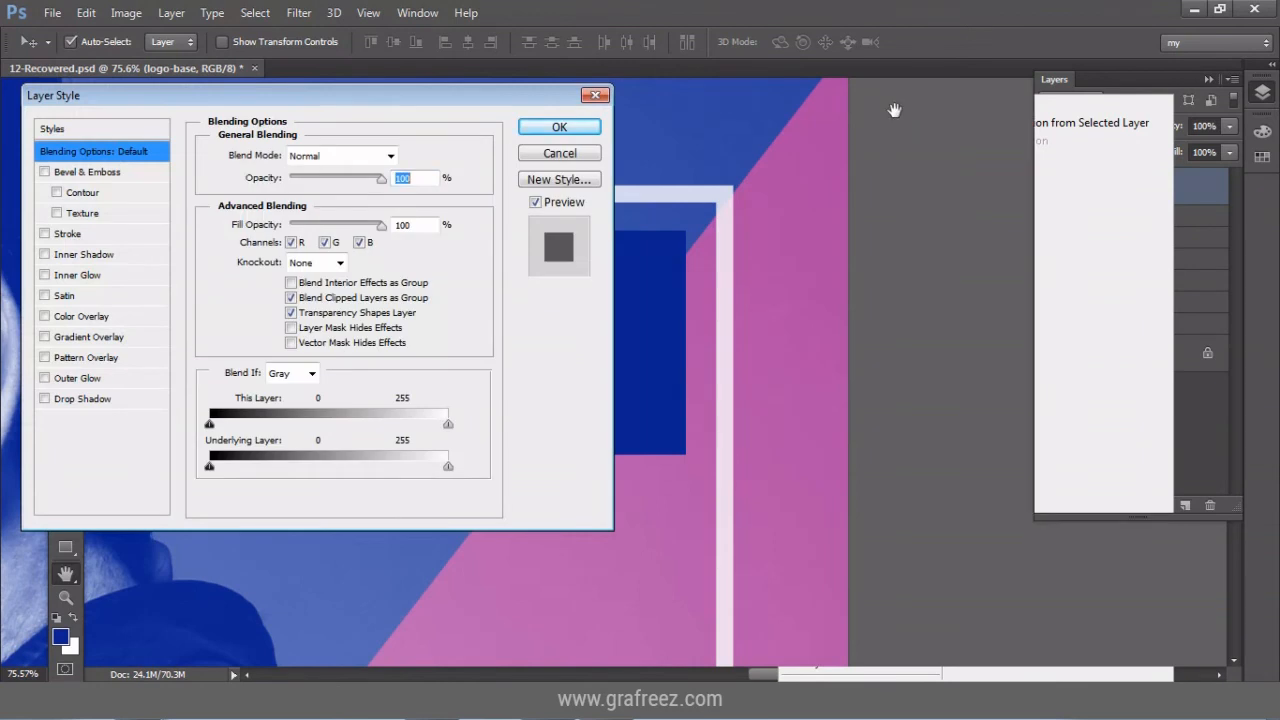
click(114, 234)
click(262, 280)
click(49, 116)
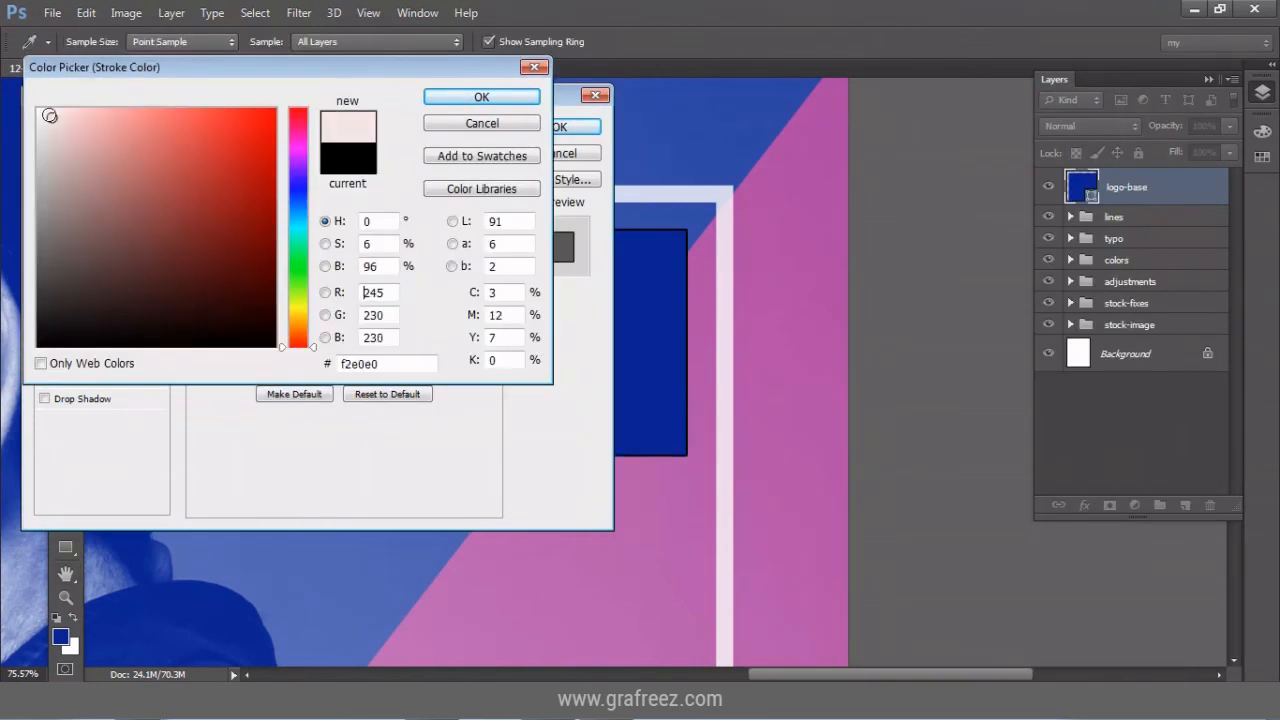
click(37, 108)
click(453, 99)
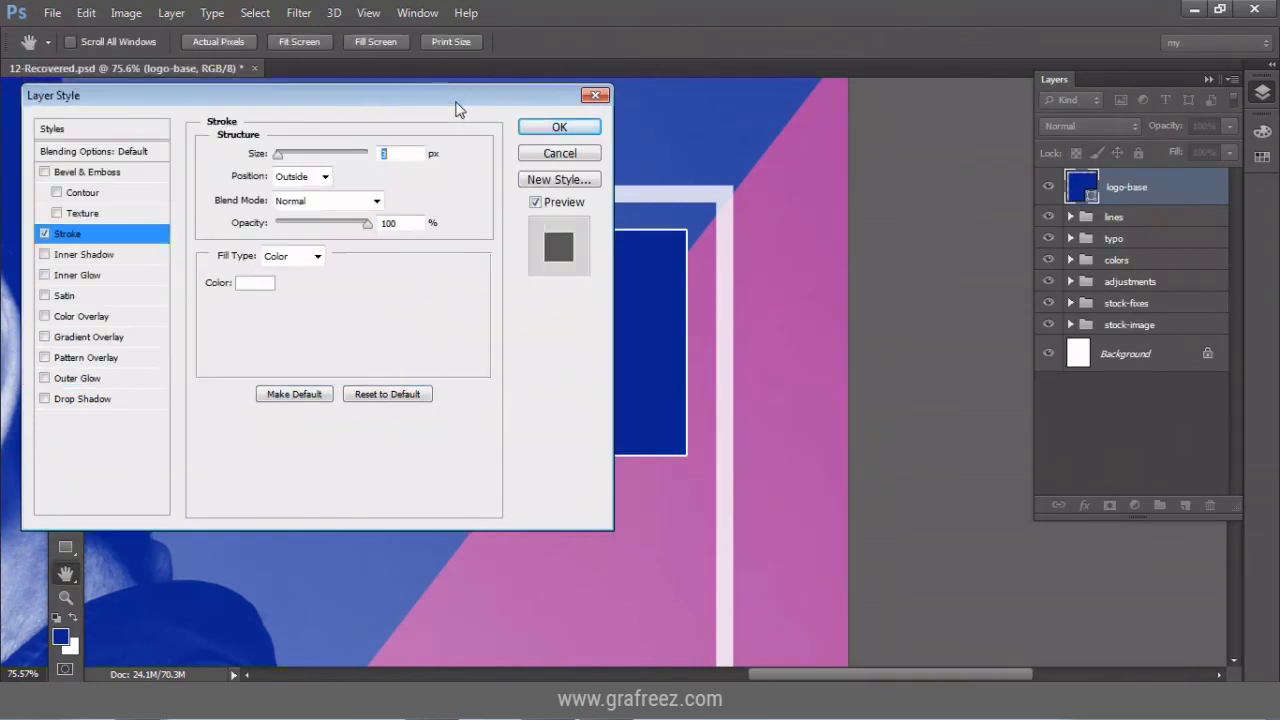
click(297, 177)
click(293, 200)
drag(279, 155, 289, 159)
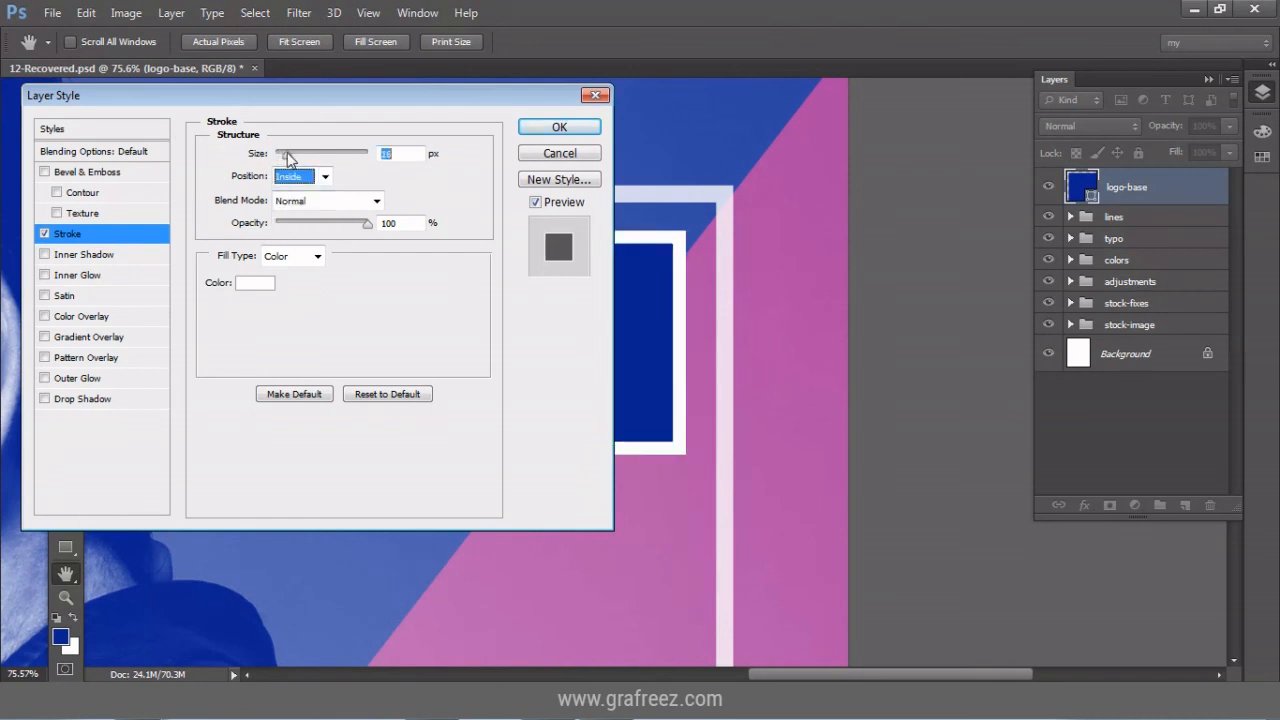
click(559, 128)
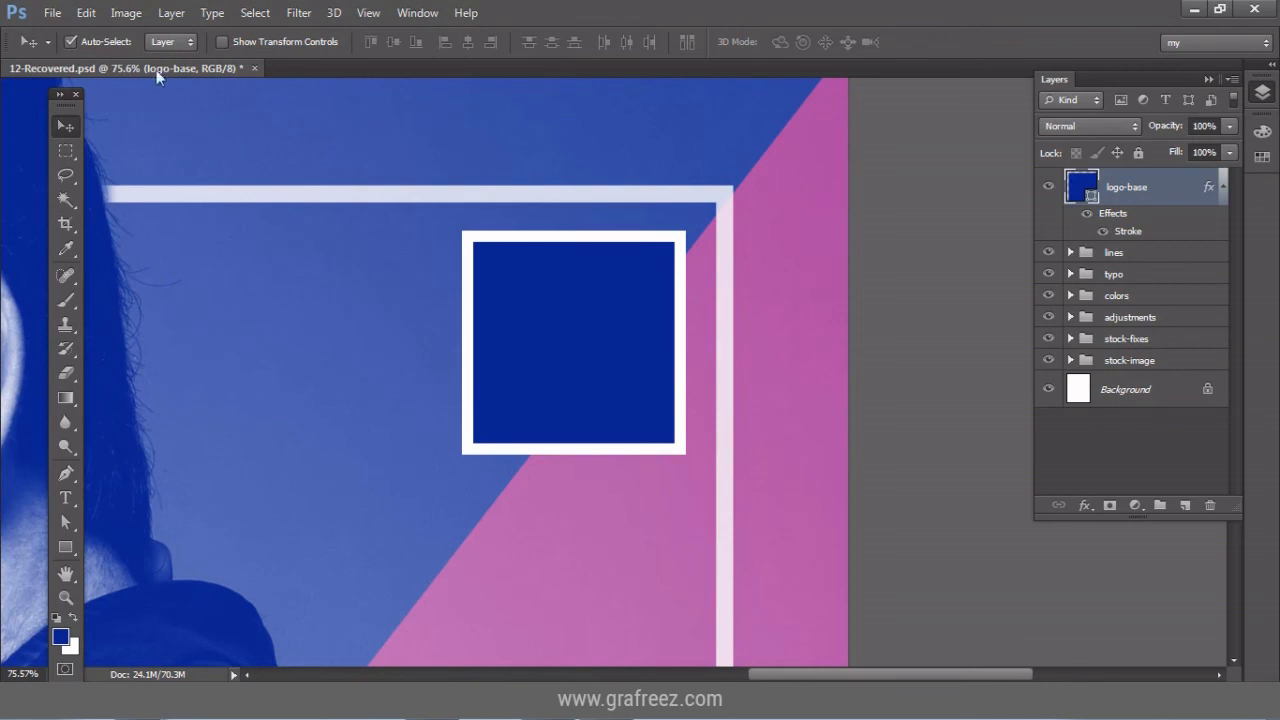
Enlarge the square slightly and set the layer Fill to 0%.
click(86, 12)
click(193, 337)
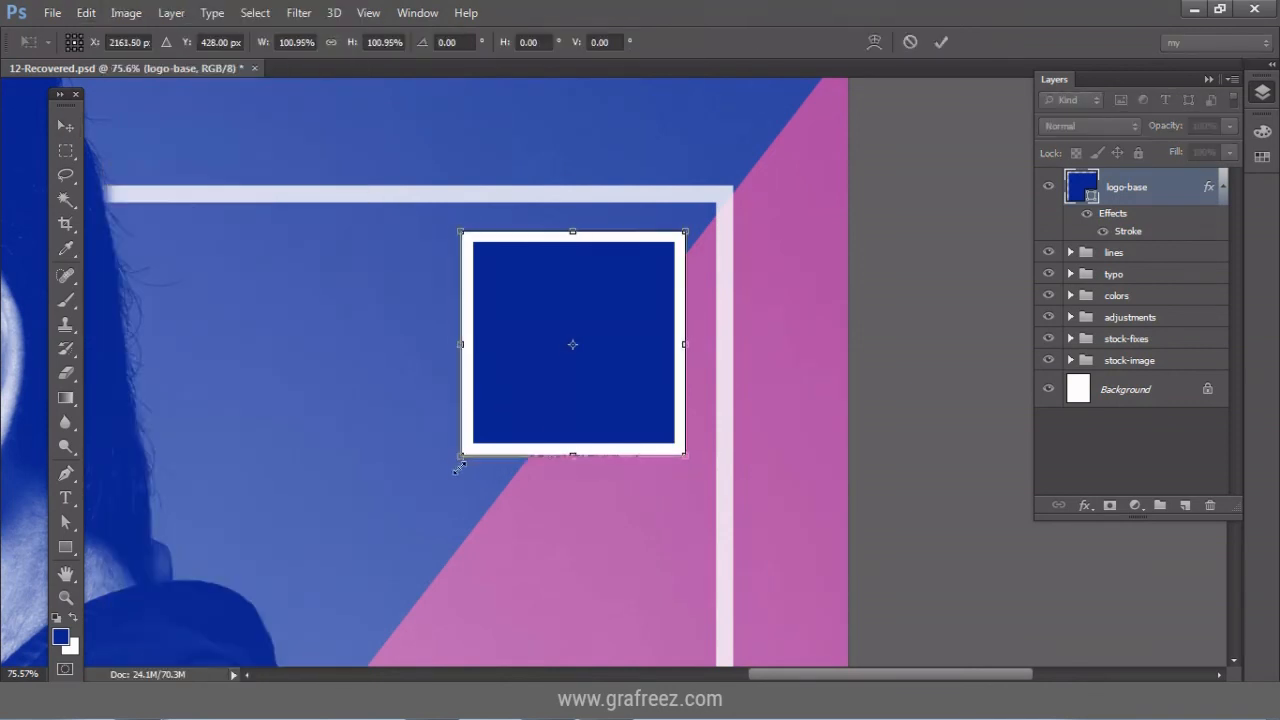
drag(459, 468, 445, 477)
click(946, 41)
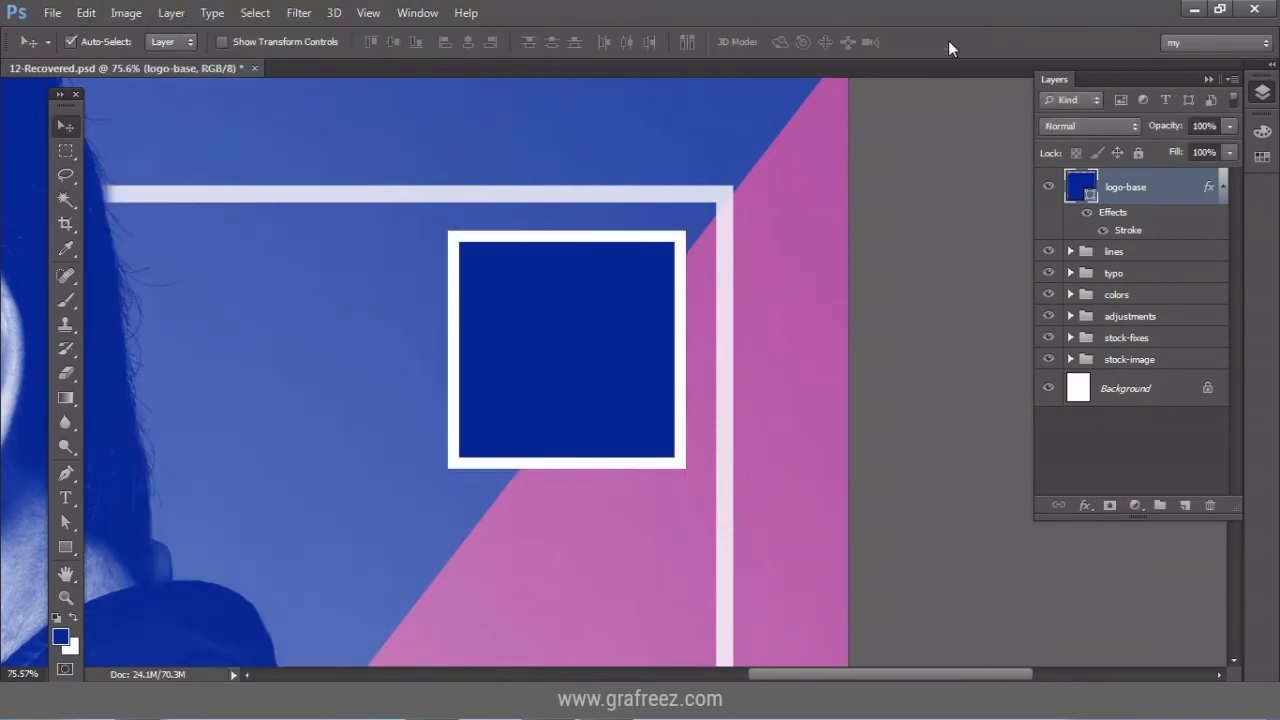
click(1229, 152)
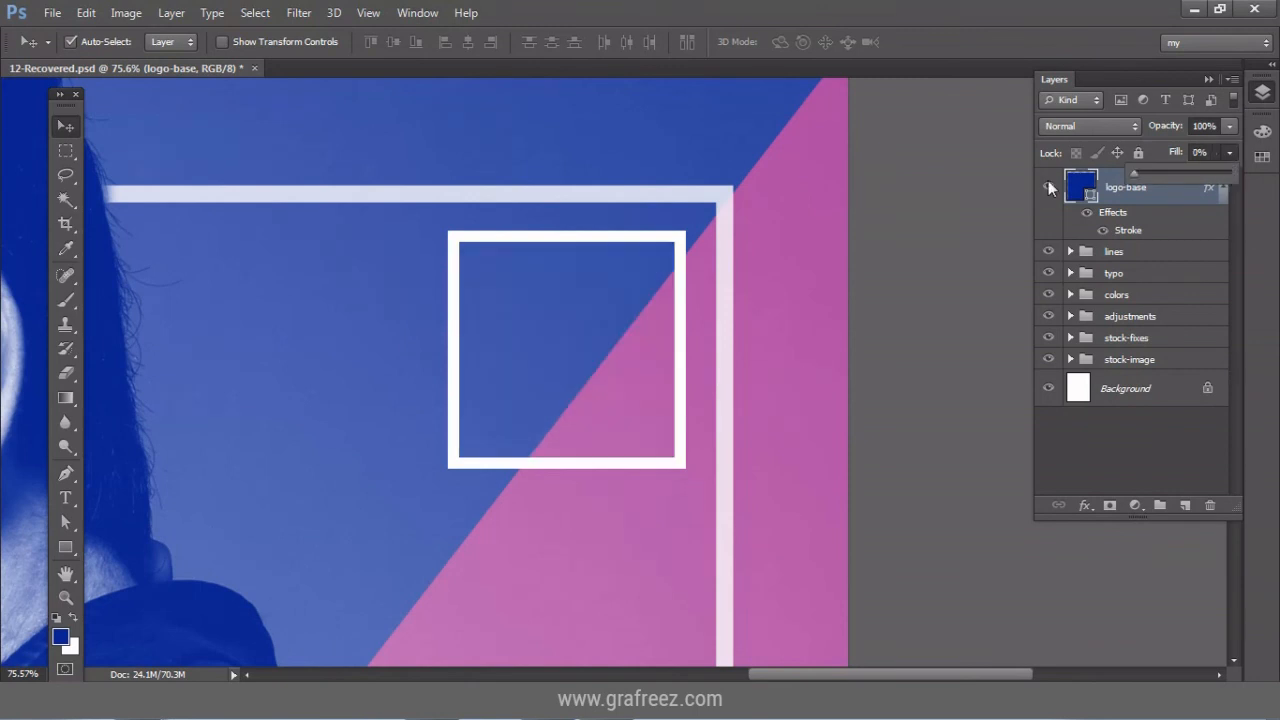
click(1108, 180)
Add large 'AV' text, nearly doubled in size, centred horizontally in the white box.
key(t)
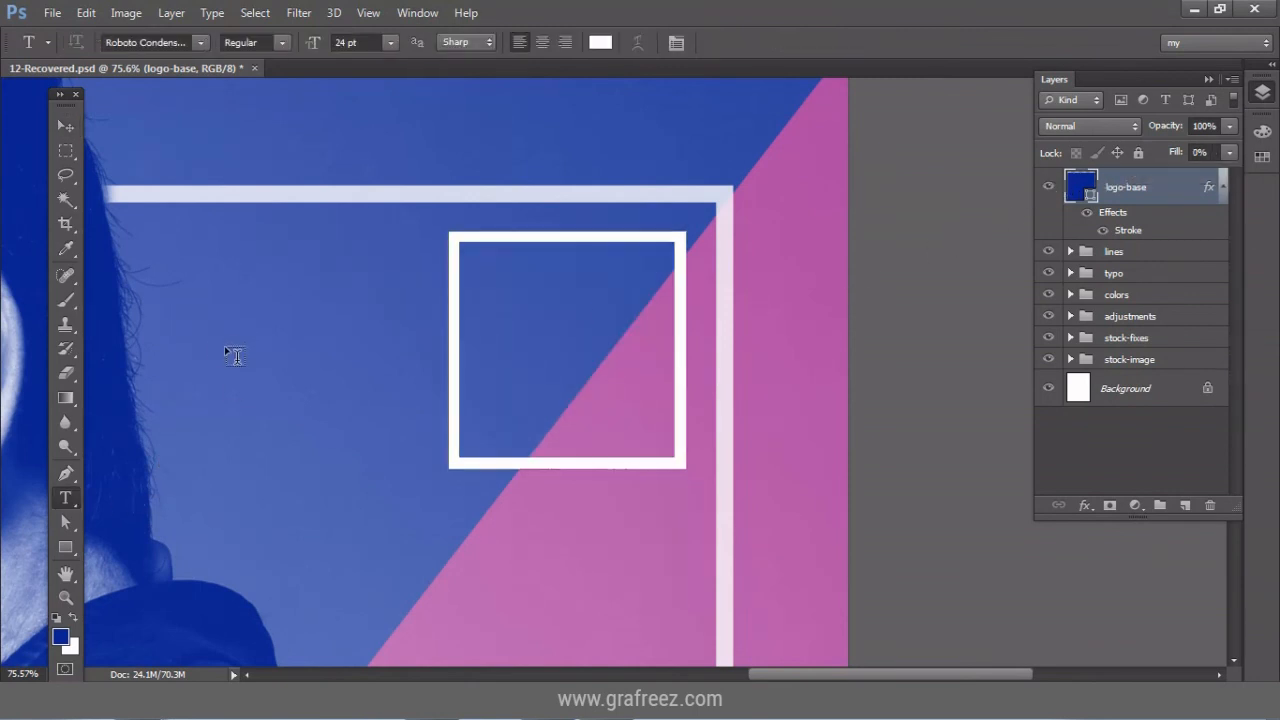
click(211, 344)
text(AV)
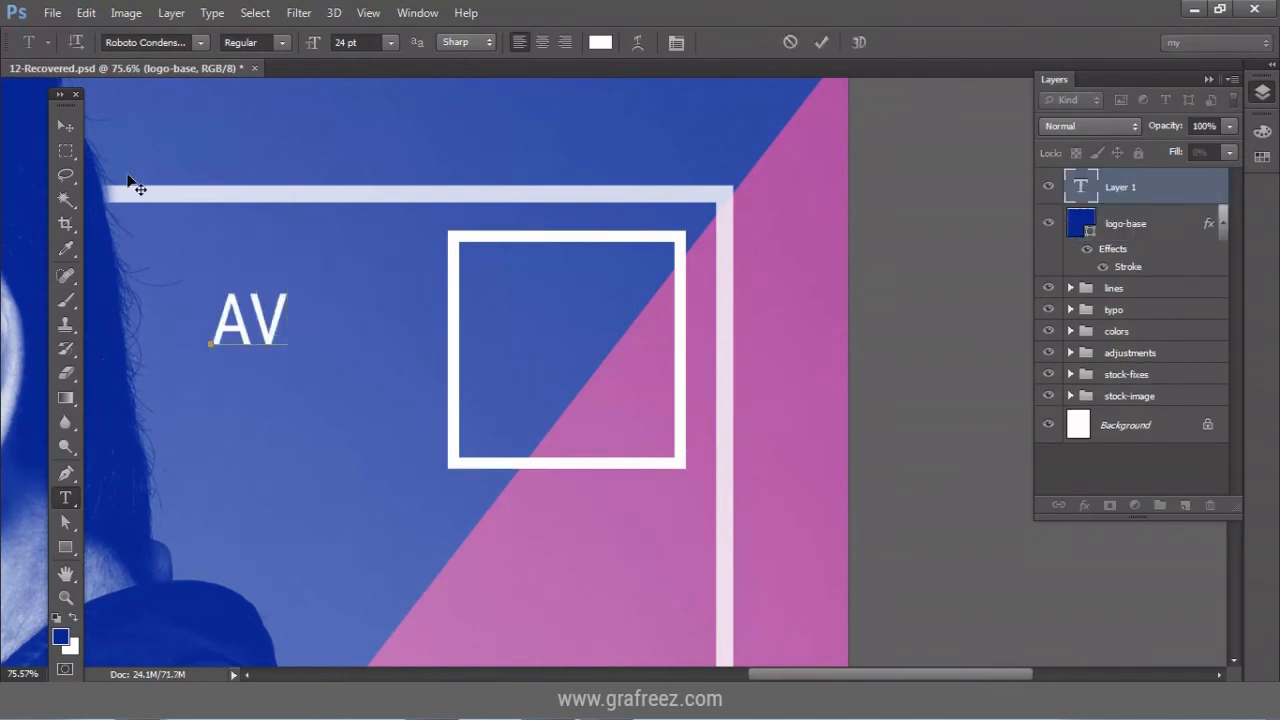
click(65, 125)
drag(268, 330, 523, 300)
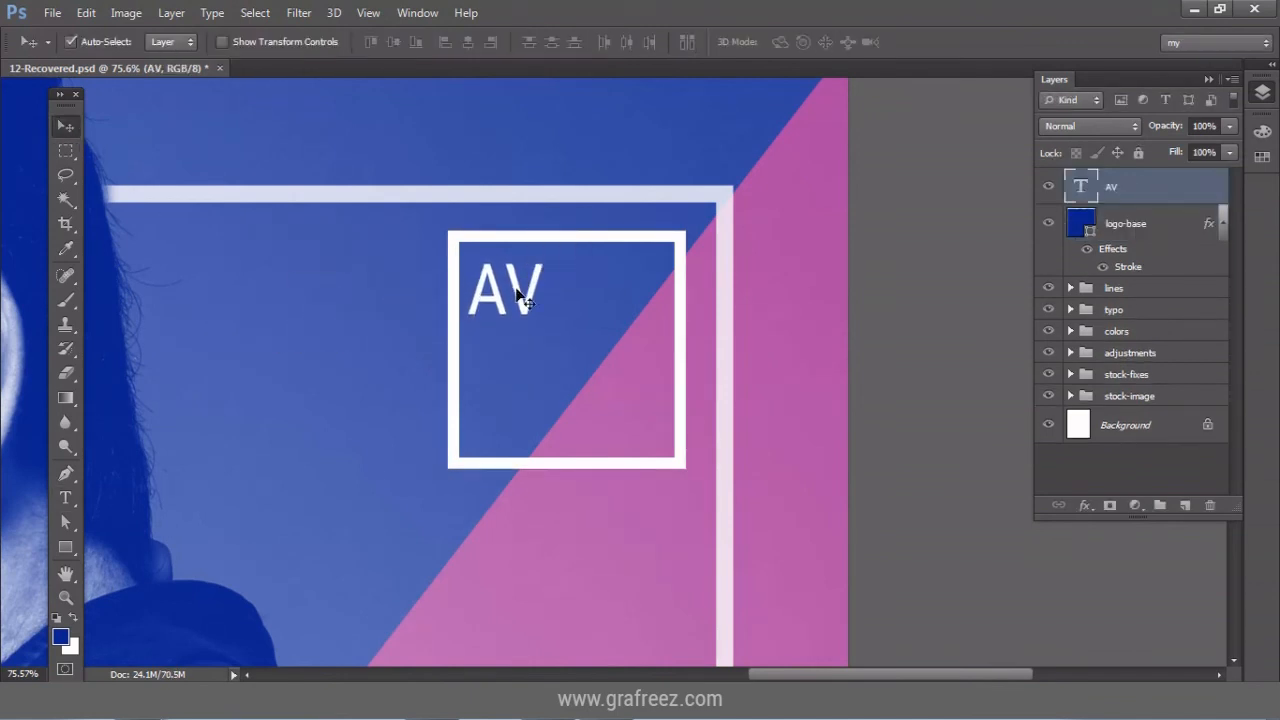
click(86, 13)
click(218, 343)
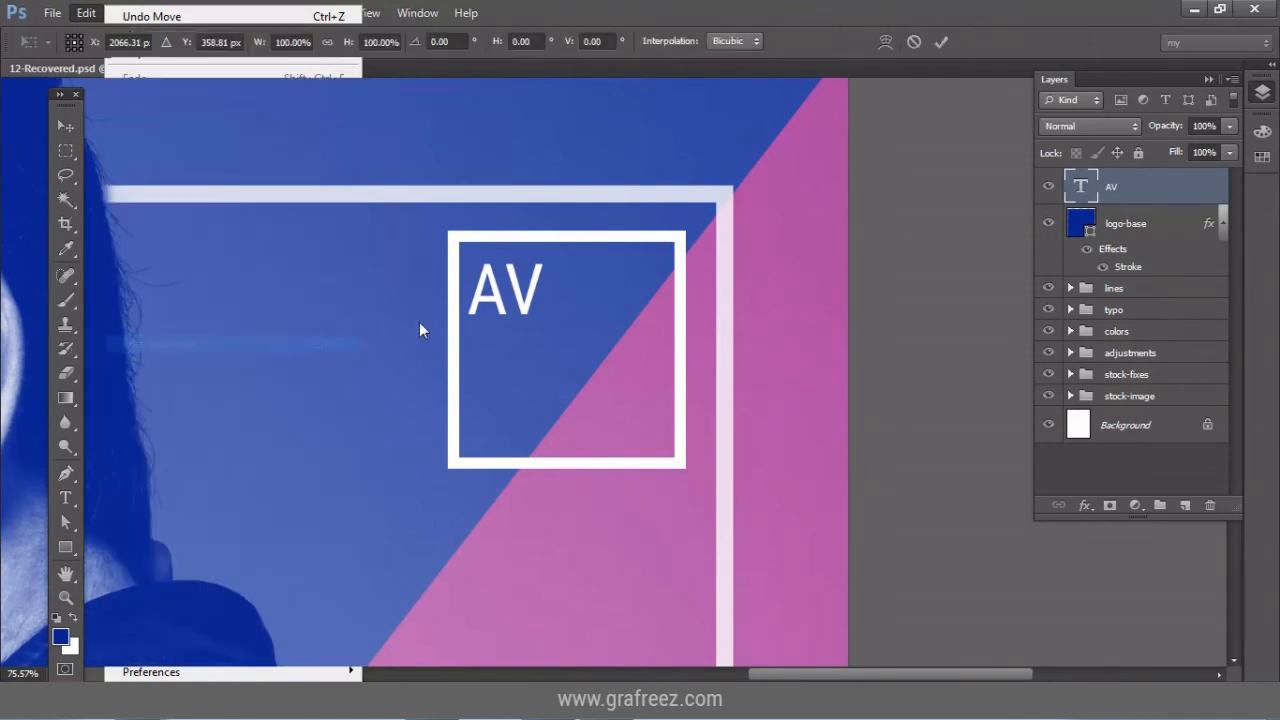
drag(549, 337, 680, 441)
click(941, 42)
drag(595, 320, 580, 303)
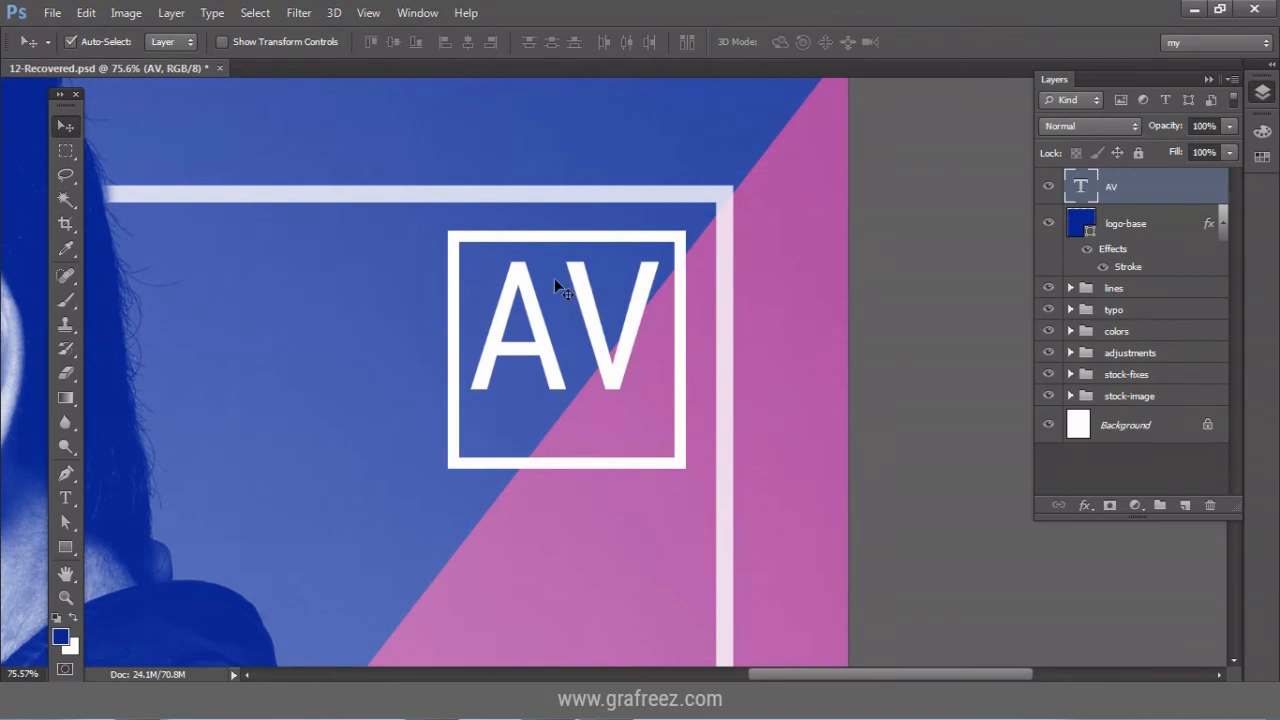
shift+click(1167, 224)
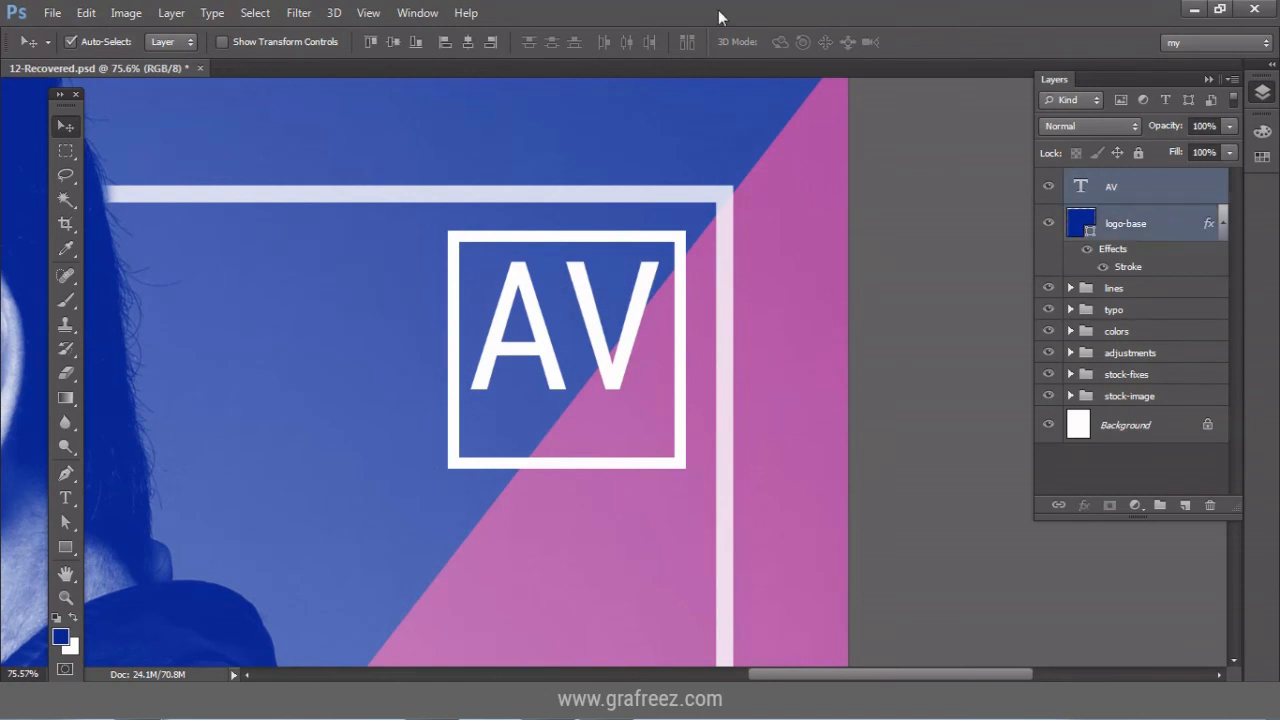
click(469, 42)
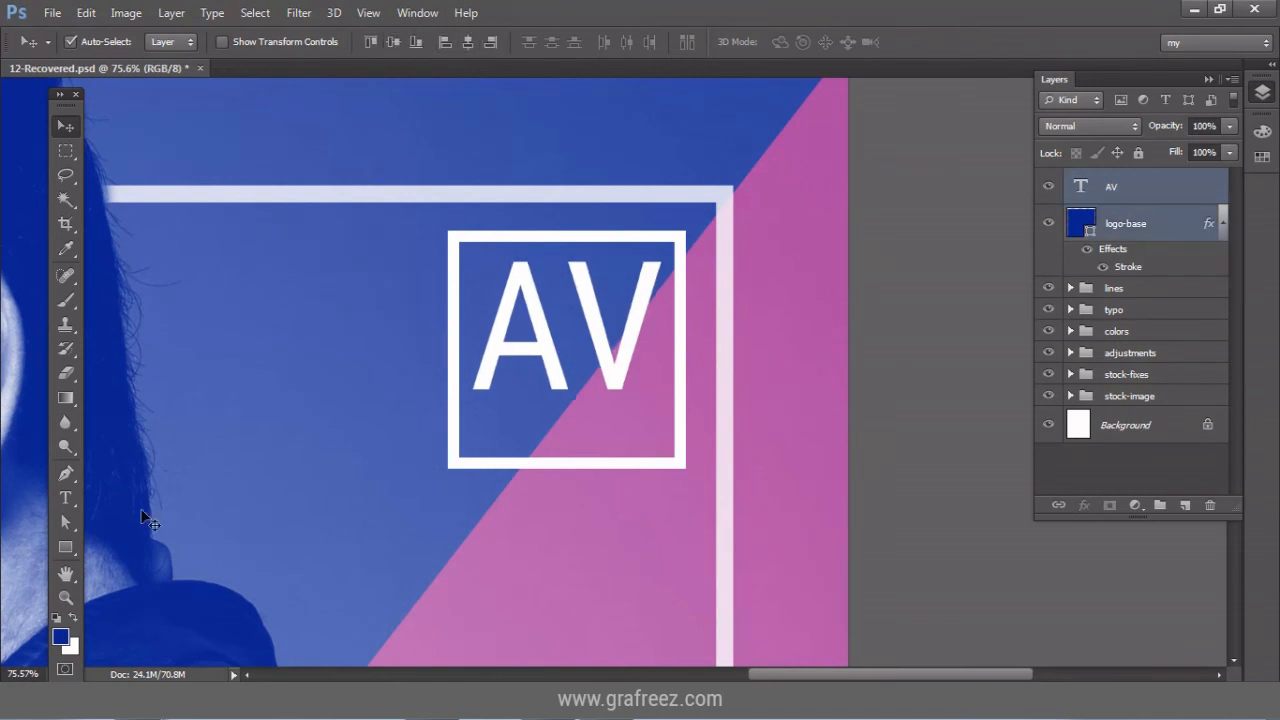
Add the full-name text at about 70% size, centred under AV in the box.
click(66, 499)
click(273, 550)
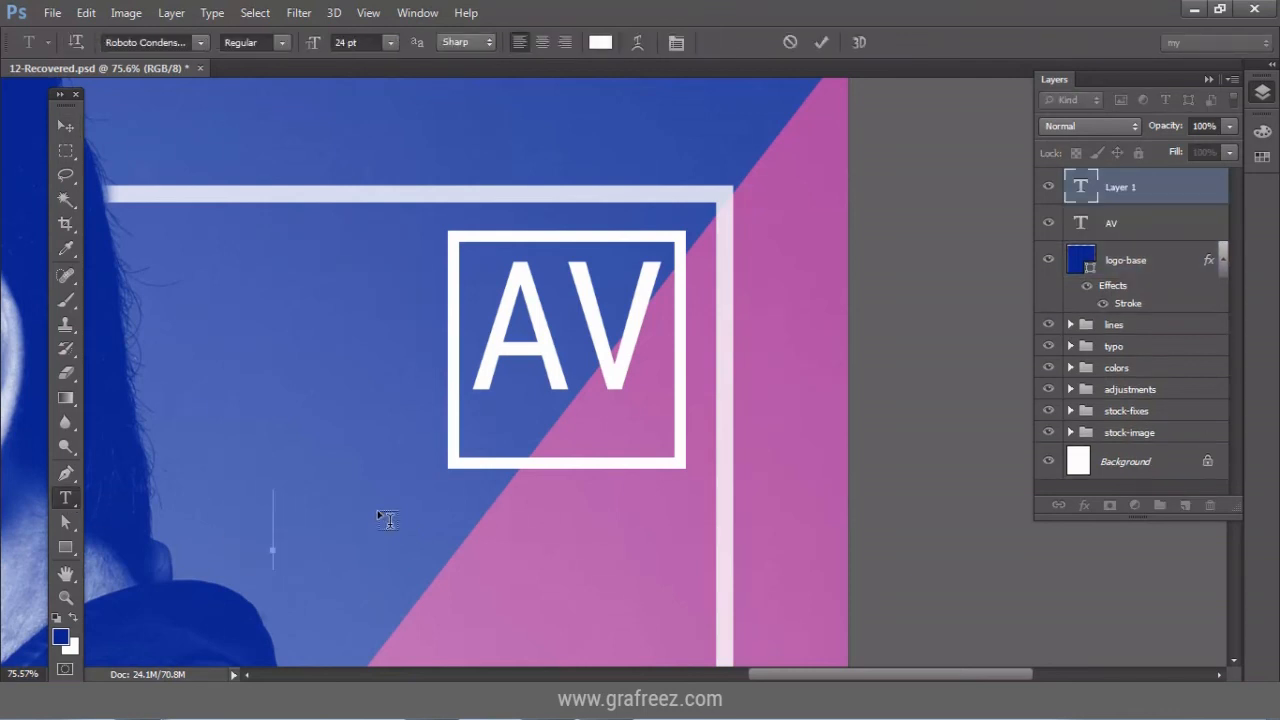
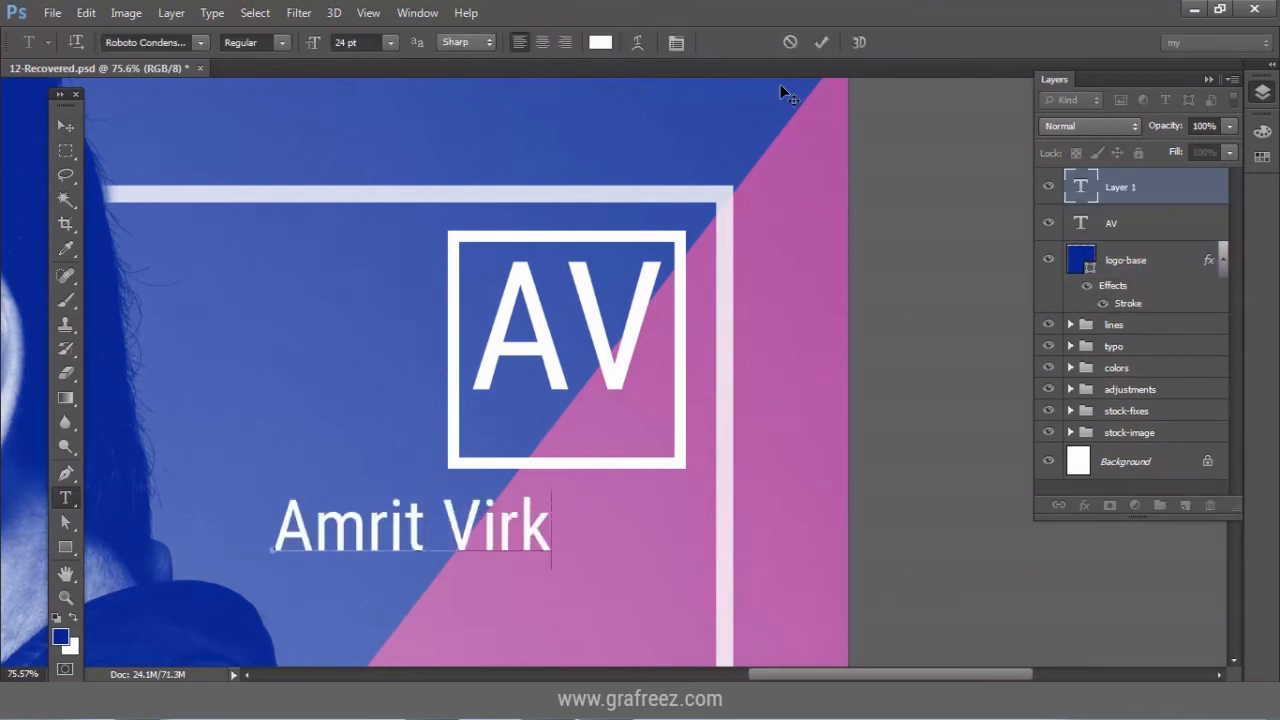
click(821, 43)
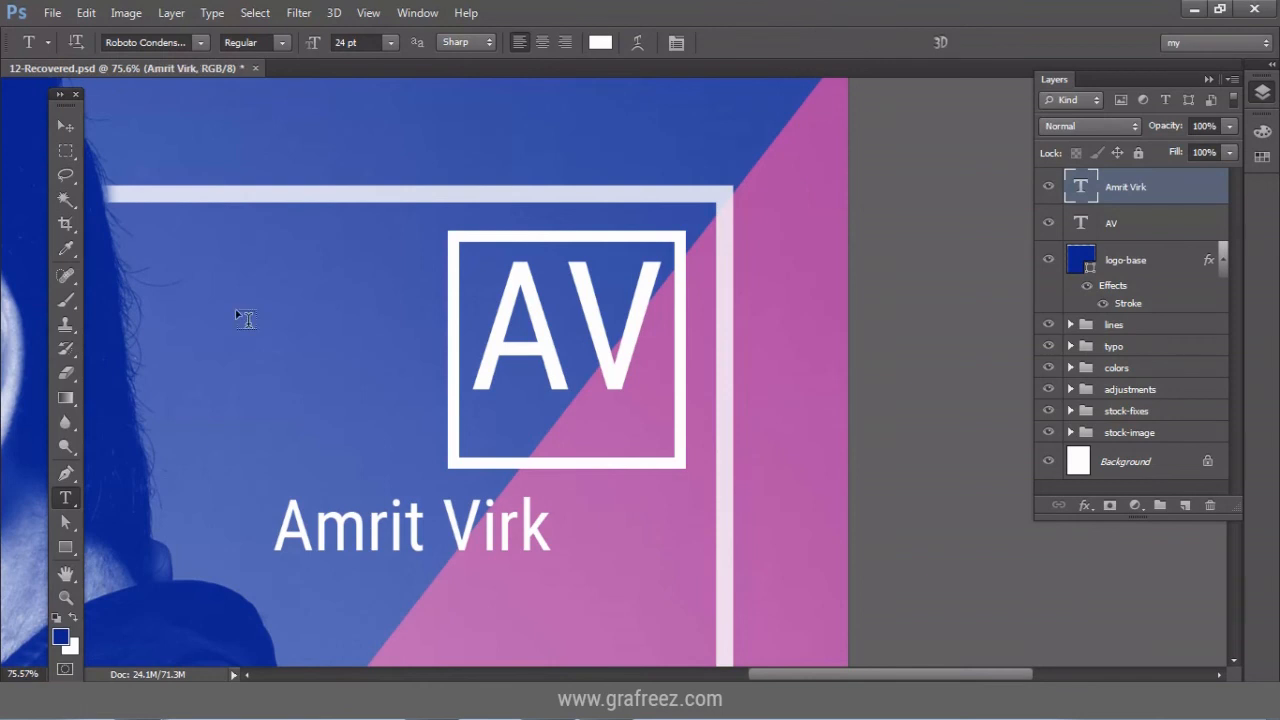
key(v)
drag(383, 524, 537, 430)
click(86, 12)
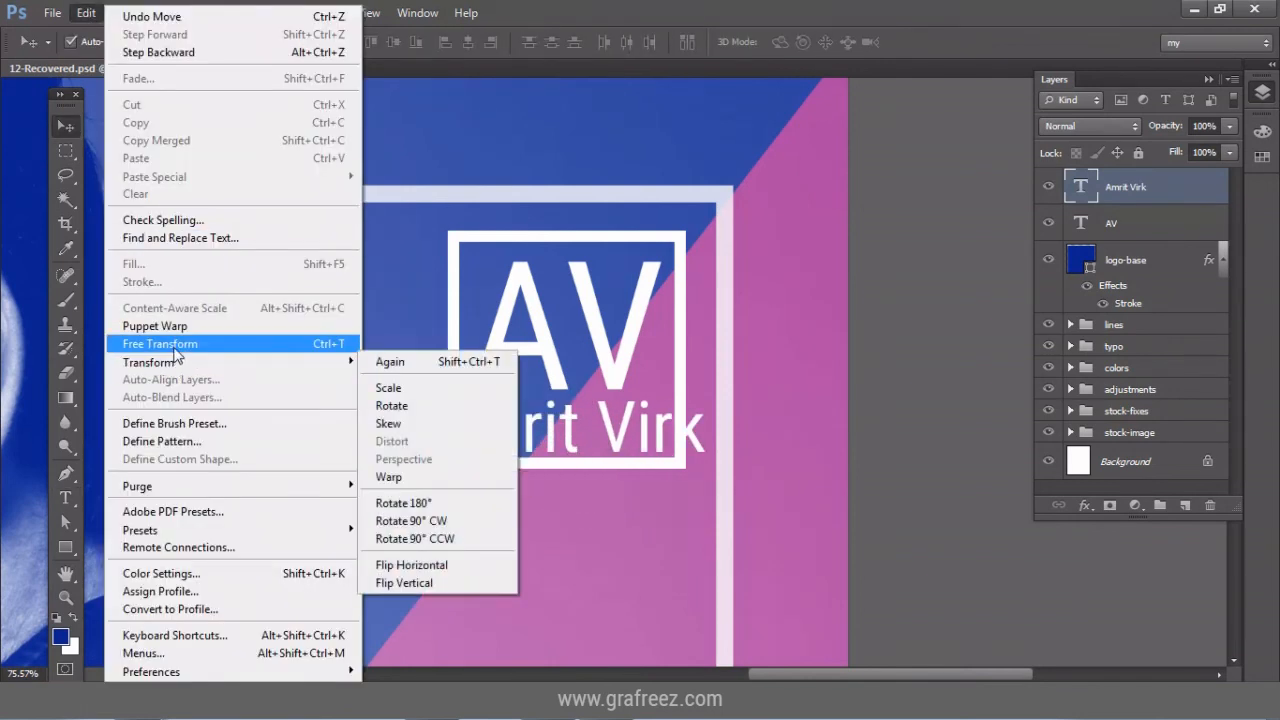
click(170, 344)
drag(704, 390, 663, 404)
key(Return)
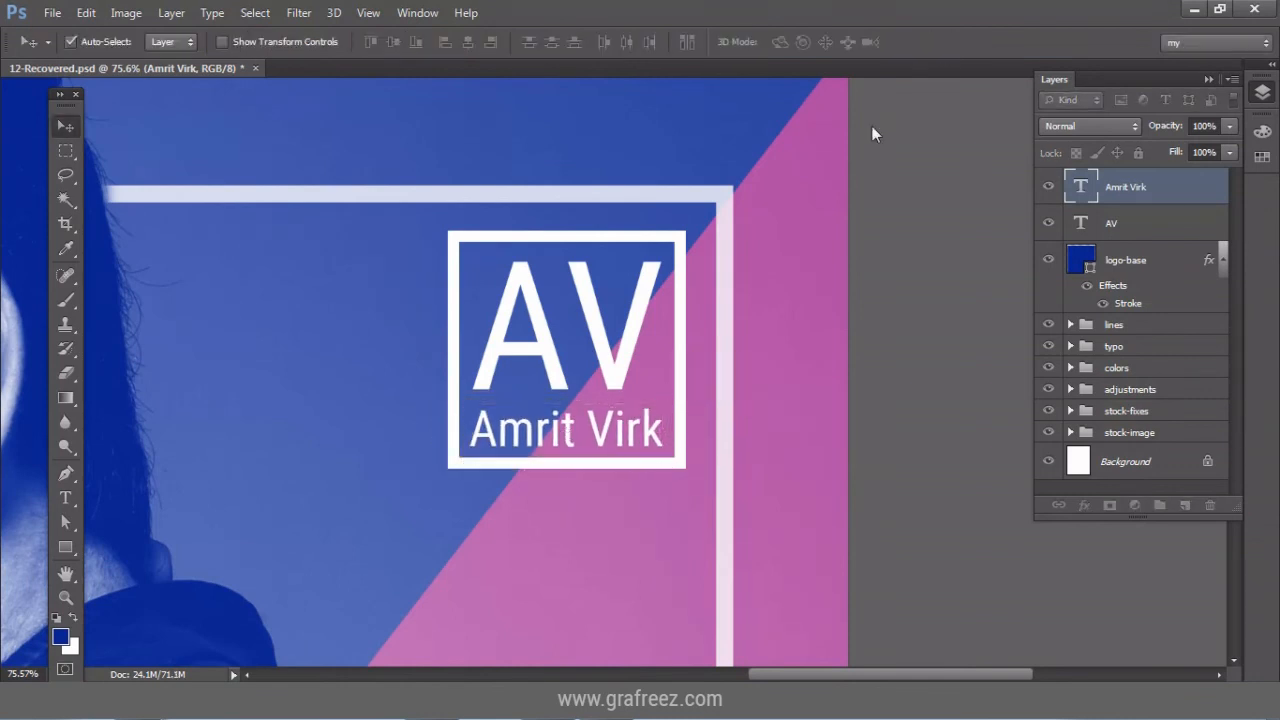
drag(597, 434, 597, 433)
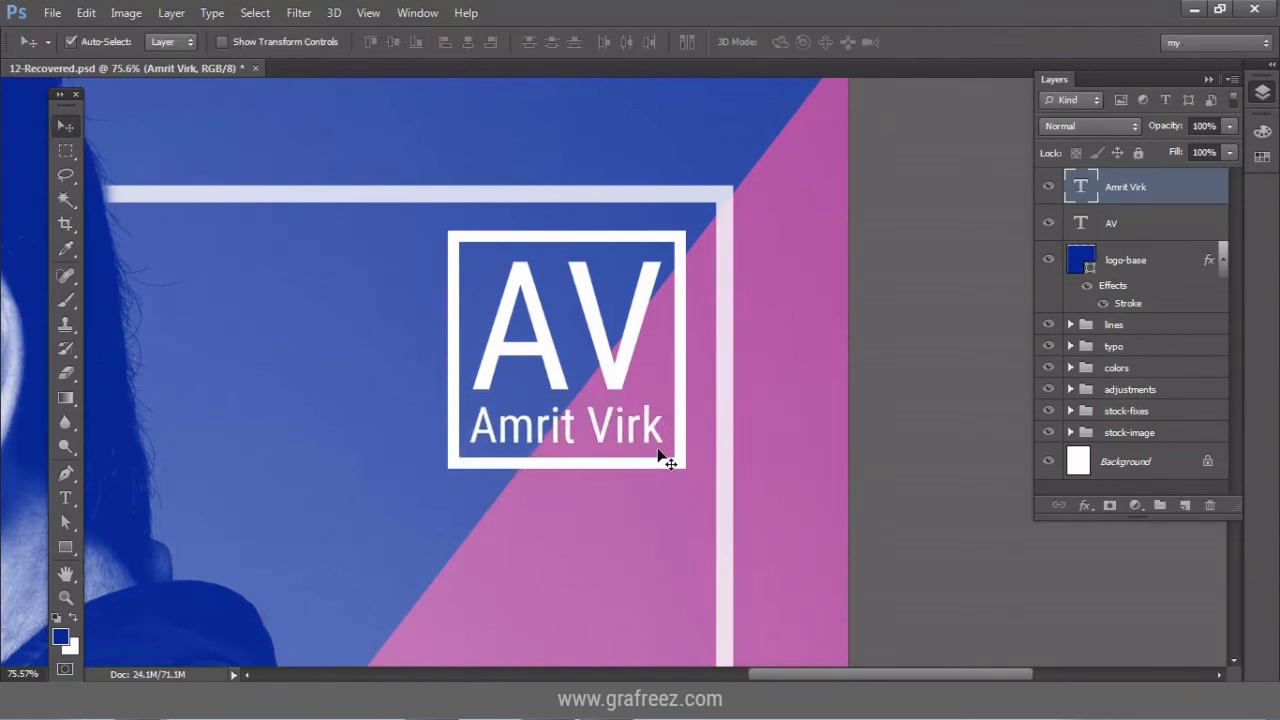
ctrl+click(1166, 264)
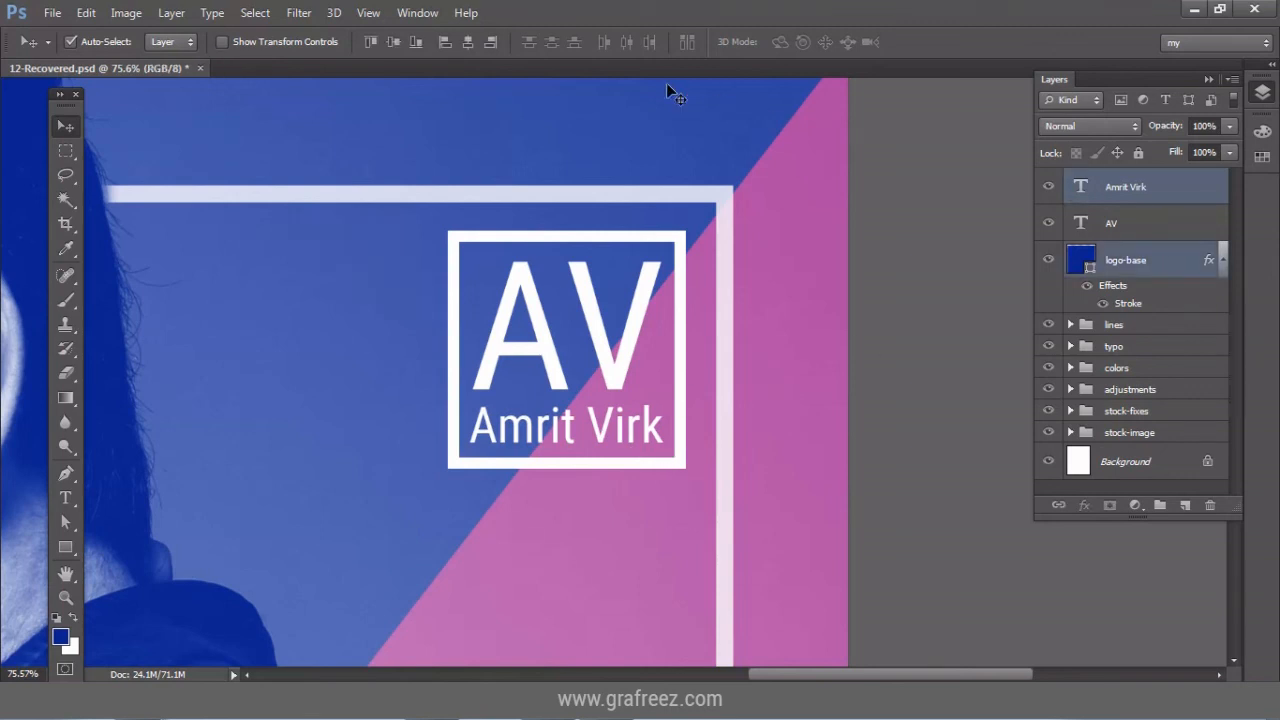
click(468, 42)
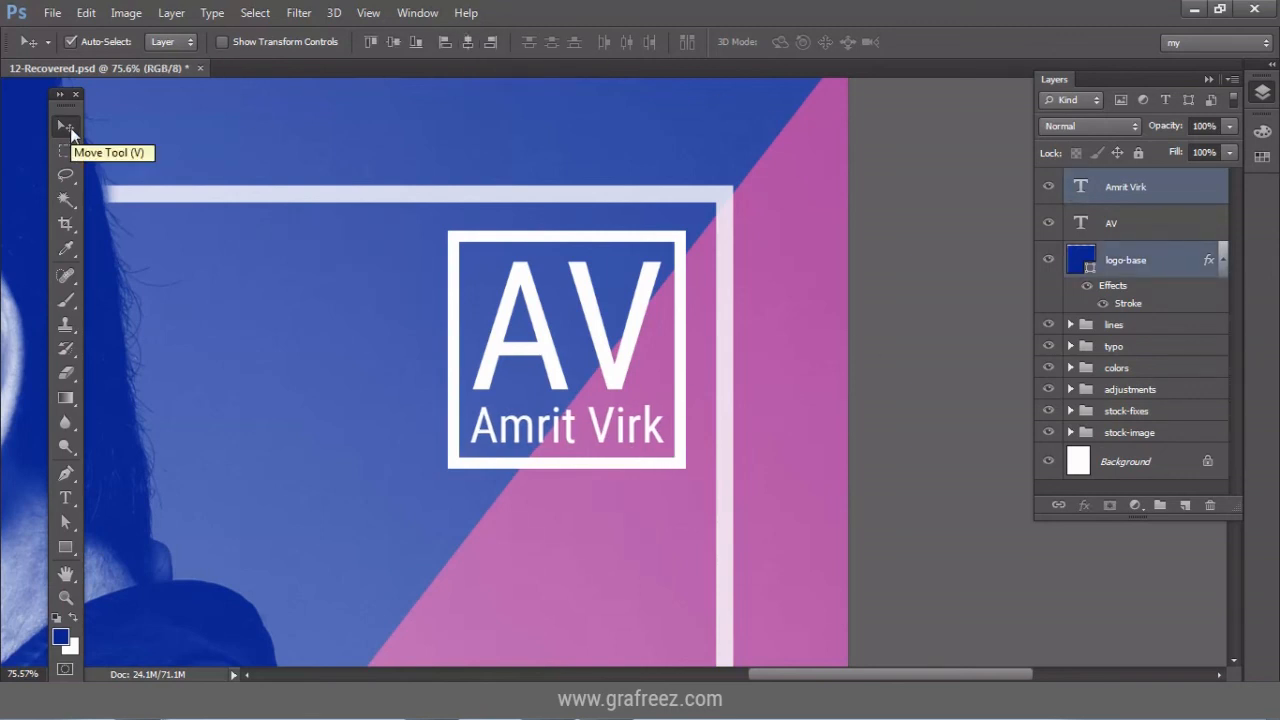
Group the AV, name text and logo-base layers into a group named 'logo'.
ctrl+click(1176, 264)
ctrl+click(1175, 231)
ctrl+click(1167, 263)
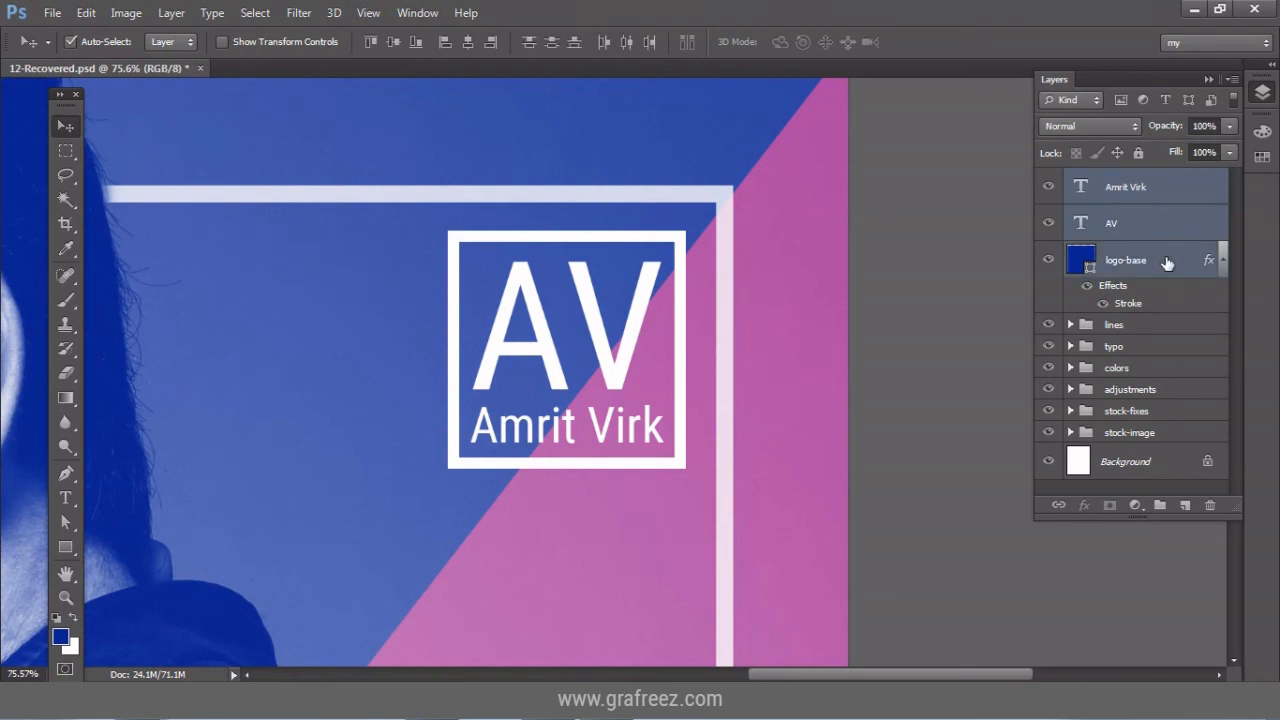
key(ctrl+g)
double_click(1125, 179)
text(logo)
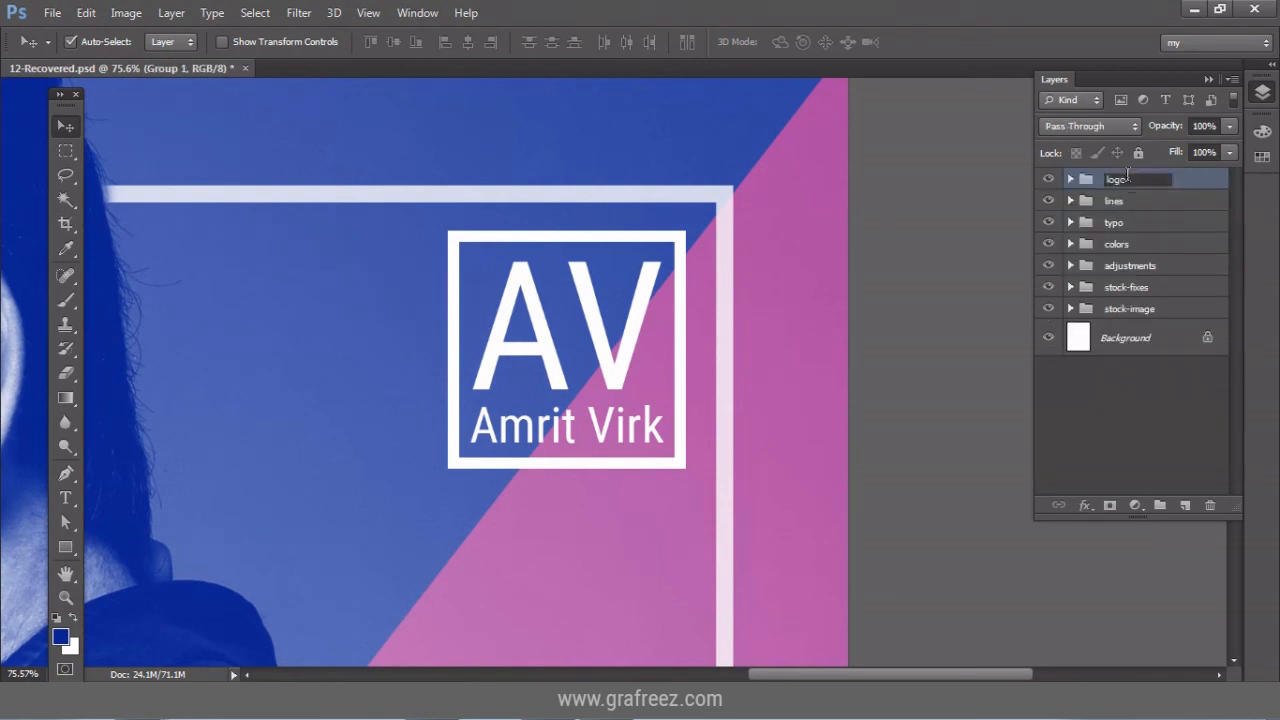
key(Return)
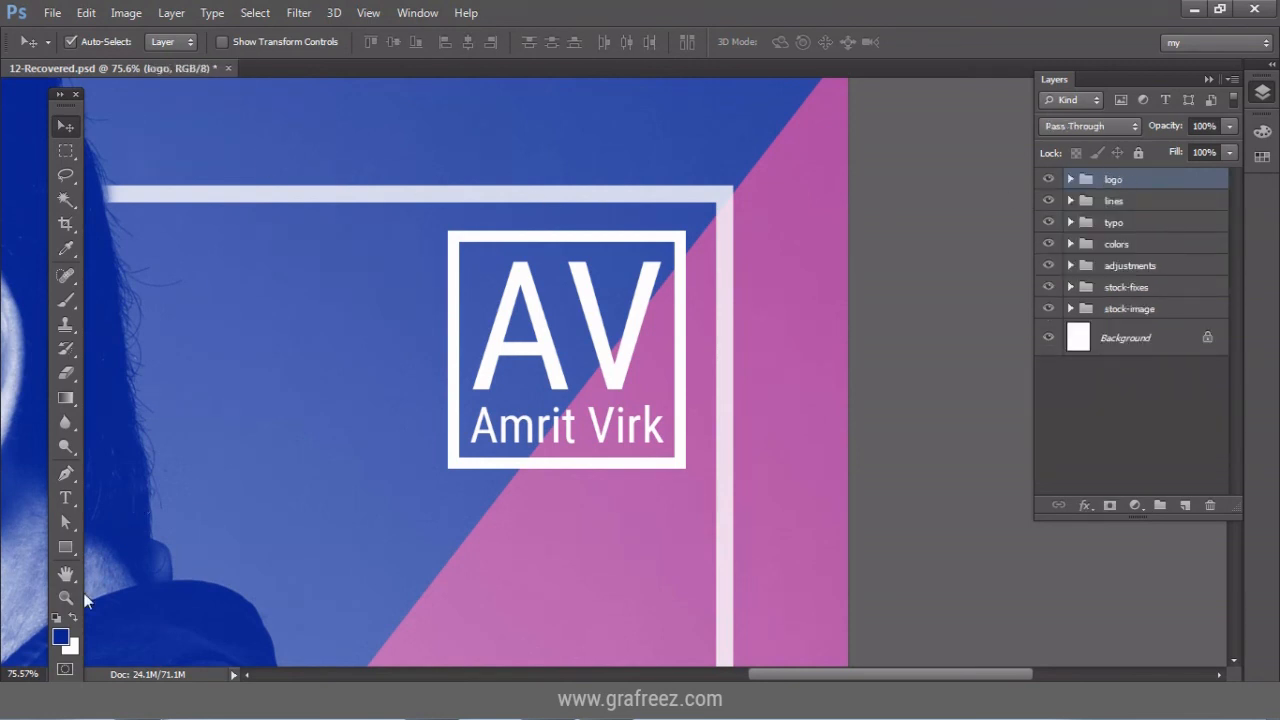
click(68, 597)
Fit the poster to the screen and switch to Full Screen Mode with all interface hidden.
click(567, 42)
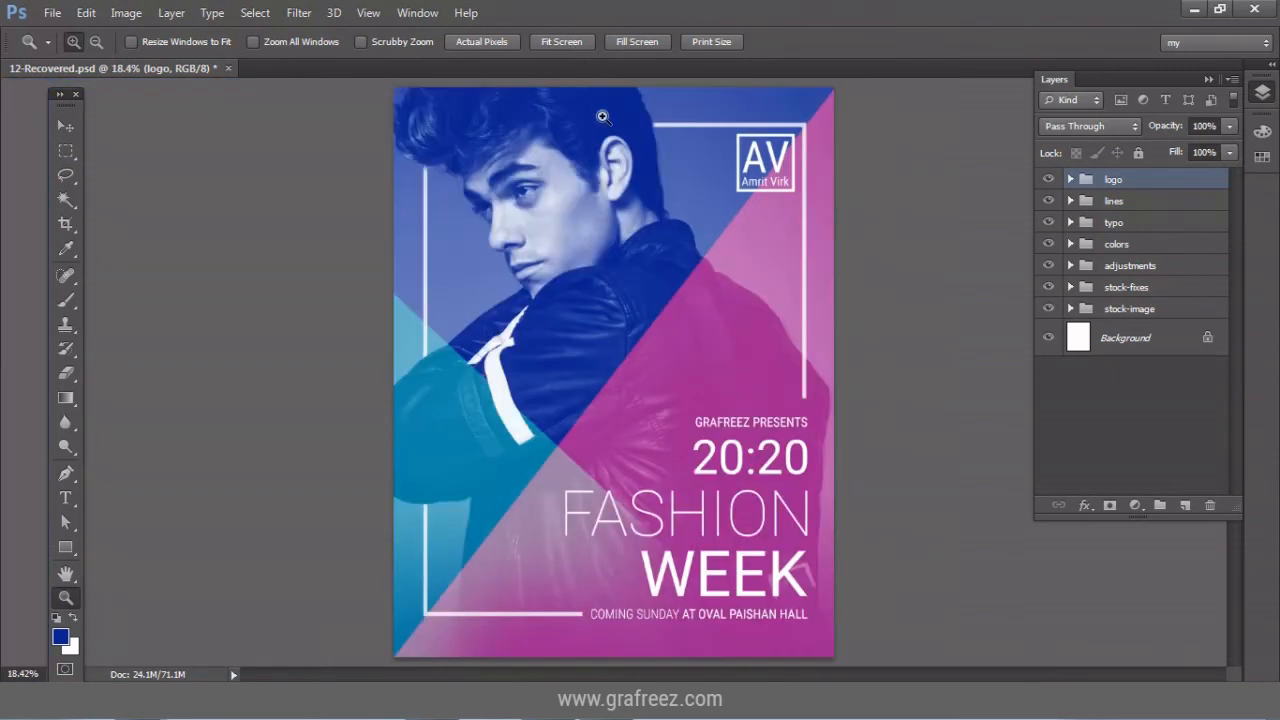
key(f)
key(v)
key(f)
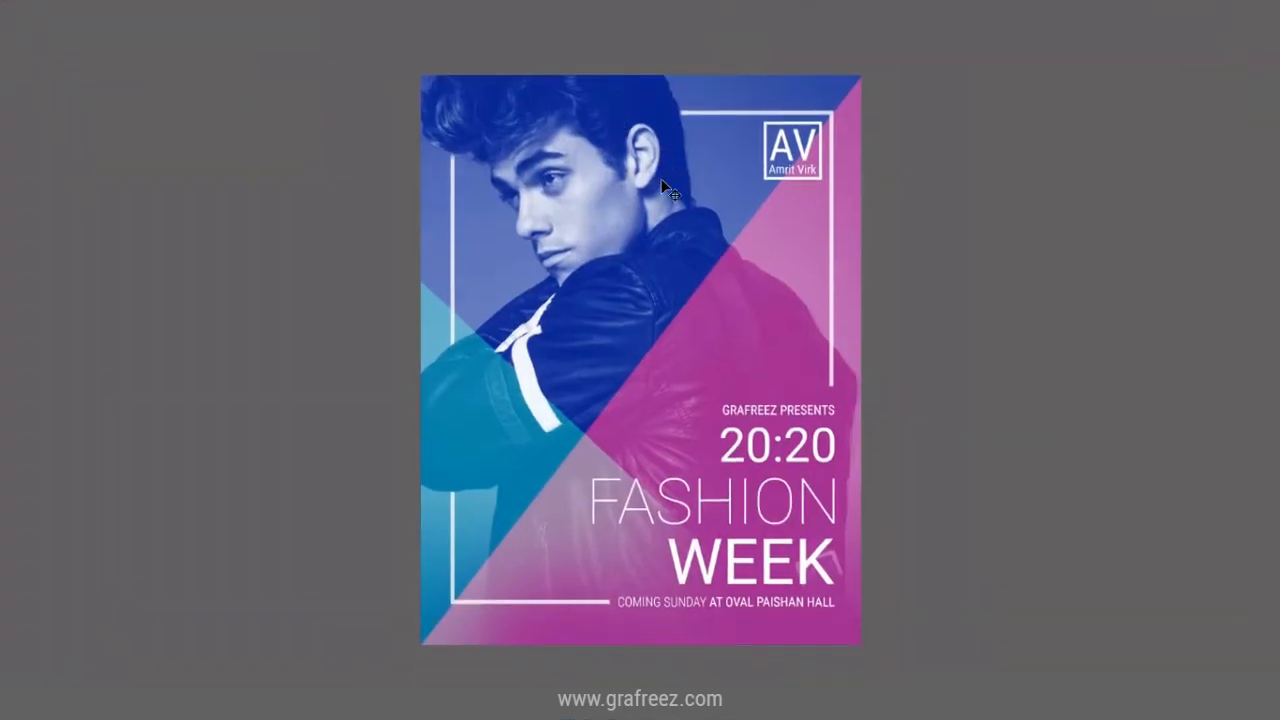
Zoom in one step on the poster and scroll down and back up to inspect it.
key(z)
click(665, 184)
scroll(660, 213, down, 3)
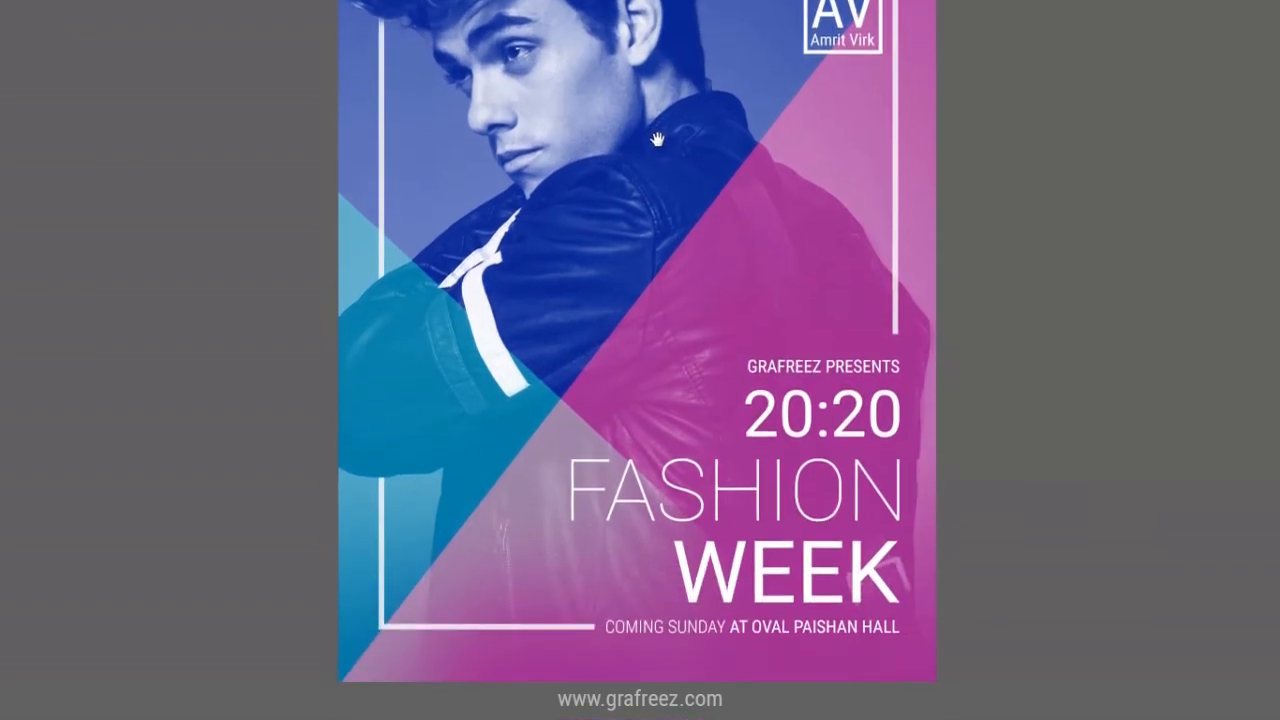
scroll(654, 214, up, 3)
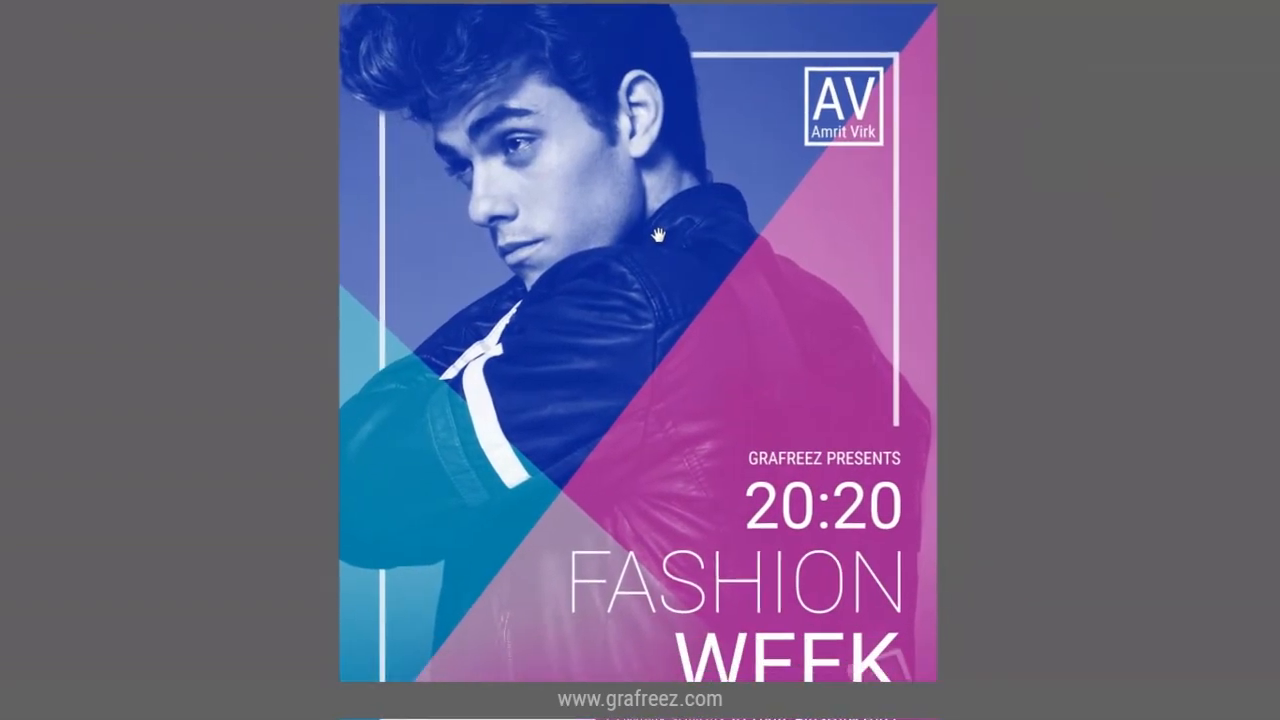